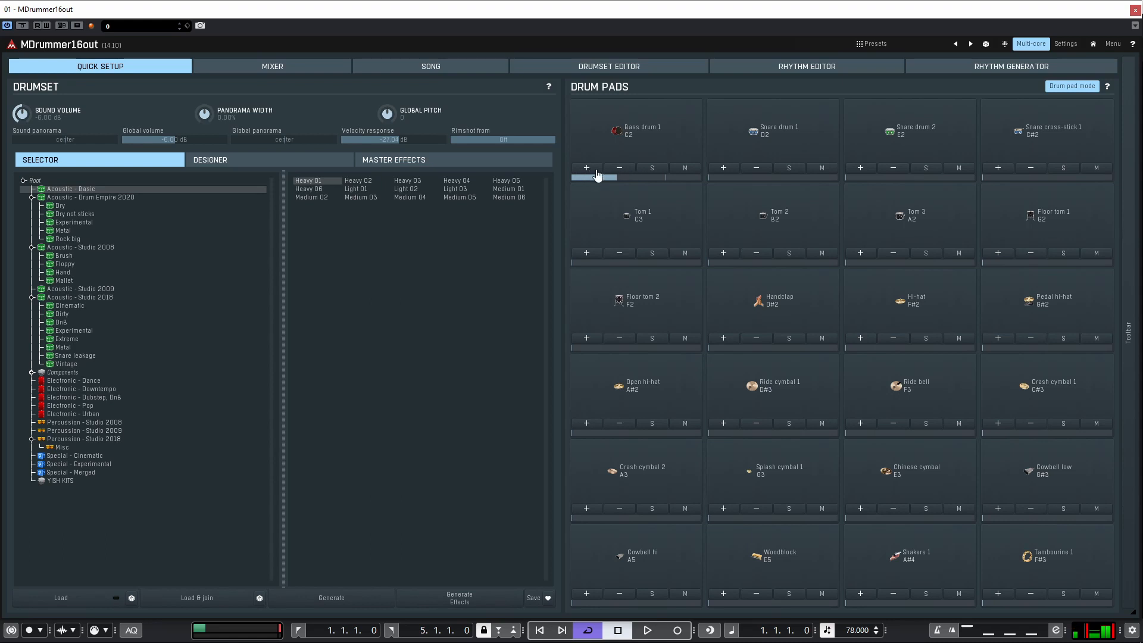
Step: Lower the Bass drum 1 pad's volume in several increments, raise it again, and audition the pad
{"action": "left_click", "coordinate": [619, 171]}
{"action": "left_click", "coordinate": [620, 171]}
{"action": "left_click", "coordinate": [619, 172]}
{"action": "left_click", "coordinate": [620, 172]}
{"action": "left_click", "coordinate": [619, 172]}
{"action": "left_click", "coordinate": [620, 172]}
{"action": "left_click", "coordinate": [614, 172]}
{"action": "left_click", "coordinate": [589, 172]}
{"action": "left_click", "coordinate": [589, 173]}
{"action": "left_click", "coordinate": [589, 172]}
{"action": "left_click", "coordinate": [589, 173]}
{"action": "left_click", "coordinate": [589, 173]}
{"action": "left_click", "coordinate": [587, 171]}
{"action": "left_click", "coordinate": [655, 134]}
{"action": "left_click", "coordinate": [655, 138]}
{"action": "left_click_drag", "start_coordinate": [83, 107], "coordinate": [84, 111]}
{"action": "double_click", "coordinate": [204, 113]}
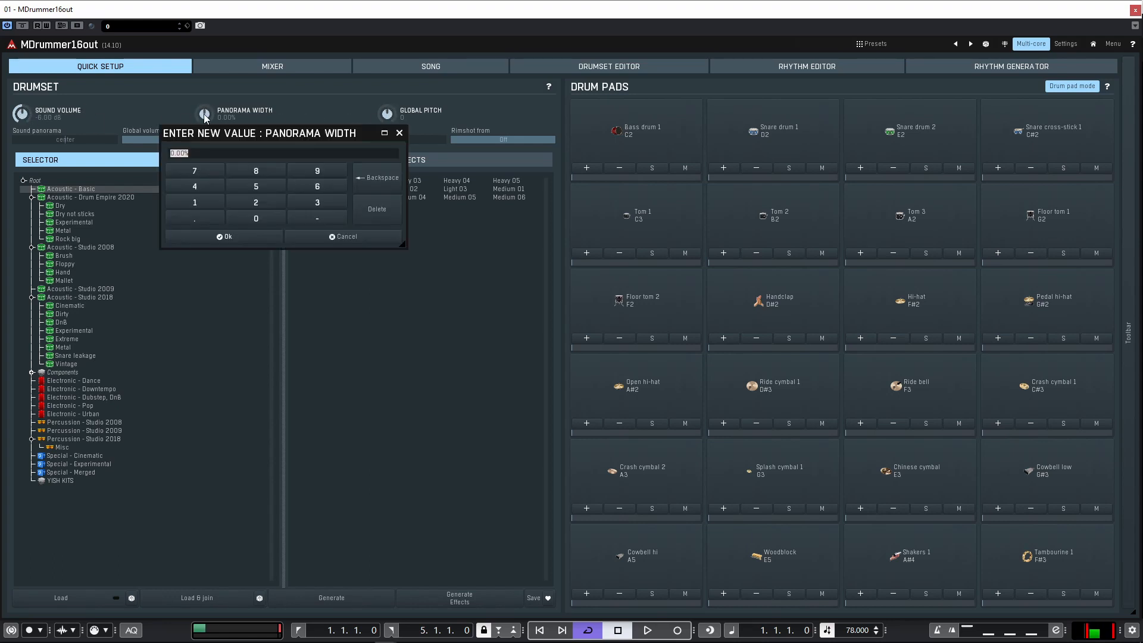
{"action": "left_click", "coordinate": [399, 133]}
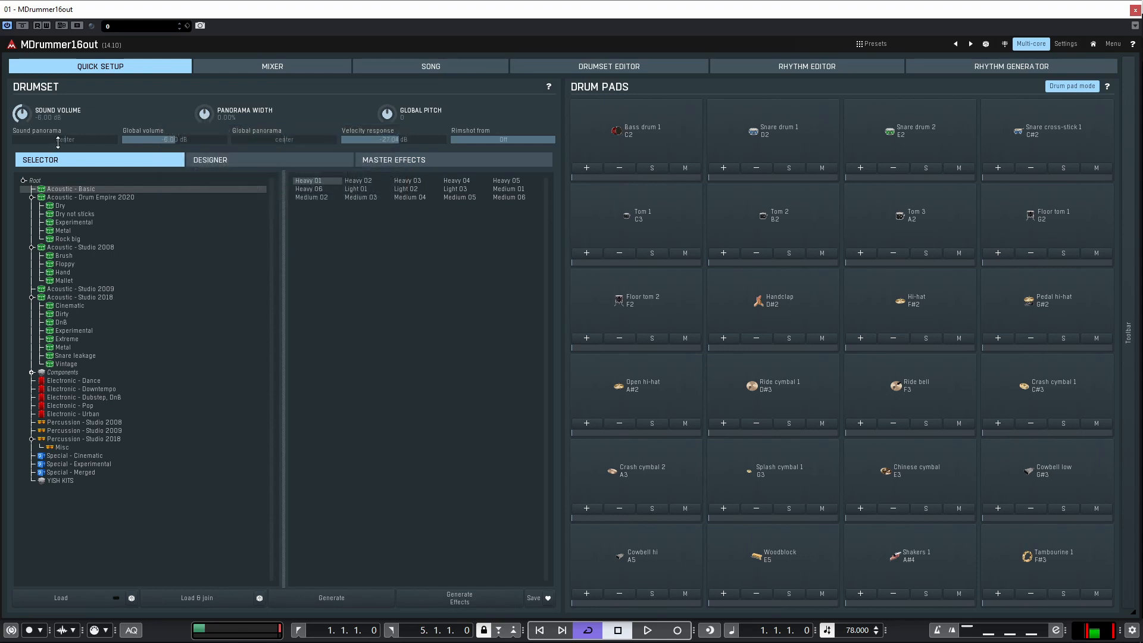
Step: Try the sound panorama, global volume and global panorama sliders, and set the velocity response to -40.00 dB
{"action": "mouse_move", "coordinate": [64, 139]}
{"action": "left_mouse_down"}
{"action": "mouse_move", "coordinate": [117, 140]}
{"action": "mouse_move", "coordinate": [13, 139]}
{"action": "mouse_move", "coordinate": [65, 139]}
{"action": "left_mouse_up"}
{"action": "left_click_drag", "start_coordinate": [186, 136], "coordinate": [153, 133]}
{"action": "mouse_move", "coordinate": [290, 140]}
{"action": "left_mouse_down"}
{"action": "mouse_move", "coordinate": [338, 140]}
{"action": "mouse_move", "coordinate": [231, 140]}
{"action": "mouse_move", "coordinate": [292, 138]}
{"action": "left_mouse_up"}
{"action": "mouse_move", "coordinate": [386, 139]}
{"action": "left_mouse_down"}
{"action": "mouse_move", "coordinate": [348, 139]}
{"action": "mouse_move", "coordinate": [423, 139]}
{"action": "mouse_move", "coordinate": [376, 140]}
{"action": "left_mouse_up"}
Step: Look through the drumset designer's Drums, Cymbals, Percussion and Effects components, and return to the full component list
{"action": "left_click", "coordinate": [222, 164]}
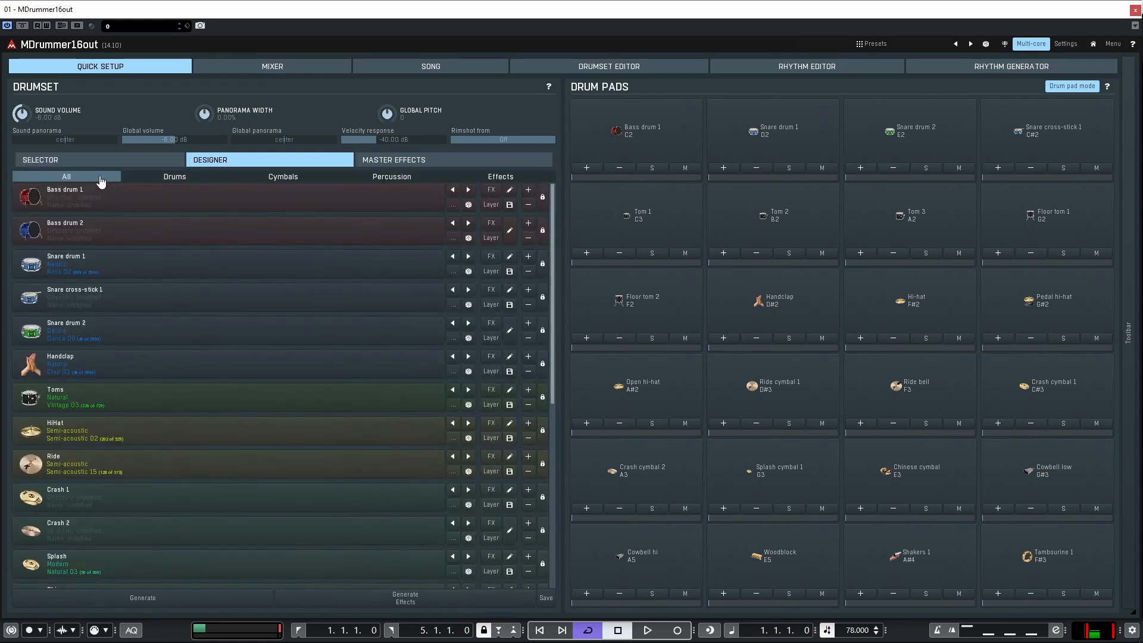
{"action": "left_click", "coordinate": [173, 177]}
{"action": "left_click", "coordinate": [266, 175]}
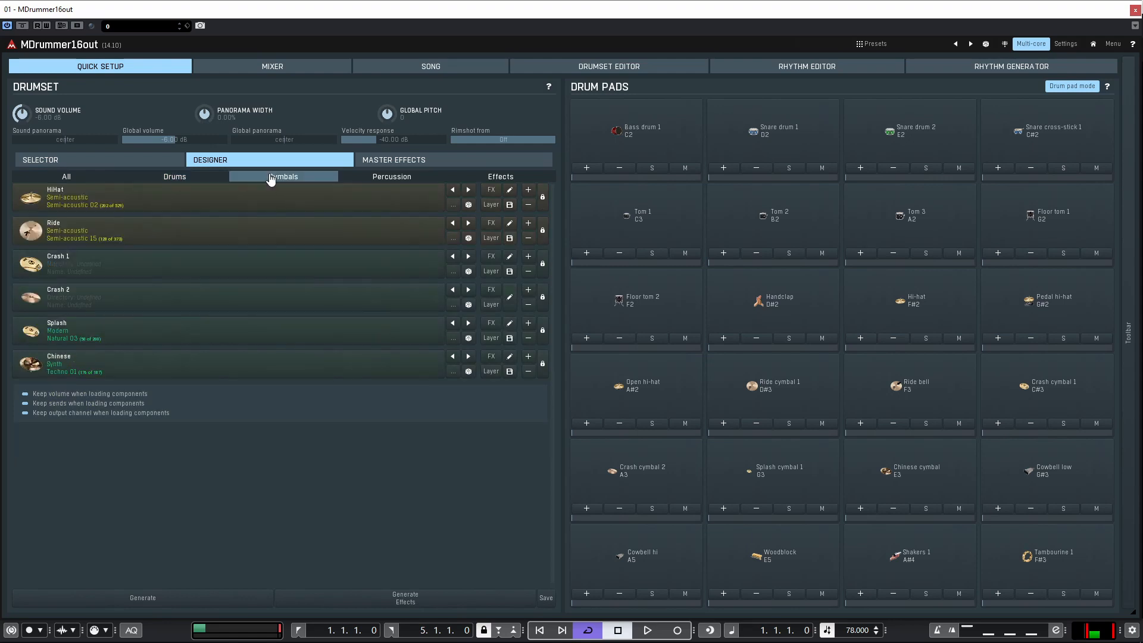
{"action": "left_click", "coordinate": [379, 177]}
{"action": "left_click", "coordinate": [493, 182]}
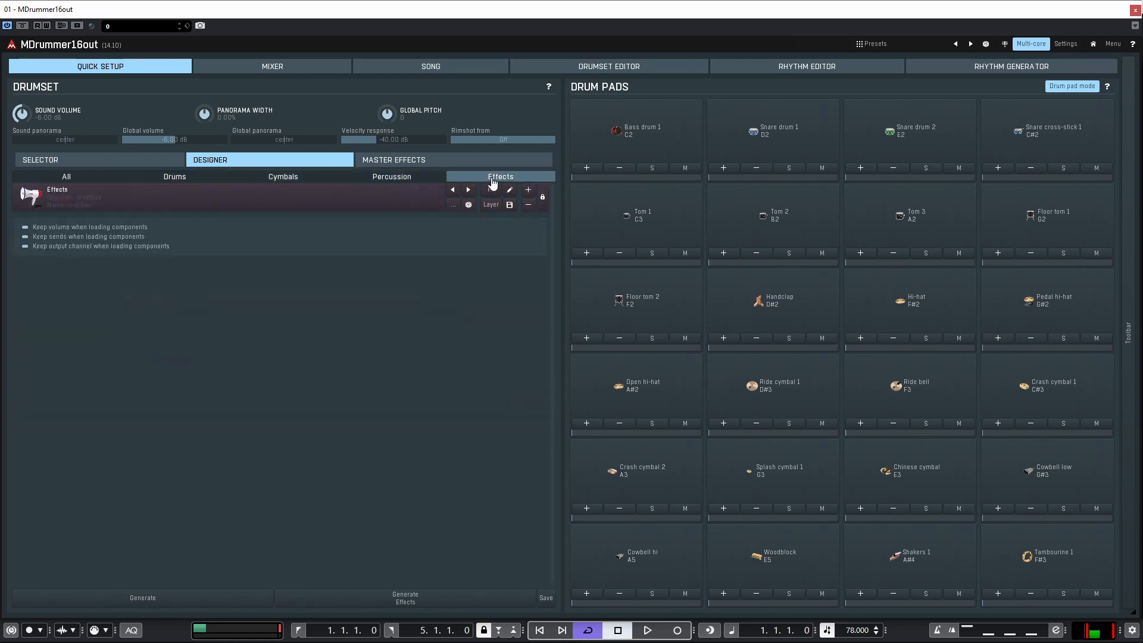
{"action": "left_click", "coordinate": [410, 182]}
{"action": "left_click", "coordinate": [320, 182]}
{"action": "left_click", "coordinate": [208, 180]}
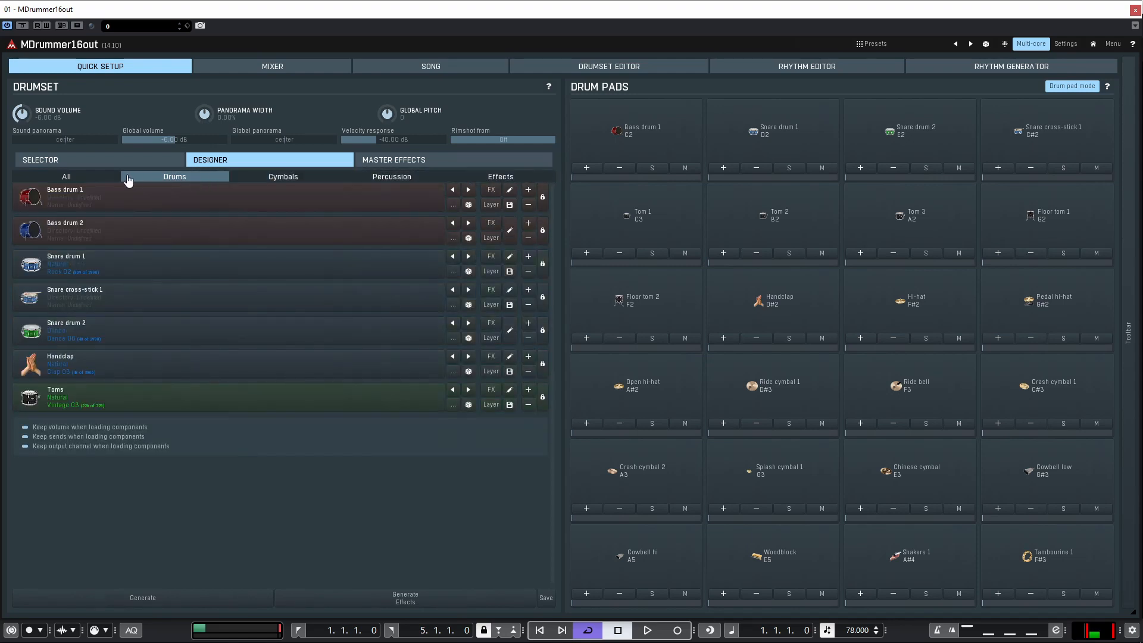
{"action": "left_click", "coordinate": [83, 179]}
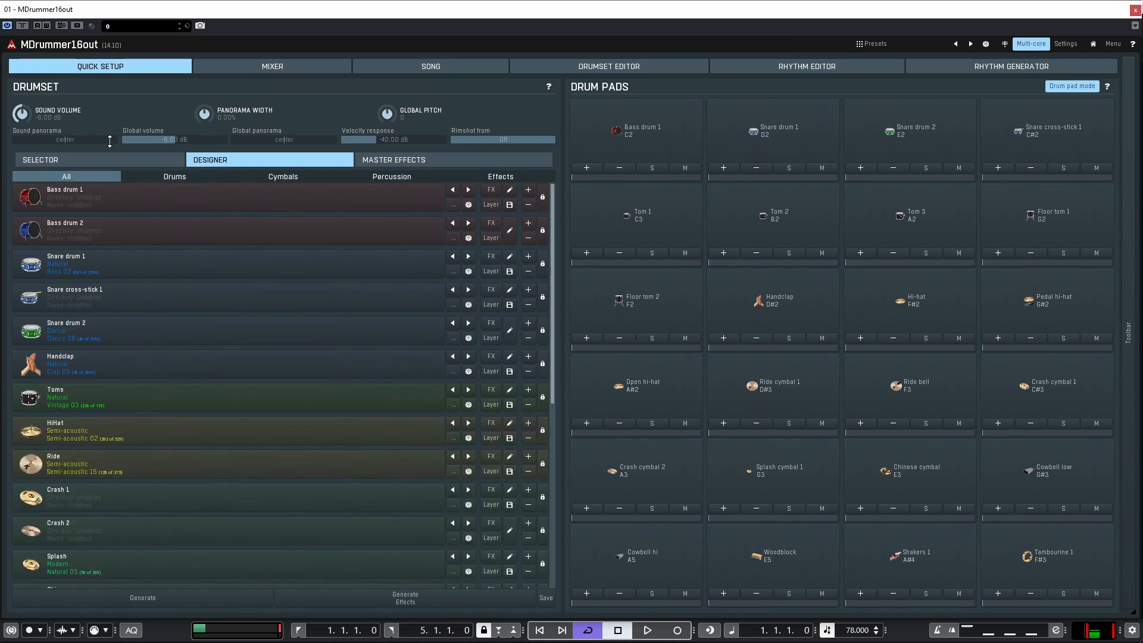
Step: Lower the global volume to about -19.3 dB and try out the Bass drum 1 and Snare drum 2 components
{"action": "left_click_drag", "start_coordinate": [165, 140], "coordinate": [165, 160]}
{"action": "left_click", "coordinate": [270, 203]}
{"action": "left_click", "coordinate": [271, 203]}
{"action": "left_click", "coordinate": [276, 323]}
{"action": "left_click", "coordinate": [270, 309]}
{"action": "left_click", "coordinate": [298, 209]}
Step: Step Bass drum 1 backward and forward through its neighbouring component presets
{"action": "left_click", "coordinate": [469, 190]}
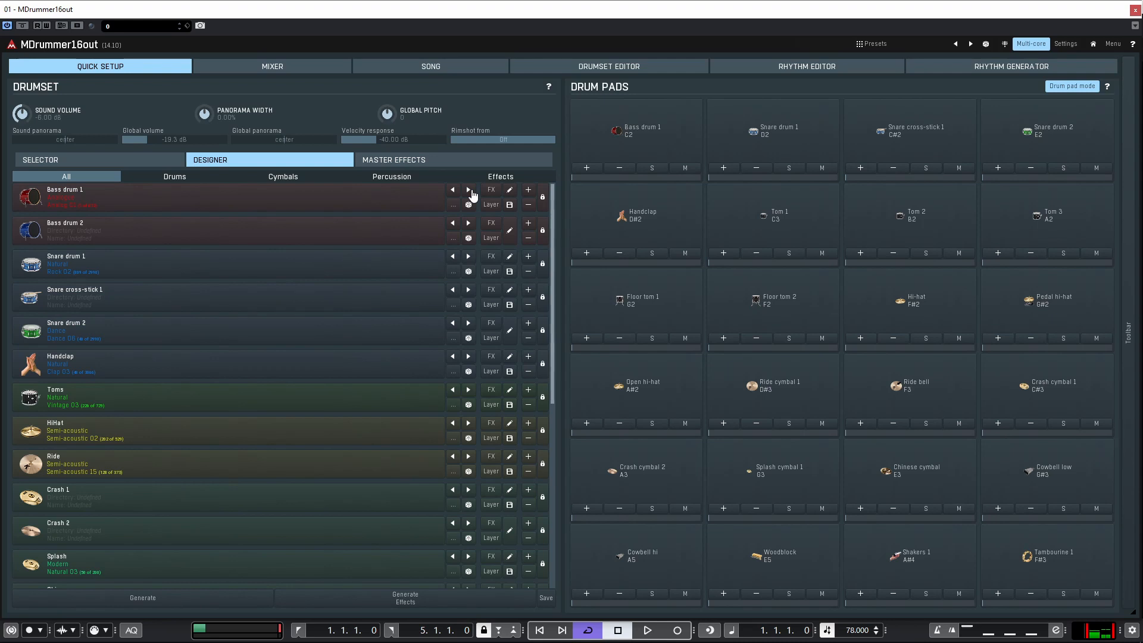
{"action": "left_click", "coordinate": [453, 191]}
{"action": "left_click", "coordinate": [468, 189]}
{"action": "left_click", "coordinate": [467, 190]}
{"action": "left_click", "coordinate": [468, 190]}
Step: Browse the Bass drum 1 component presets, audition several in the Dance folder and load Dance 03
{"action": "left_click", "coordinate": [454, 208]}
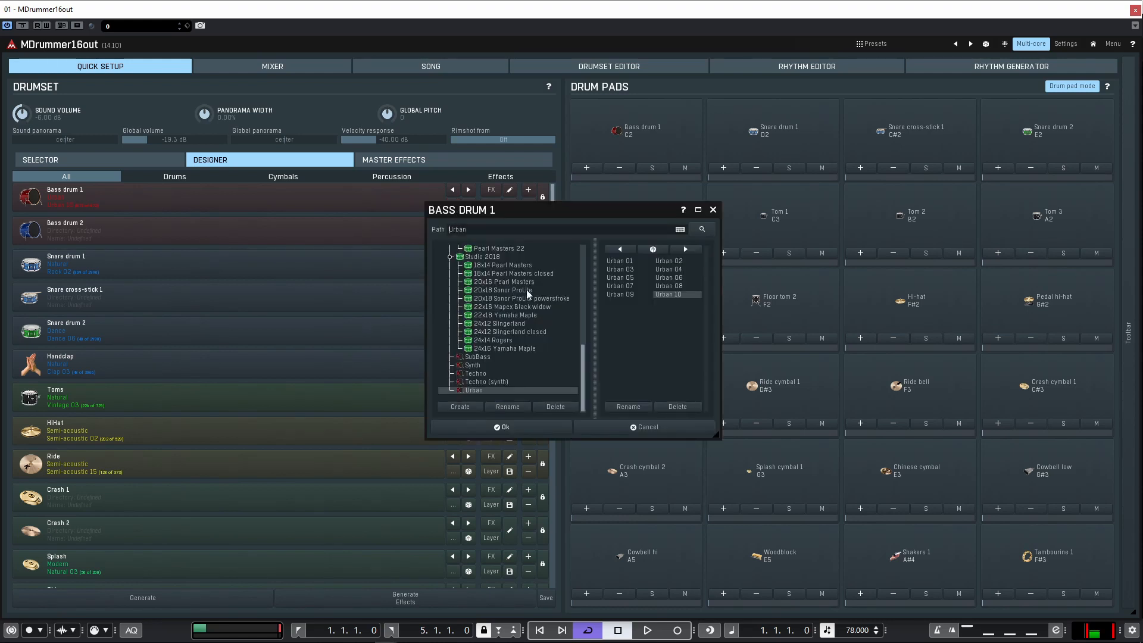
{"action": "scroll", "coordinate": [537, 305], "scroll_direction": "up", "scroll_amount": 8}
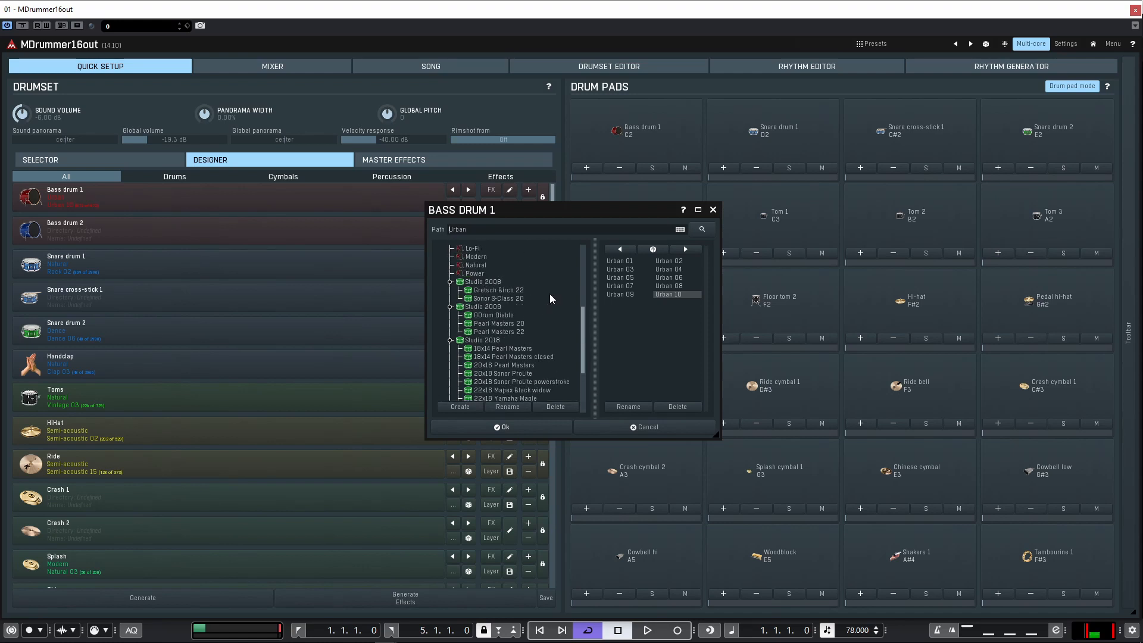
{"action": "scroll", "coordinate": [547, 291], "scroll_direction": "up", "scroll_amount": 1}
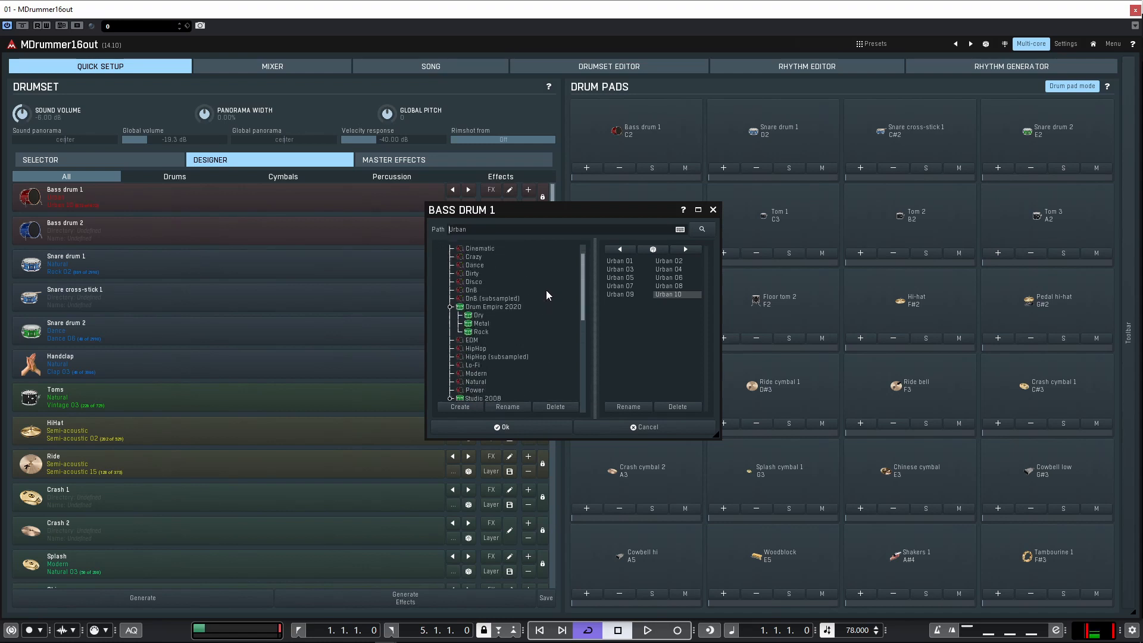
{"action": "left_click", "coordinate": [475, 266]}
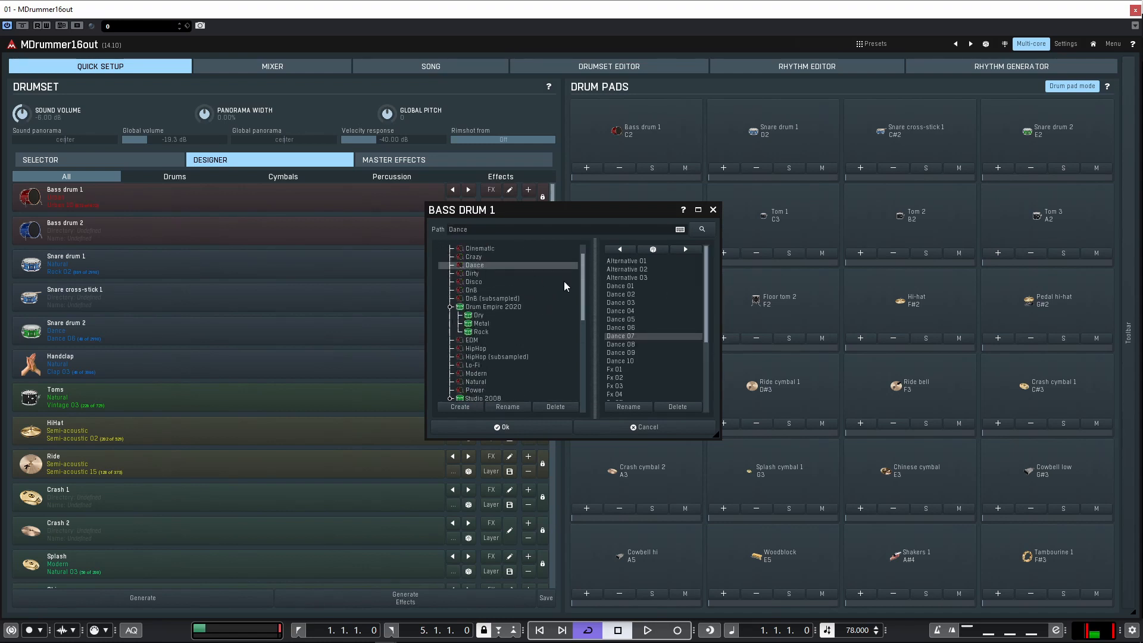
{"action": "left_click", "coordinate": [620, 286]}
{"action": "left_click", "coordinate": [620, 328]}
{"action": "left_click", "coordinate": [625, 361]}
{"action": "left_click", "coordinate": [627, 303]}
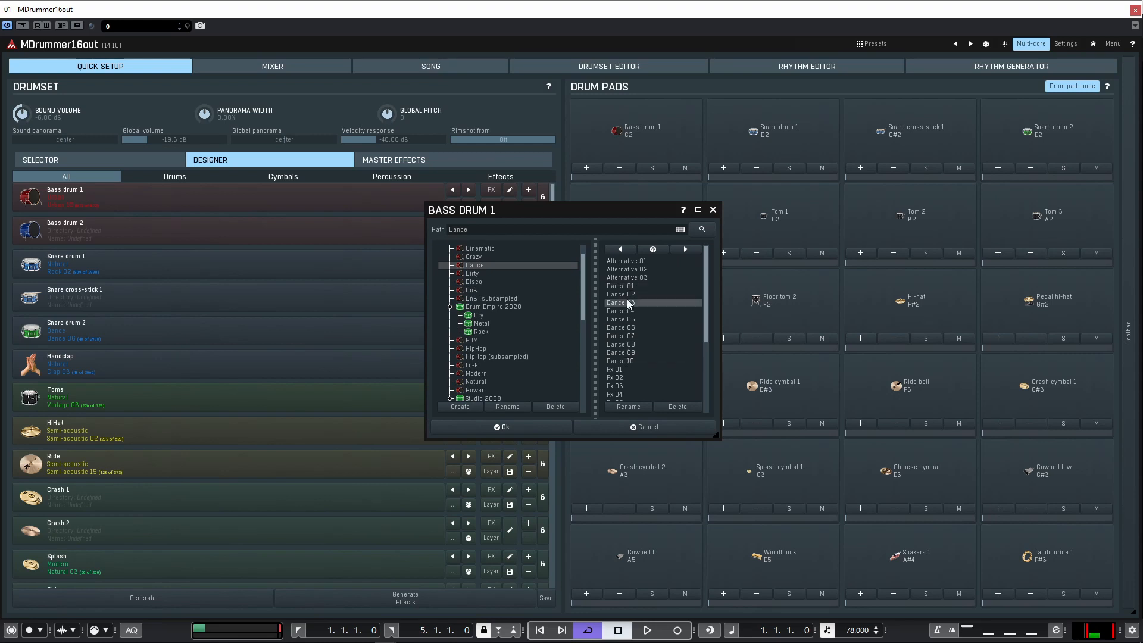
{"action": "left_click", "coordinate": [566, 425]}
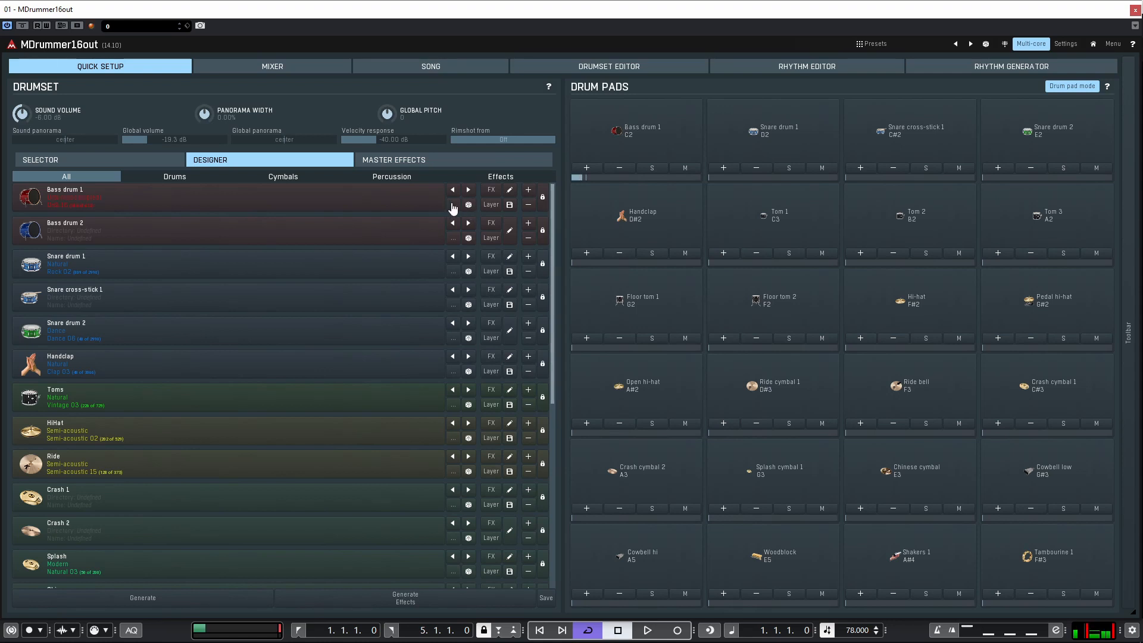
Step: Load a random component for Bass drum 1 and randomize its effects several times
{"action": "left_click", "coordinate": [469, 205]}
{"action": "left_click", "coordinate": [496, 190]}
{"action": "left_click", "coordinate": [495, 189]}
{"action": "left_click", "coordinate": [493, 191]}
Step: Layer another component onto Bass drum 1, and open the component save dialog without saving
{"action": "left_click", "coordinate": [492, 205]}
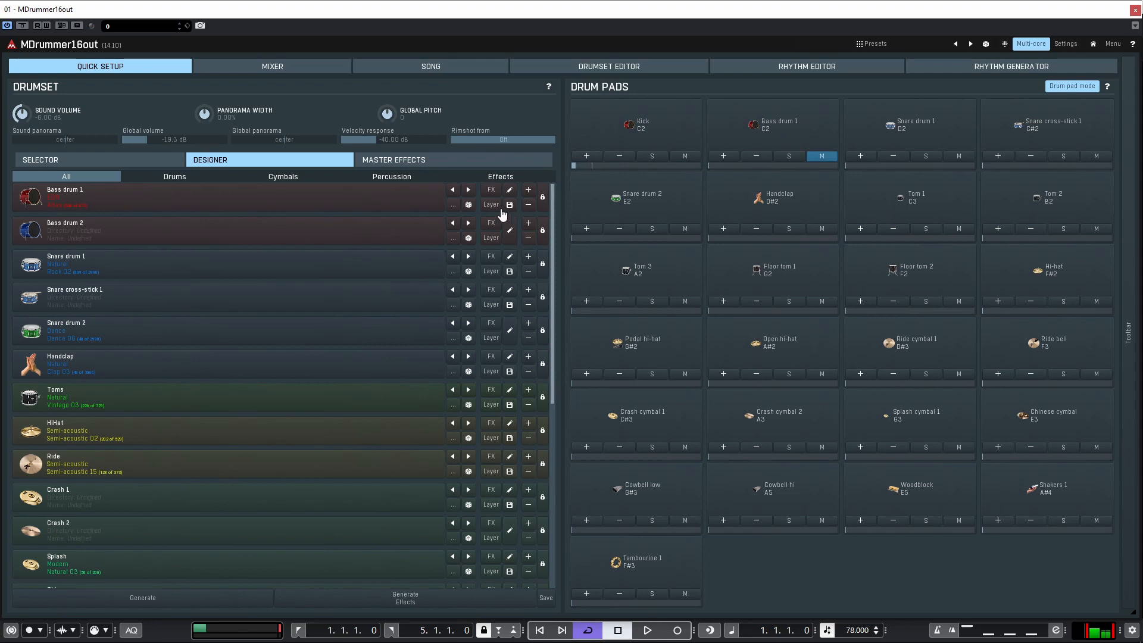
{"action": "left_click", "coordinate": [510, 204]}
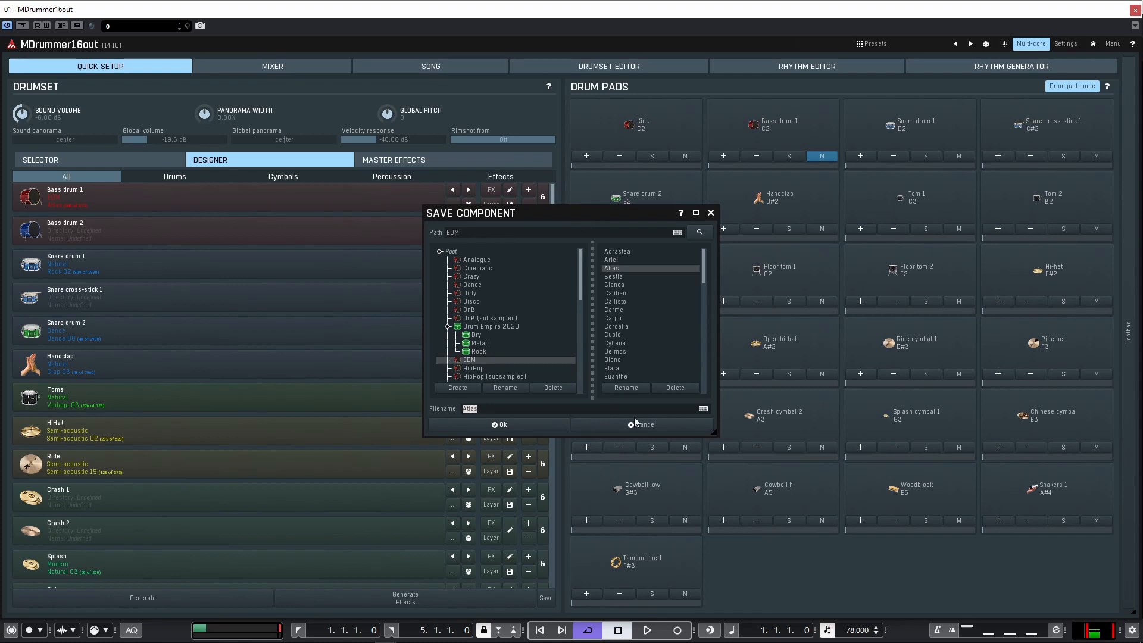
{"action": "left_click", "coordinate": [651, 426]}
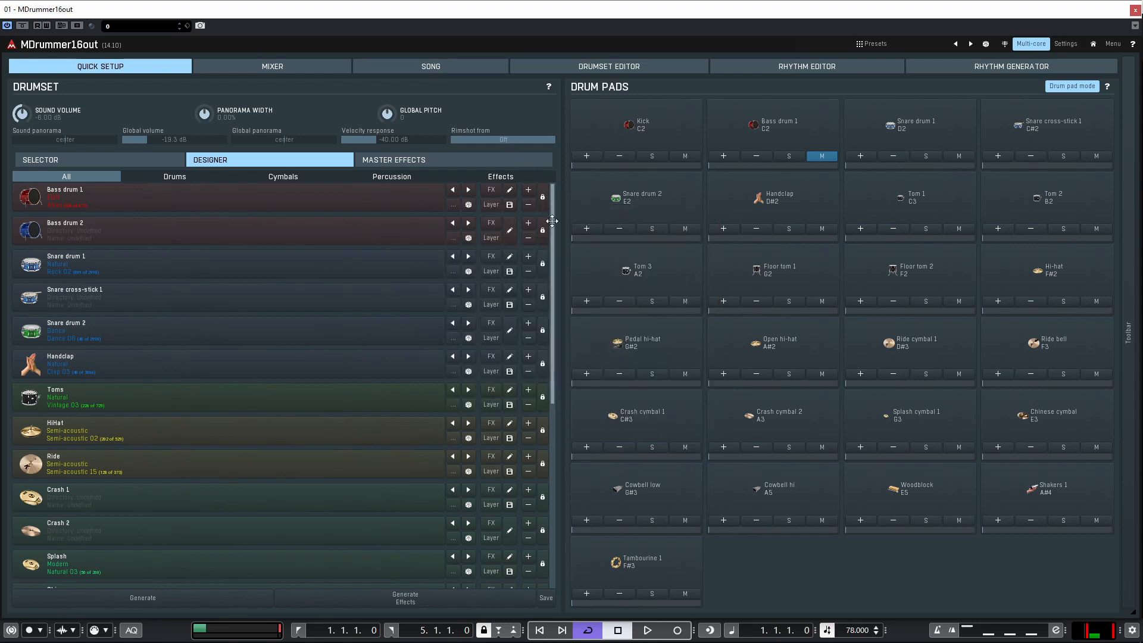
Step: Raise the Bass drum 1 component's volume, read the drumset help information and look over the remaining components
{"action": "left_click", "coordinate": [528, 191]}
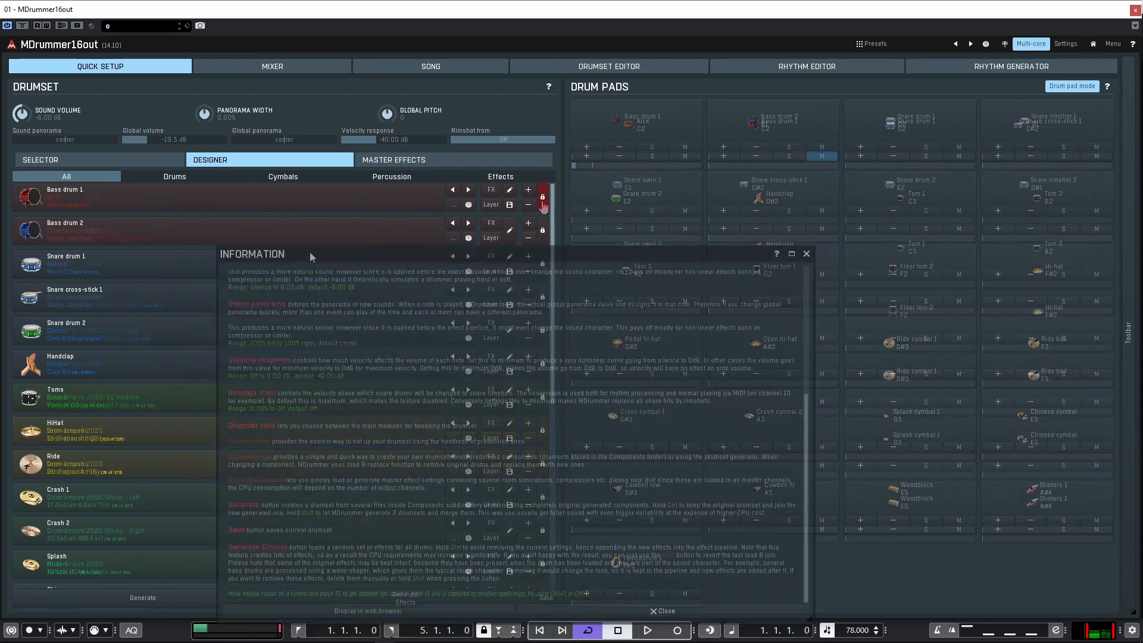
{"action": "left_click_drag", "start_coordinate": [310, 252], "coordinate": [272, 164]}
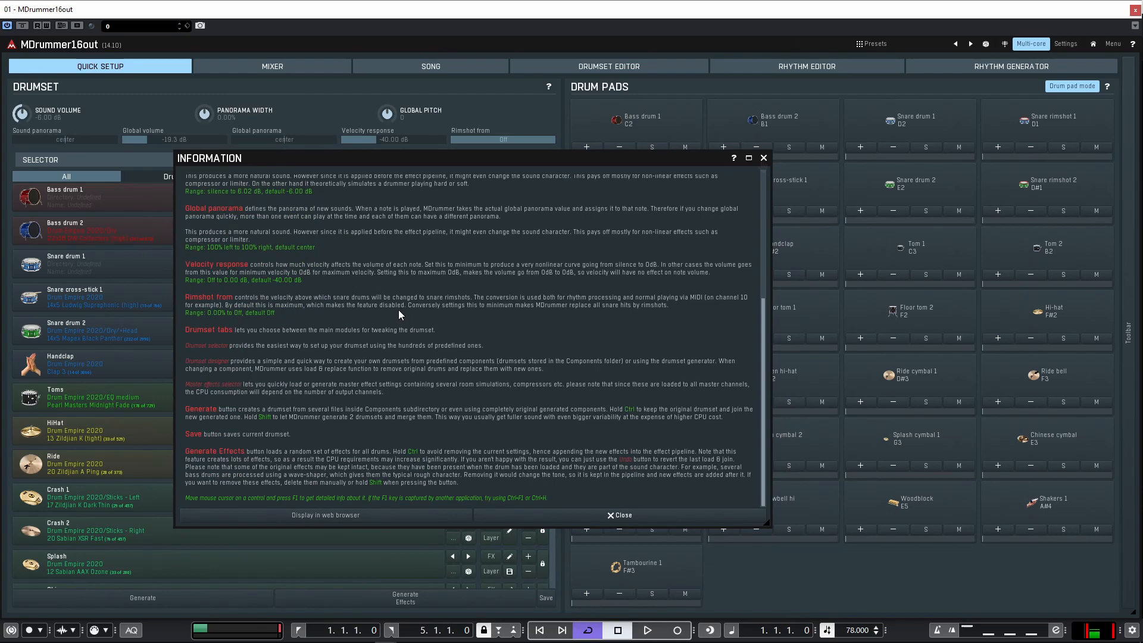
{"action": "left_click", "coordinate": [764, 158]}
{"action": "scroll", "coordinate": [370, 197], "scroll_direction": "down", "scroll_amount": 5}
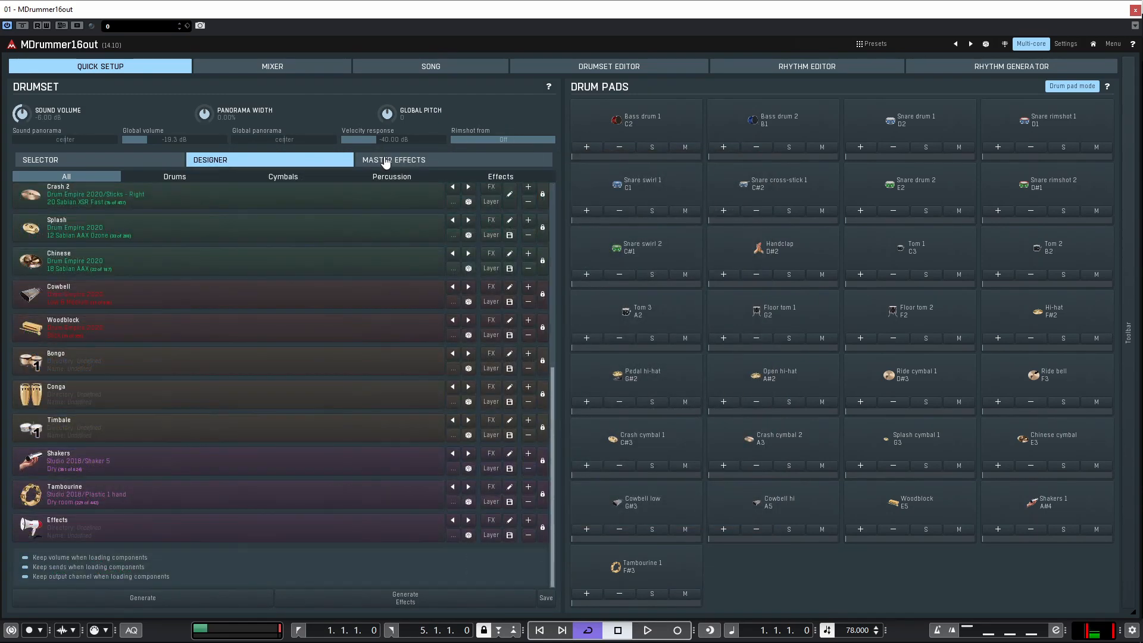
Step: Look through the master effects presets in the Compressor, Delay, Distortion and Drum Empire 2020 add-ons categories
{"action": "left_click", "coordinate": [386, 160]}
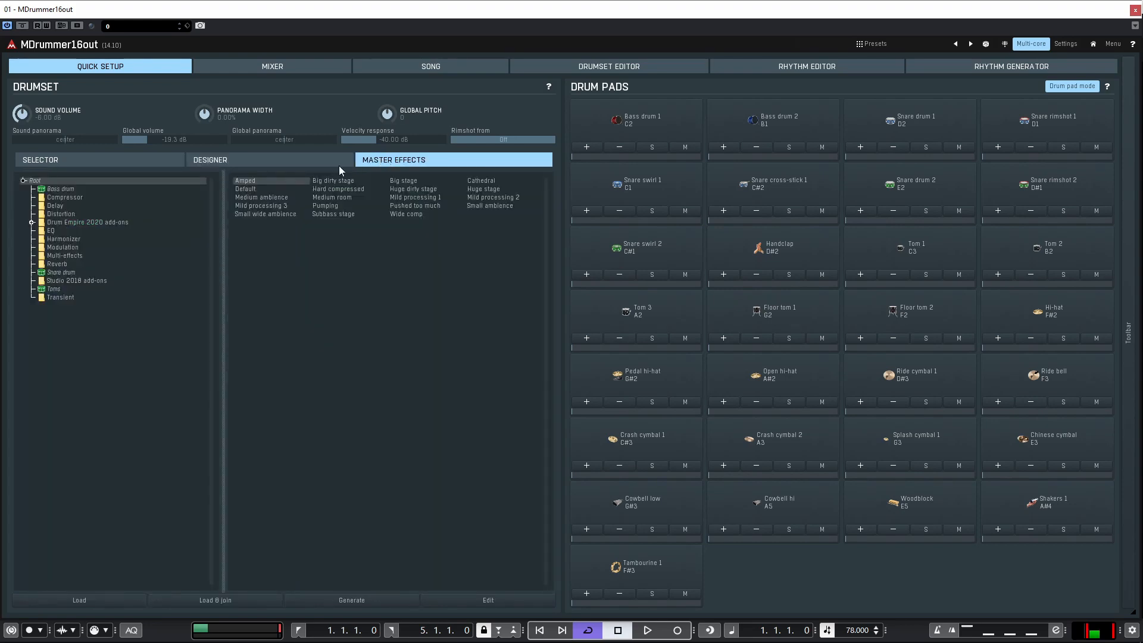
{"action": "left_click", "coordinate": [68, 198]}
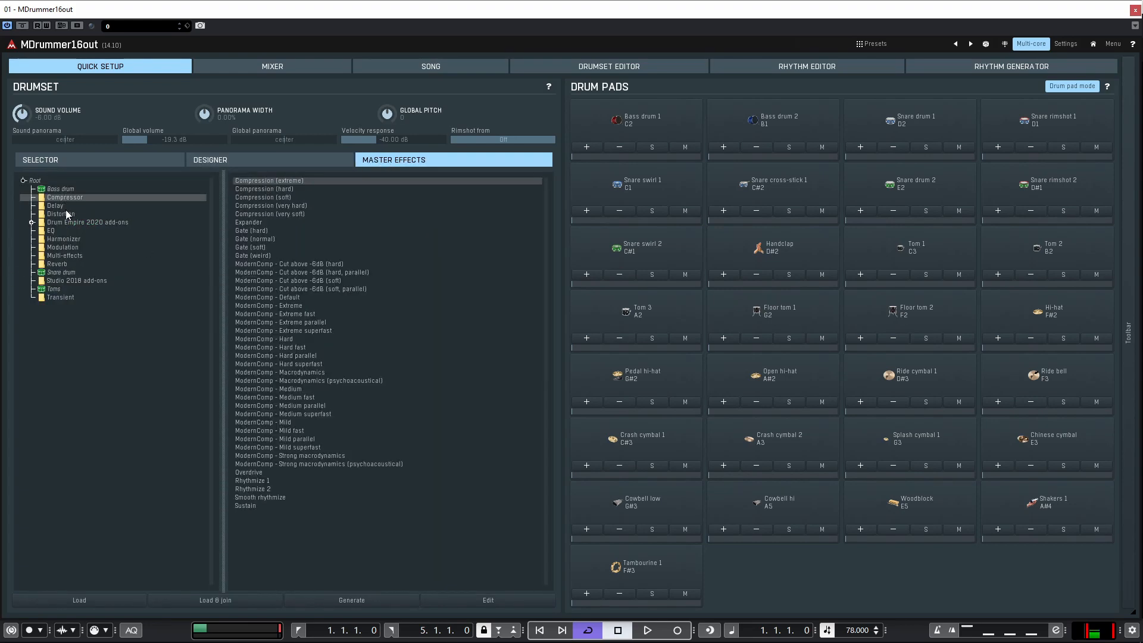
{"action": "left_click", "coordinate": [65, 209]}
{"action": "left_click", "coordinate": [66, 214]}
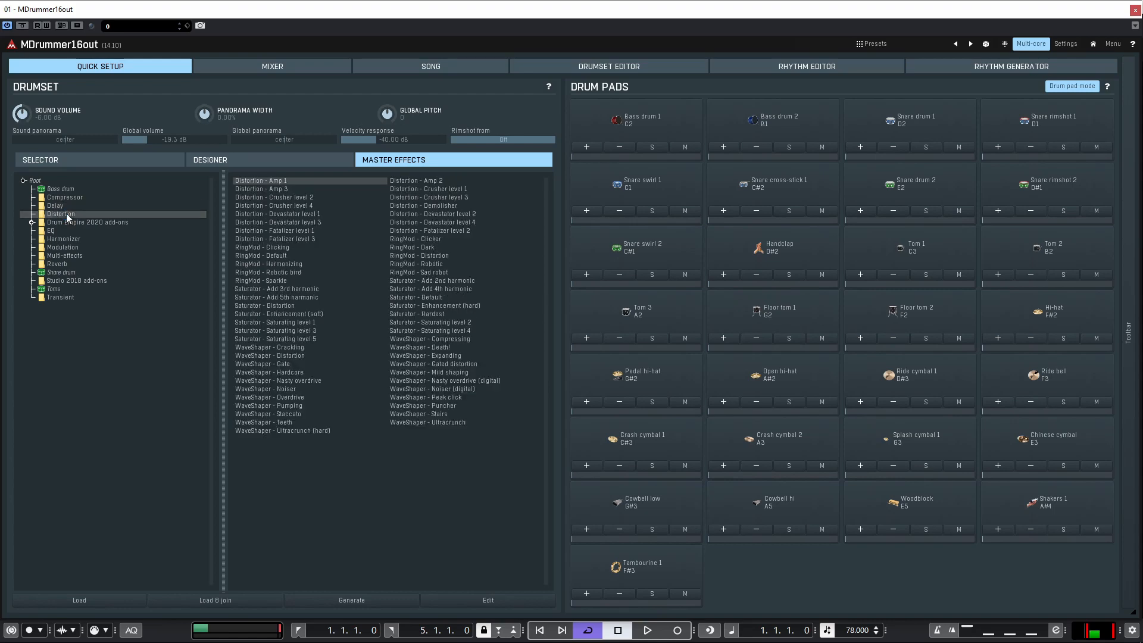
{"action": "left_click", "coordinate": [69, 223]}
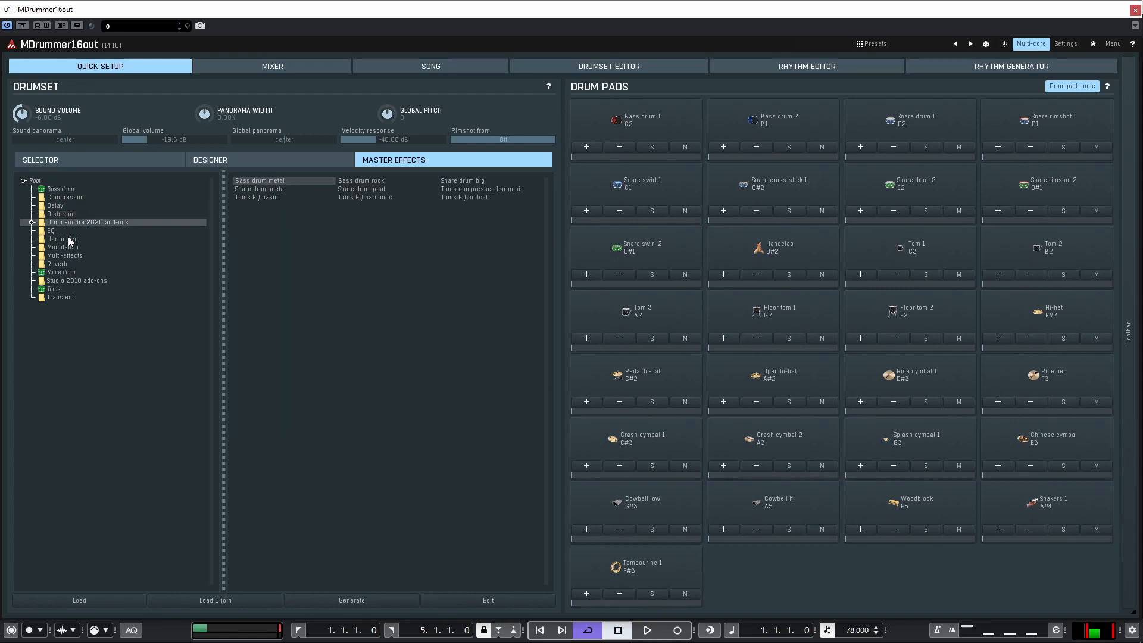
Step: Return to the Distortion master effects and try presets such as Saturator - Add 3rd harmonic
{"action": "key", "text": "Up"}
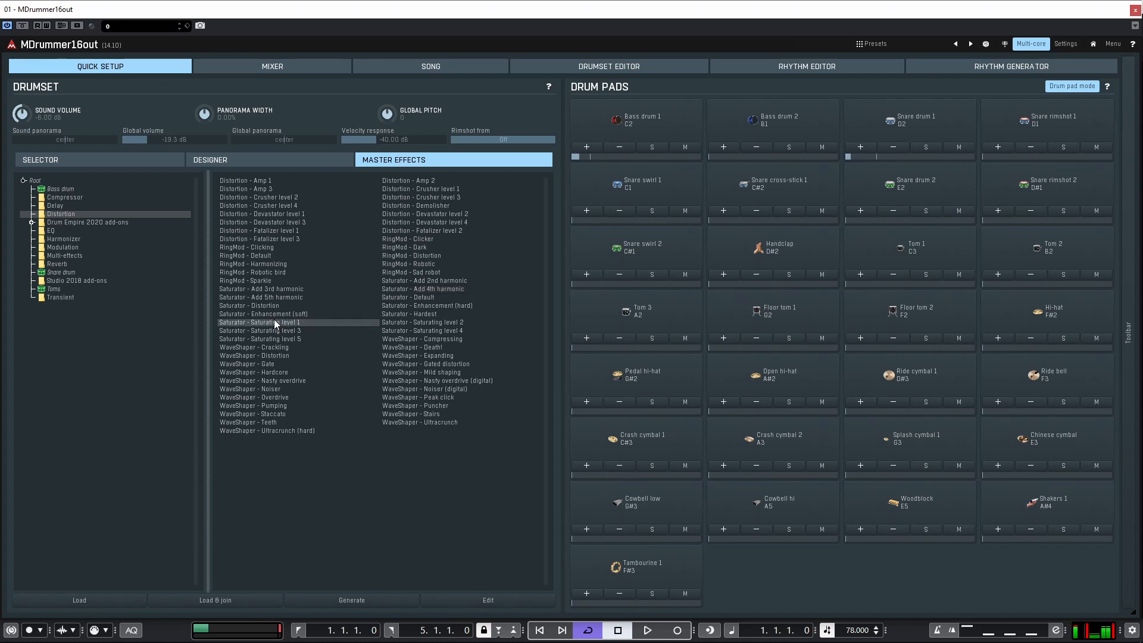
{"action": "left_click", "coordinate": [277, 291]}
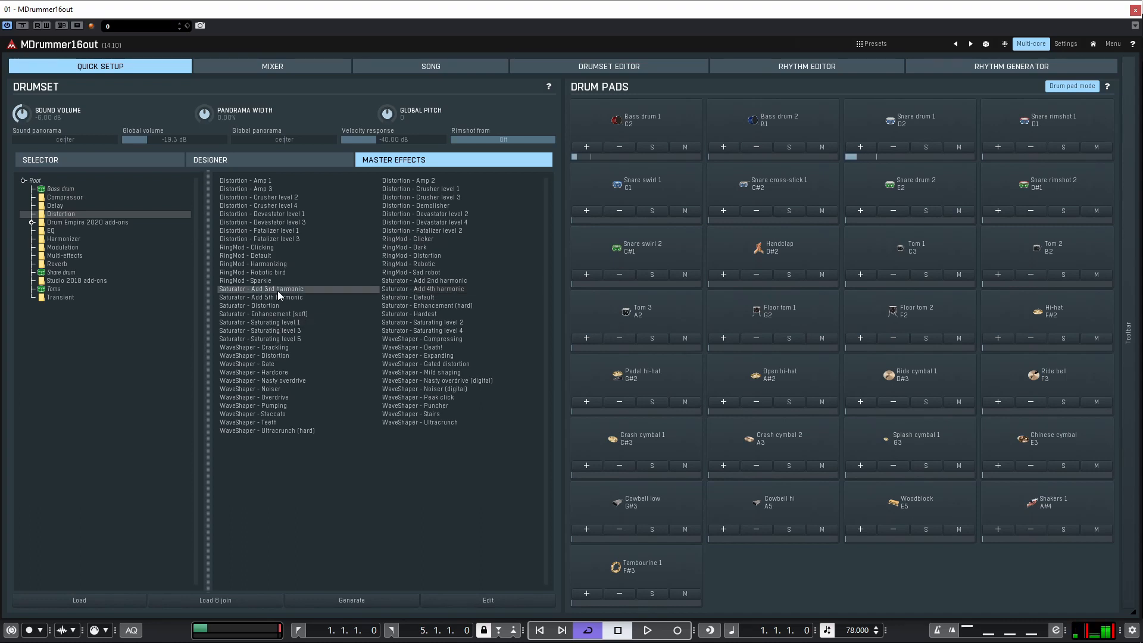
{"action": "left_click", "coordinate": [410, 268]}
Step: Show the mixer and examine the Bass drum 1 channel's output choices and effects options without changing them
{"action": "left_click", "coordinate": [271, 67]}
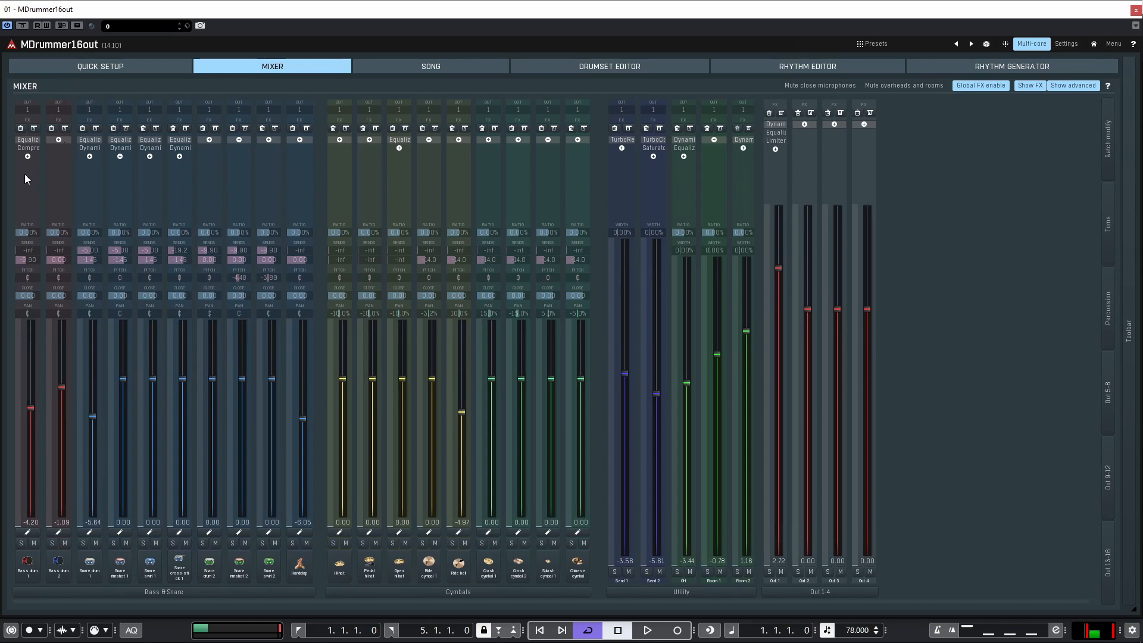
{"action": "left_click", "coordinate": [32, 110]}
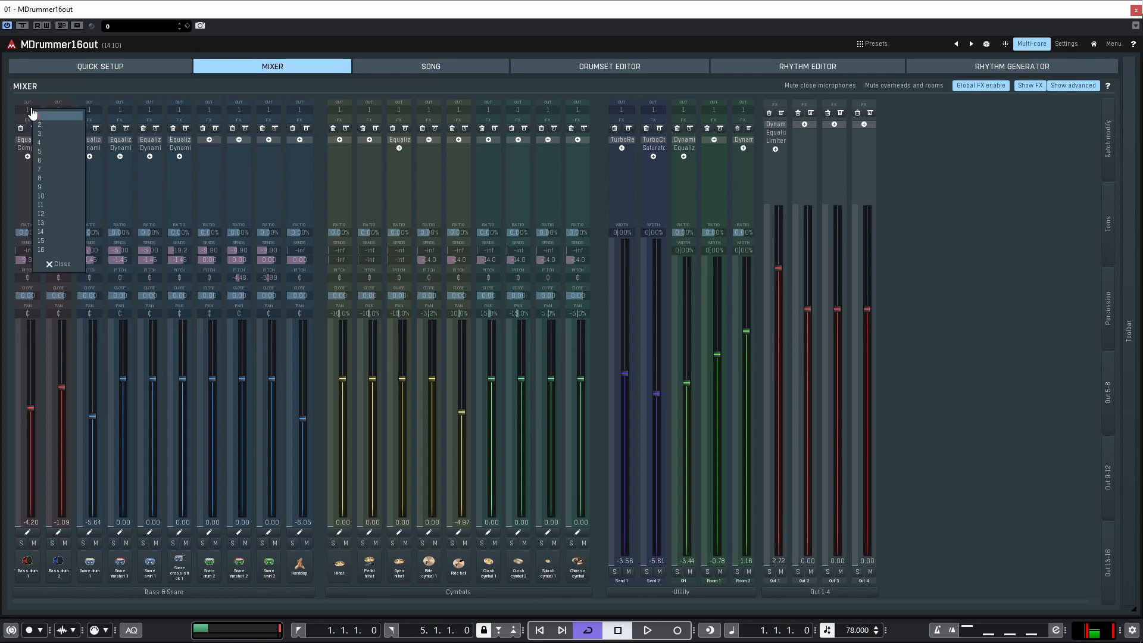
{"action": "left_click", "coordinate": [913, 198]}
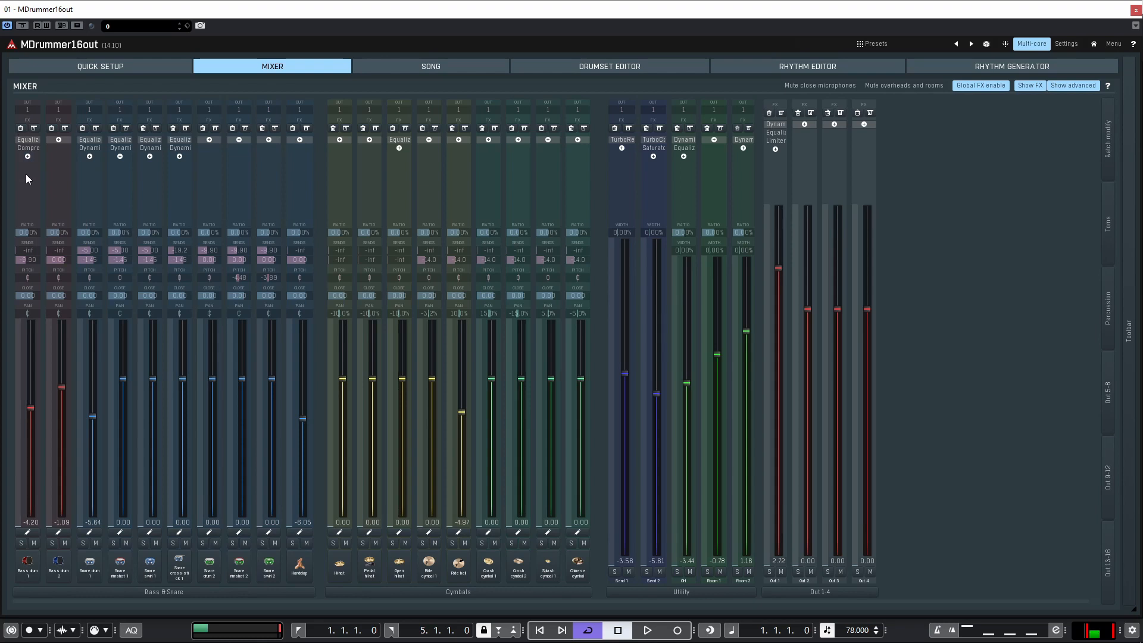
{"action": "left_click", "coordinate": [33, 128]}
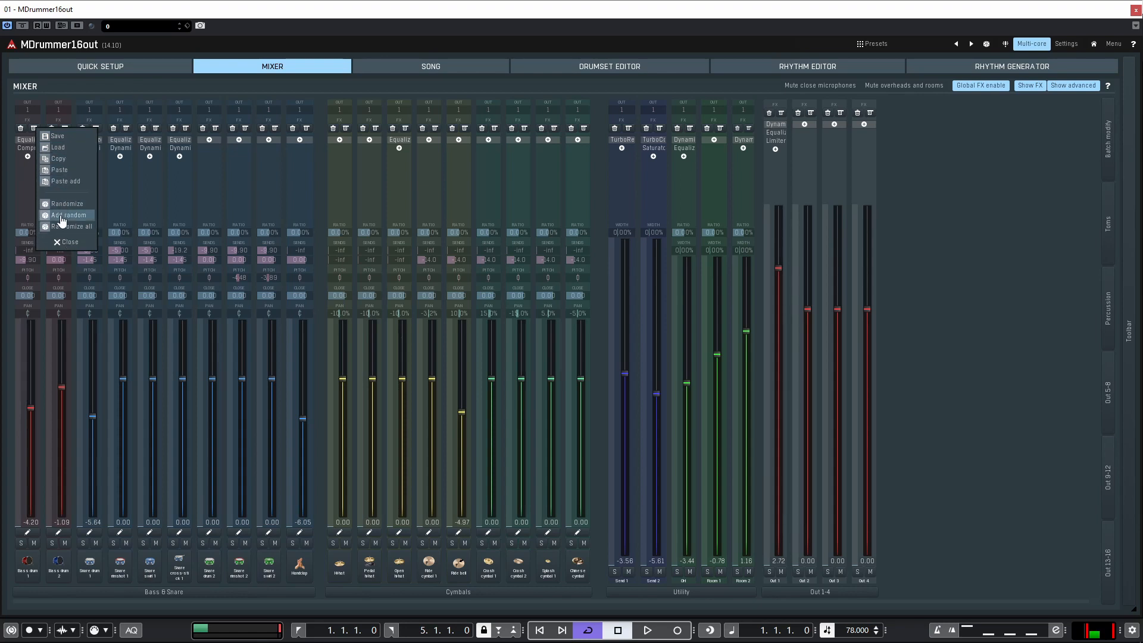
{"action": "left_click", "coordinate": [64, 242]}
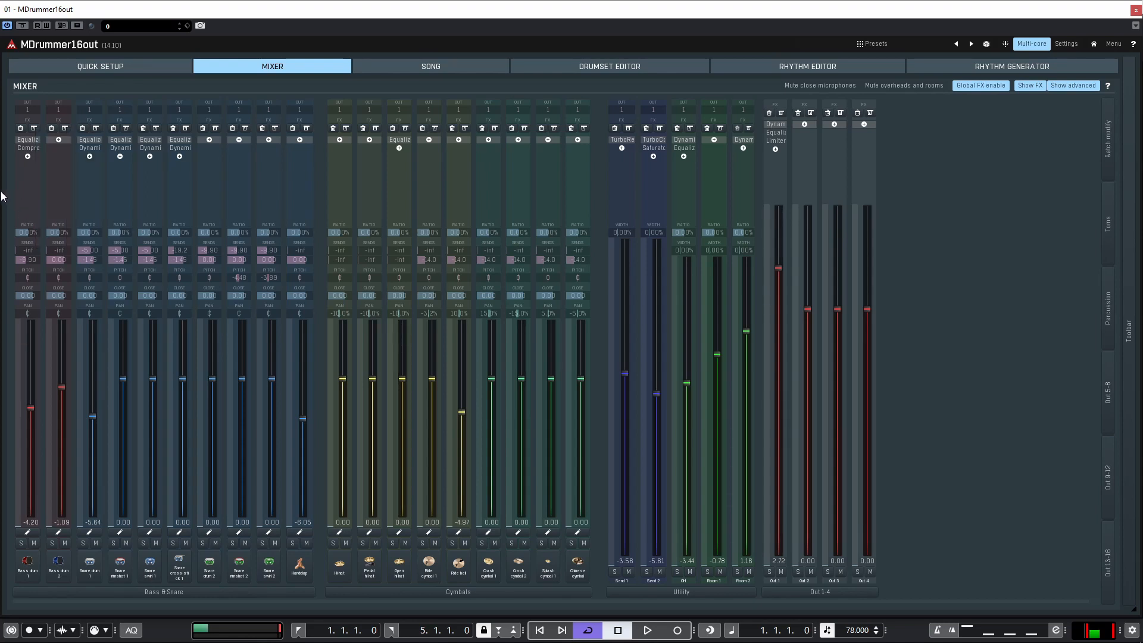
{"action": "double_click", "coordinate": [26, 234]}
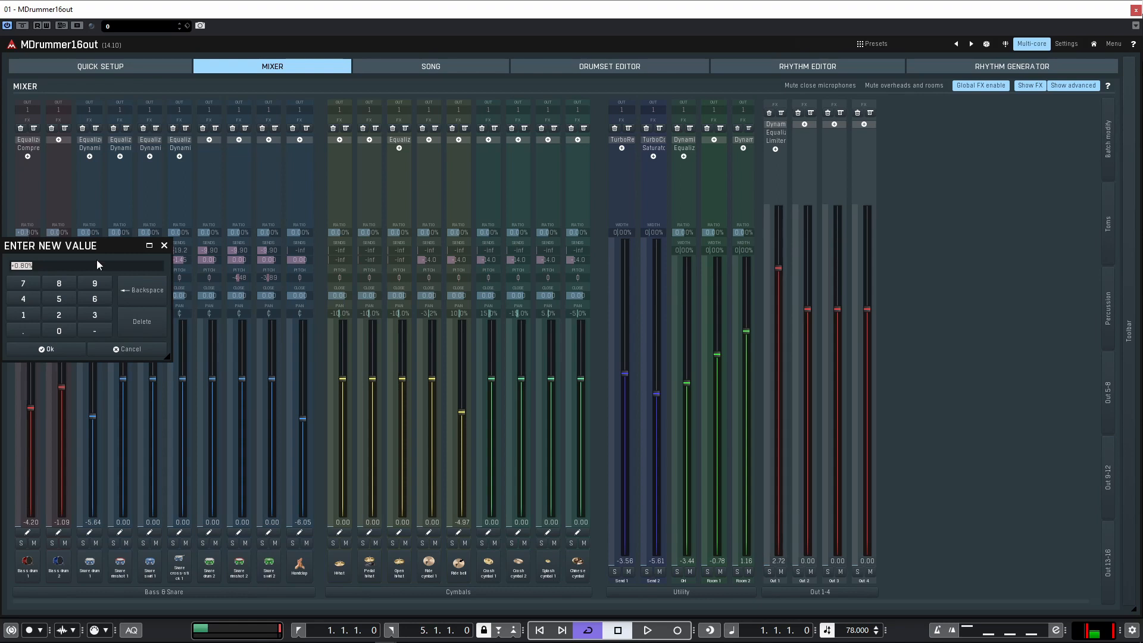
{"action": "left_click", "coordinate": [163, 246]}
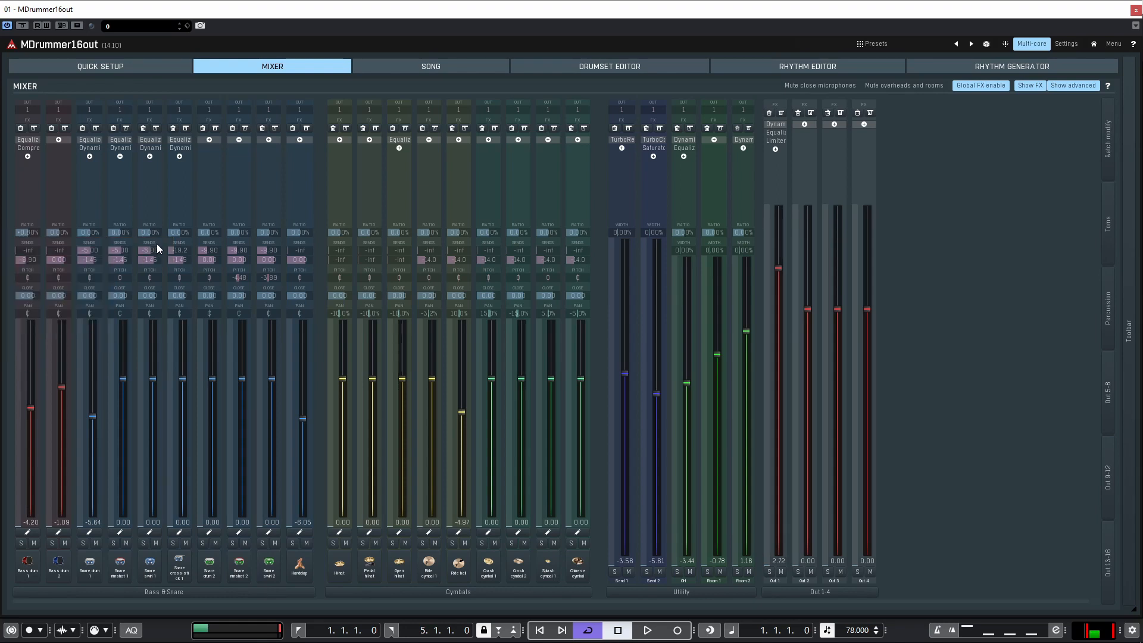
{"action": "left_click", "coordinate": [28, 231], "text": "alt"}
Step: Raise the Bass drum 1 channel's second send to about 6 dB and lower the Send 2 fader to -7.47 dB
{"action": "left_click_drag", "start_coordinate": [26, 260], "coordinate": [40, 259]}
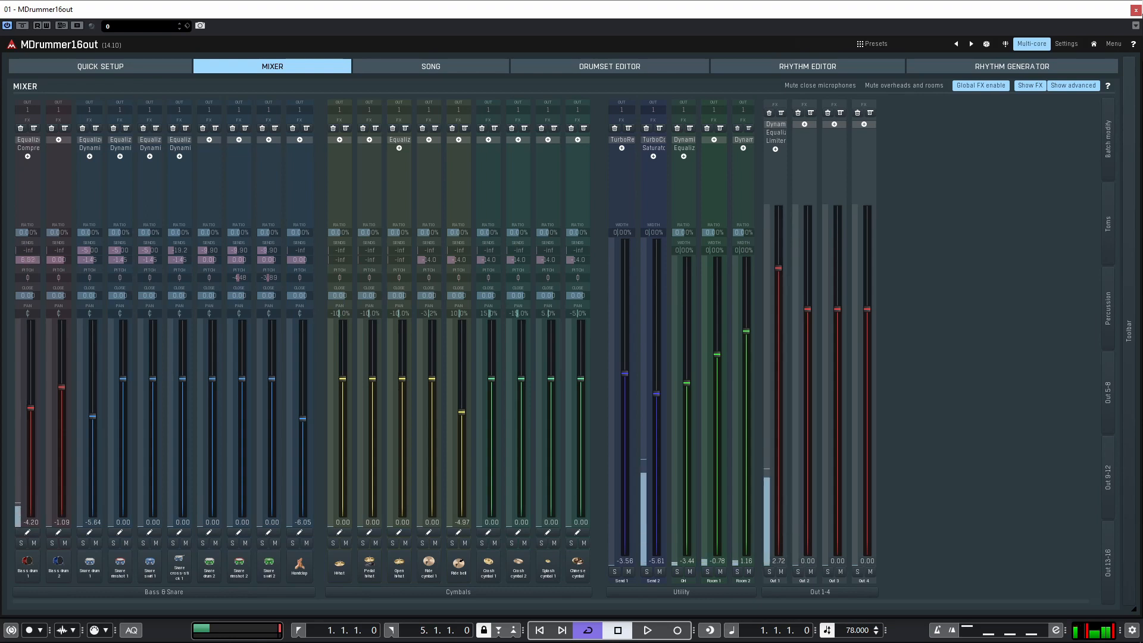
{"action": "mouse_move", "coordinate": [656, 394]}
{"action": "left_mouse_down"}
{"action": "mouse_move", "coordinate": [656, 310]}
{"action": "mouse_move", "coordinate": [656, 434]}
{"action": "mouse_move", "coordinate": [656, 410]}
{"action": "left_mouse_up"}
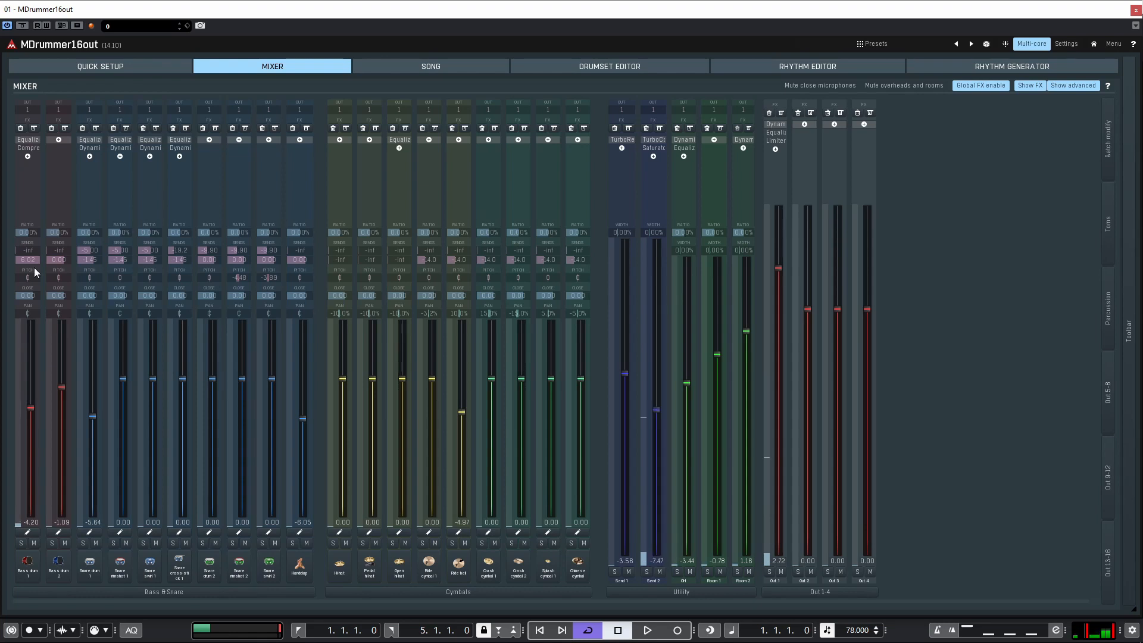
Step: Try out the Bass drum 1 channel's pitch, close and pan controls and reset them to their defaults
{"action": "left_click_drag", "start_coordinate": [28, 280], "coordinate": [30, 317]}
{"action": "right_click", "coordinate": [27, 277]}
{"action": "right_click", "coordinate": [29, 296]}
{"action": "right_click", "coordinate": [30, 314]}
Step: Raise the Bass drum 1 fader to 1.77 dB and audition the drum
{"action": "left_click_drag", "start_coordinate": [29, 410], "coordinate": [29, 364]}
{"action": "left_click", "coordinate": [27, 570]}
{"action": "left_click", "coordinate": [27, 570]}
Step: Expand the Out 5-8, Out 9-12, Out 13-16, Percussion and Toms channel groups in the mixer
{"action": "left_click", "coordinate": [1110, 413]}
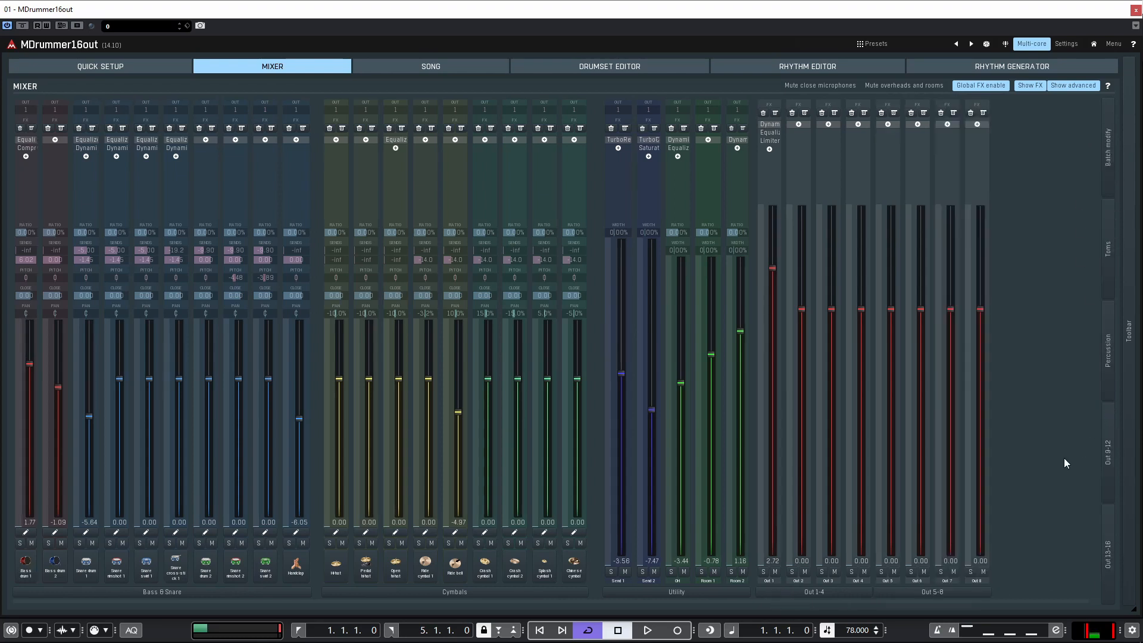
{"action": "left_click", "coordinate": [1111, 461]}
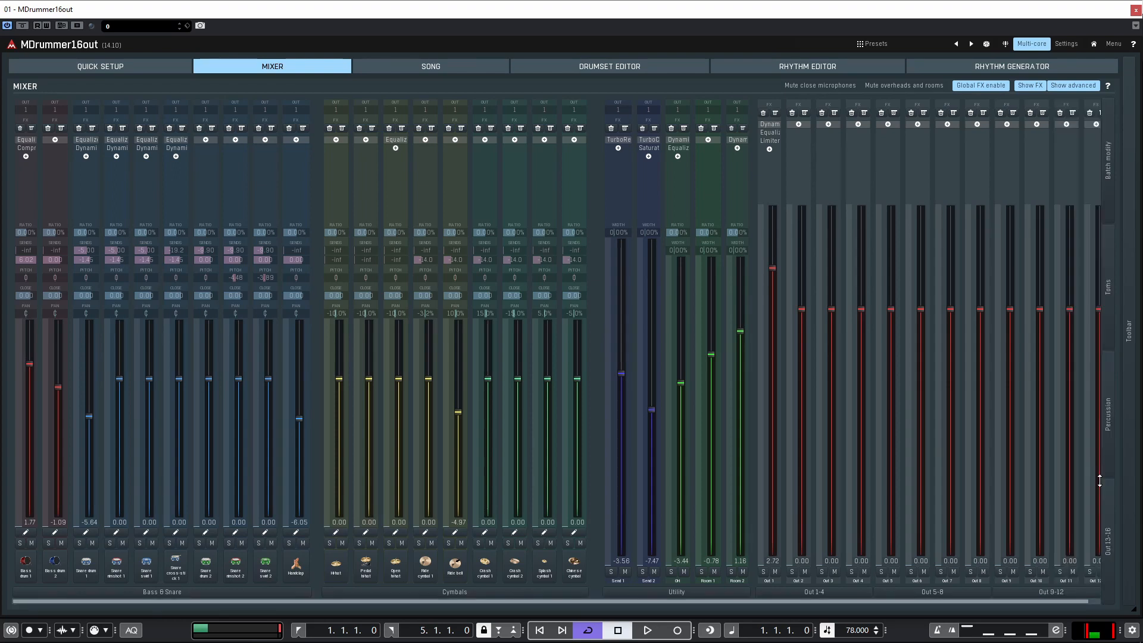
{"action": "left_click", "coordinate": [1108, 524]}
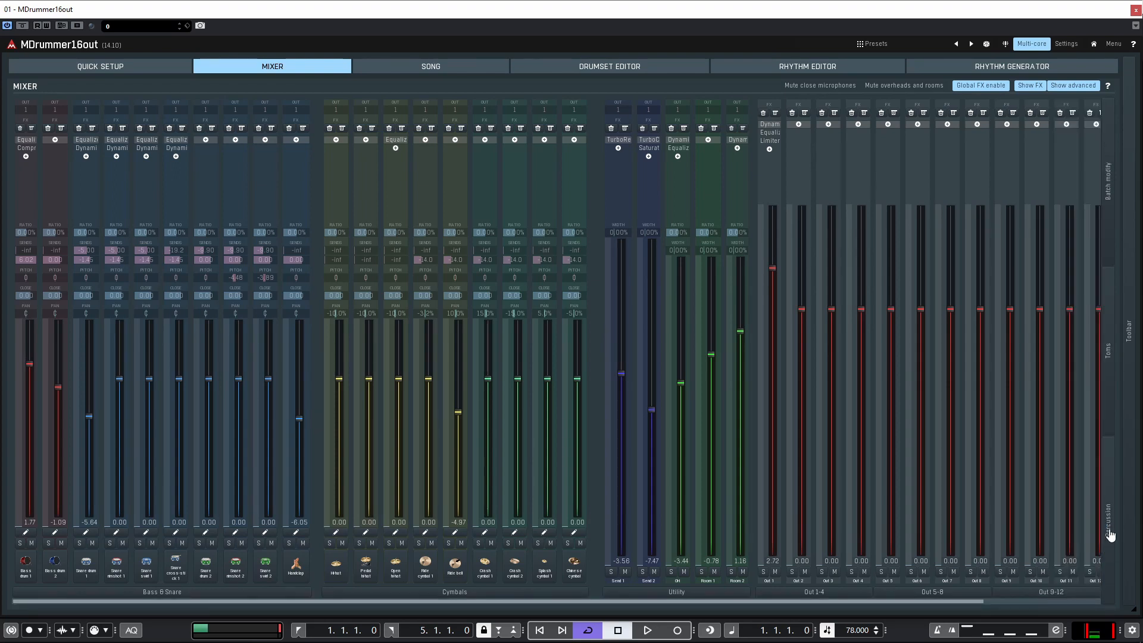
{"action": "left_click", "coordinate": [1110, 535]}
{"action": "left_click", "coordinate": [1108, 471]}
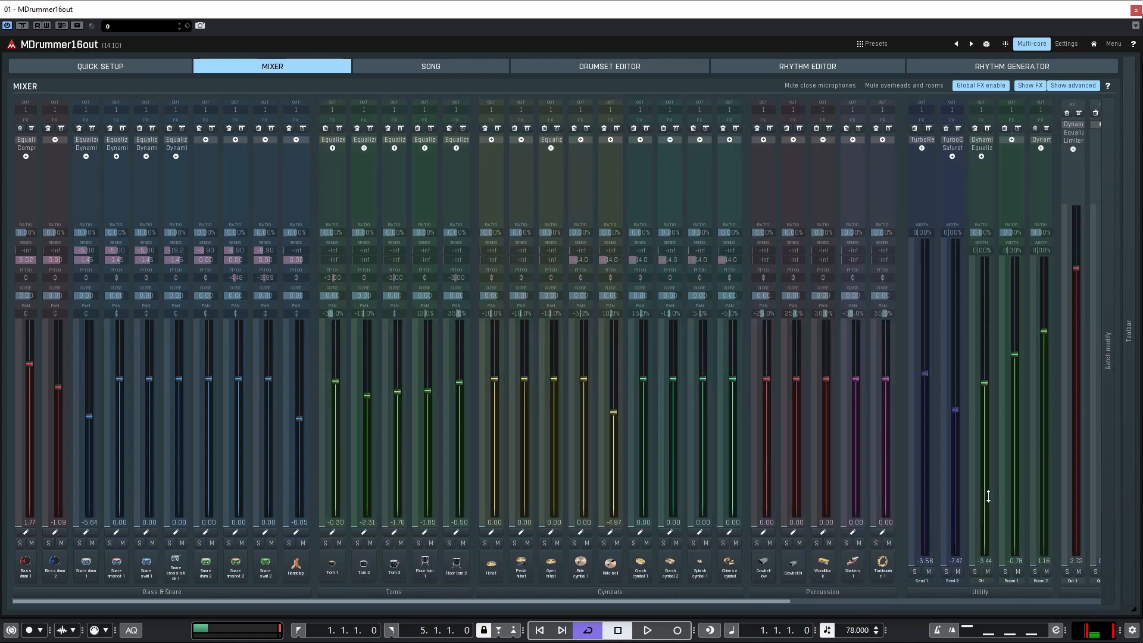
{"action": "left_click_drag", "start_coordinate": [770, 603], "coordinate": [500, 623]}
Step: Add Compressor, Tremolo and Vibrato effects to the end of the Bass drum 1 channel's effect chain
{"action": "left_click", "coordinate": [25, 156]}
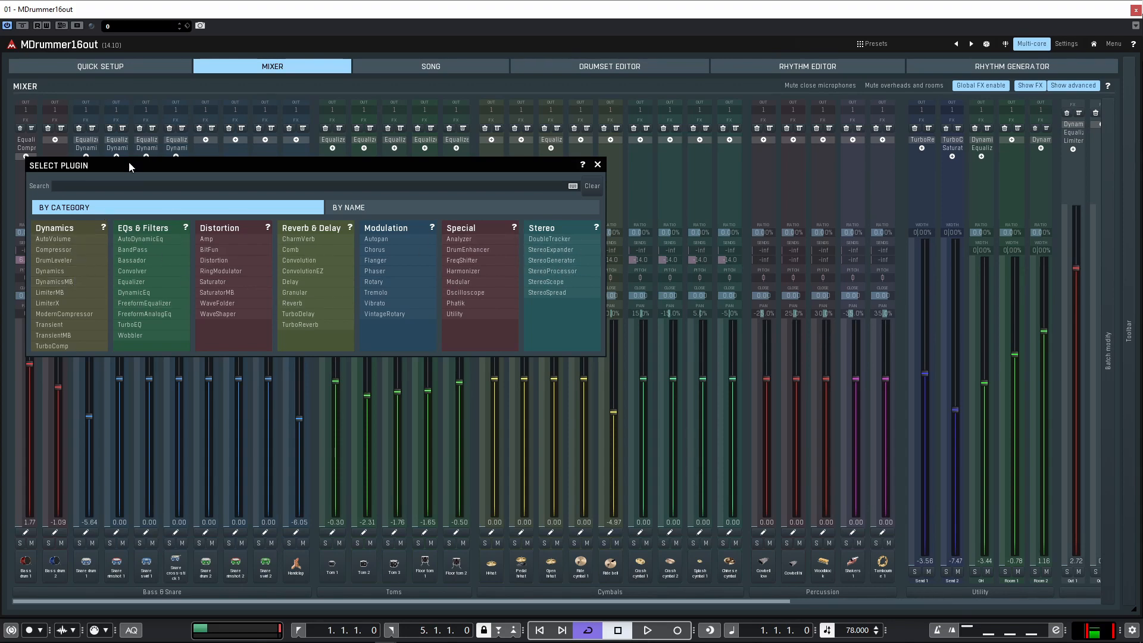
{"action": "left_click_drag", "start_coordinate": [130, 170], "coordinate": [593, 148]}
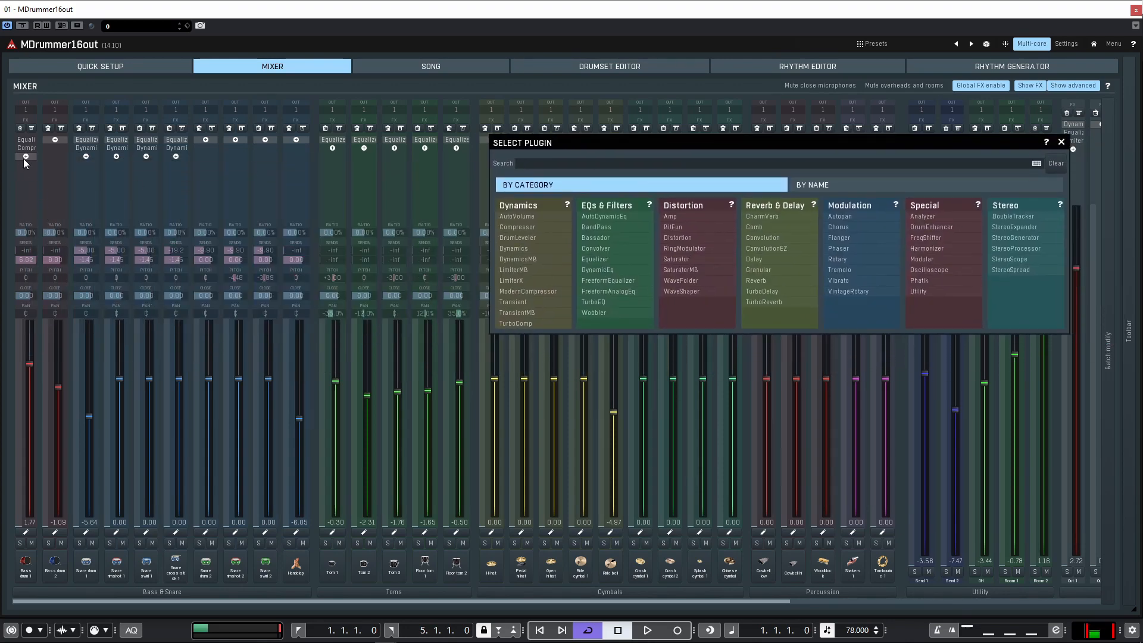
{"action": "left_click", "coordinate": [518, 227]}
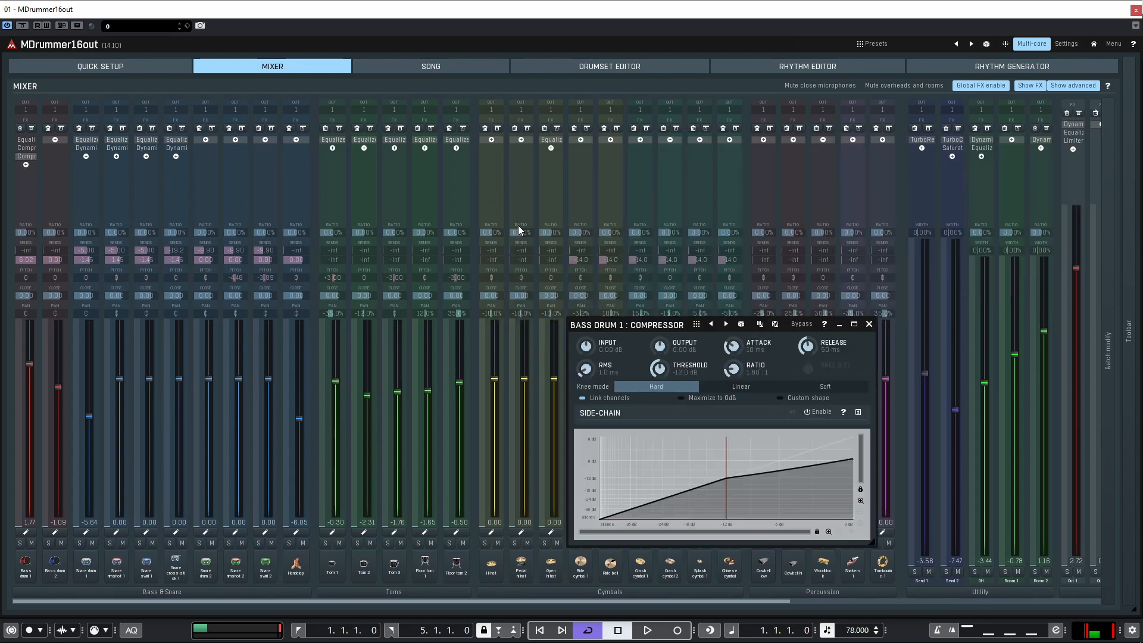
{"action": "left_click", "coordinate": [26, 164]}
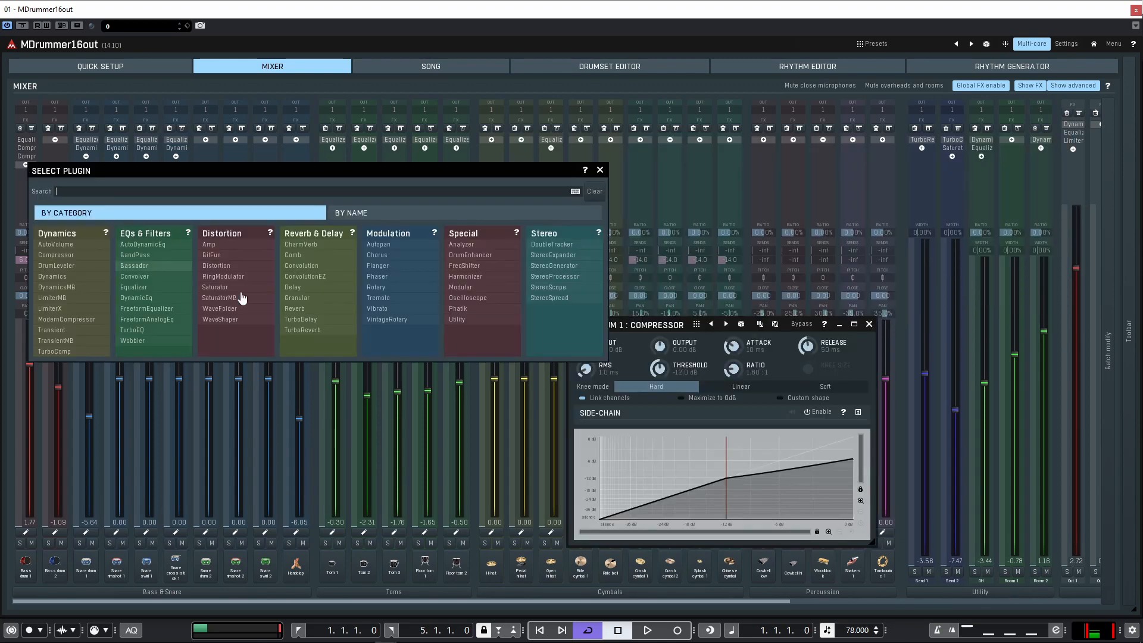
{"action": "left_click", "coordinate": [381, 298]}
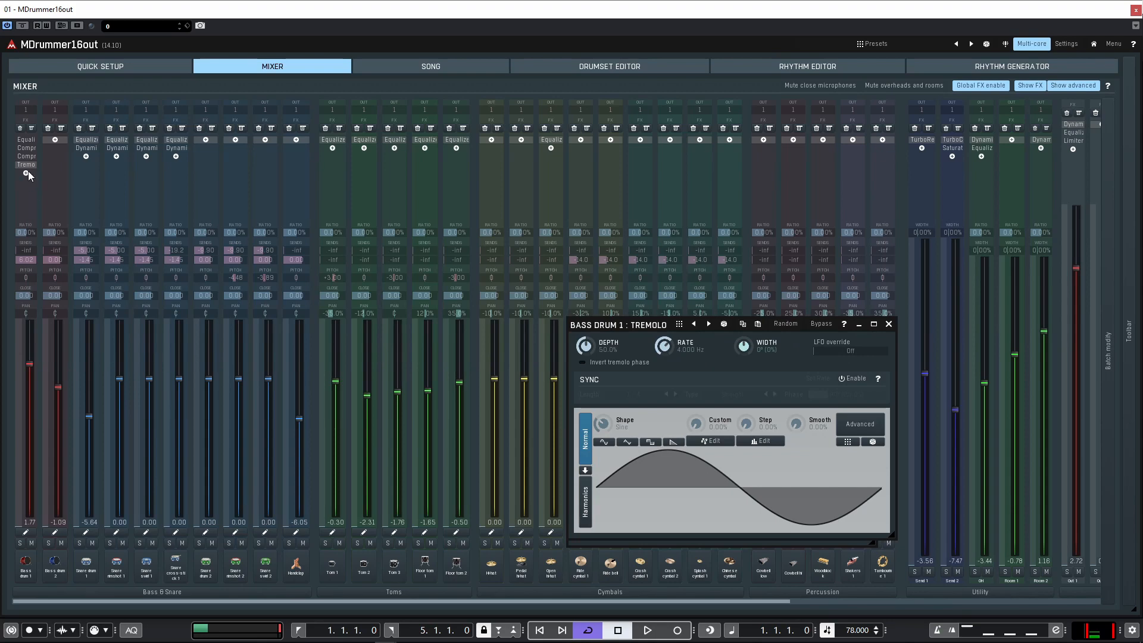
{"action": "left_click", "coordinate": [26, 173]}
{"action": "left_click", "coordinate": [382, 322]}
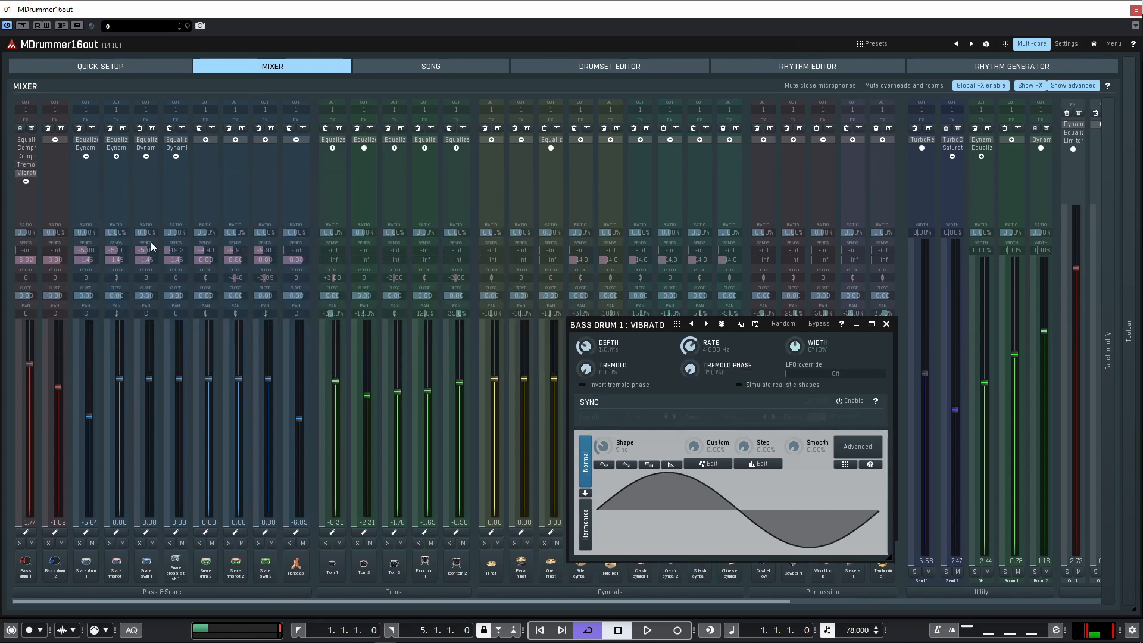
Step: Add another Vibrato, a StereoGenerator, a SaturatorMB and a Reverb to the Bass drum 1 channel's effects
{"action": "left_click", "coordinate": [26, 181]}
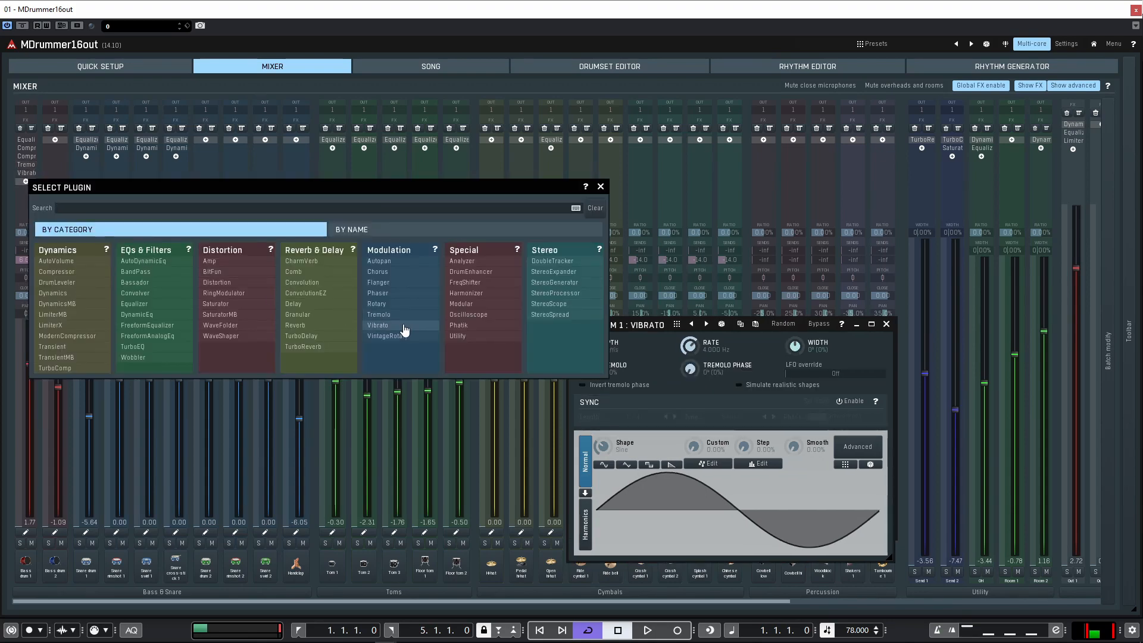
{"action": "left_click", "coordinate": [384, 322]}
{"action": "left_click", "coordinate": [26, 189]}
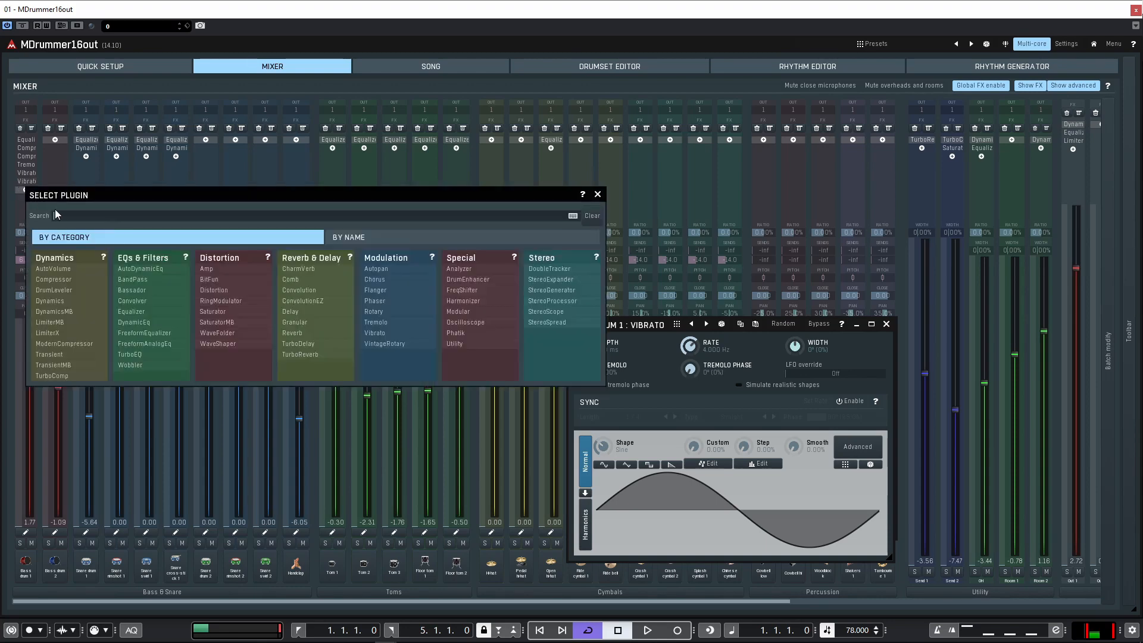
{"action": "left_click", "coordinate": [551, 290]}
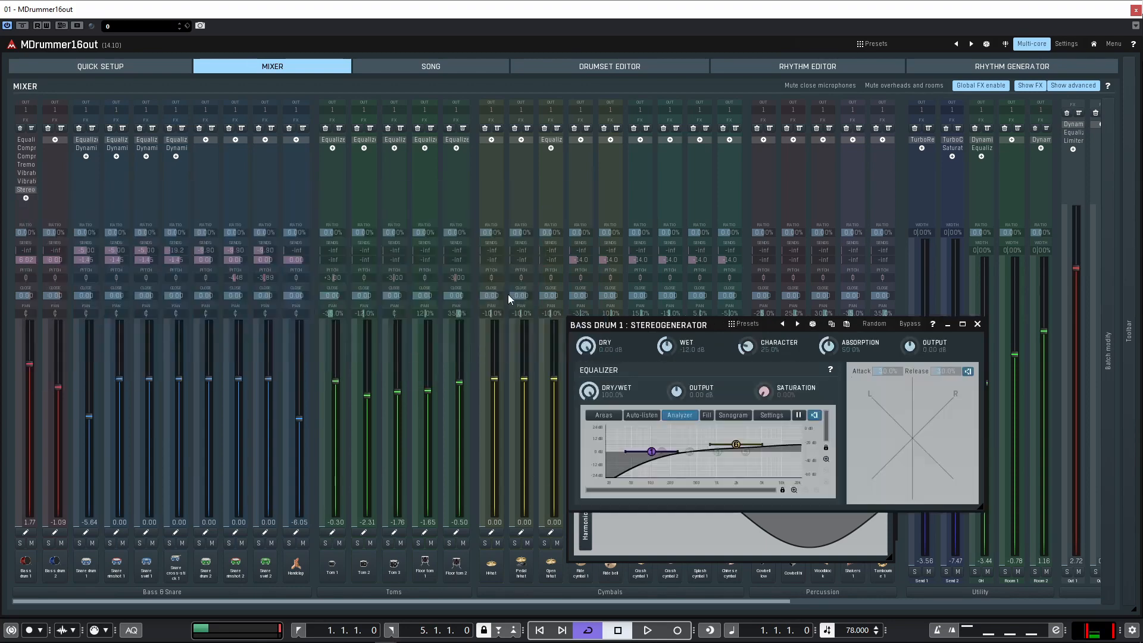
{"action": "left_click", "coordinate": [25, 198]}
{"action": "left_click", "coordinate": [243, 333]}
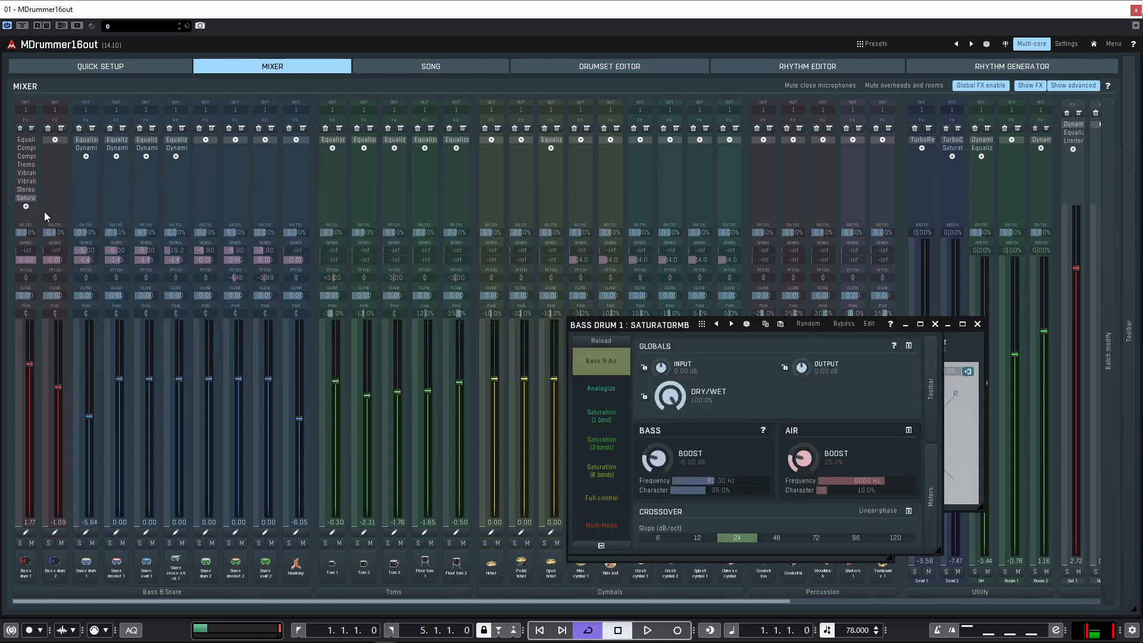
{"action": "left_click", "coordinate": [26, 206]}
{"action": "left_click", "coordinate": [307, 355]}
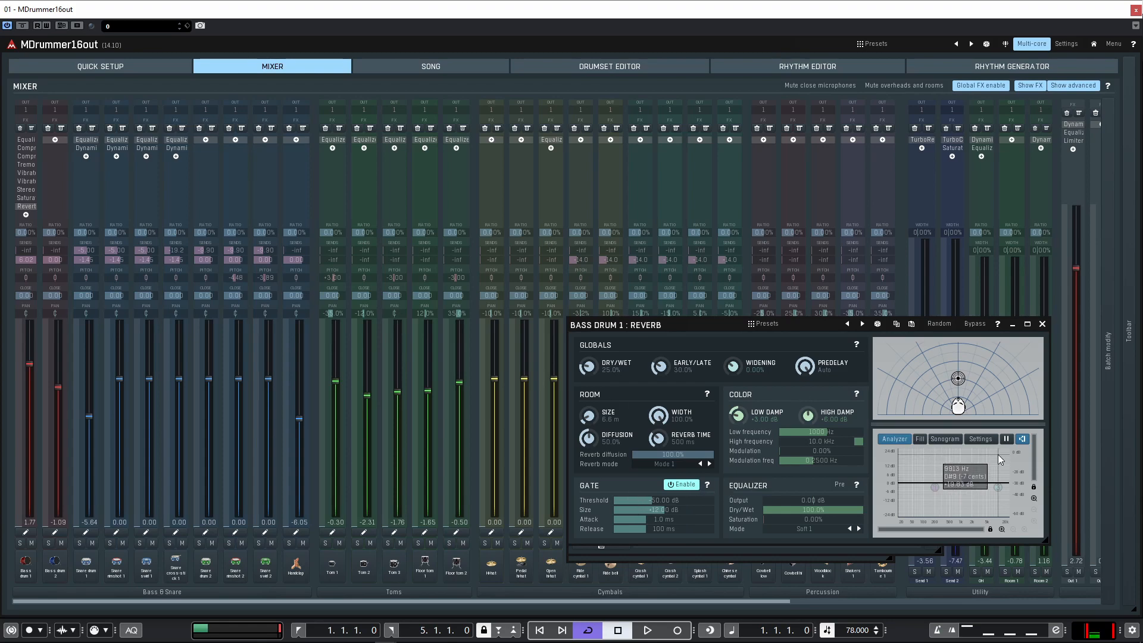
Step: Look through the Reverb analyzer's main, advanced, graphs, sonogram and prefiltering settings, and close the Reverb window
{"action": "left_click", "coordinate": [980, 439]}
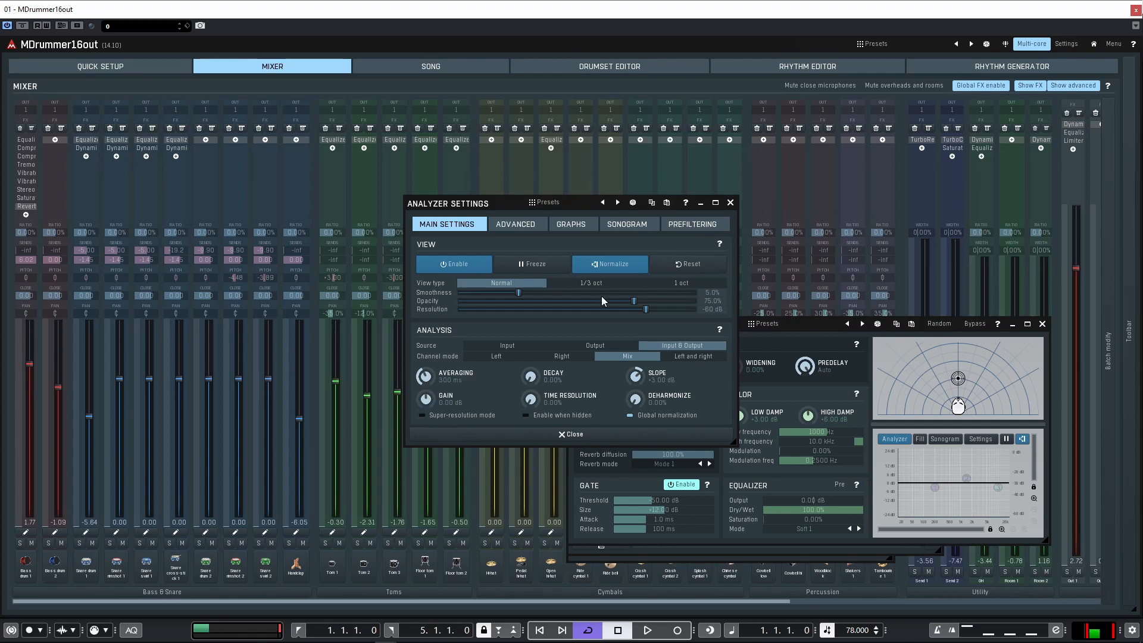
{"action": "left_click", "coordinate": [521, 225]}
{"action": "left_click", "coordinate": [570, 225]}
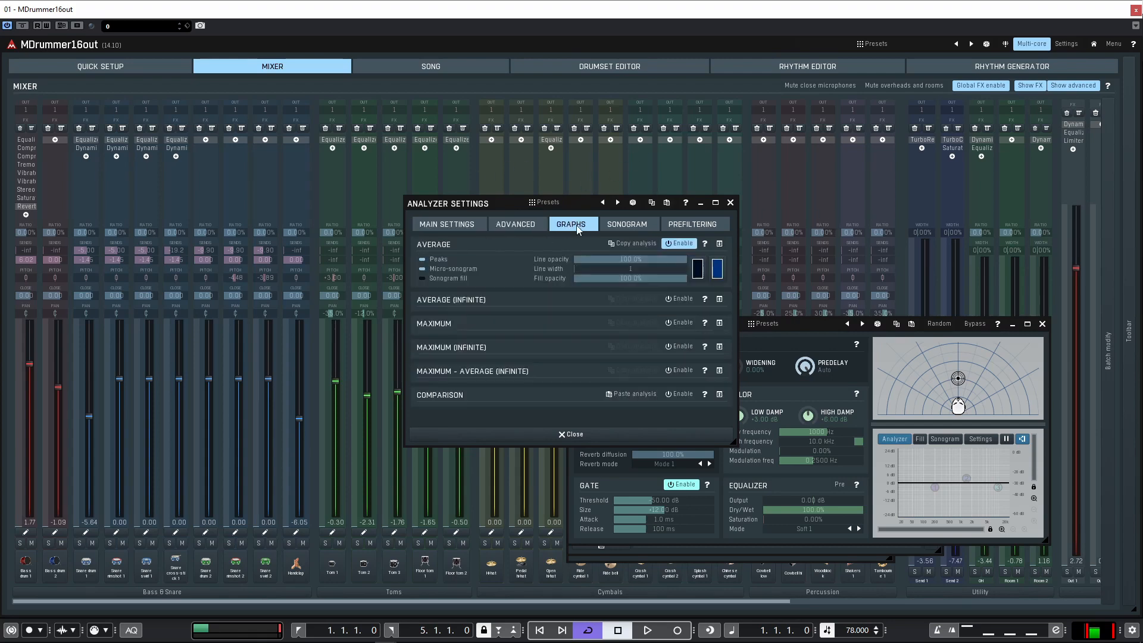
{"action": "left_click", "coordinate": [631, 226]}
{"action": "left_click", "coordinate": [689, 225]}
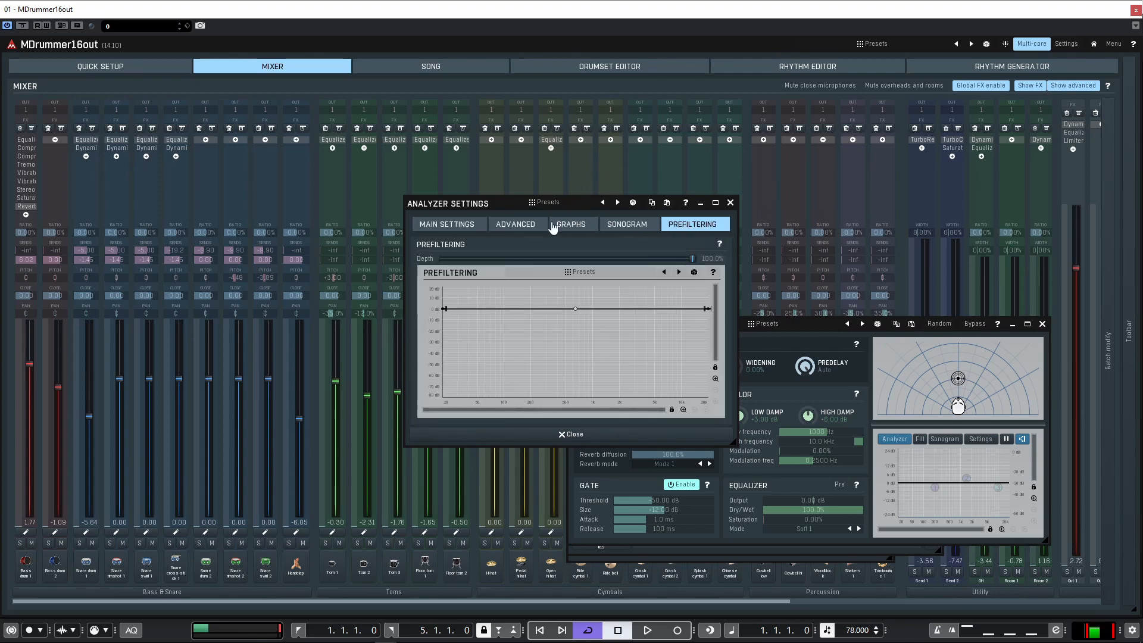
{"action": "left_click", "coordinate": [447, 226]}
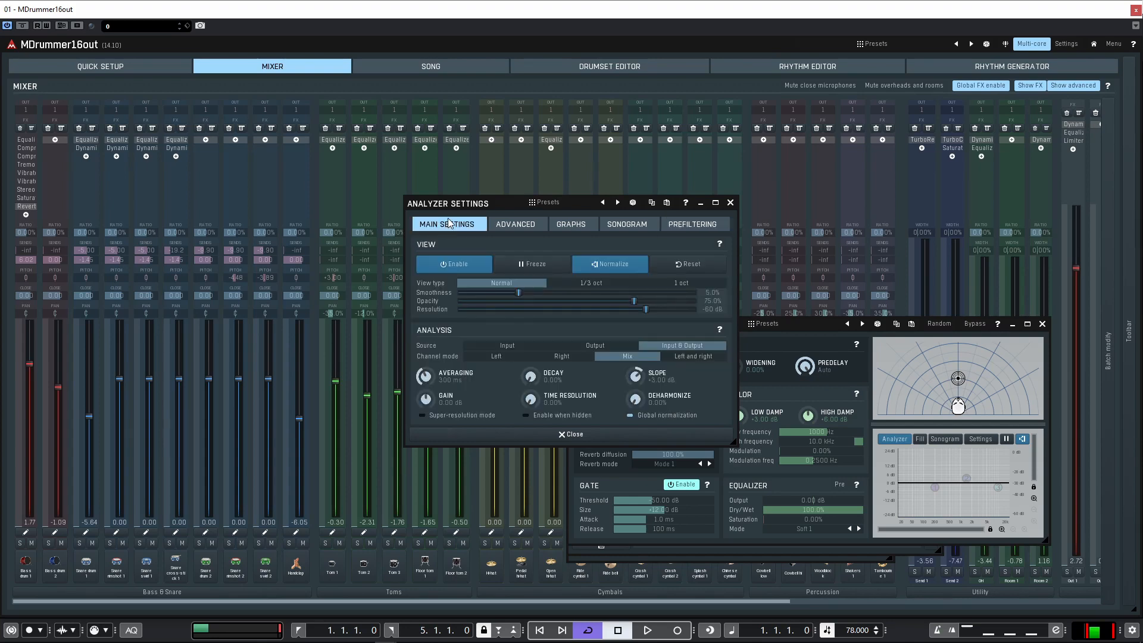
{"action": "left_click", "coordinate": [731, 204]}
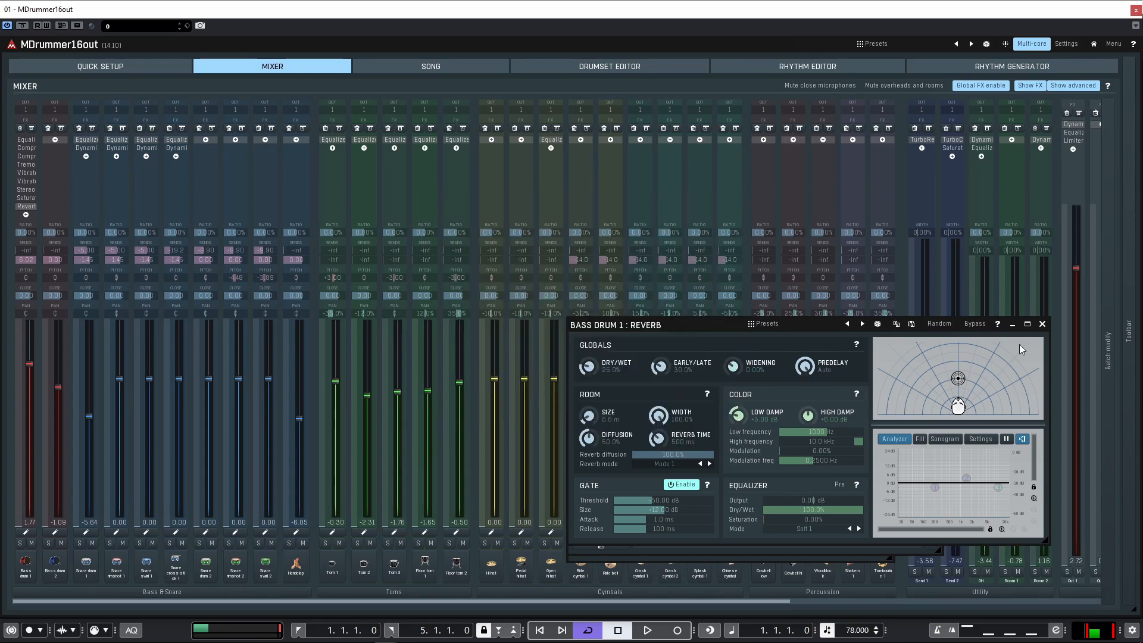
{"action": "left_click", "coordinate": [1043, 324]}
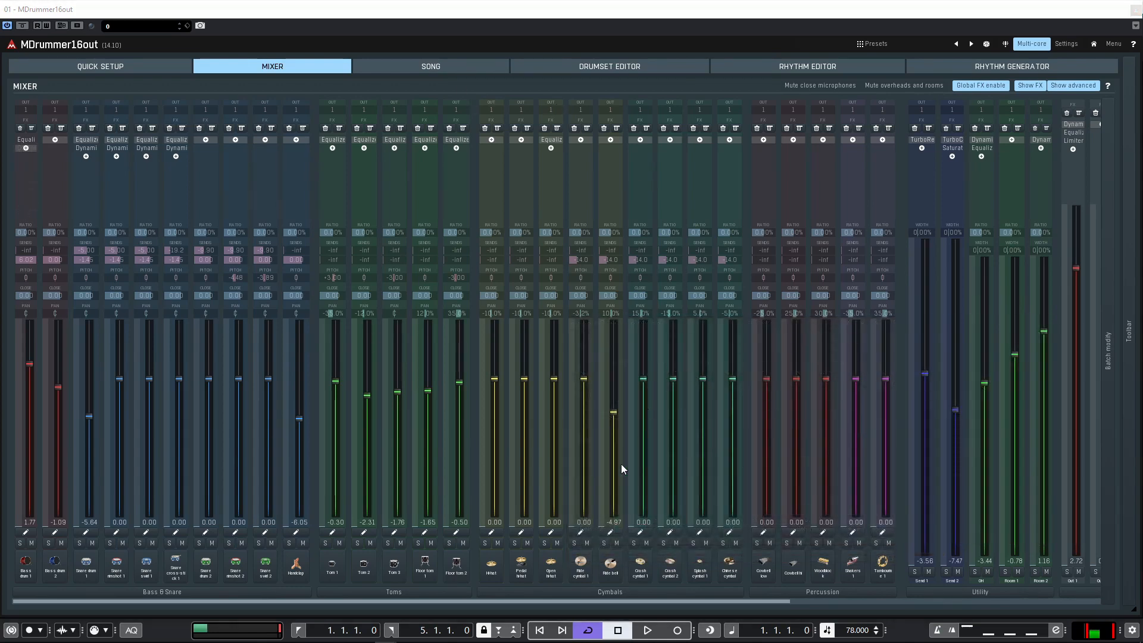
Step: Expand the mixer's Batch modify section and bring it into view
{"action": "left_click_drag", "start_coordinate": [477, 603], "coordinate": [791, 600]}
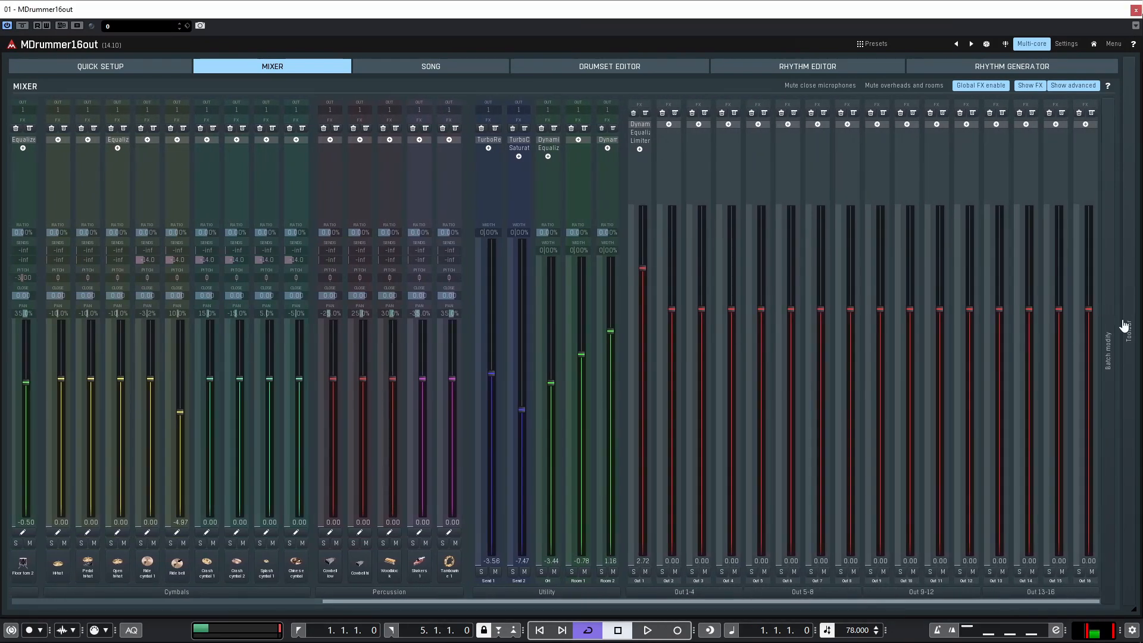
{"action": "left_click", "coordinate": [1108, 341]}
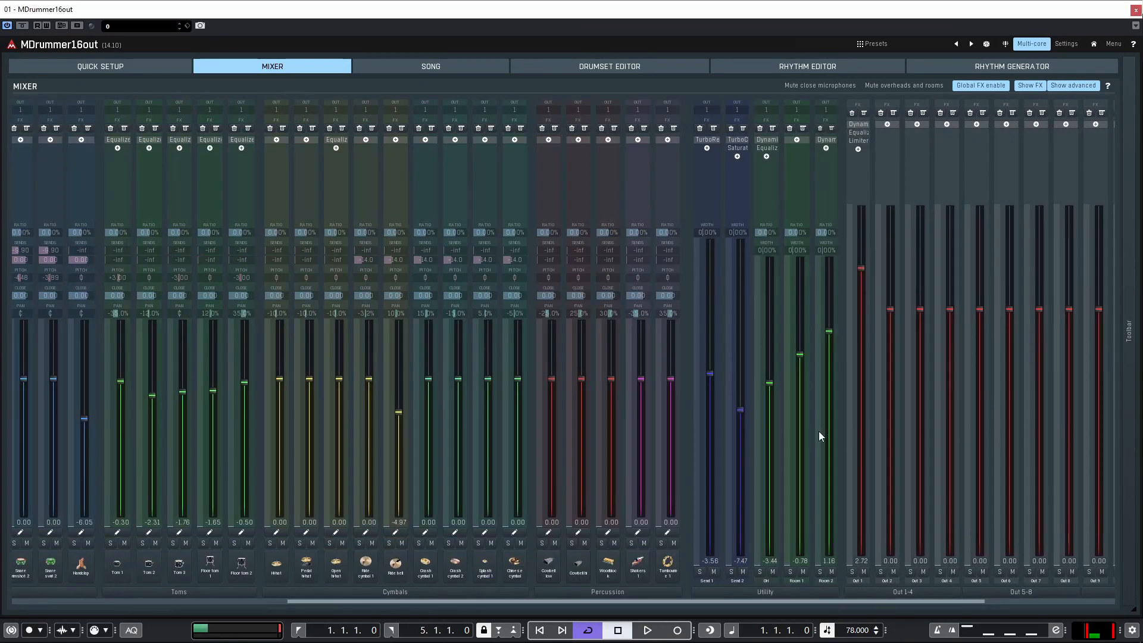
{"action": "left_click_drag", "start_coordinate": [692, 600], "coordinate": [415, 601]}
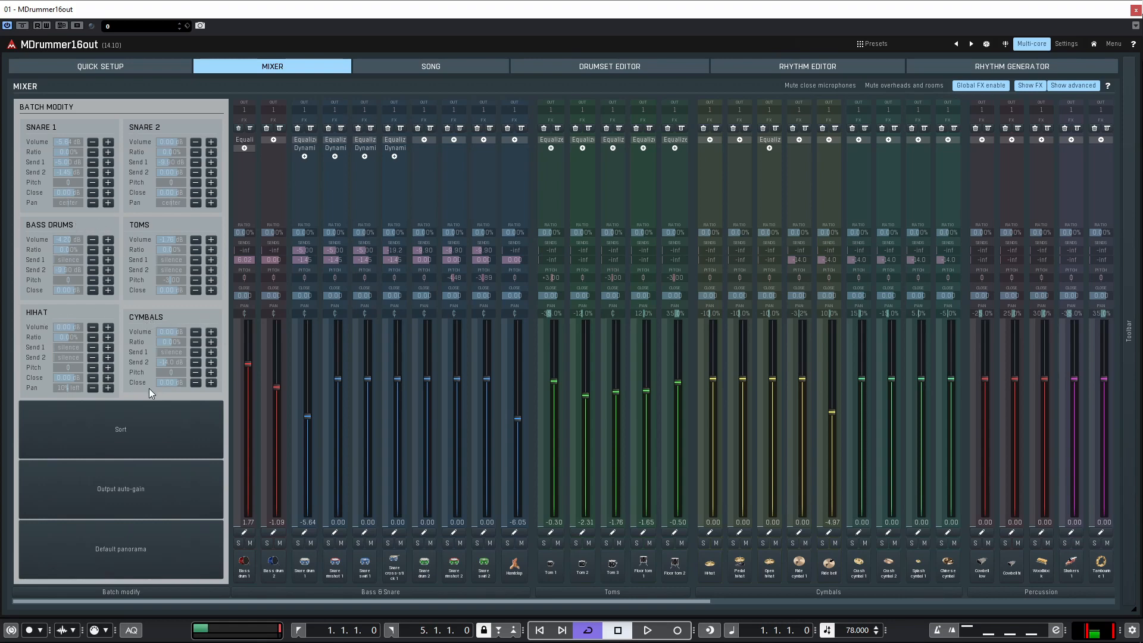
Step: Set the volume of both bass drums to -1.65 dB with batch modify and collapse that section
{"action": "left_click", "coordinate": [131, 441]}
{"action": "left_click", "coordinate": [69, 242]}
{"action": "left_click_drag", "start_coordinate": [69, 242], "coordinate": [66, 242]}
{"action": "left_click_drag", "start_coordinate": [276, 379], "coordinate": [276, 408]}
{"action": "left_click_drag", "start_coordinate": [60, 239], "coordinate": [60, 239]}
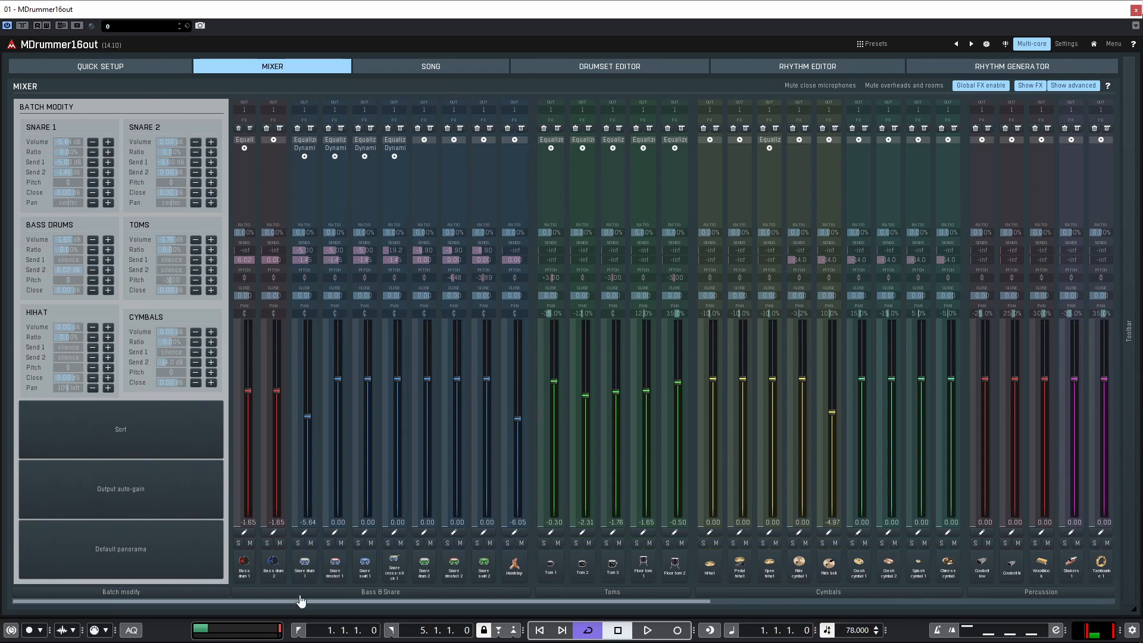
{"action": "left_click", "coordinate": [83, 594]}
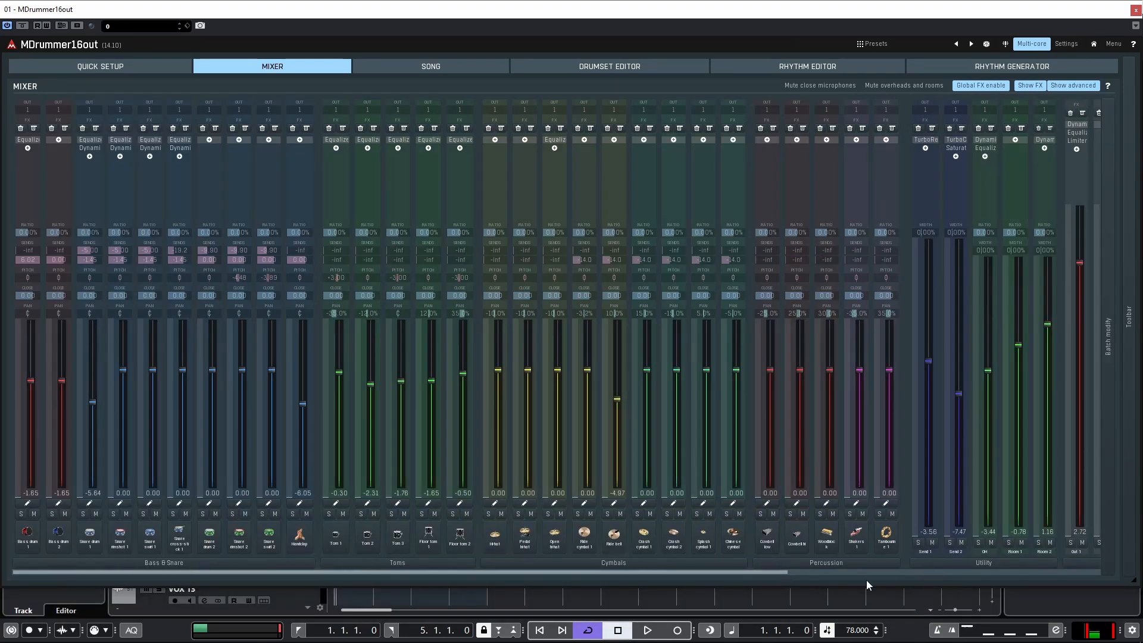
Step: Collapse the Out 13-16, Out 9-12 and Out 5-8 groups and return to the first mixer channels
{"action": "left_click_drag", "start_coordinate": [758, 570], "coordinate": [1069, 550]}
{"action": "left_click", "coordinate": [1038, 563]}
{"action": "left_click", "coordinate": [1027, 565]}
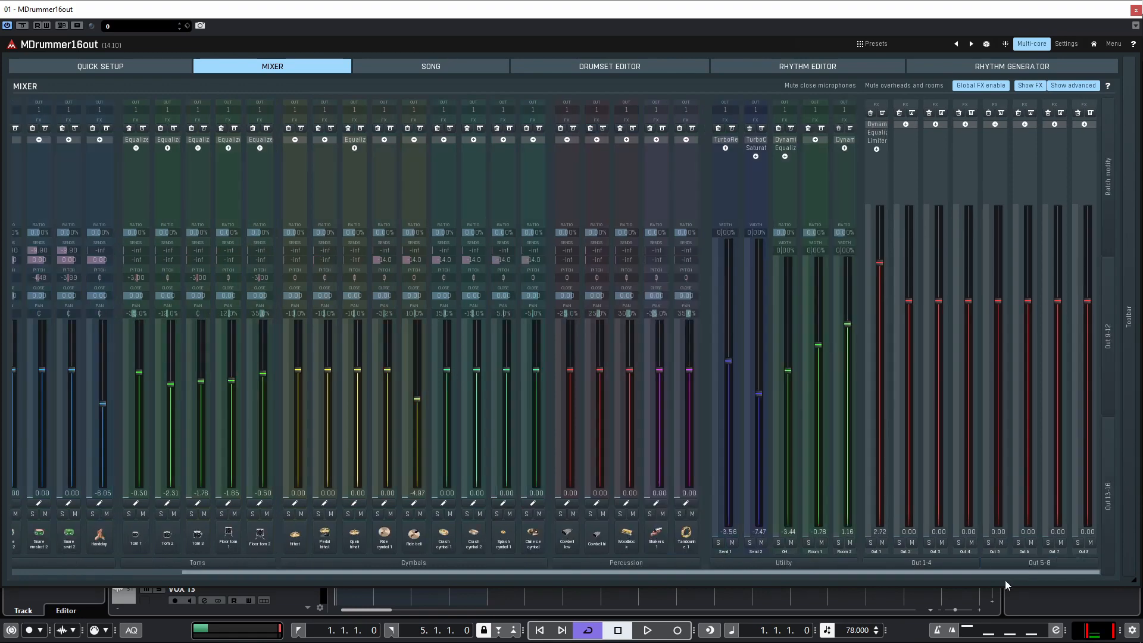
{"action": "left_click", "coordinate": [1018, 568]}
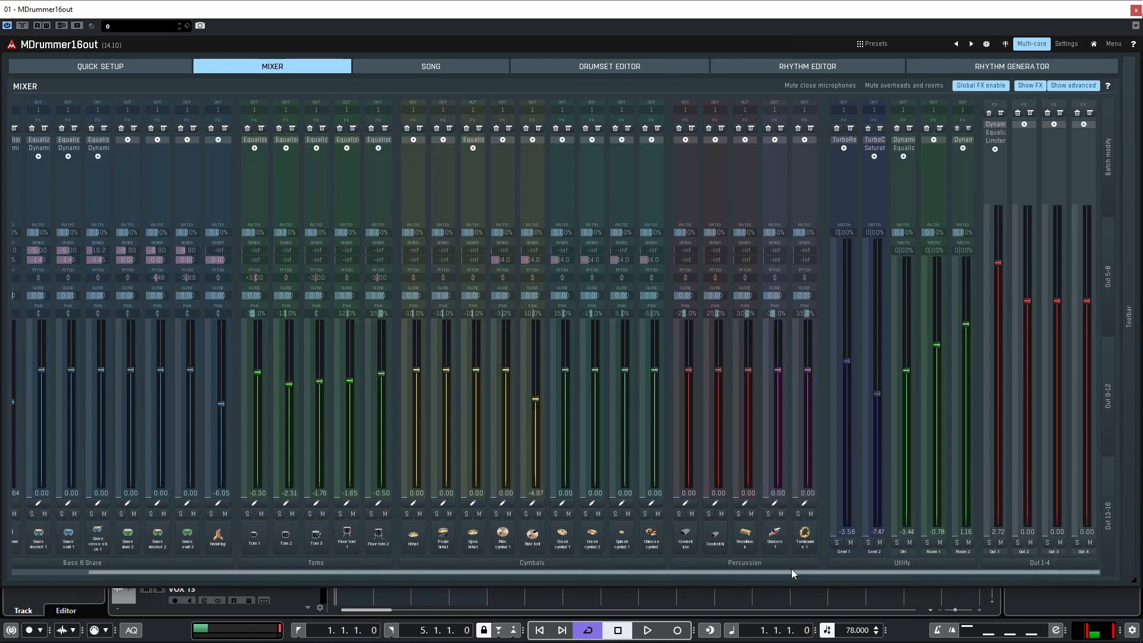
{"action": "scroll", "coordinate": [791, 569], "scroll_direction": "left", "scroll_amount": 3}
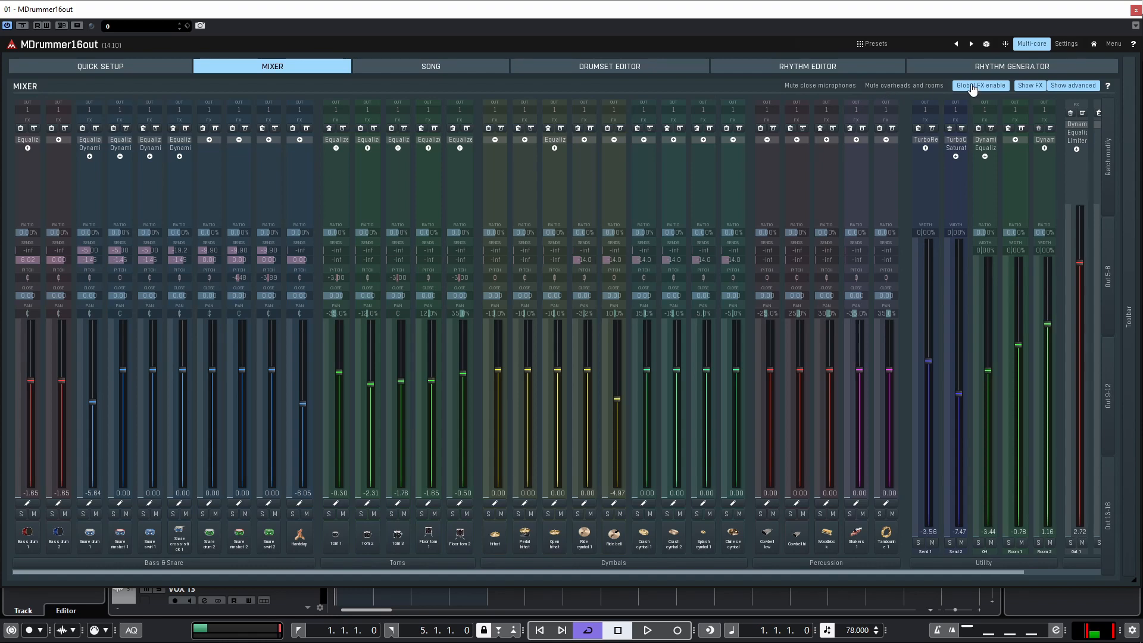
Step: Hide and restore the mixer's effect slots, and do the same with the advanced channel parameters
{"action": "left_click", "coordinate": [1026, 87]}
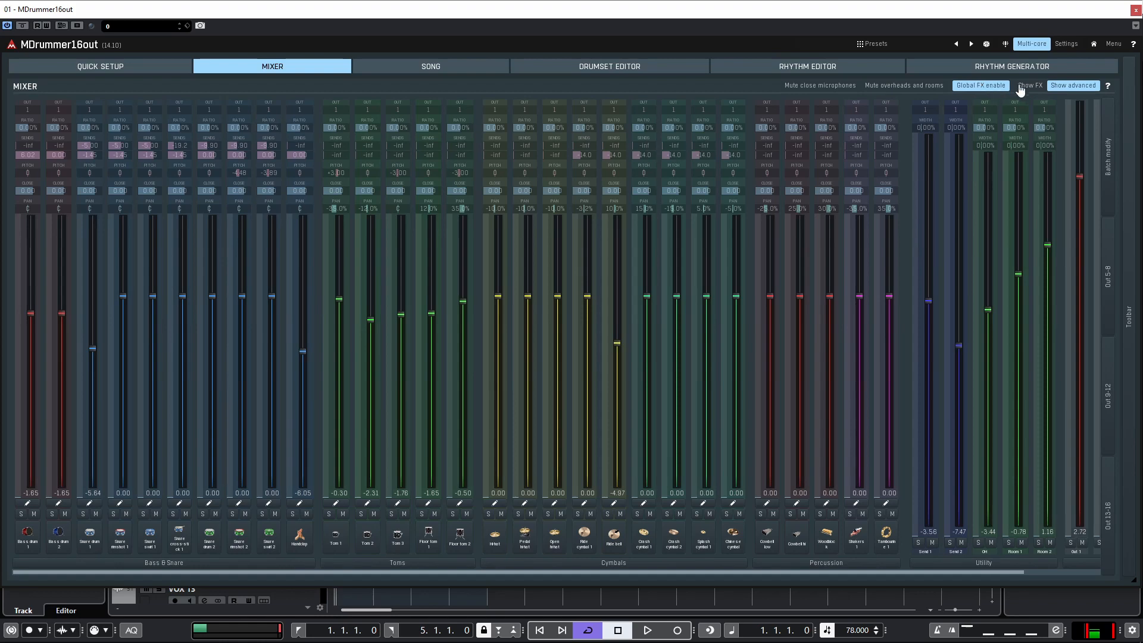
{"action": "left_click", "coordinate": [1027, 85]}
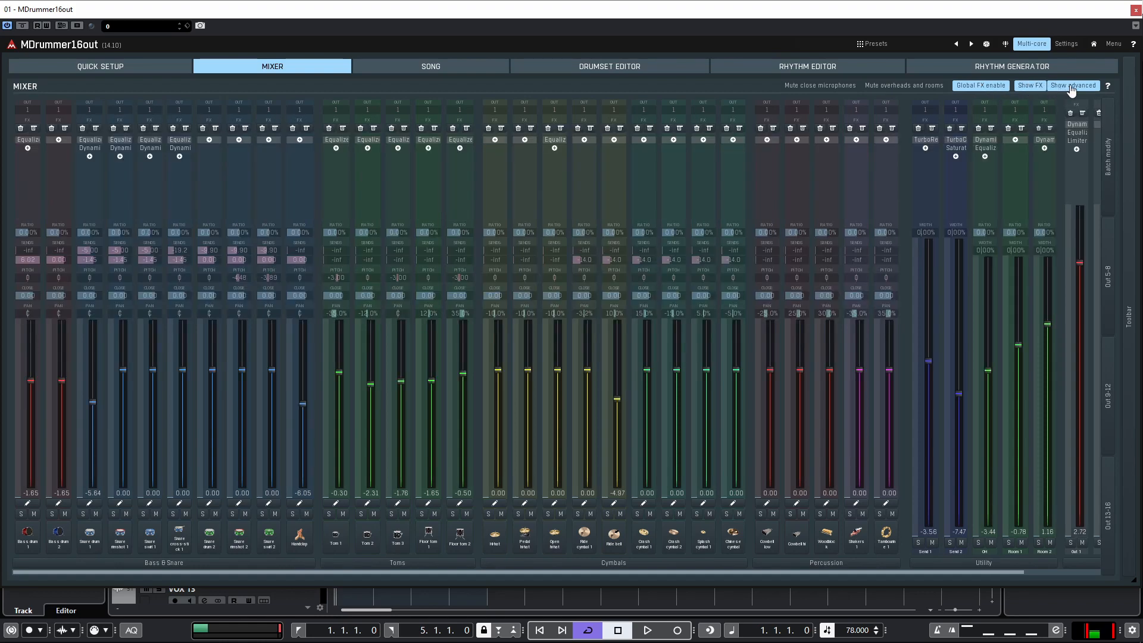
{"action": "left_click", "coordinate": [1071, 88]}
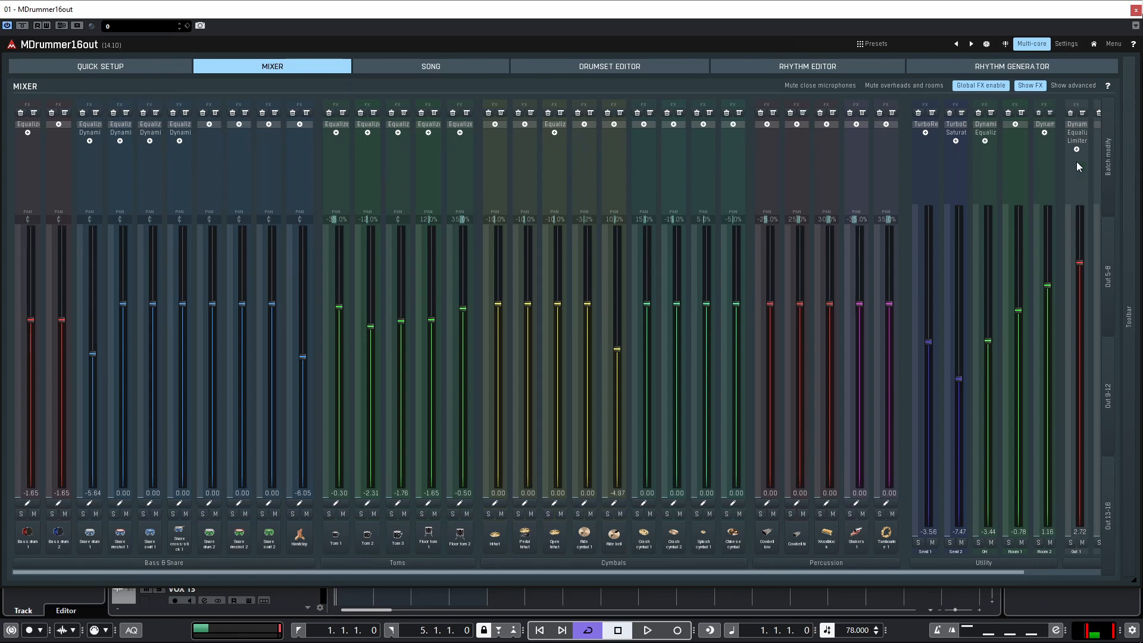
{"action": "left_click", "coordinate": [1074, 85]}
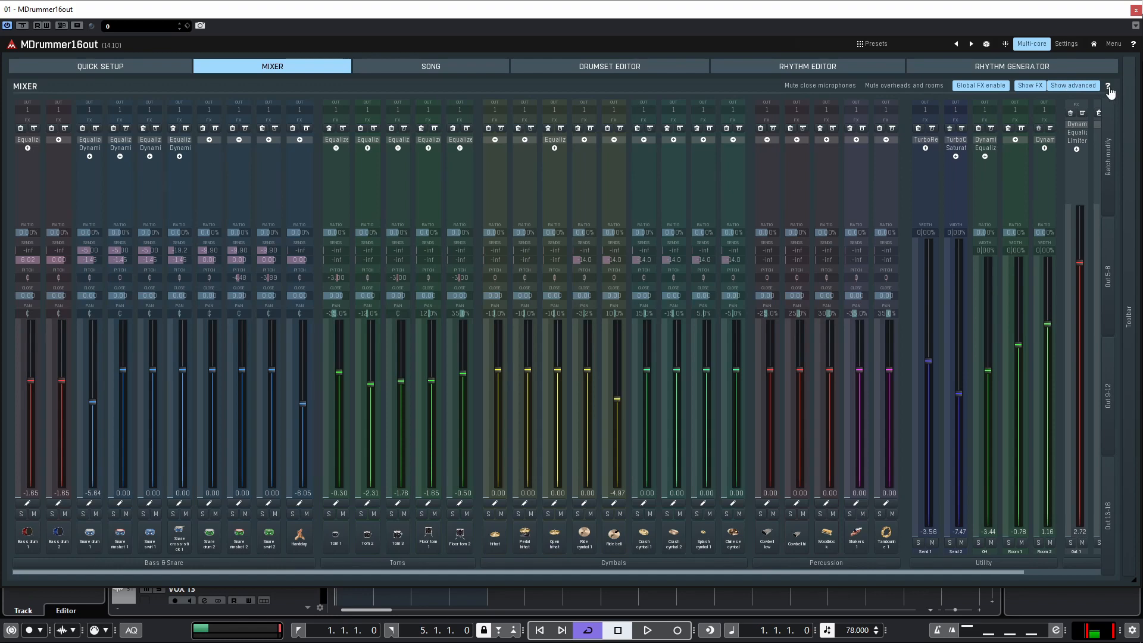
Step: View the mixer's help information and close it
{"action": "left_click", "coordinate": [1108, 87]}
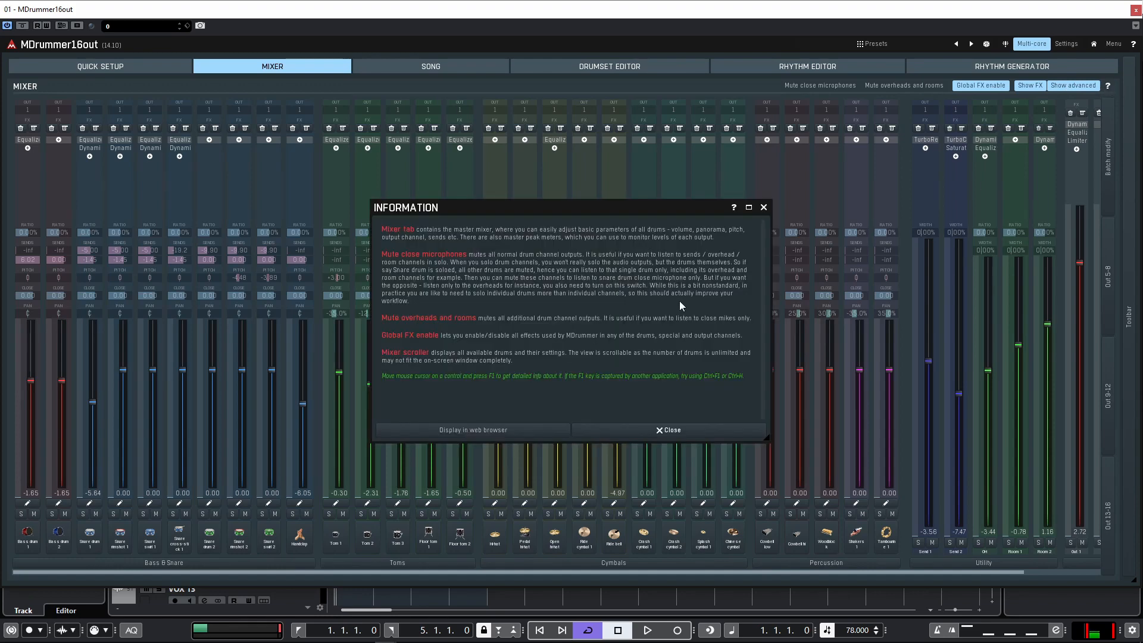
{"action": "left_click", "coordinate": [686, 432]}
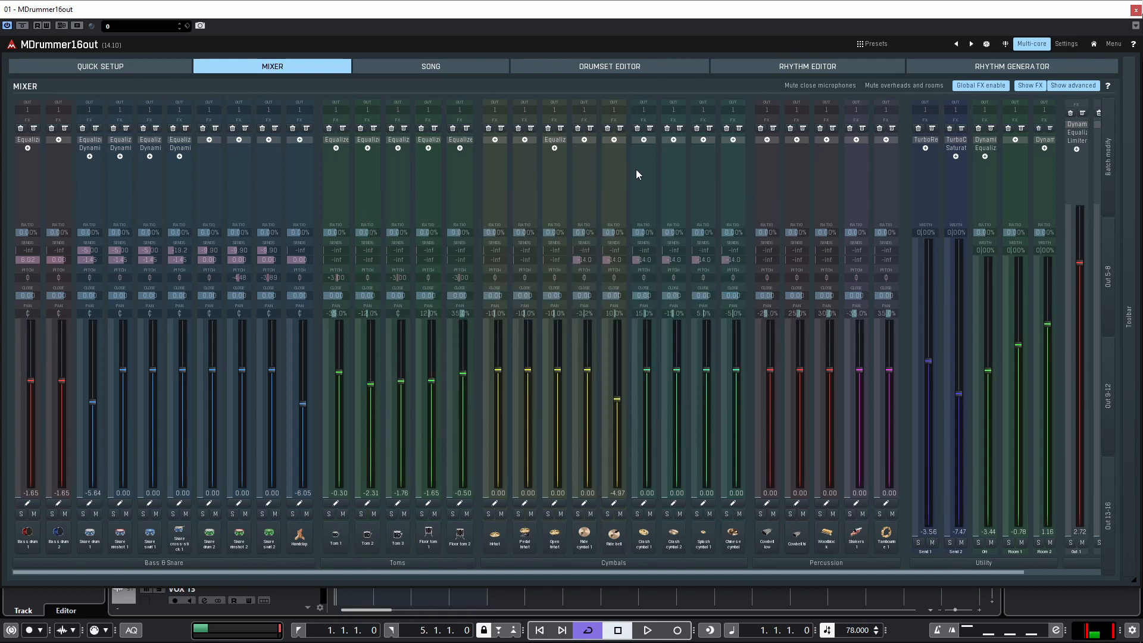
Step: Enlarge the plugin window and expand the collapsed toolbar beside the quick setup
{"action": "left_click_drag", "start_coordinate": [534, 587], "coordinate": [534, 620]}
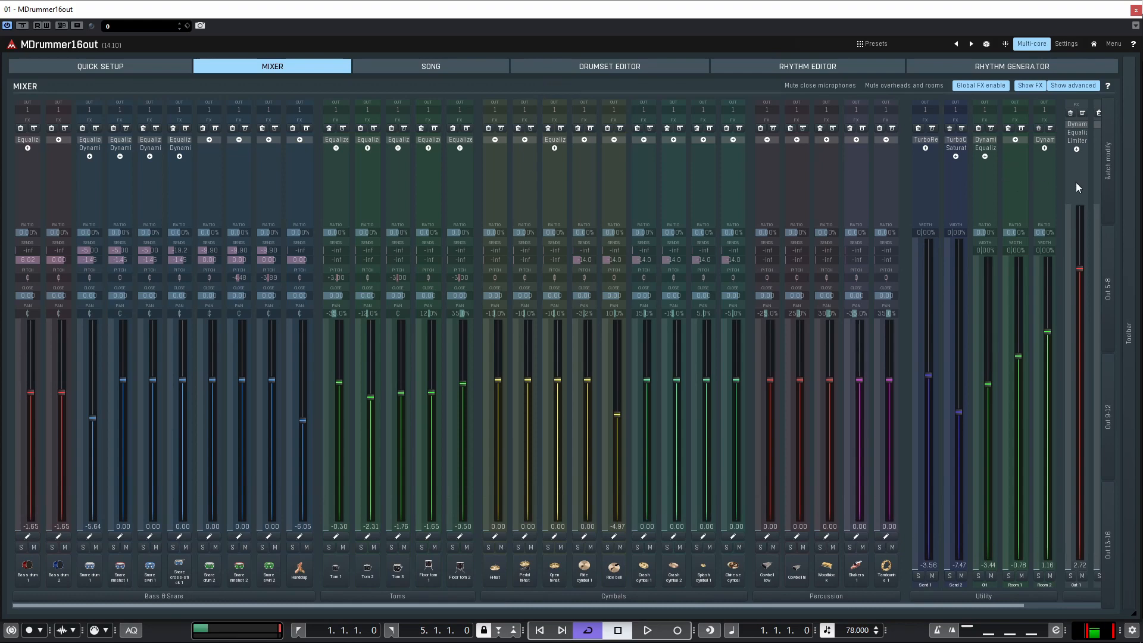
{"action": "left_click", "coordinate": [91, 69]}
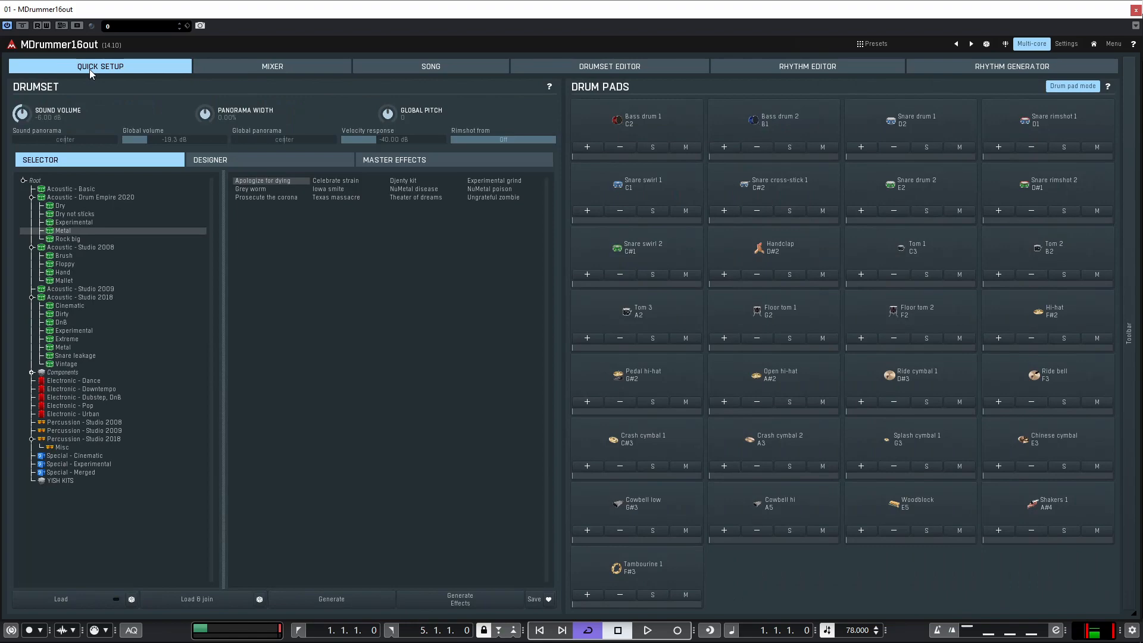
{"action": "left_click", "coordinate": [255, 72]}
{"action": "left_click", "coordinate": [145, 64]}
{"action": "left_click", "coordinate": [1128, 347]}
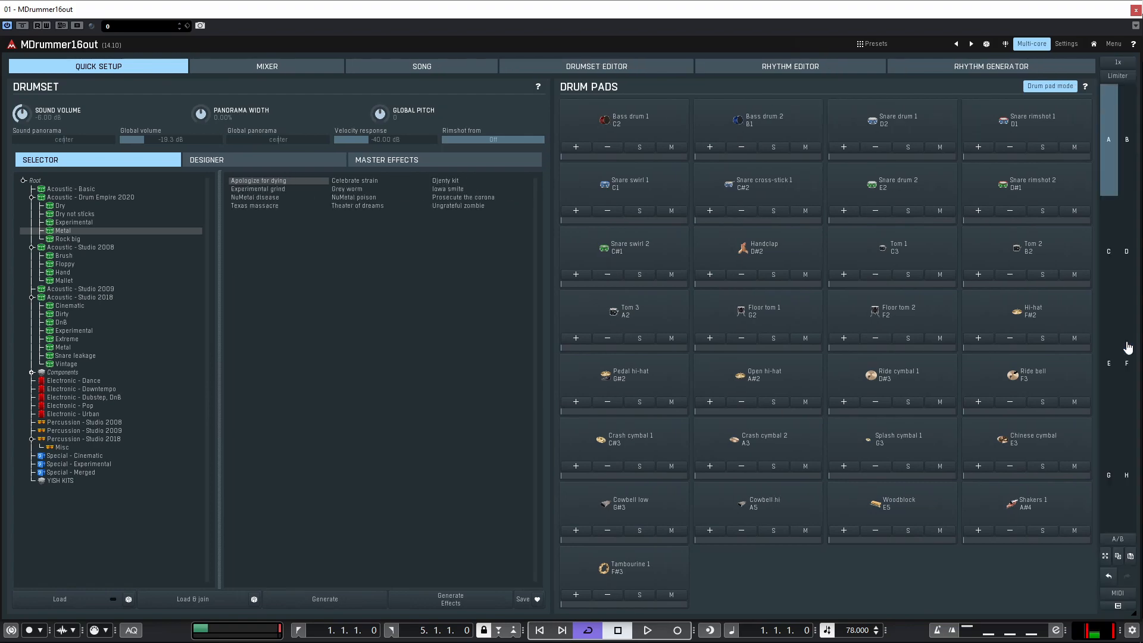
Step: Compare preset slots A, B and C and return to slot A
{"action": "left_click", "coordinate": [1127, 128]}
{"action": "left_click", "coordinate": [1111, 140]}
{"action": "left_click", "coordinate": [1110, 259]}
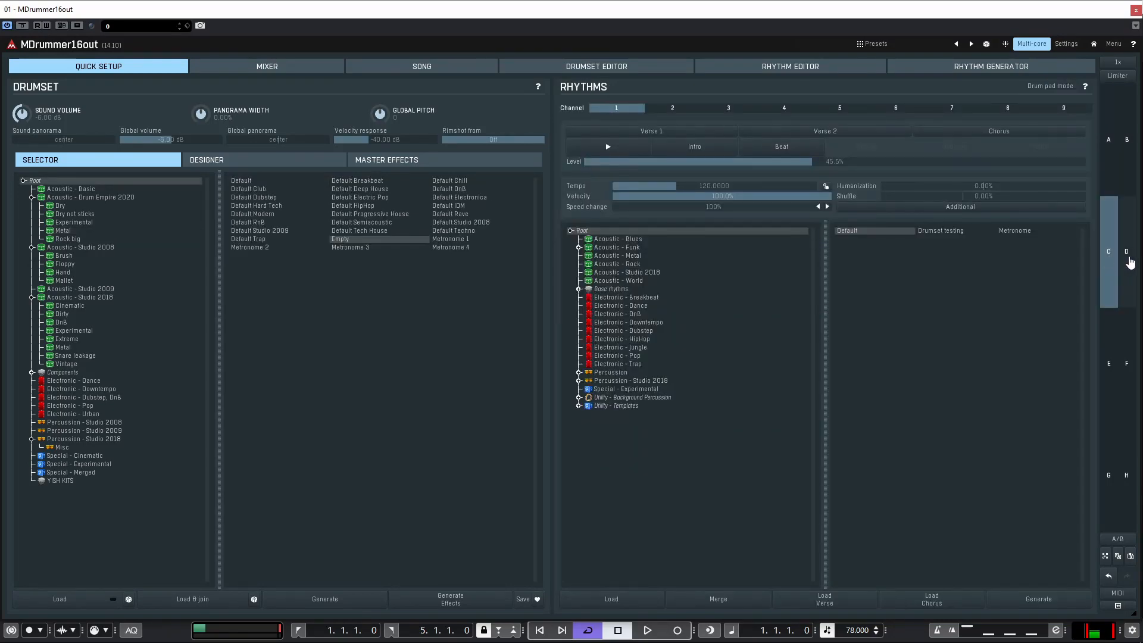
{"action": "left_click", "coordinate": [1109, 143]}
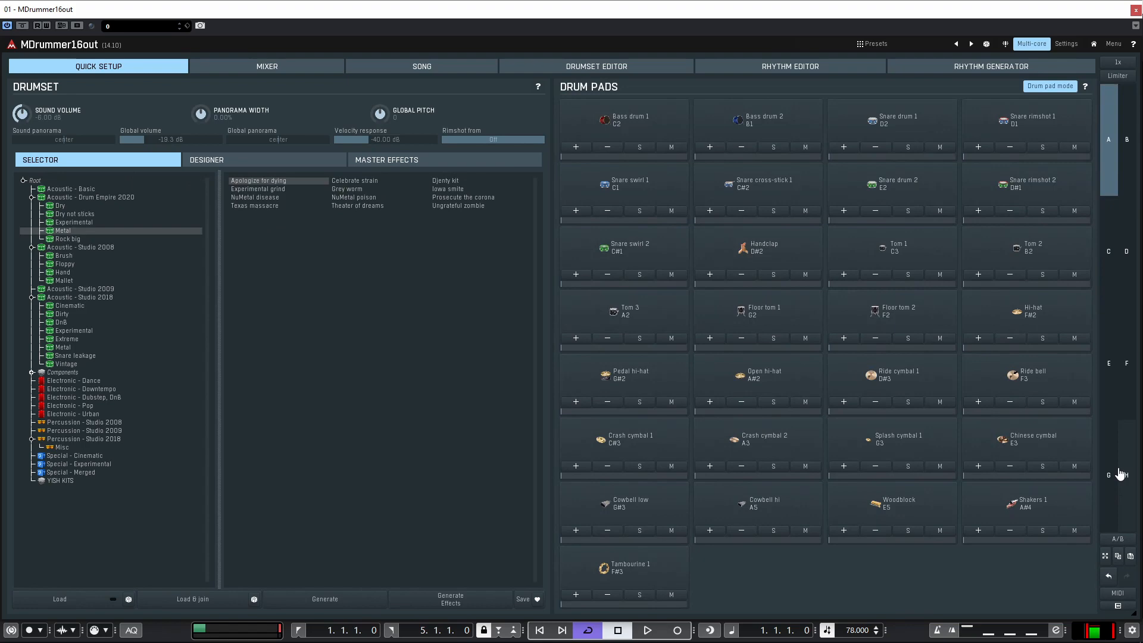
{"action": "left_click", "coordinate": [1117, 542]}
{"action": "left_click", "coordinate": [1118, 543]}
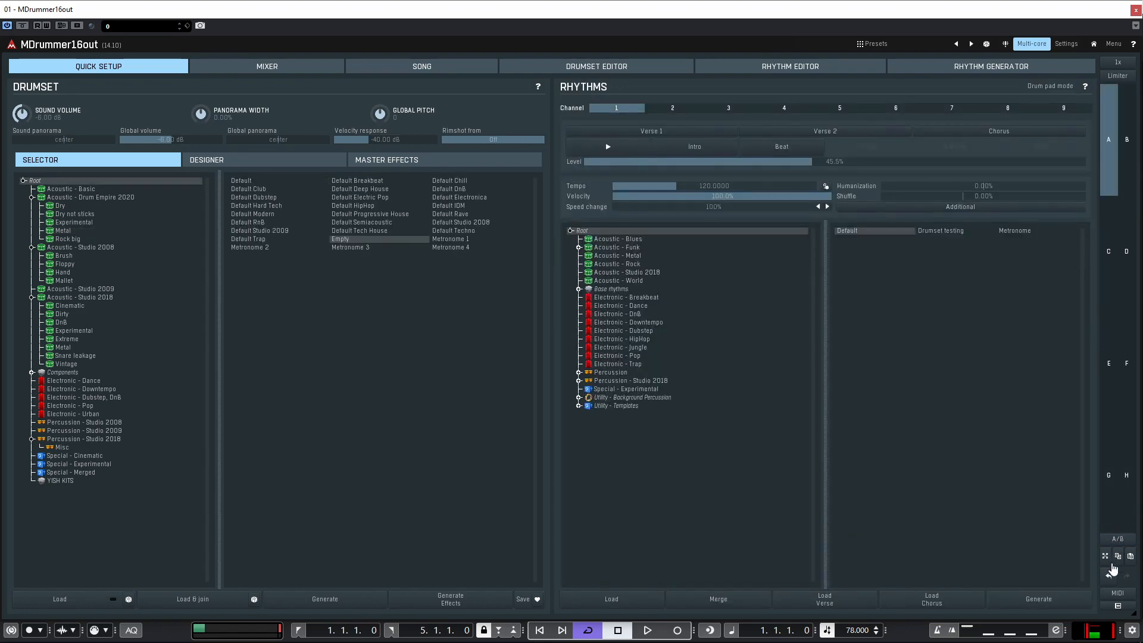
Step: Open ABCD morphing, try the D and C corners of the morphing pad and confirm
{"action": "left_click", "coordinate": [1106, 559]}
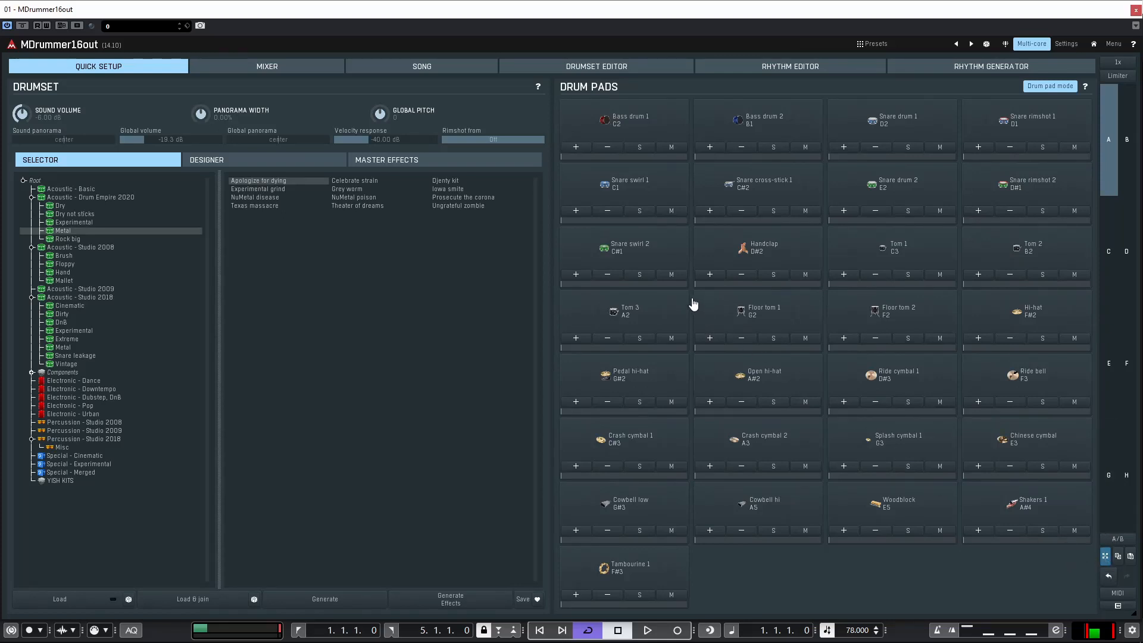
{"action": "left_click_drag", "start_coordinate": [505, 254], "coordinate": [640, 385]}
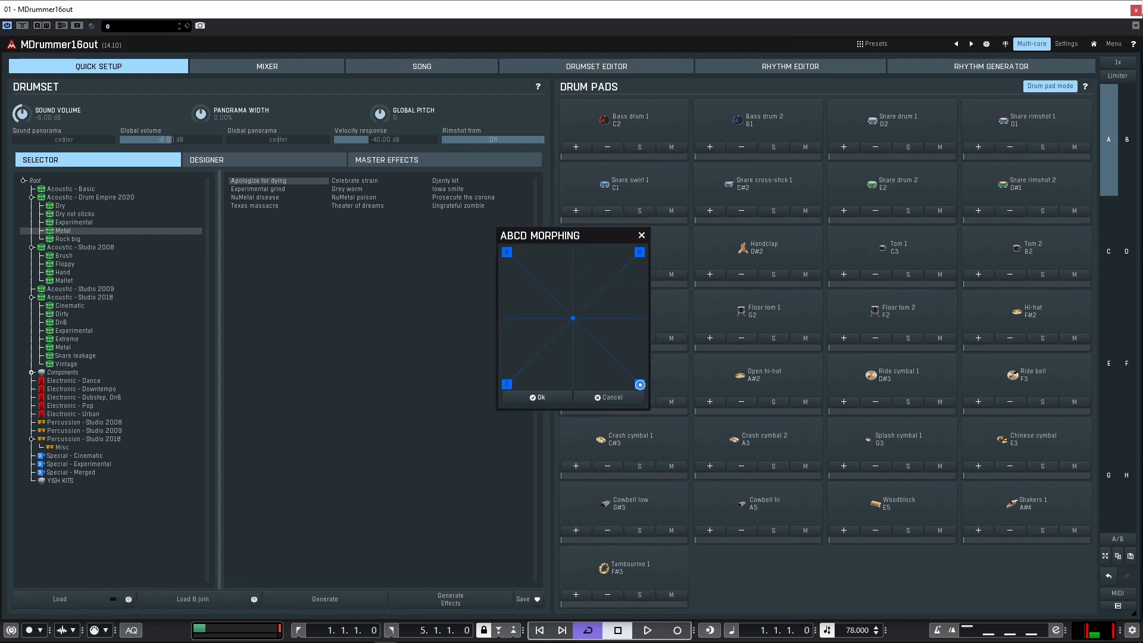
{"action": "left_click", "coordinate": [507, 384]}
{"action": "left_click", "coordinate": [537, 397]}
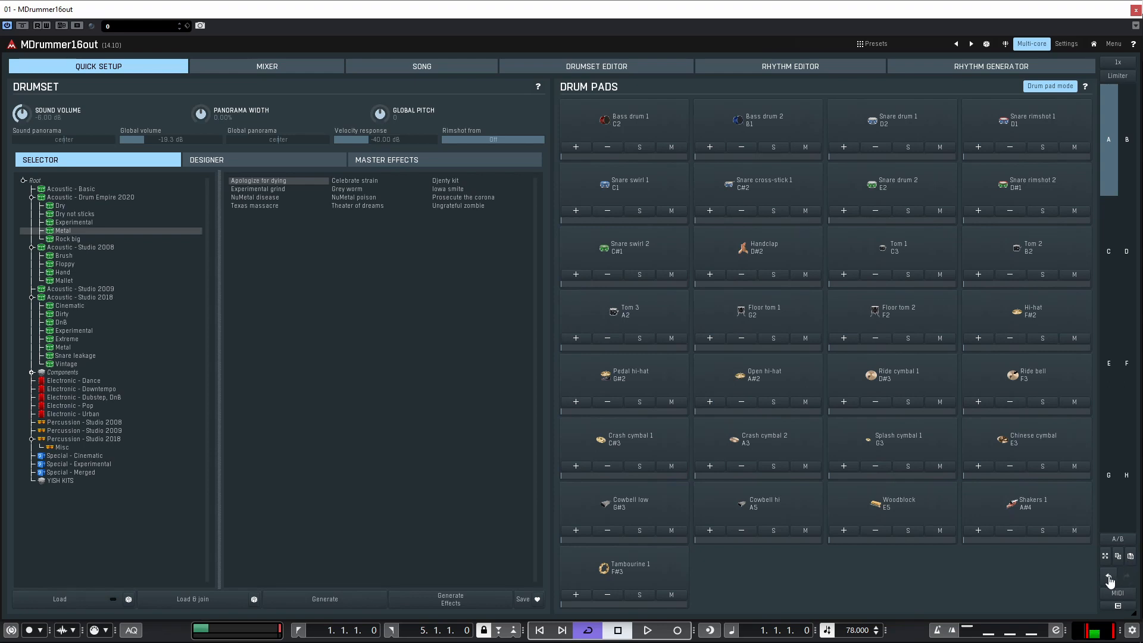
Step: View the MIDI settings' presets, main controllers, notes and preset switch sections, and close the settings
{"action": "left_click", "coordinate": [1118, 594]}
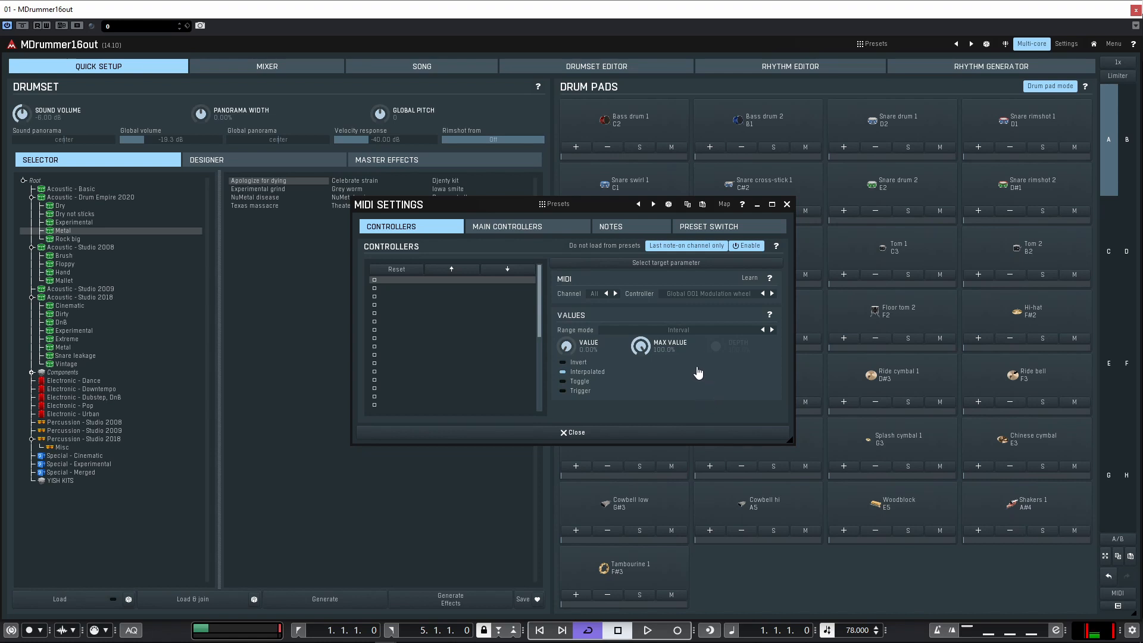
{"action": "left_click", "coordinate": [558, 206]}
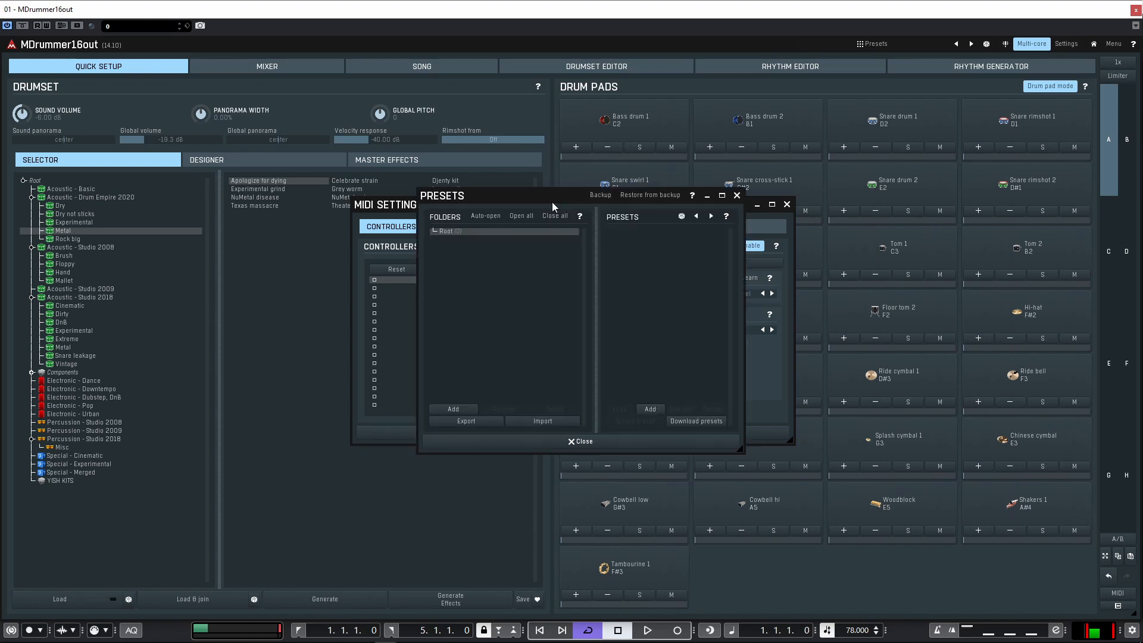
{"action": "left_click", "coordinate": [737, 196]}
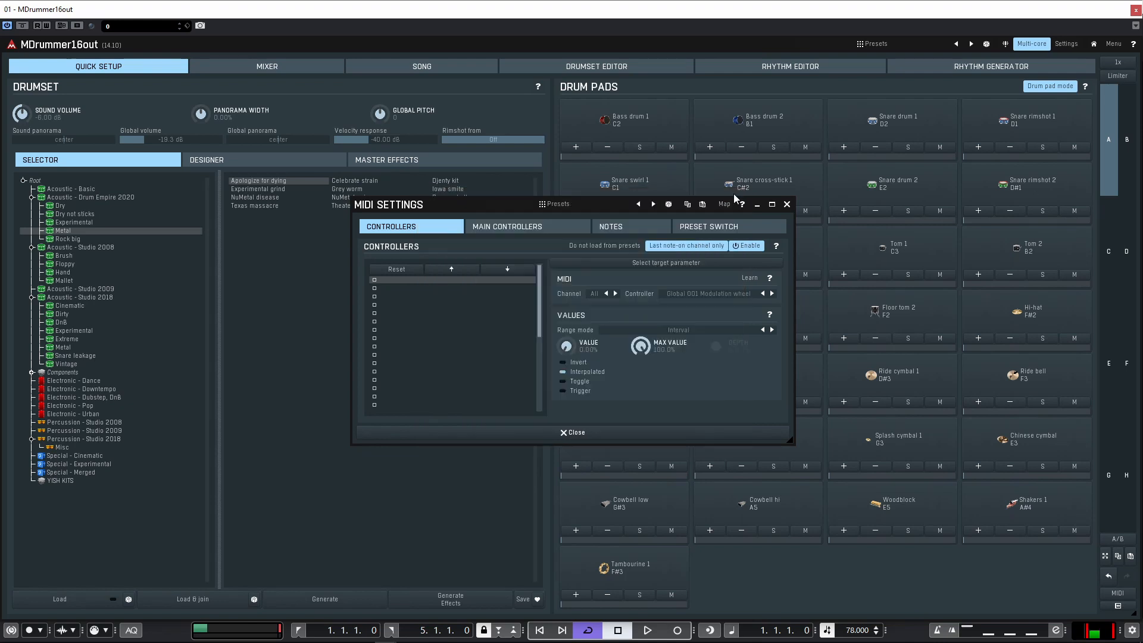
{"action": "left_click", "coordinate": [555, 227]}
{"action": "left_click", "coordinate": [621, 230]}
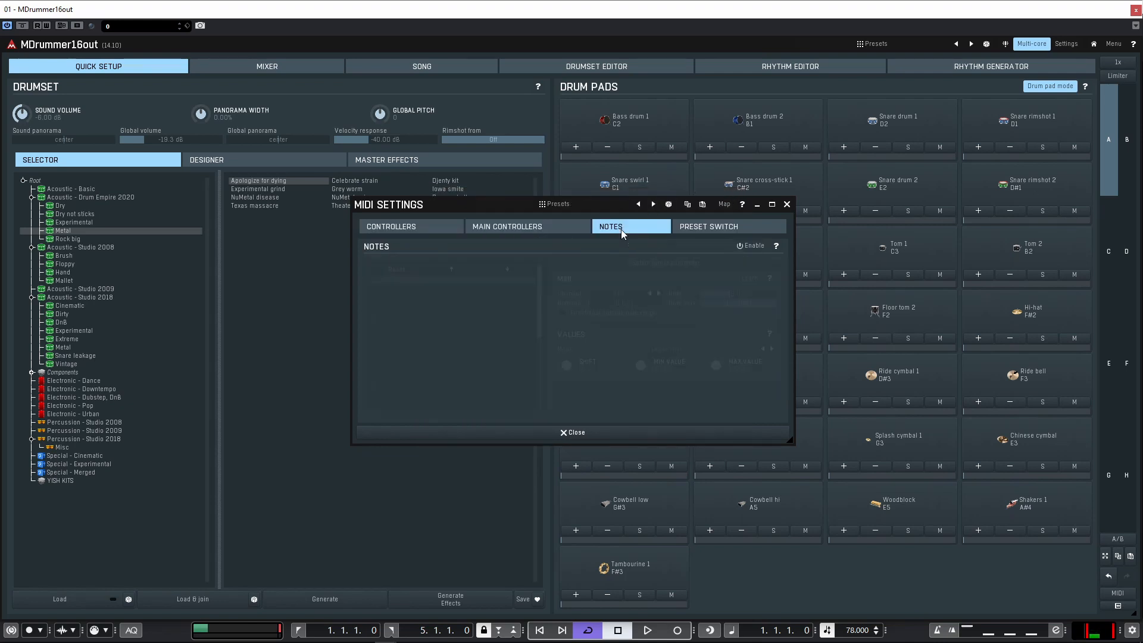
{"action": "left_click", "coordinate": [699, 229]}
{"action": "left_click", "coordinate": [787, 204]}
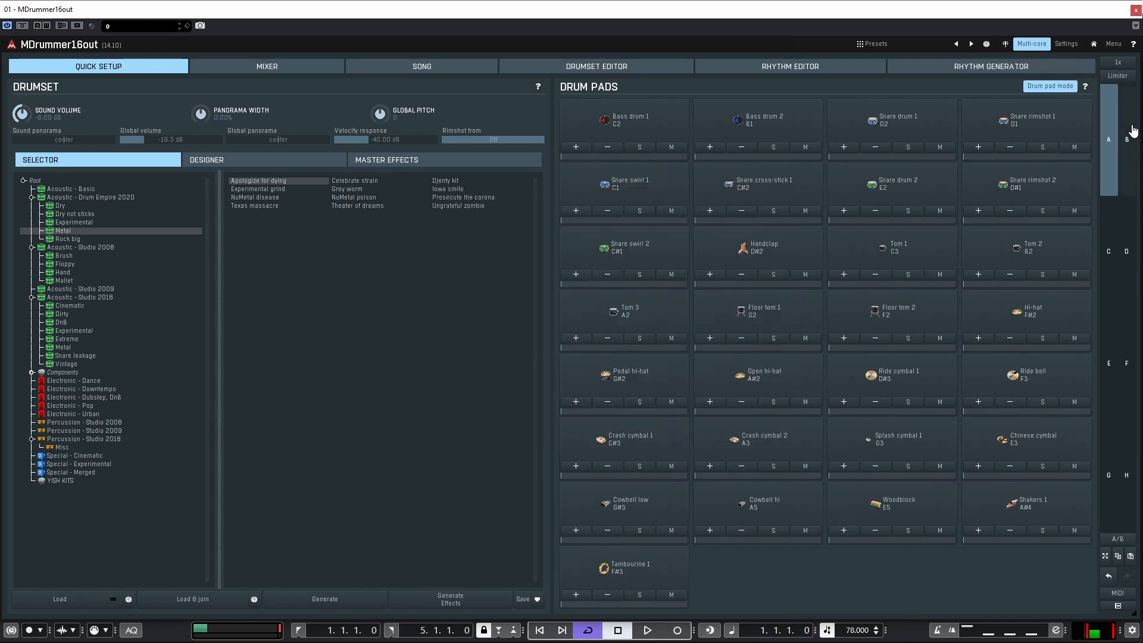
Step: Try 2x upsampling, return it to 1x and close the upsampling settings
{"action": "left_click", "coordinate": [1120, 63]}
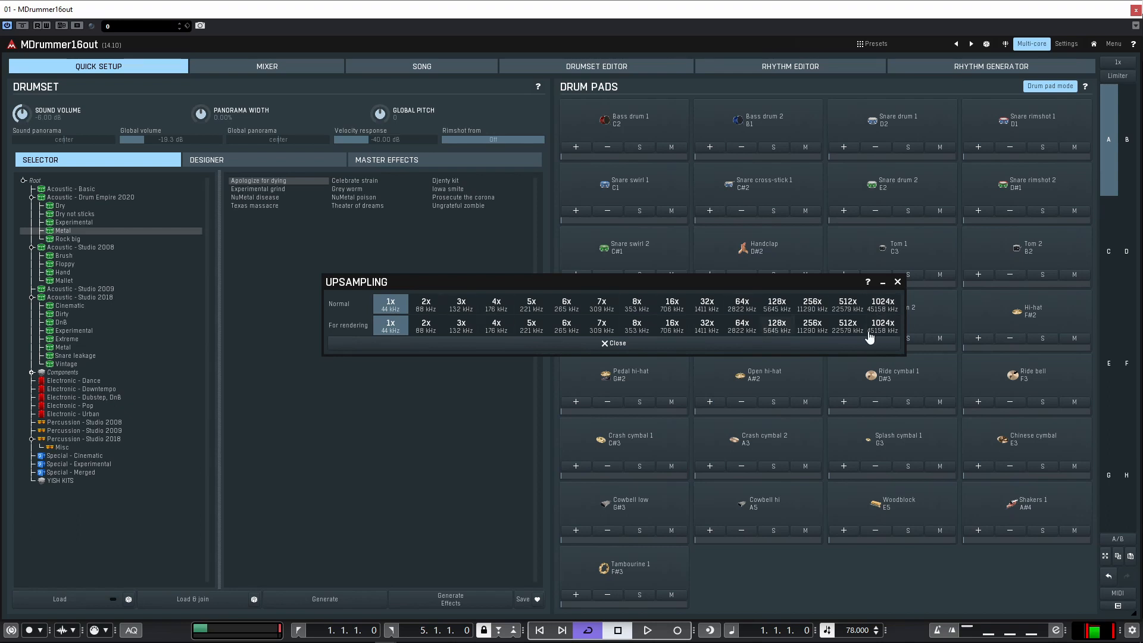
{"action": "left_click_drag", "start_coordinate": [585, 282], "coordinate": [555, 212]}
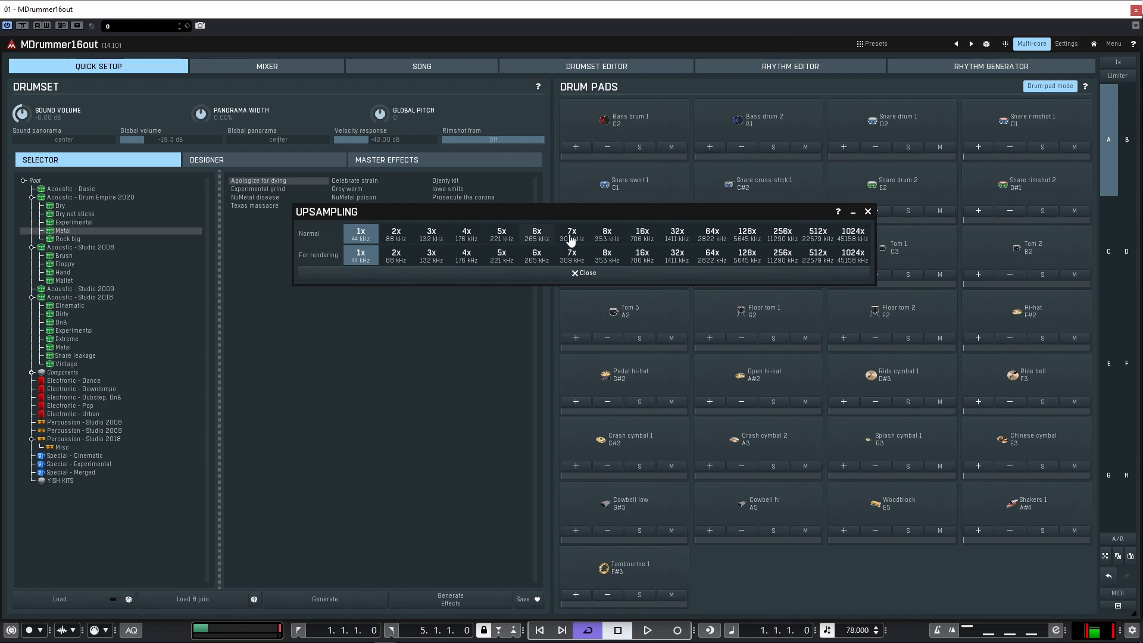
{"action": "left_click", "coordinate": [395, 236]}
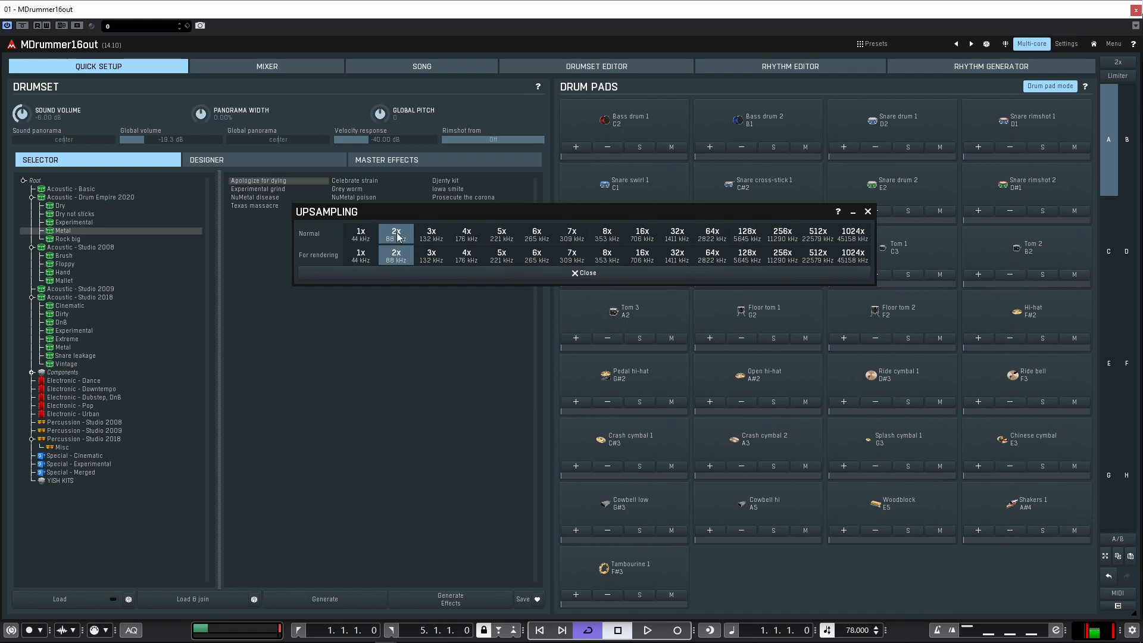
{"action": "left_click", "coordinate": [359, 236]}
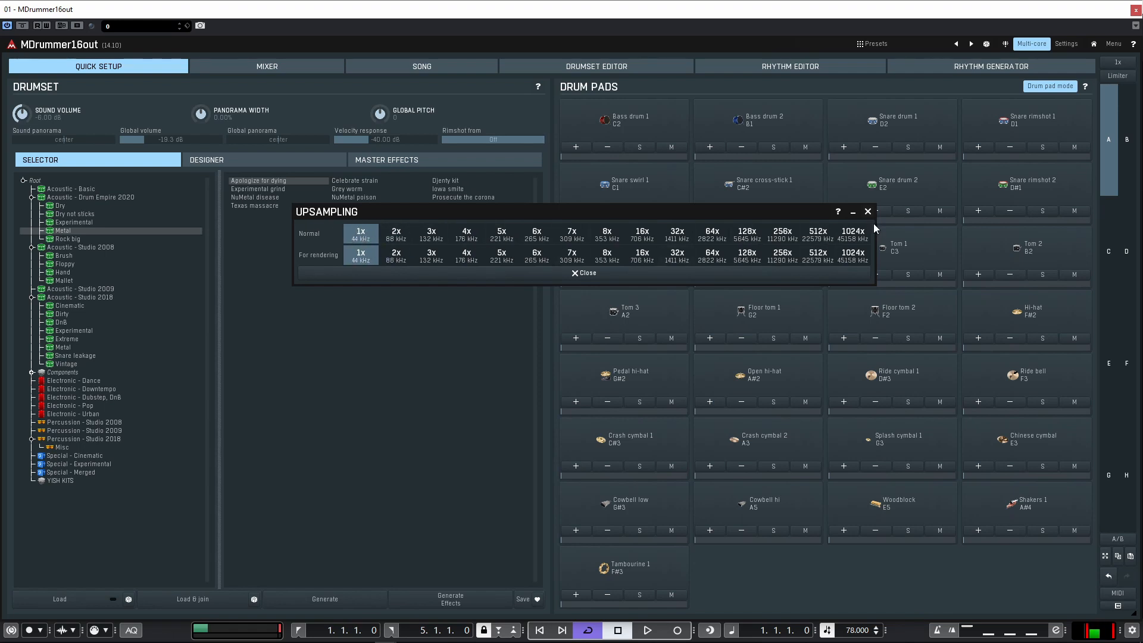
{"action": "left_click", "coordinate": [844, 276]}
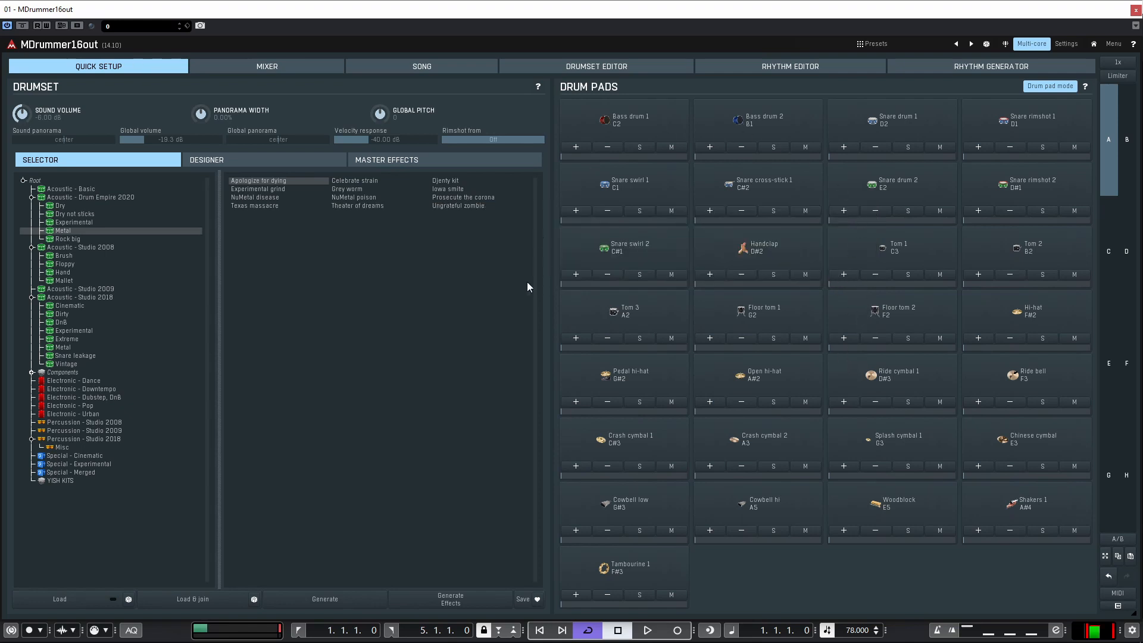
Step: Go through the mixer to the drumset editor and view the Load drumset dialog without loading anything
{"action": "left_click", "coordinate": [275, 67]}
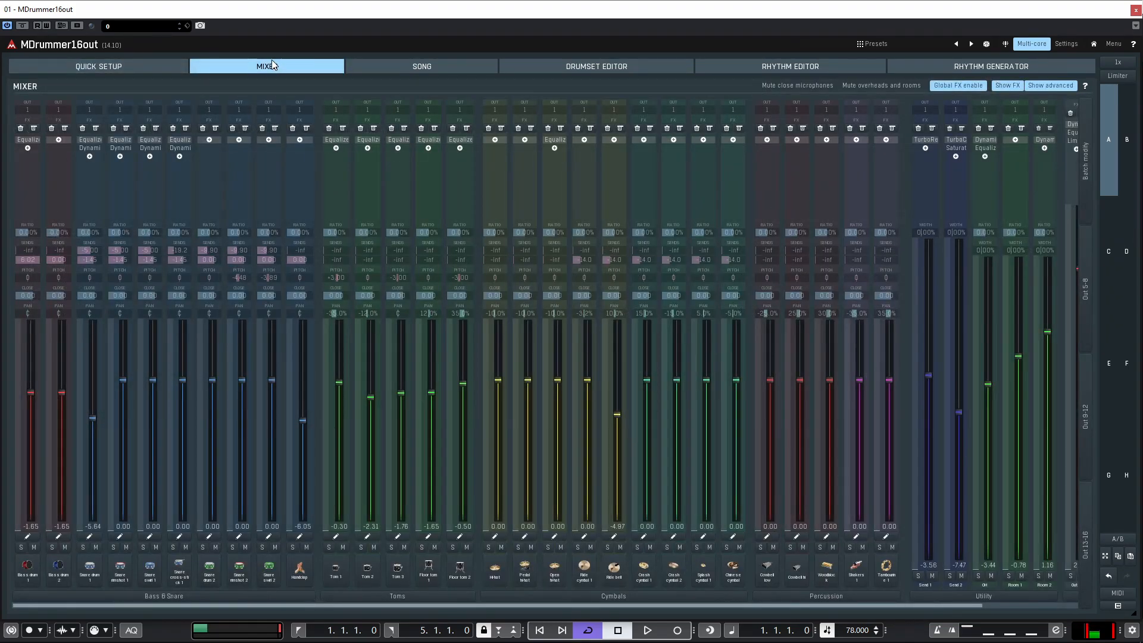
{"action": "left_click", "coordinate": [597, 67]}
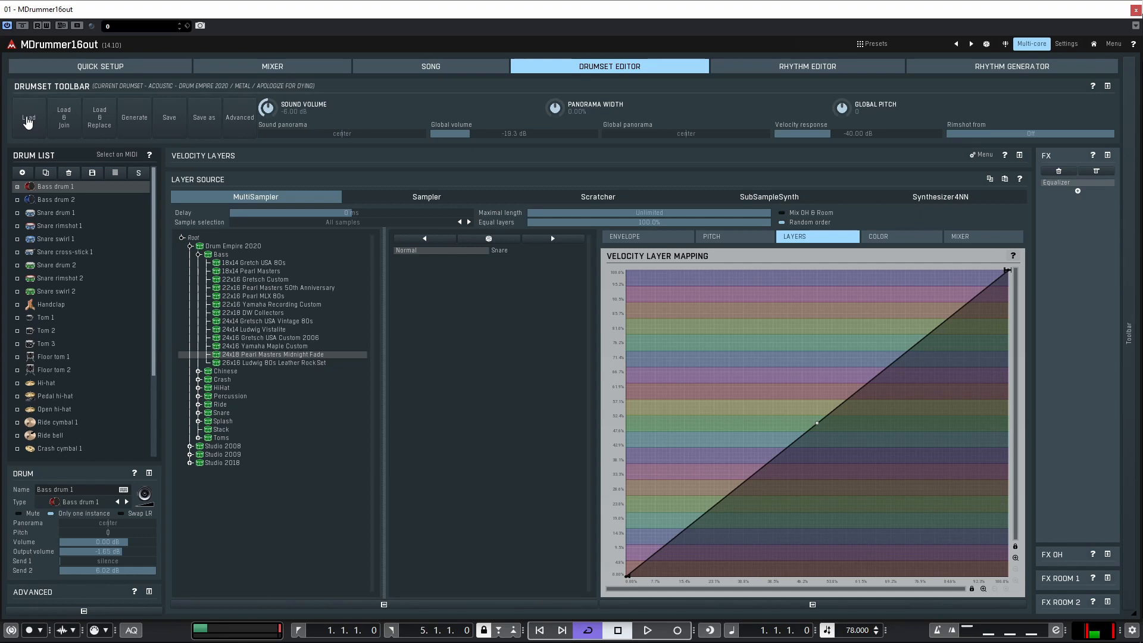
{"action": "left_click", "coordinate": [27, 121]}
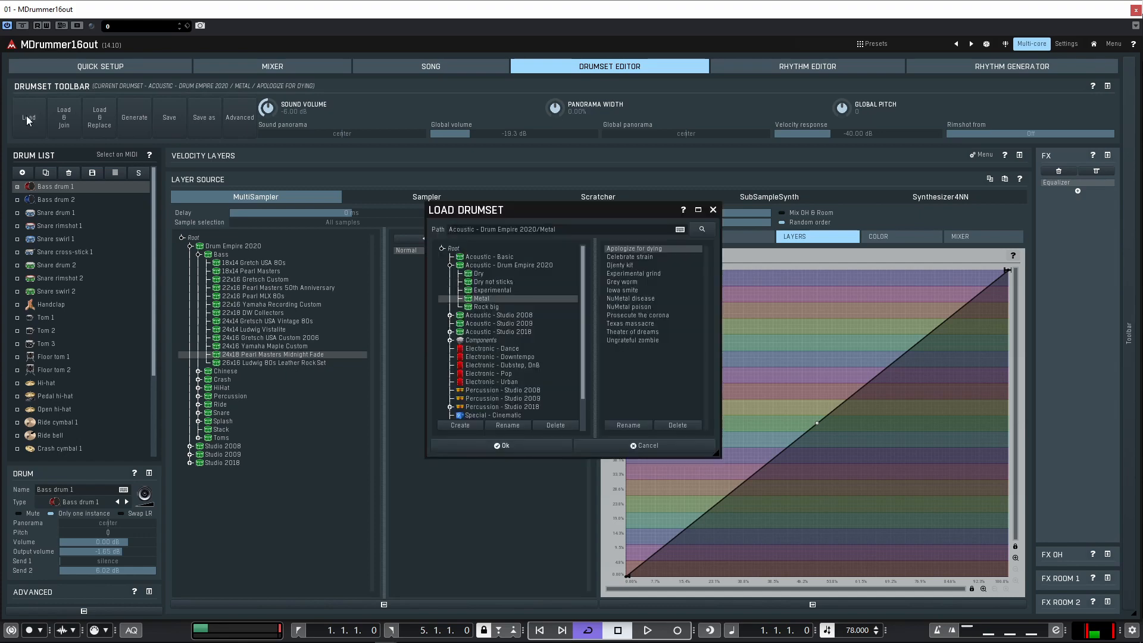
{"action": "left_click", "coordinate": [712, 209]}
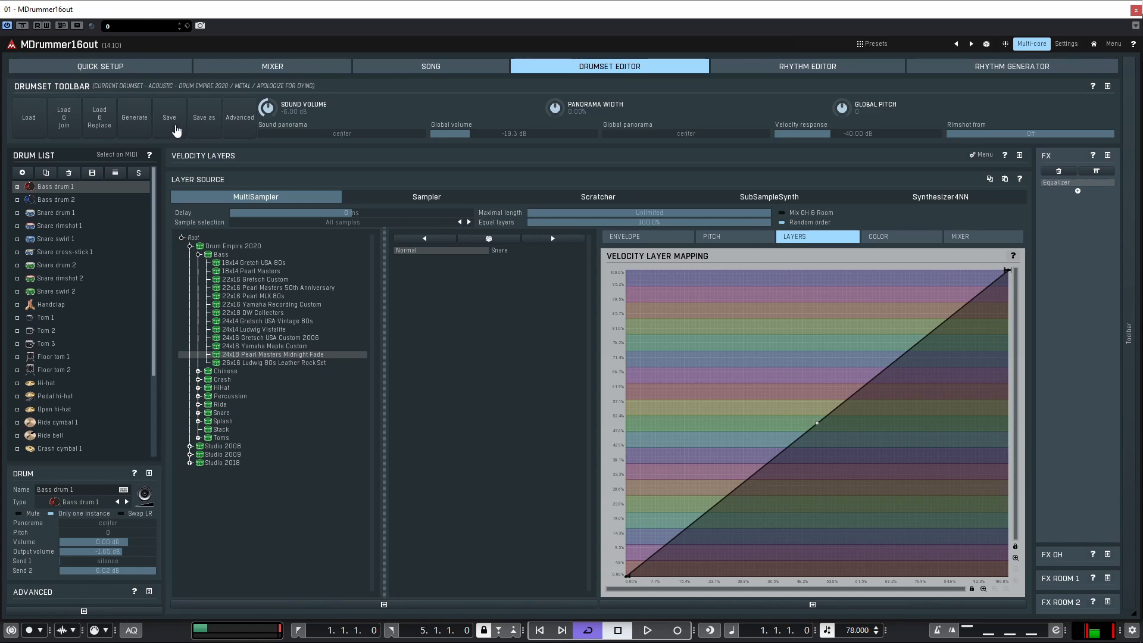
Step: Sort the drumset's drums by type with the advanced drumset functions
{"action": "left_click", "coordinate": [242, 117]}
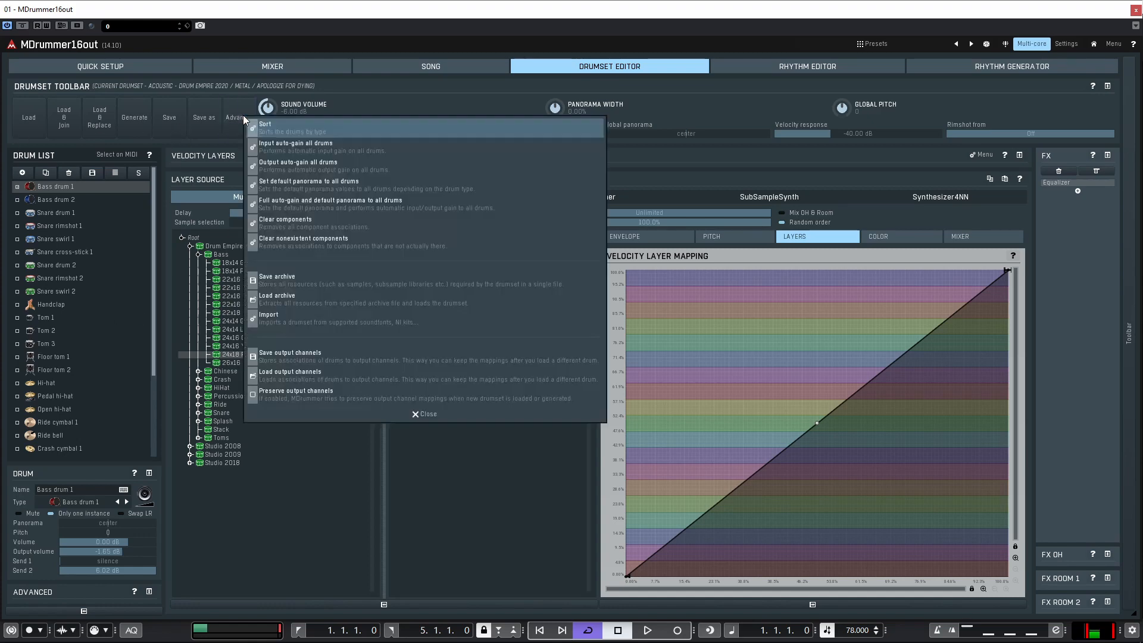
{"action": "left_click", "coordinate": [361, 139]}
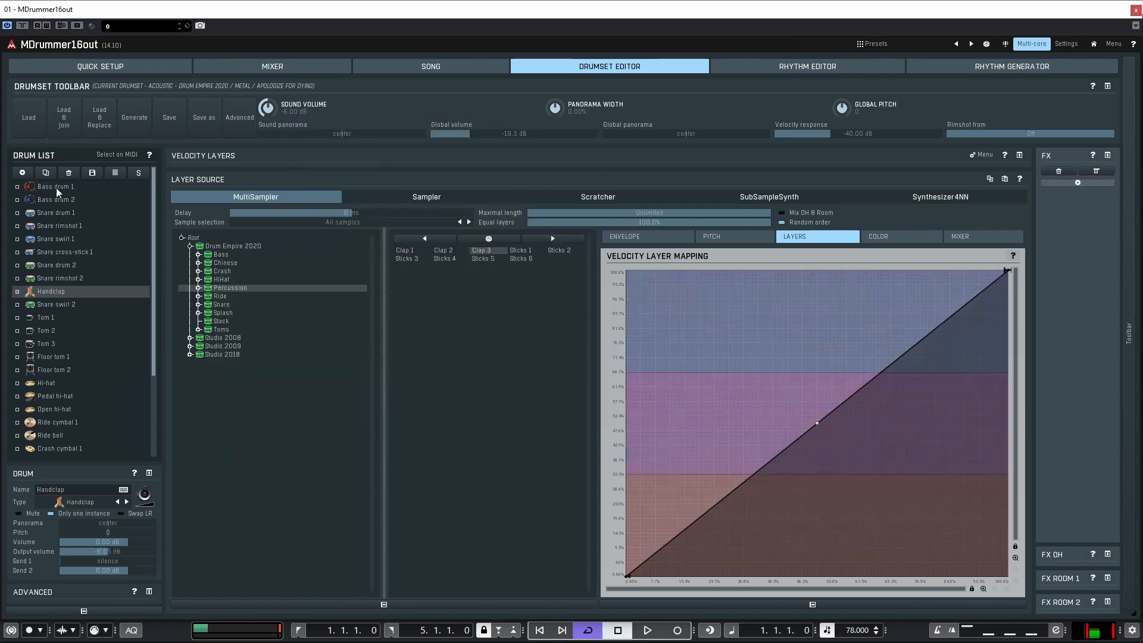
Step: Browse the snare drums in the drum list and enable drum selection by incoming MIDI
{"action": "left_click", "coordinate": [57, 213]}
{"action": "left_click", "coordinate": [60, 227]}
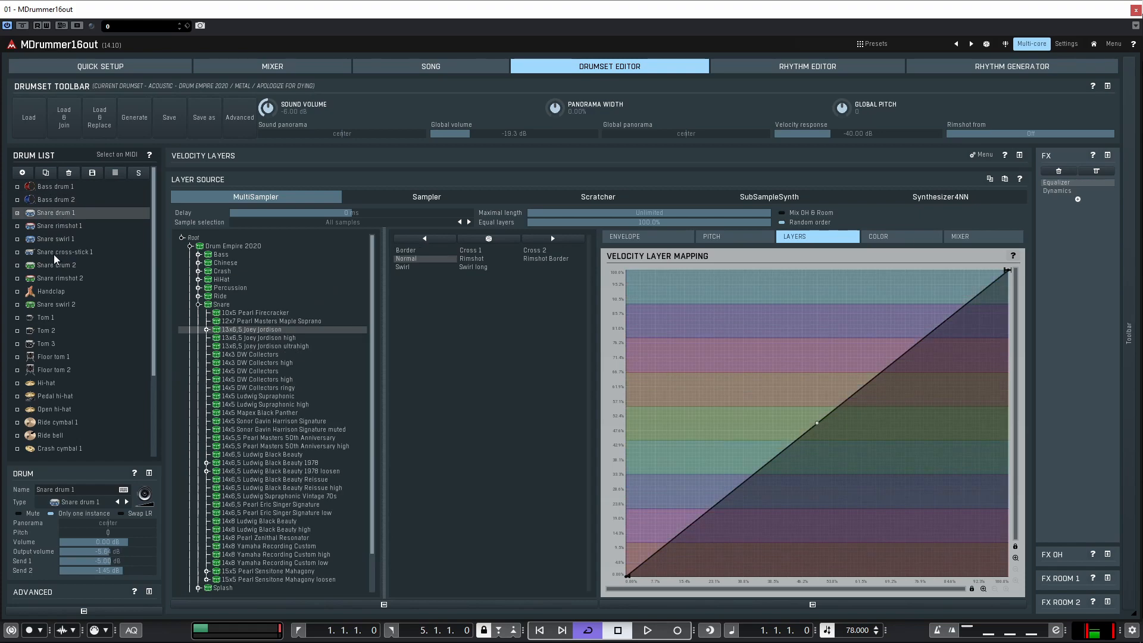
{"action": "left_click", "coordinate": [55, 253]}
{"action": "left_click", "coordinate": [66, 265]}
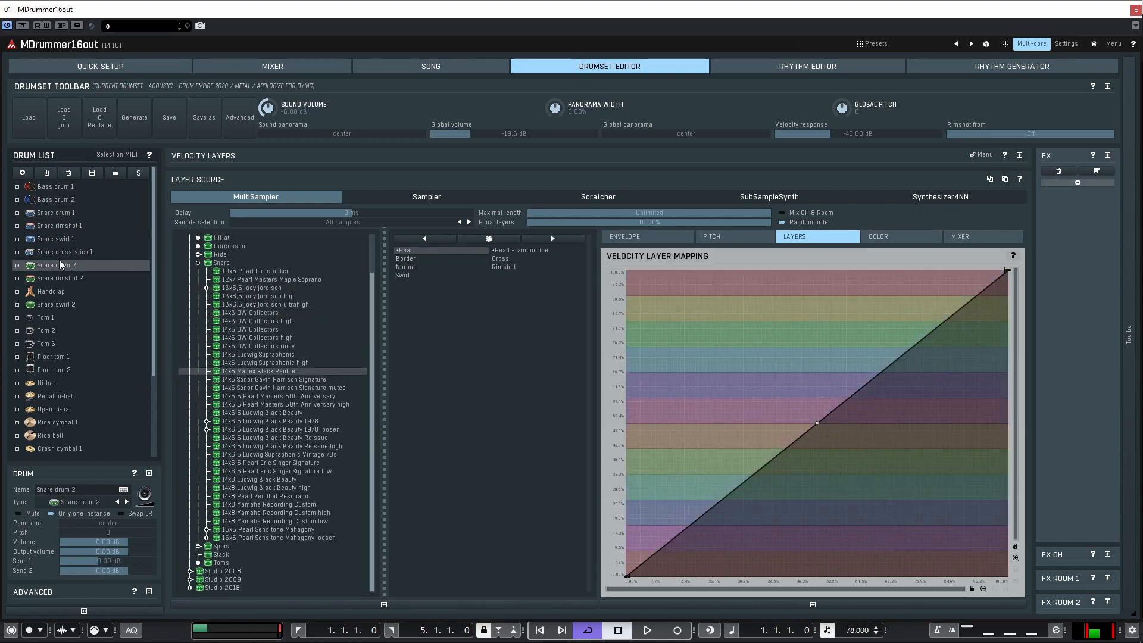
{"action": "left_click", "coordinate": [120, 155]}
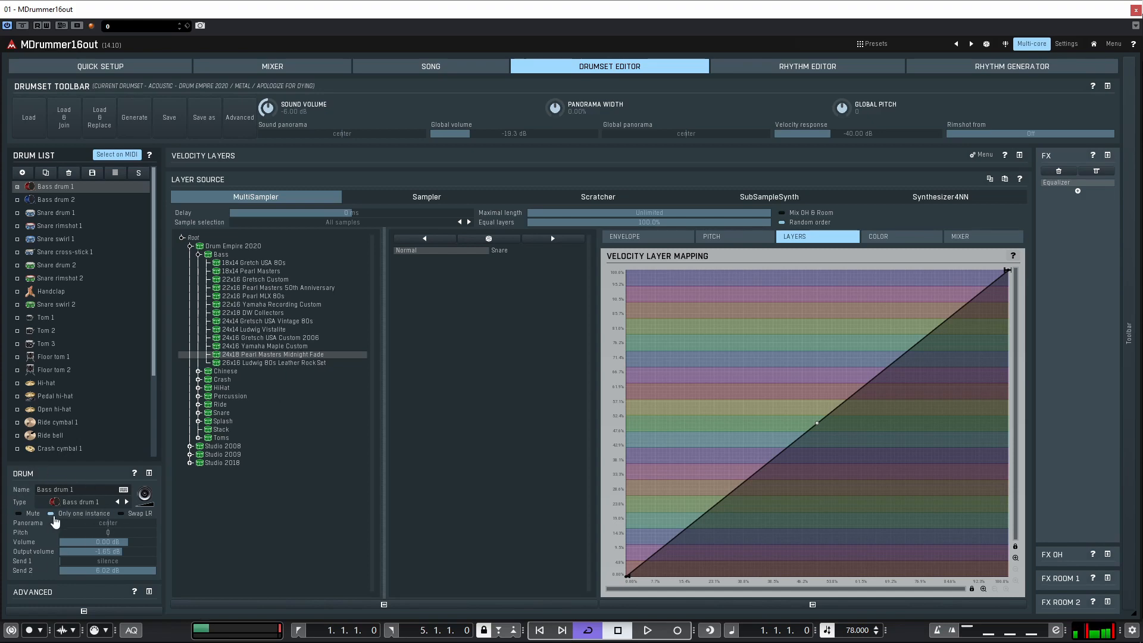
Step: View the name keyboard and drum type choices for Bass drum 1, and switch its mute on and off
{"action": "left_click", "coordinate": [123, 489]}
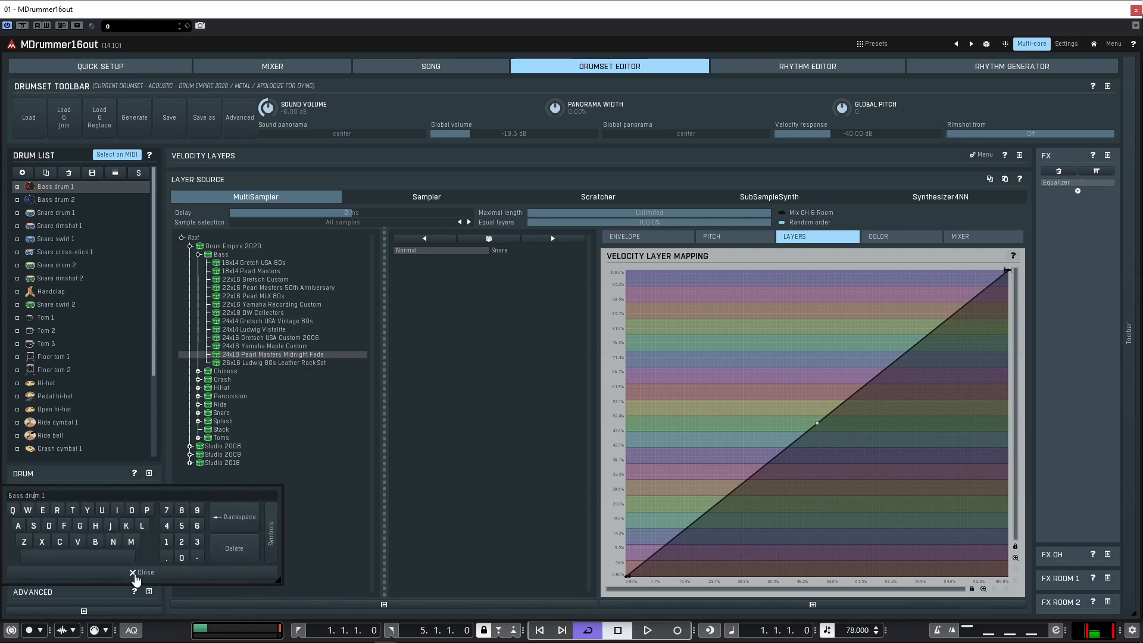
{"action": "left_click", "coordinate": [136, 575]}
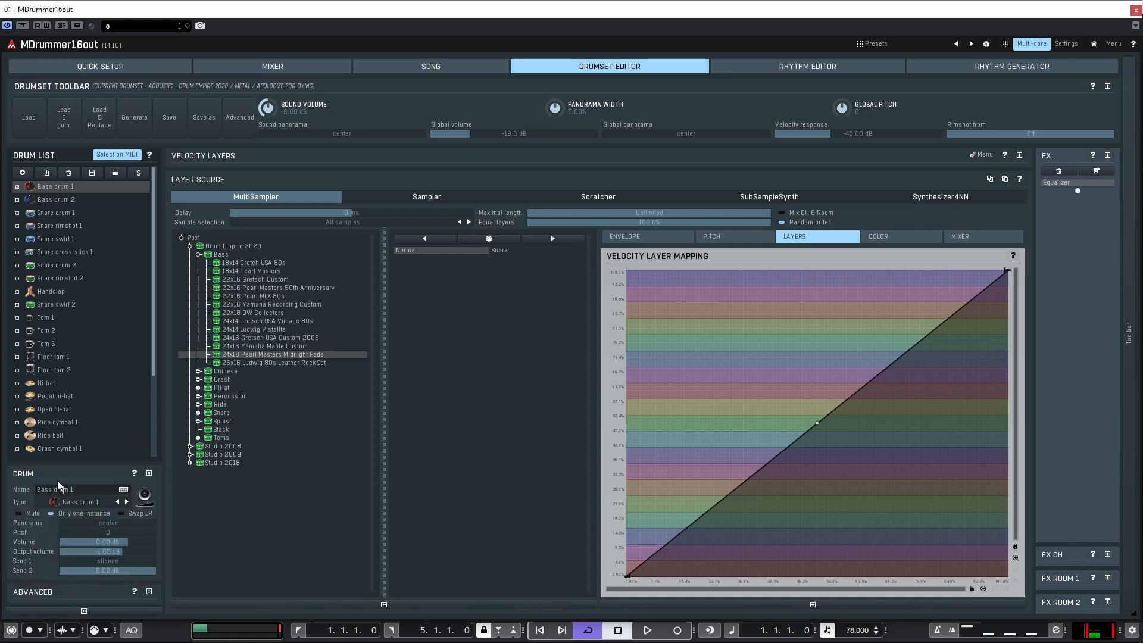
{"action": "left_click", "coordinate": [145, 495]}
{"action": "left_click", "coordinate": [109, 504]}
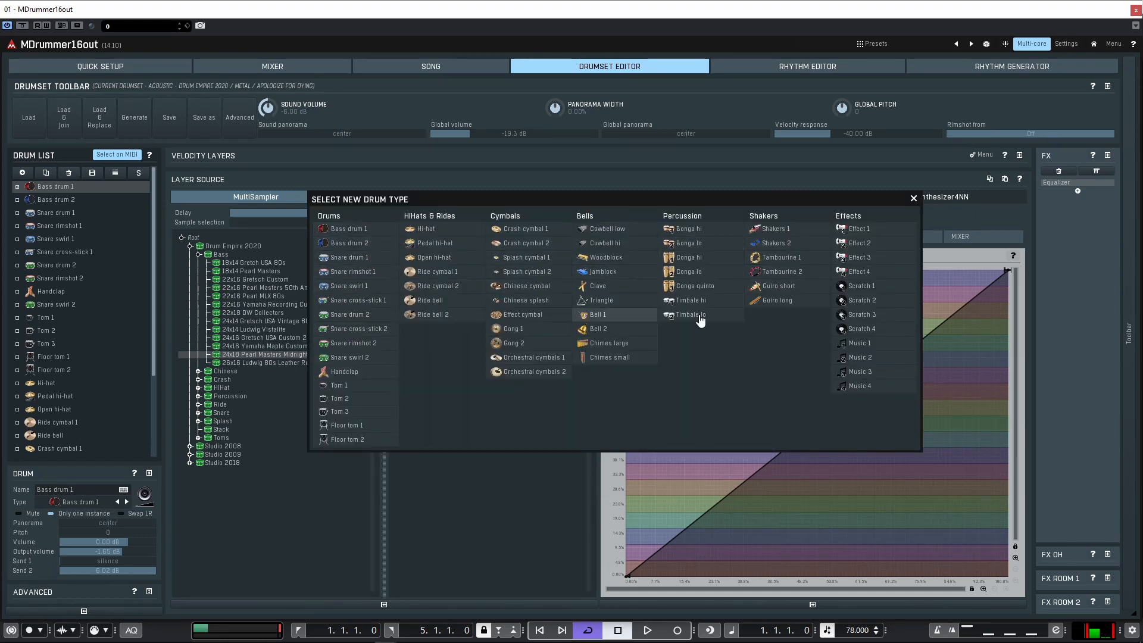
{"action": "left_click", "coordinate": [31, 517]}
{"action": "double_click", "coordinate": [21, 515]}
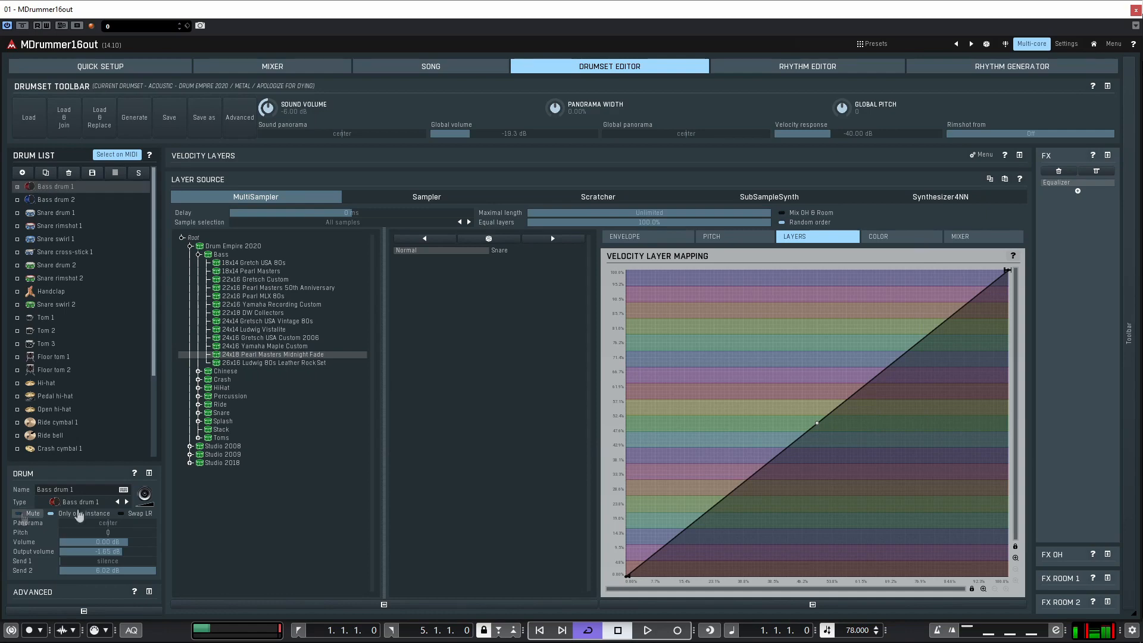
{"action": "left_click", "coordinate": [81, 515]}
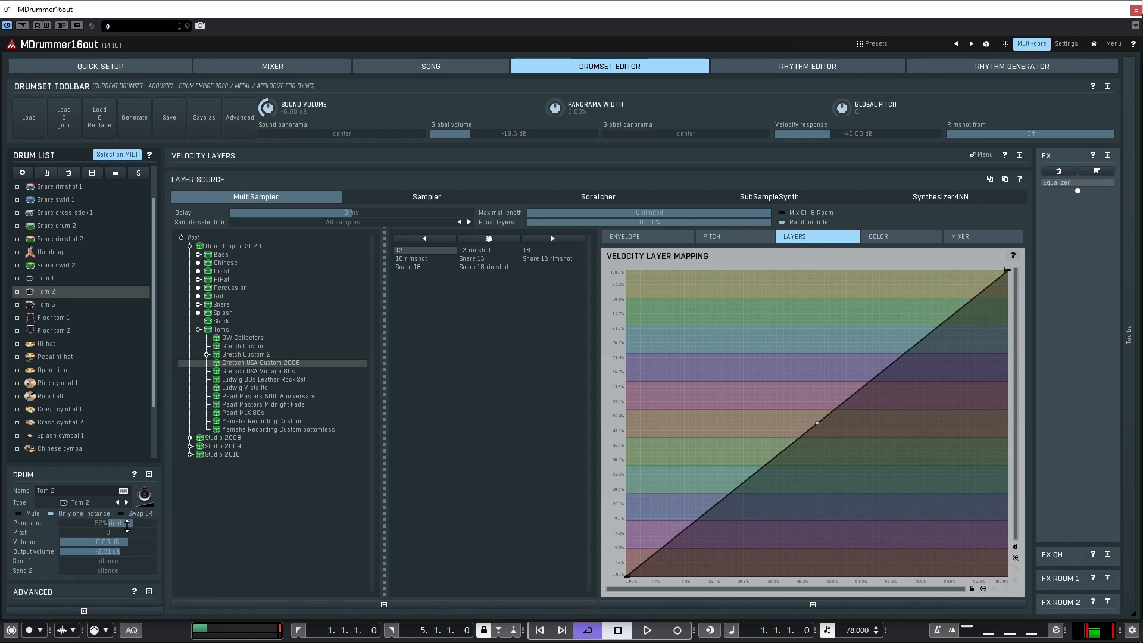
Step: Adjust Tom 2's panorama, pitch and volume, lower its output volume to silence, and check its channel in the mixer
{"action": "left_click_drag", "start_coordinate": [122, 530], "coordinate": [103, 550]}
{"action": "left_click", "coordinate": [250, 69]}
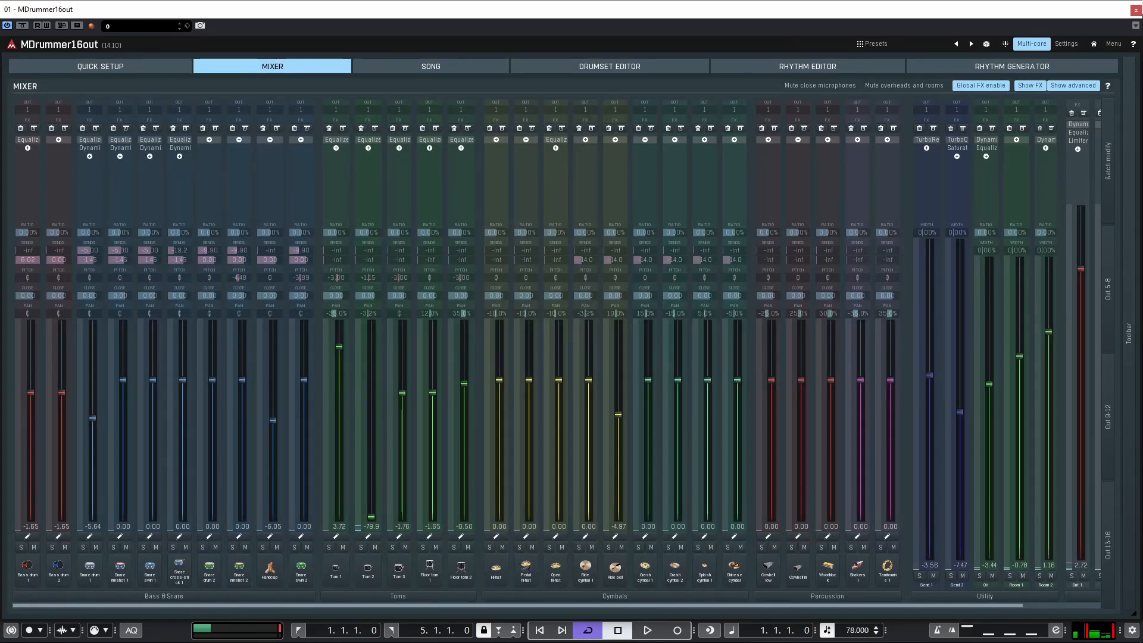
{"action": "left_click", "coordinate": [598, 69]}
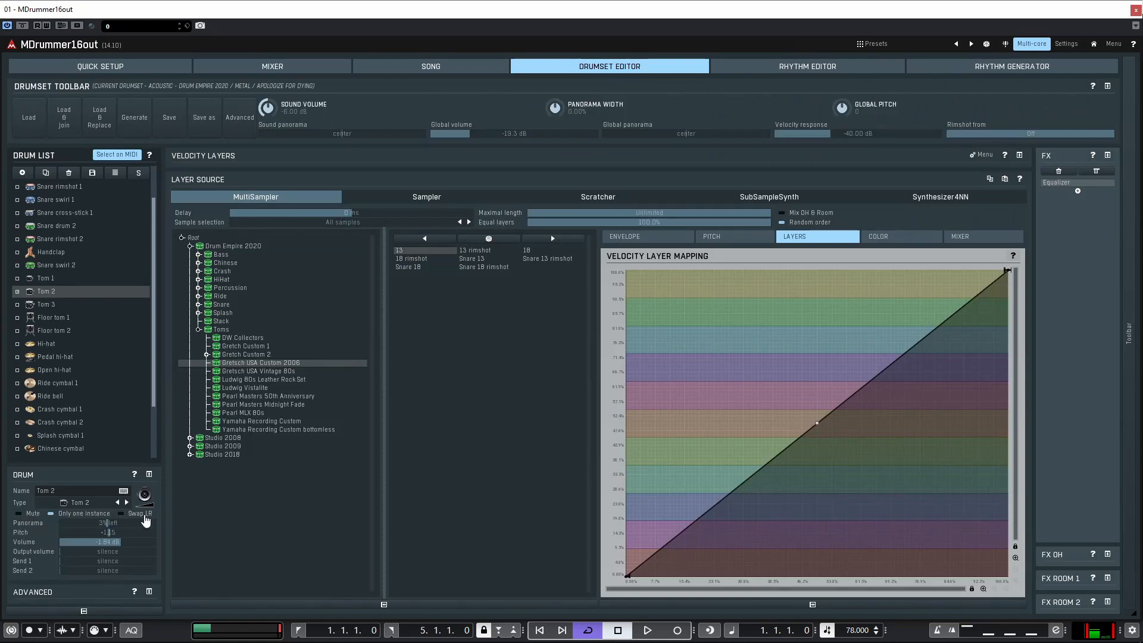
Step: Raise Tom 2's output volume to about 0.79 dB, and show the advanced drum parameters with the basic drum parameters collapsed
{"action": "left_click_drag", "start_coordinate": [86, 553], "coordinate": [85, 521]}
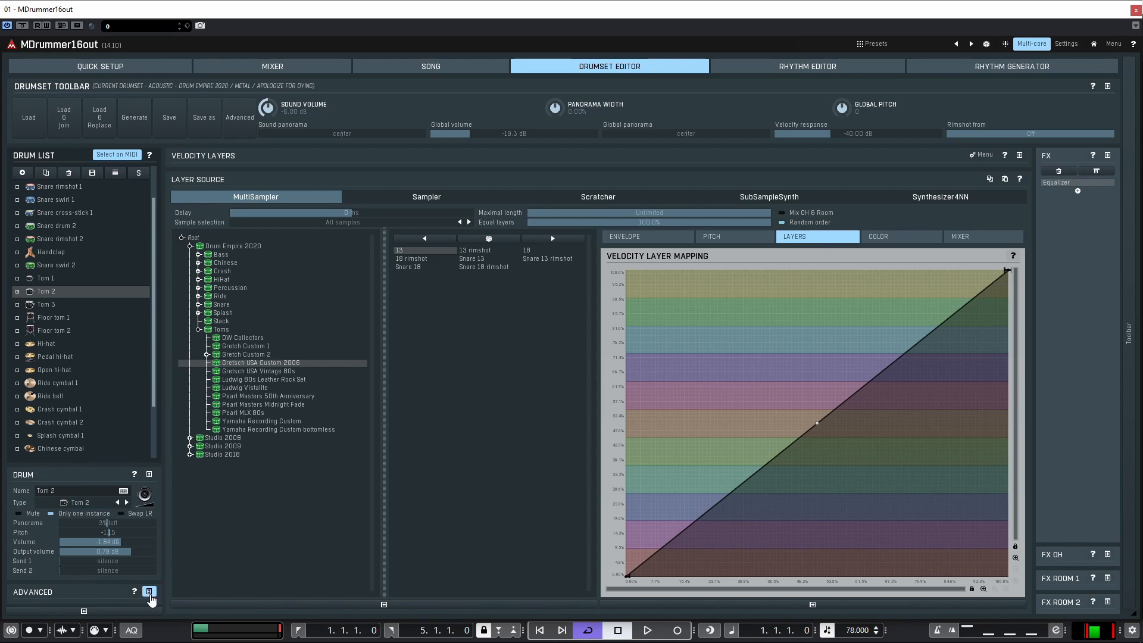
{"action": "left_click", "coordinate": [149, 592]}
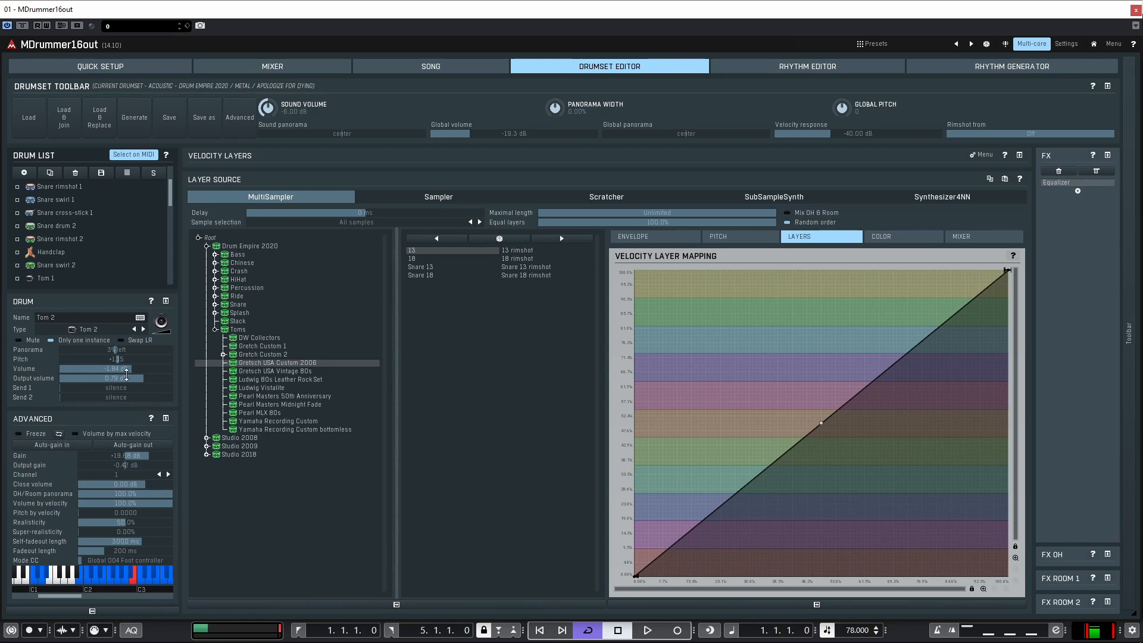
{"action": "left_click", "coordinate": [25, 302]}
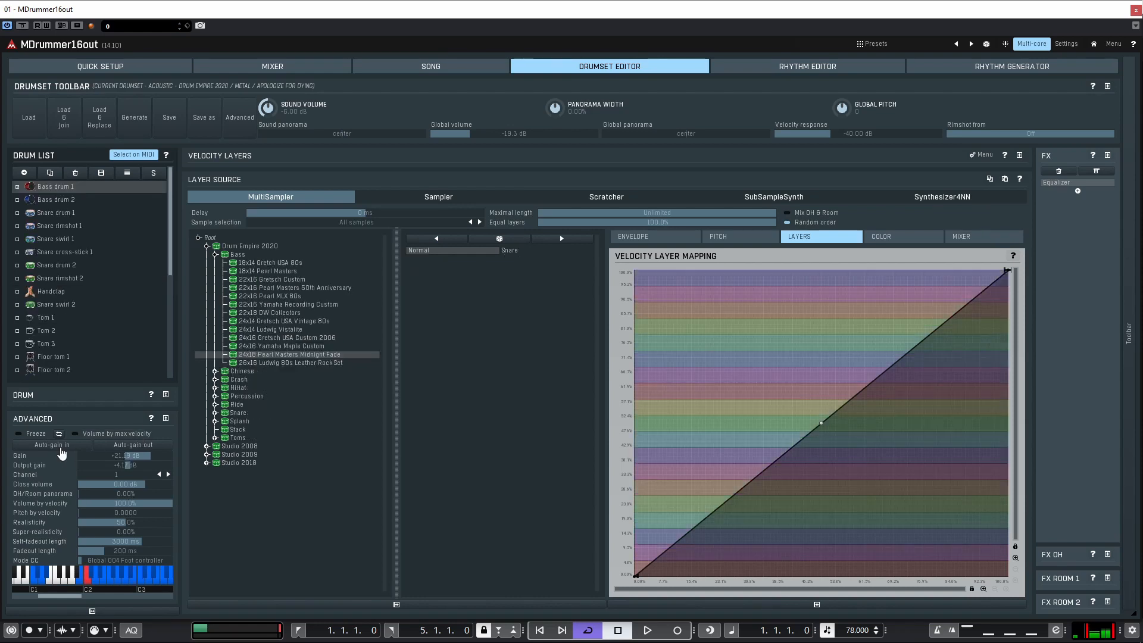
Step: Apply automatic input and output gain to Bass drum 1, and adjust its close volume and reset it to 0 dB
{"action": "left_click", "coordinate": [59, 449]}
{"action": "left_click", "coordinate": [134, 448]}
{"action": "mouse_move", "coordinate": [138, 485]}
{"action": "left_mouse_down"}
{"action": "mouse_move", "coordinate": [139, 560]}
{"action": "mouse_move", "coordinate": [139, 476]}
{"action": "left_mouse_up"}
{"action": "double_click", "coordinate": [138, 485]}
Step: Try Bass drum 1's volume by velocity at 0% and pitch by velocity at 24, restoring them to 100% and 0
{"action": "left_click_drag", "start_coordinate": [137, 505], "coordinate": [135, 507]}
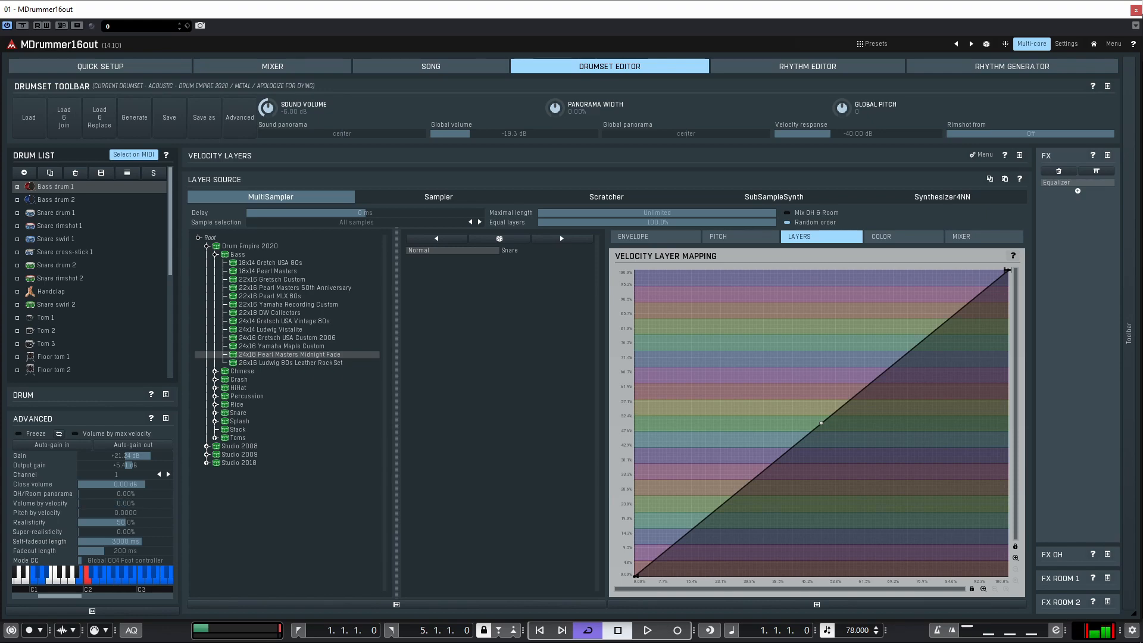
{"action": "mouse_move", "coordinate": [135, 507]}
{"action": "left_mouse_down"}
{"action": "mouse_move", "coordinate": [134, 498]}
{"action": "mouse_move", "coordinate": [126, 513]}
{"action": "mouse_move", "coordinate": [126, 496]}
{"action": "mouse_move", "coordinate": [124, 513]}
{"action": "left_mouse_up"}
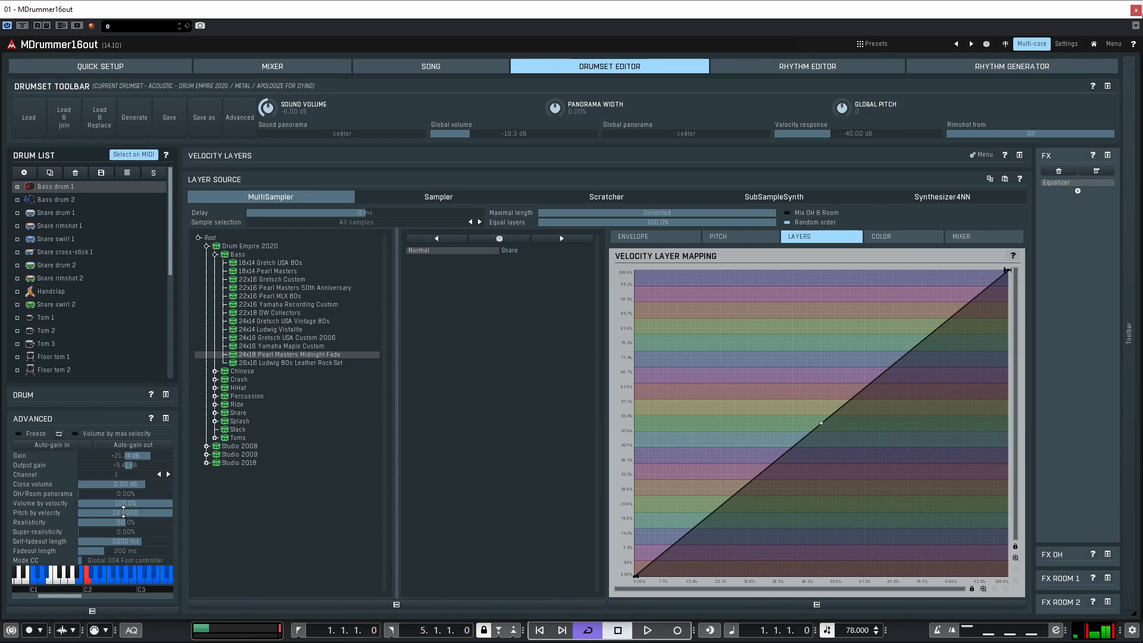
{"action": "left_click_drag", "start_coordinate": [124, 512], "coordinate": [124, 535]}
Step: Try Bass drum 1's realisticity at 100%, adjust super-realisticity and return it to 0%, and set realisticity to about 48%
{"action": "left_click_drag", "start_coordinate": [121, 522], "coordinate": [123, 523]}
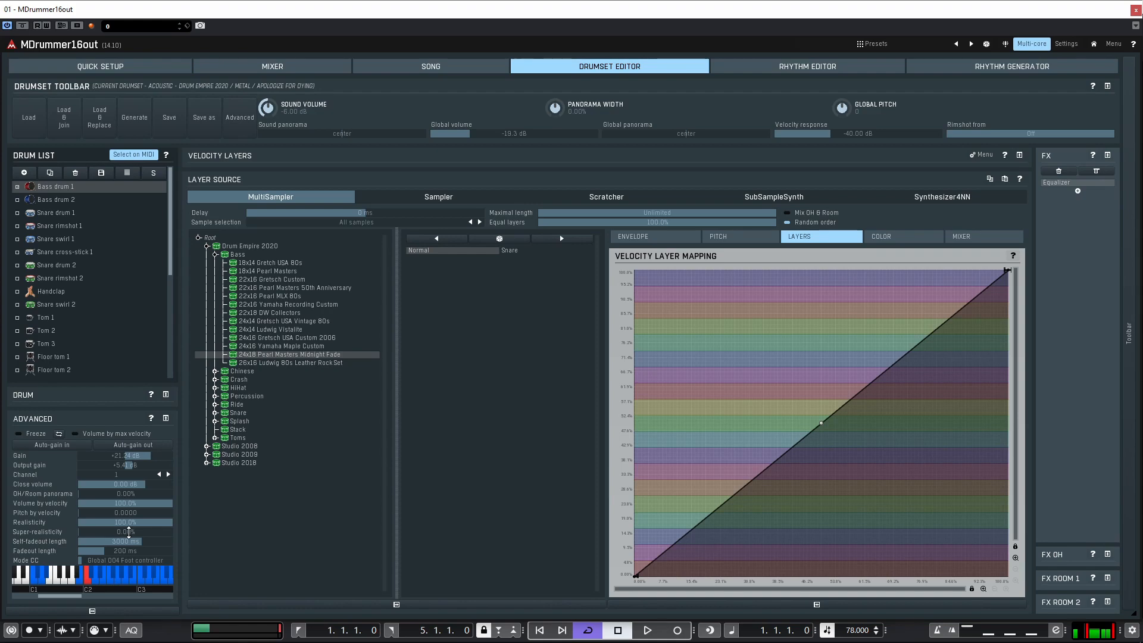
{"action": "left_click_drag", "start_coordinate": [128, 532], "coordinate": [127, 530]}
{"action": "left_click_drag", "start_coordinate": [118, 532], "coordinate": [92, 573]}
{"action": "mouse_move", "coordinate": [134, 522]}
{"action": "left_mouse_down"}
{"action": "mouse_move", "coordinate": [134, 551]}
{"action": "mouse_move", "coordinate": [138, 522]}
{"action": "left_mouse_up"}
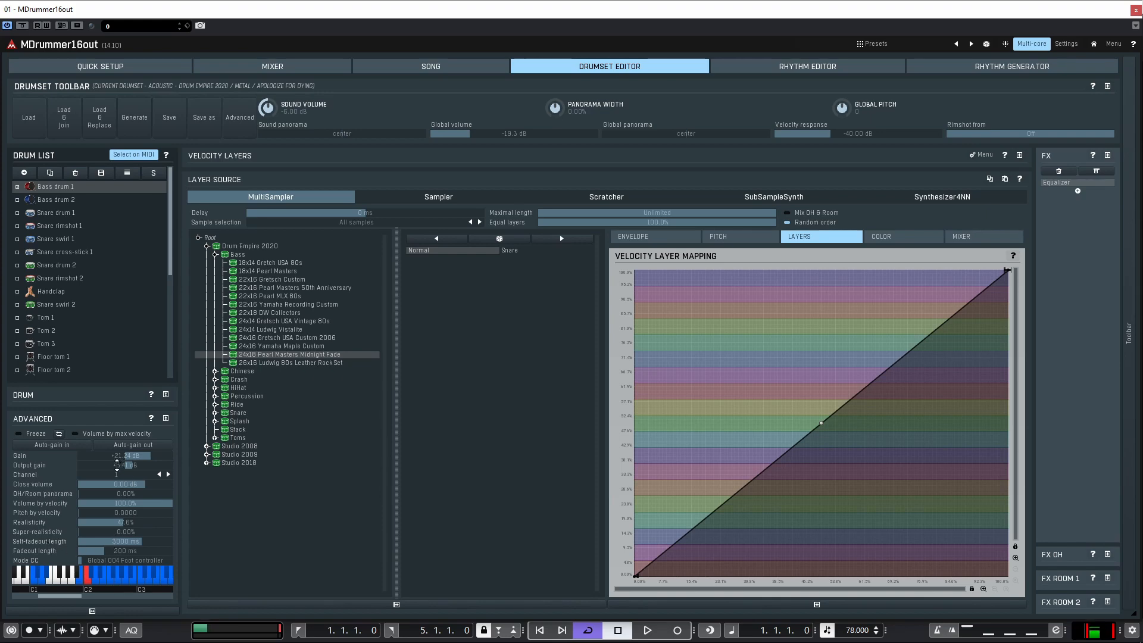
Step: Allow only one instance of Bass drum 1, adjust its self-fadeout length, and set its fadeout length to 290 ms
{"action": "left_click", "coordinate": [167, 394]}
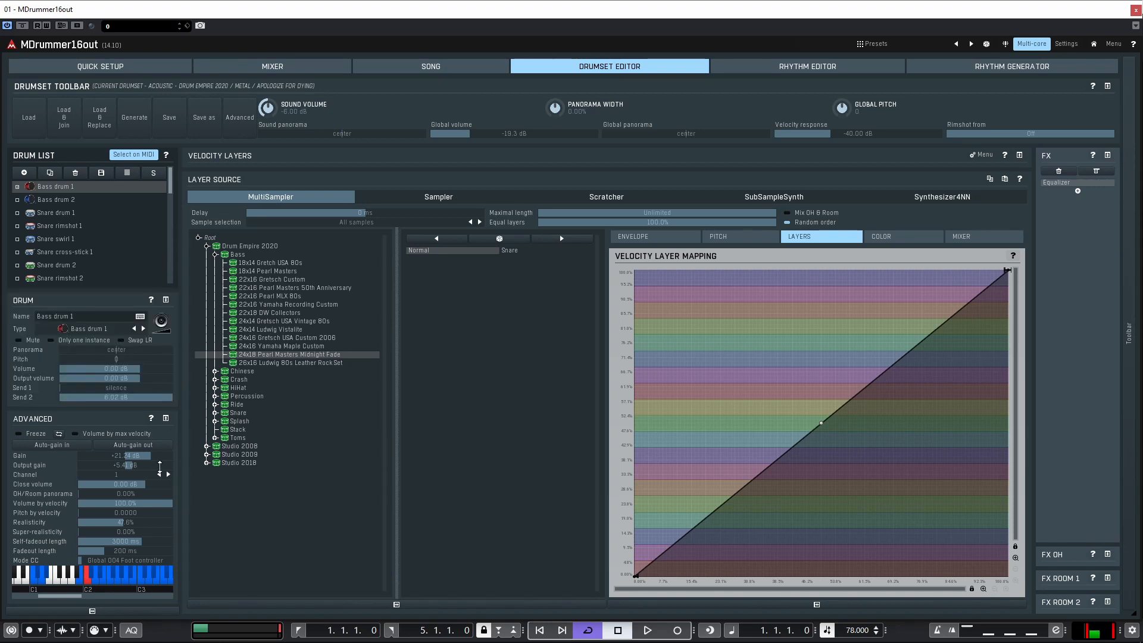
{"action": "left_click", "coordinate": [51, 341]}
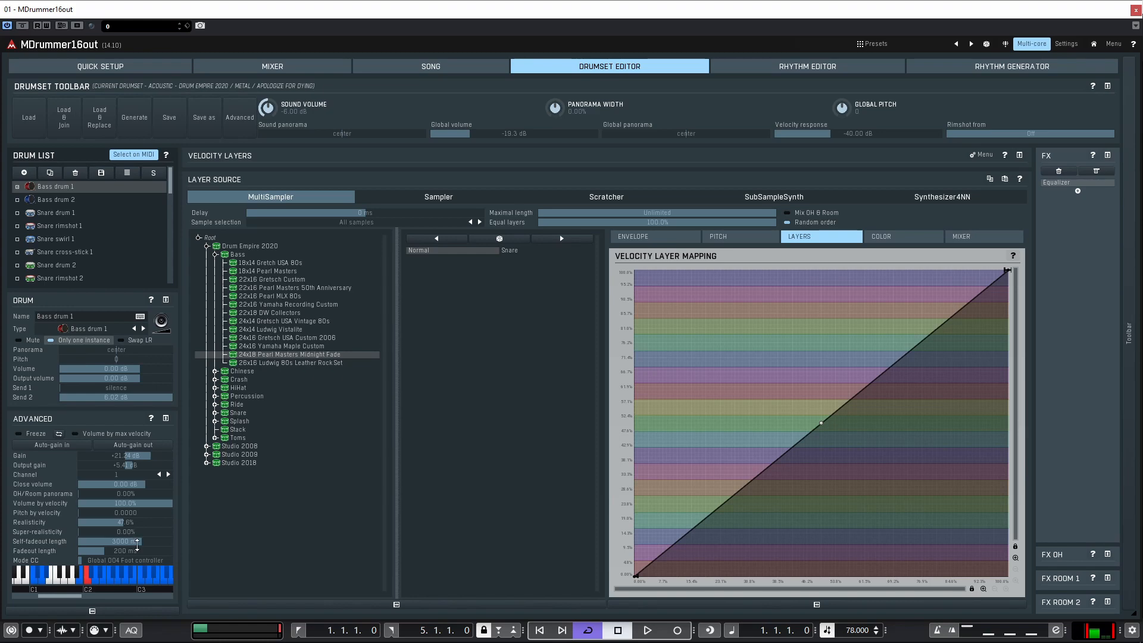
{"action": "mouse_move", "coordinate": [136, 542]}
{"action": "left_mouse_down"}
{"action": "mouse_move", "coordinate": [78, 542]}
{"action": "mouse_move", "coordinate": [130, 541]}
{"action": "mouse_move", "coordinate": [135, 567]}
{"action": "mouse_move", "coordinate": [108, 551]}
{"action": "mouse_move", "coordinate": [119, 551]}
{"action": "left_mouse_up"}
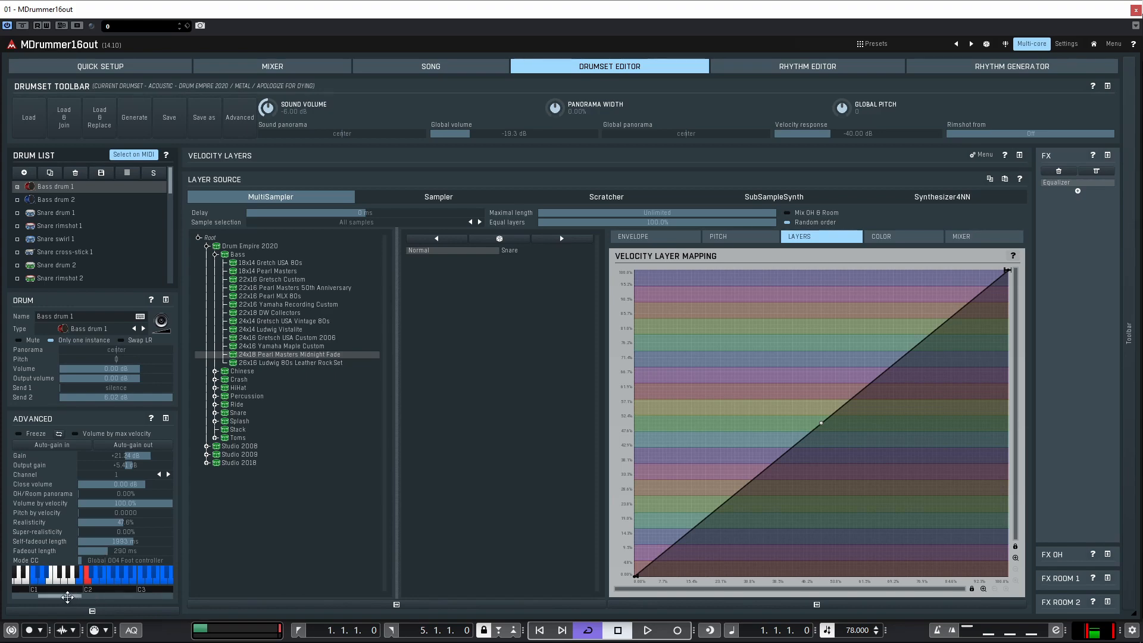
Step: Look over Bass drum 1's MIDI note keyboard and slightly lower its volume by velocity
{"action": "mouse_move", "coordinate": [68, 596]}
{"action": "left_mouse_down"}
{"action": "mouse_move", "coordinate": [159, 600]}
{"action": "mouse_move", "coordinate": [35, 597]}
{"action": "mouse_move", "coordinate": [105, 601]}
{"action": "mouse_move", "coordinate": [66, 598]}
{"action": "left_mouse_up"}
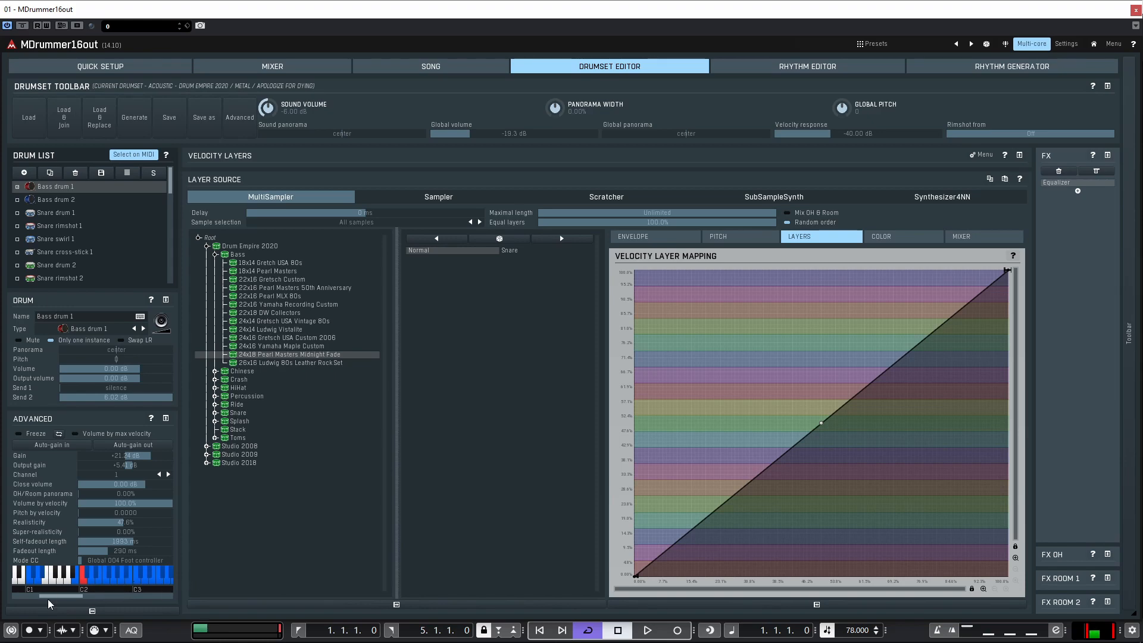
{"action": "left_click_drag", "start_coordinate": [56, 596], "coordinate": [59, 596]}
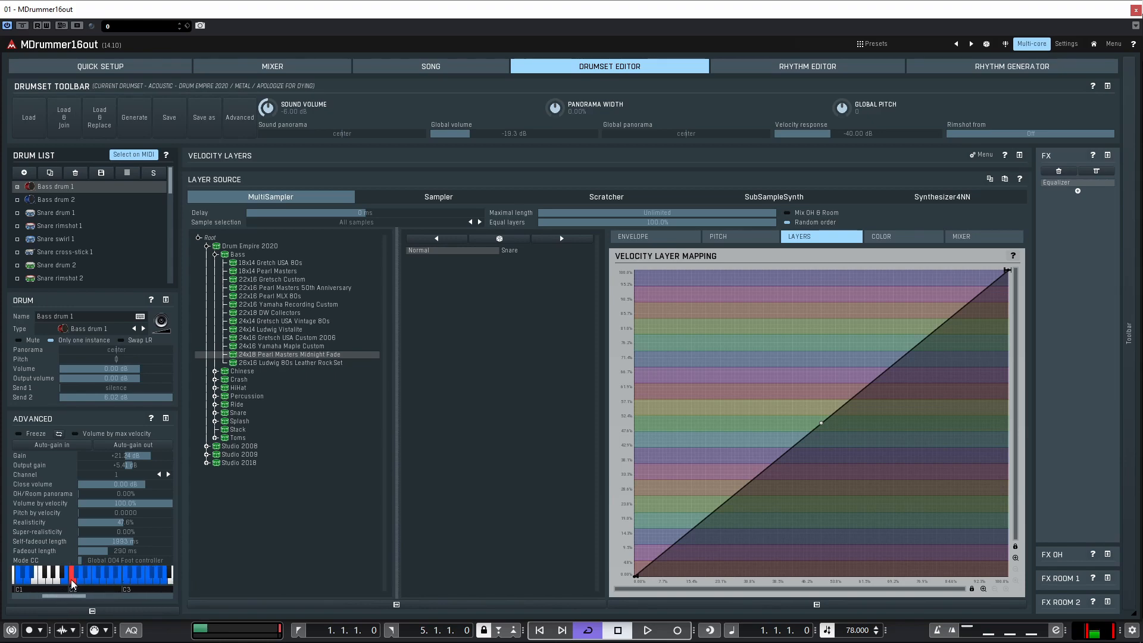
{"action": "left_click", "coordinate": [41, 581]}
{"action": "mouse_move", "coordinate": [110, 498]}
{"action": "left_mouse_down"}
{"action": "mouse_move", "coordinate": [48, 512]}
{"action": "mouse_move", "coordinate": [104, 514]}
{"action": "left_mouse_up"}
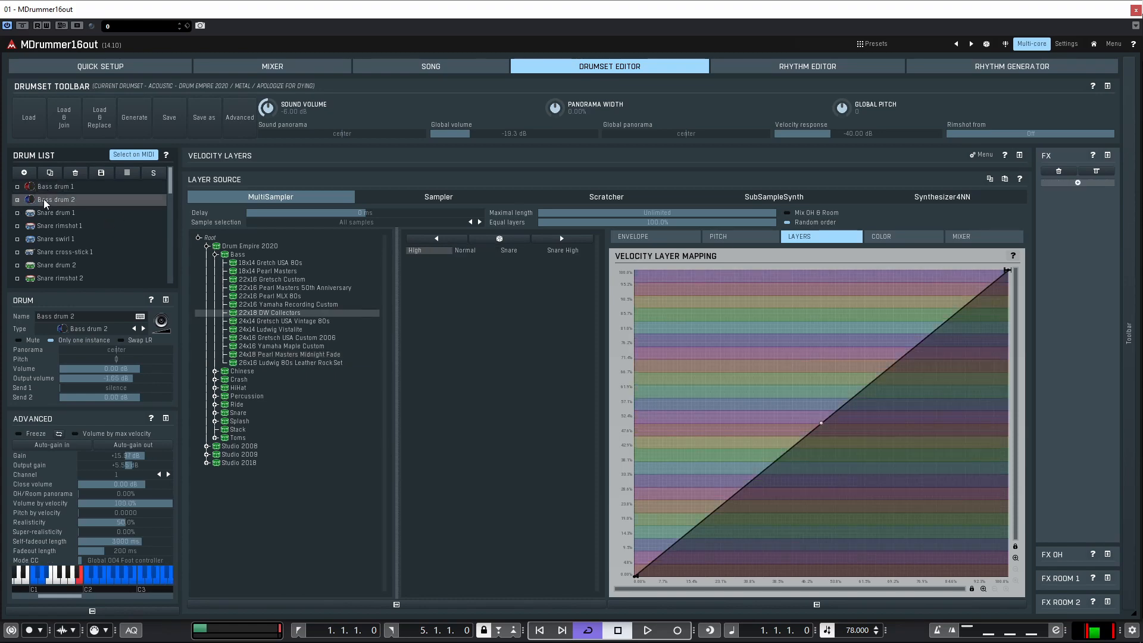
Step: Browse the bass and snare drums in the drum list to compare their parameters and MIDI notes
{"action": "left_click", "coordinate": [48, 215]}
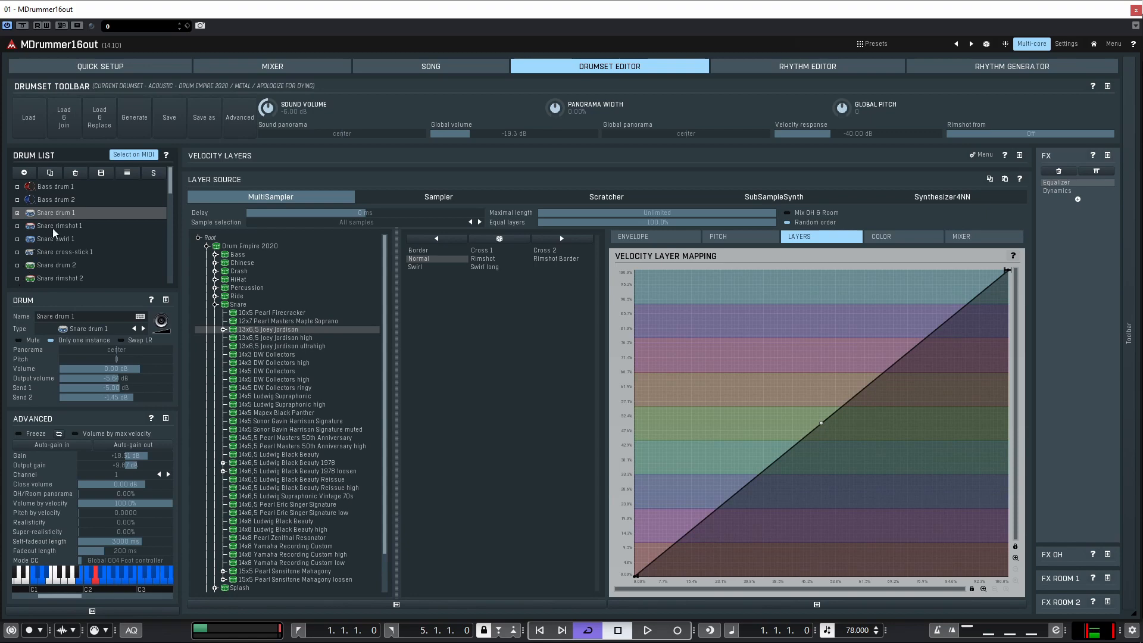
{"action": "left_click", "coordinate": [51, 253]}
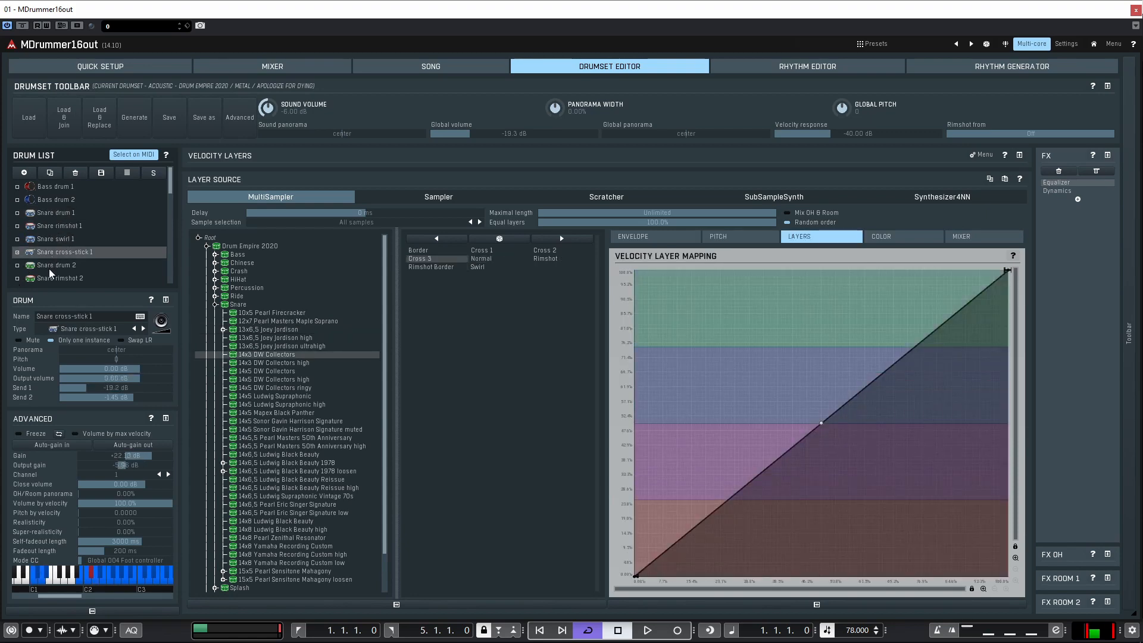
{"action": "left_click", "coordinate": [49, 270]}
{"action": "left_click", "coordinate": [52, 277]}
{"action": "scroll", "coordinate": [56, 238], "scroll_direction": "up", "scroll_amount": 1}
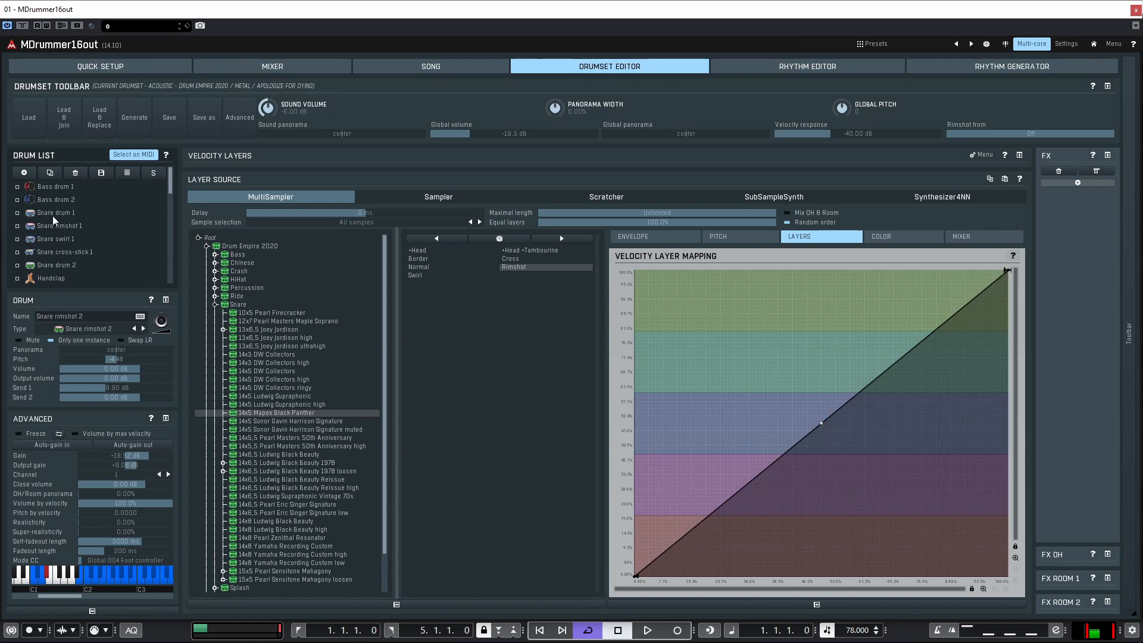
{"action": "left_click", "coordinate": [55, 188]}
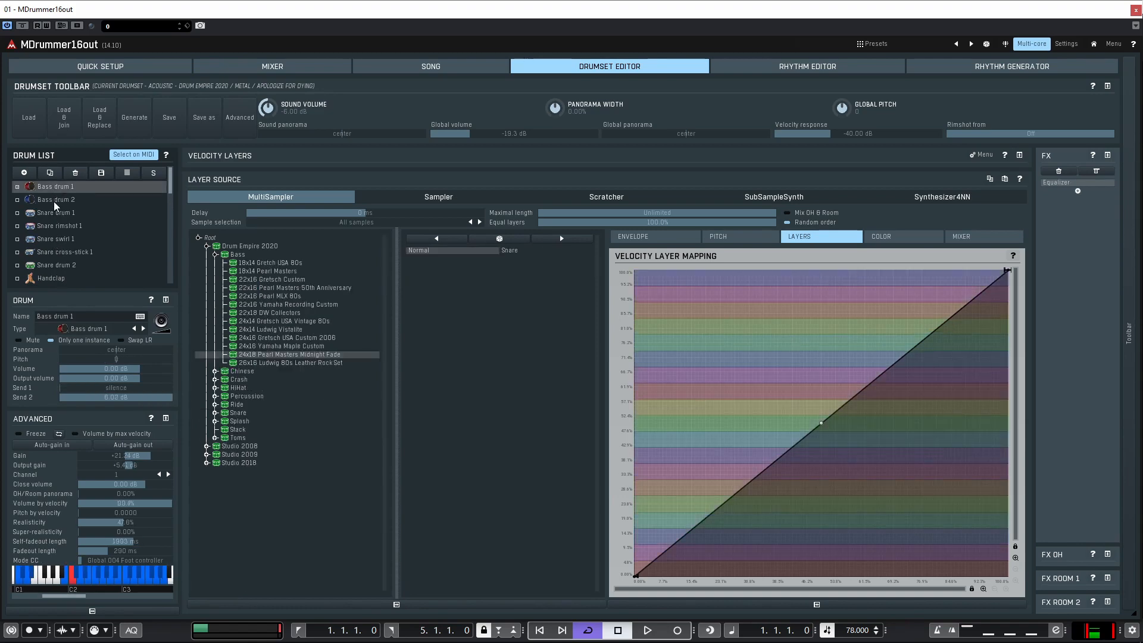
{"action": "left_click", "coordinate": [54, 200]}
Step: Move Snare drum 1 below Snare rimshot 1 in the drum list, and view both drums
{"action": "left_click", "coordinate": [58, 213]}
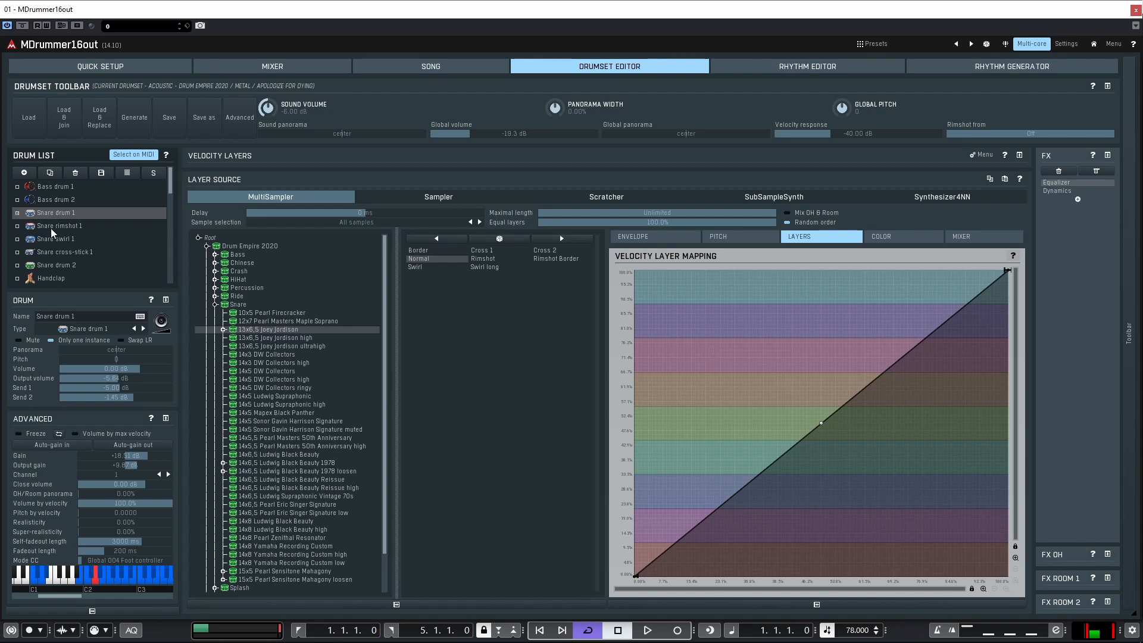
{"action": "left_click", "coordinate": [17, 228]}
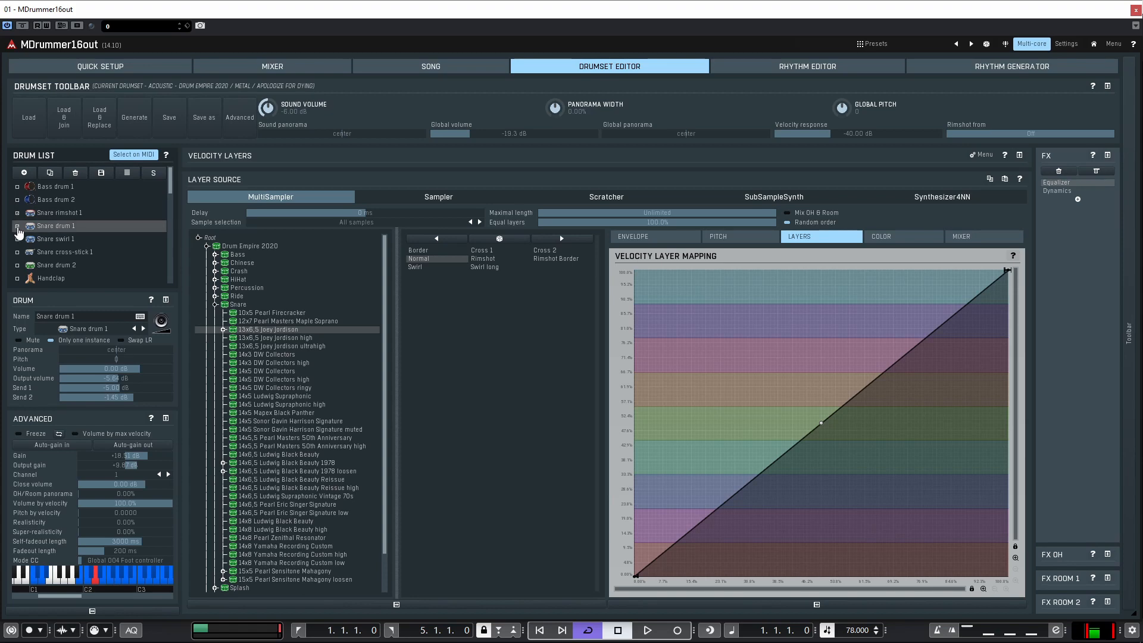
{"action": "left_click", "coordinate": [61, 214]}
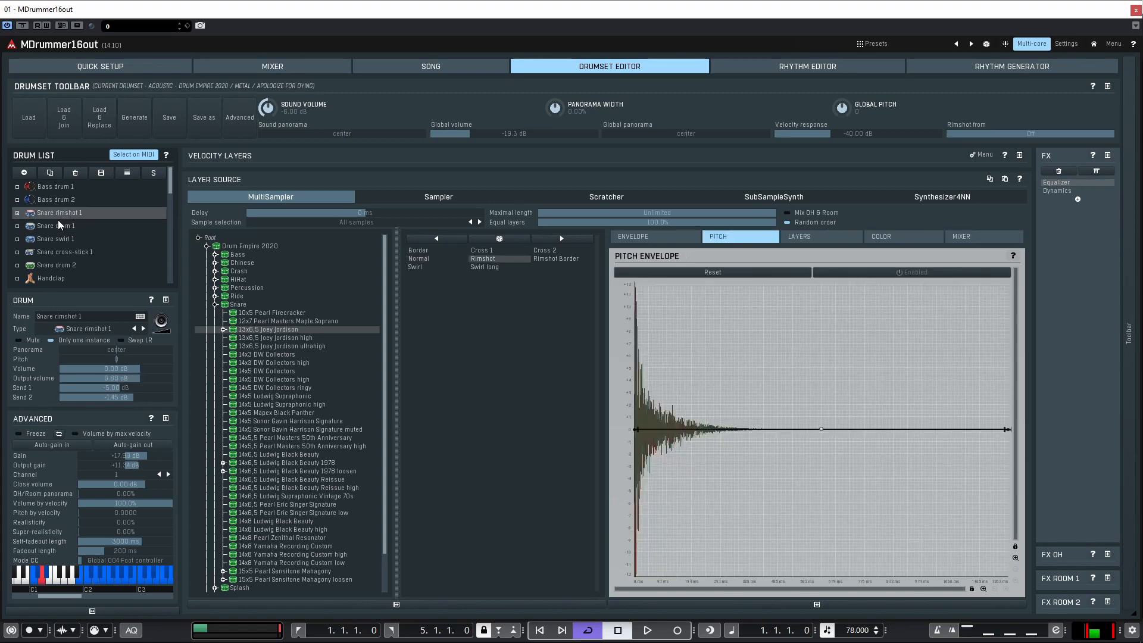
{"action": "left_click", "coordinate": [57, 227]}
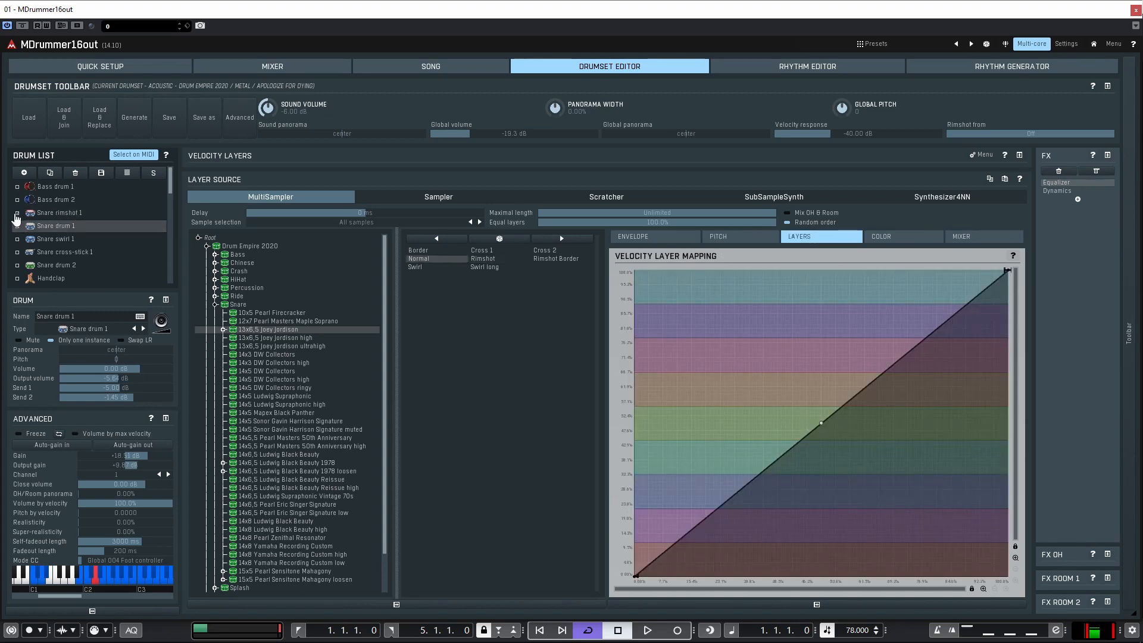
{"action": "left_click", "coordinate": [55, 215]}
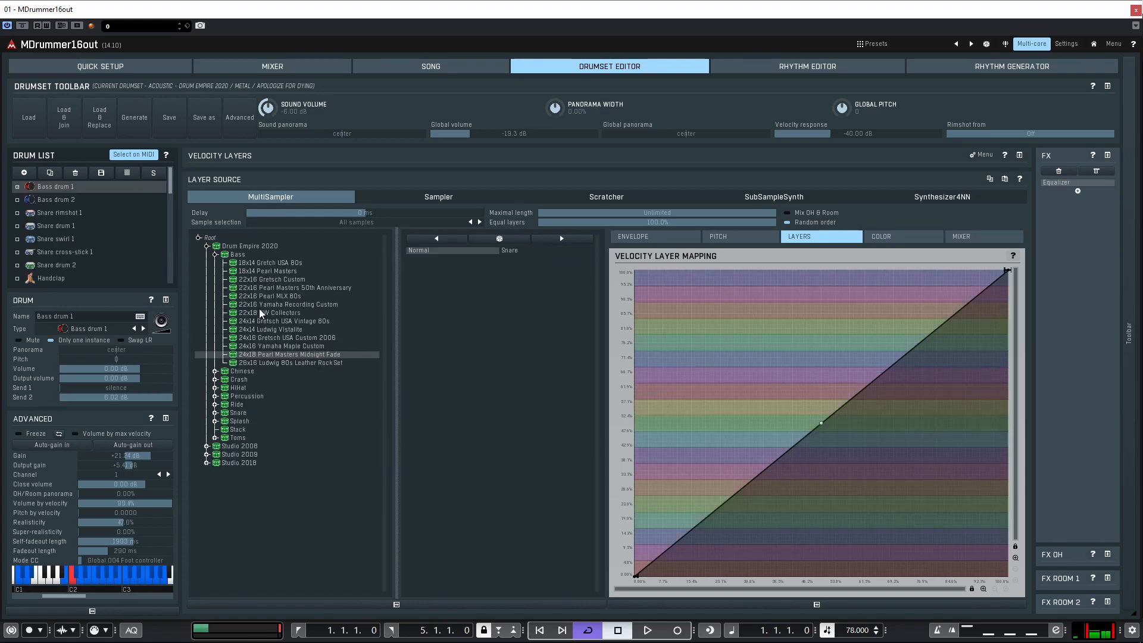
Step: Collapse Drum Empire 2020 in Bass drum 1's MultiSampler tree, and expand the Studio 2018, Studio 2009 and Studio 2008 libraries
{"action": "left_click", "coordinate": [214, 255]}
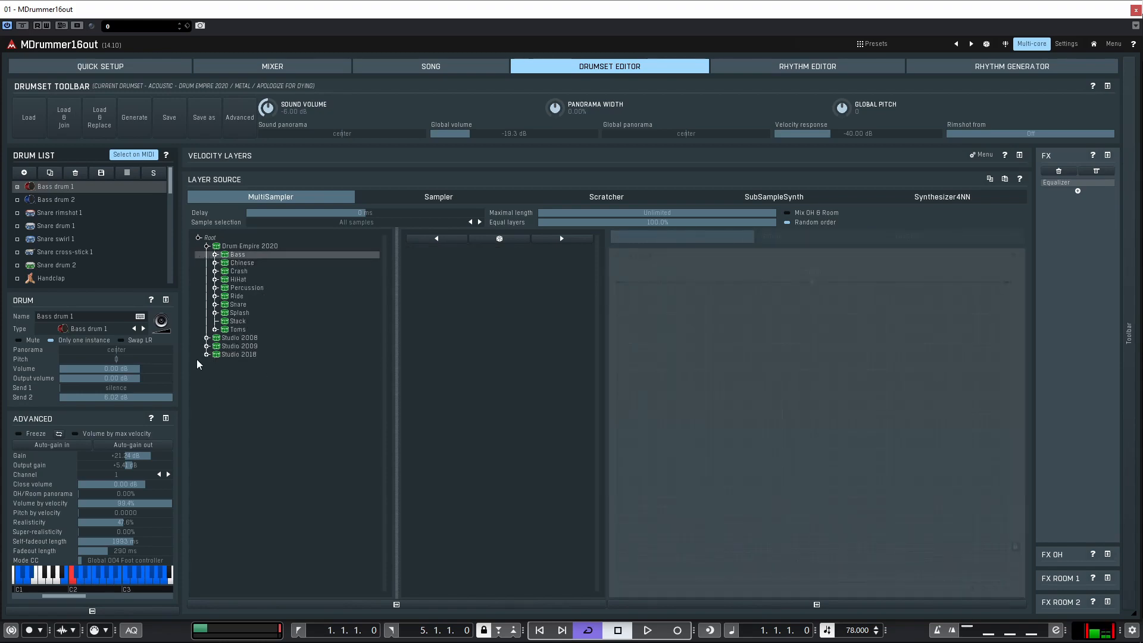
{"action": "left_click", "coordinate": [206, 246]}
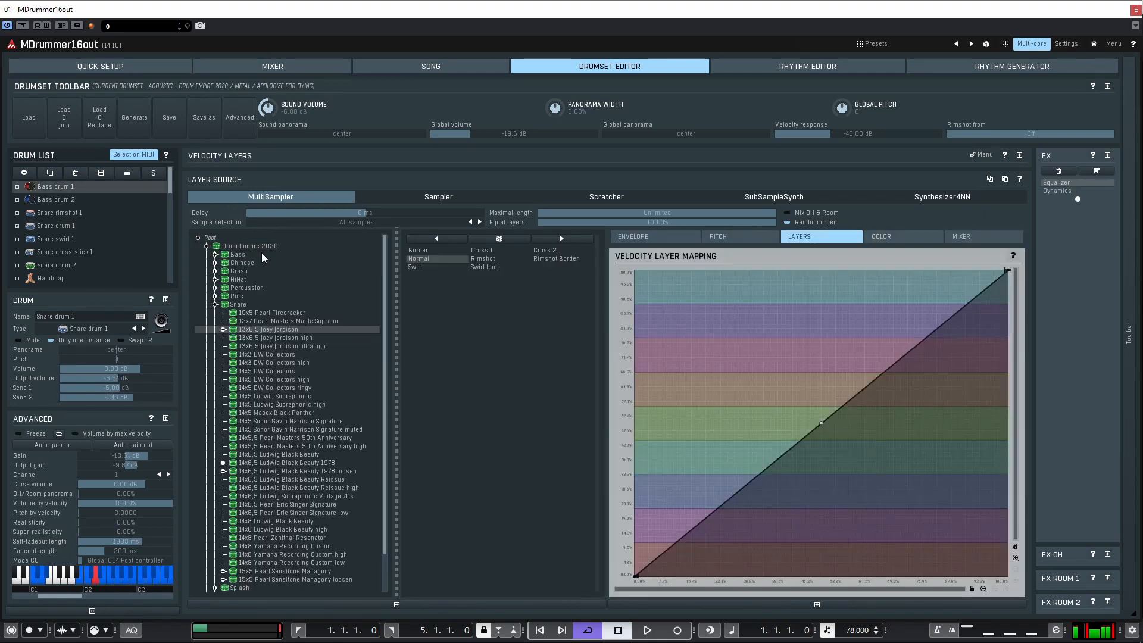
{"action": "left_click", "coordinate": [207, 246]}
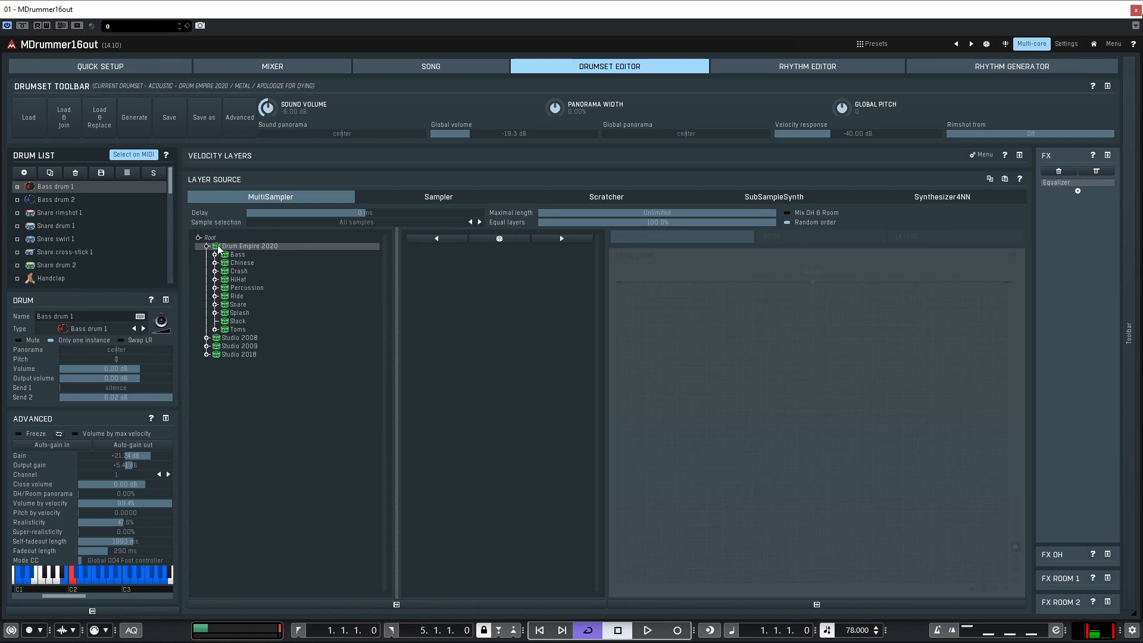
{"action": "left_click", "coordinate": [207, 247]}
{"action": "left_click", "coordinate": [207, 271]}
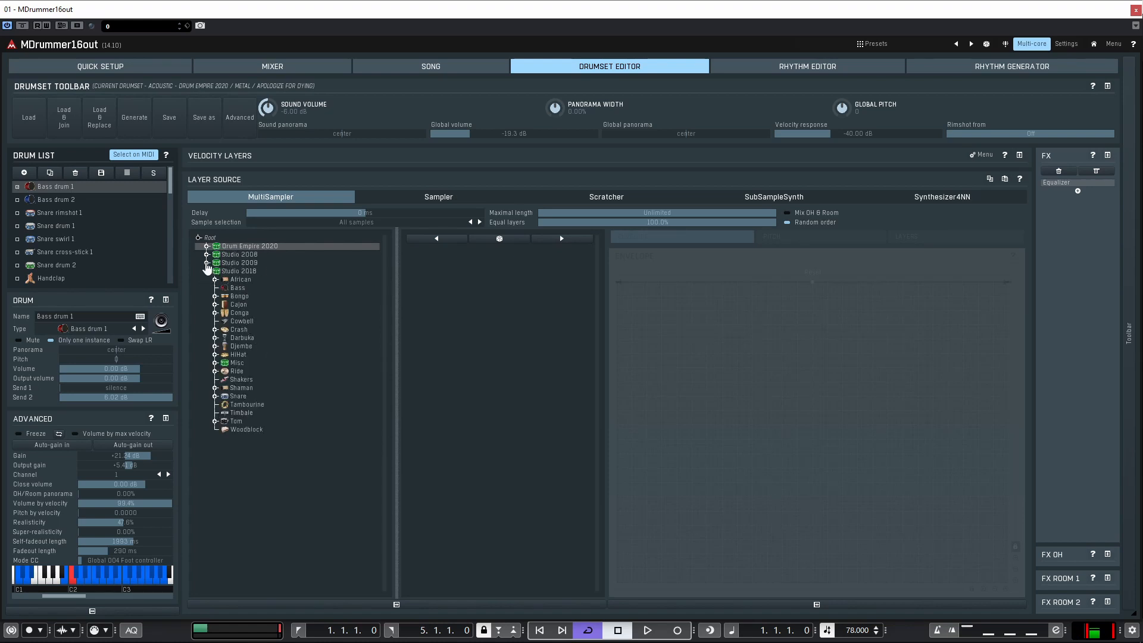
{"action": "left_click", "coordinate": [207, 263]}
{"action": "left_click", "coordinate": [206, 254]}
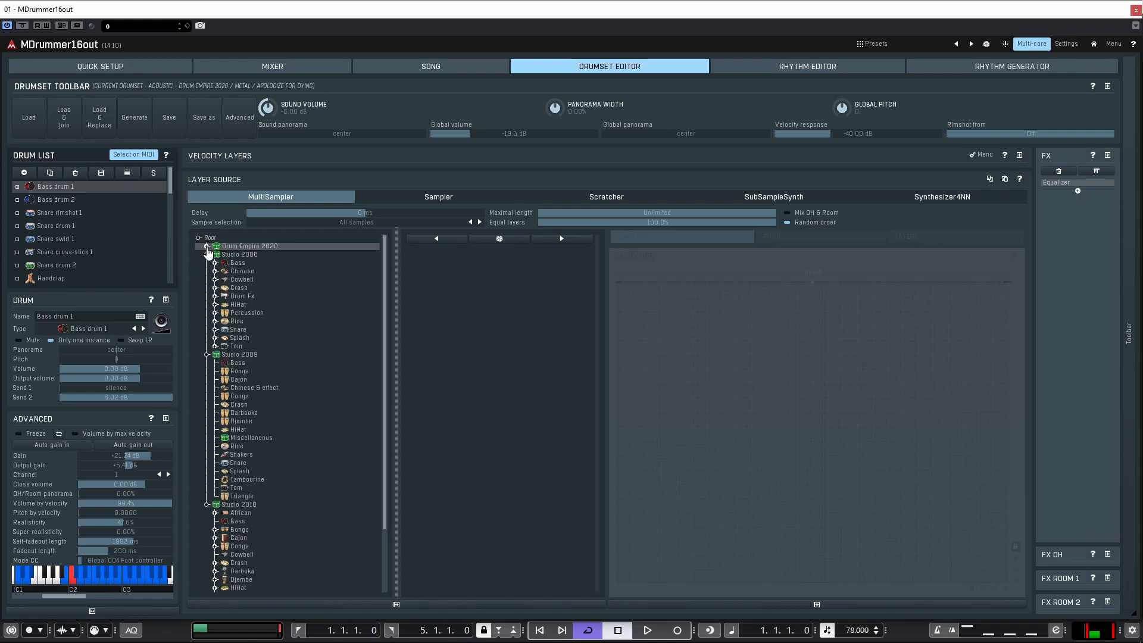
Step: Expand Drum Empire 2020 and its Bass, Chinese, Snare, Percussion, HiHat and Crash sample folders
{"action": "left_click", "coordinate": [206, 246]}
{"action": "left_click", "coordinate": [215, 255]}
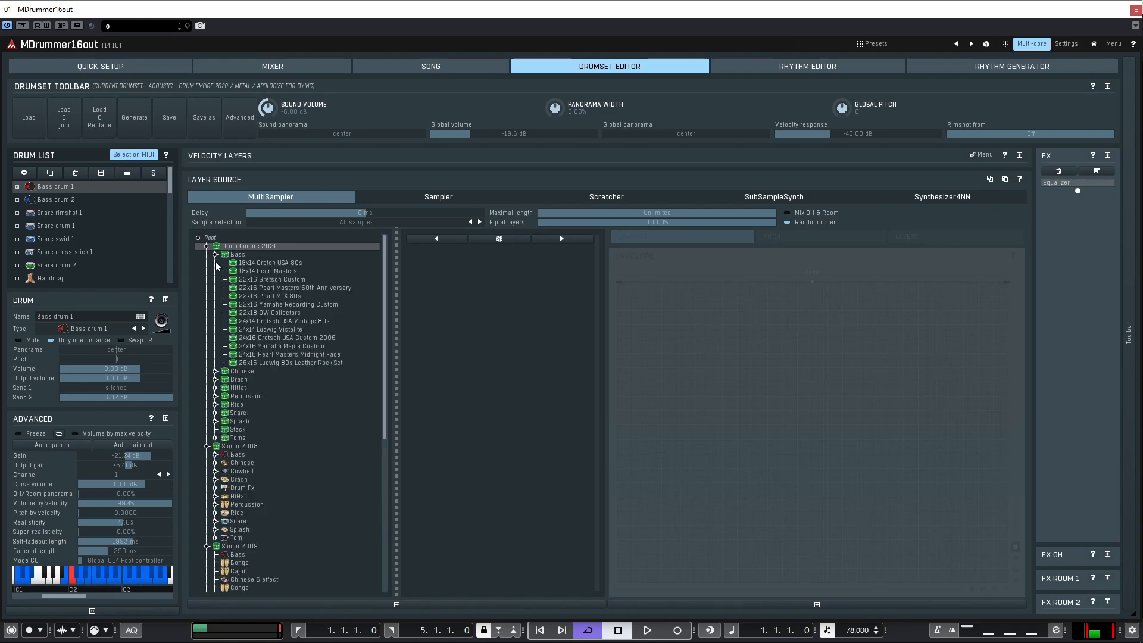
{"action": "left_click", "coordinate": [215, 371]}
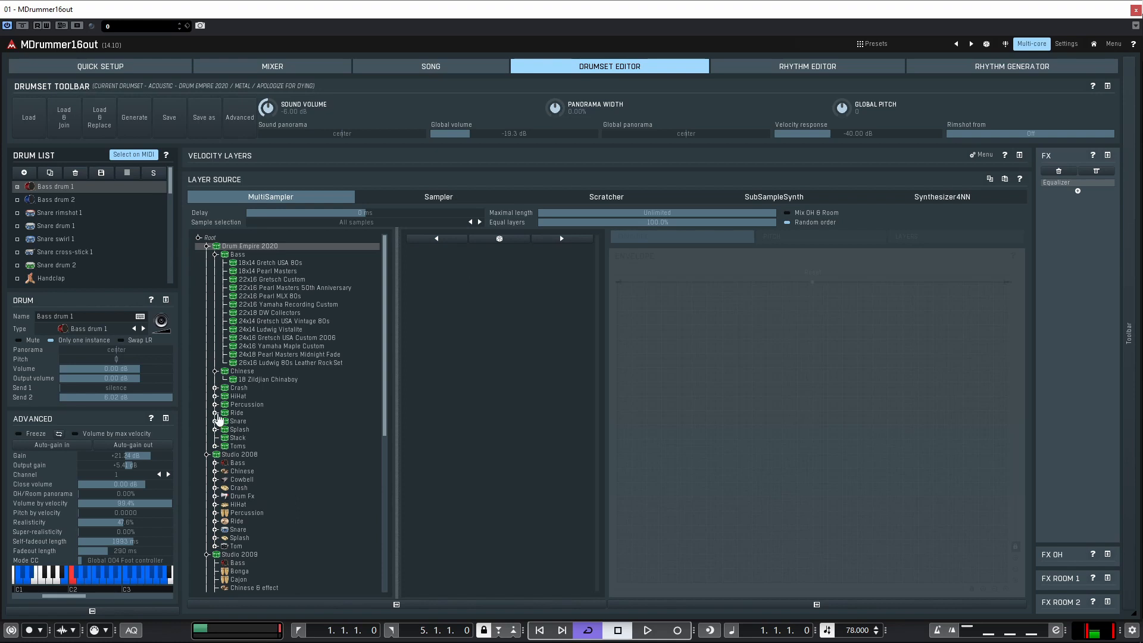
{"action": "left_click", "coordinate": [215, 421]}
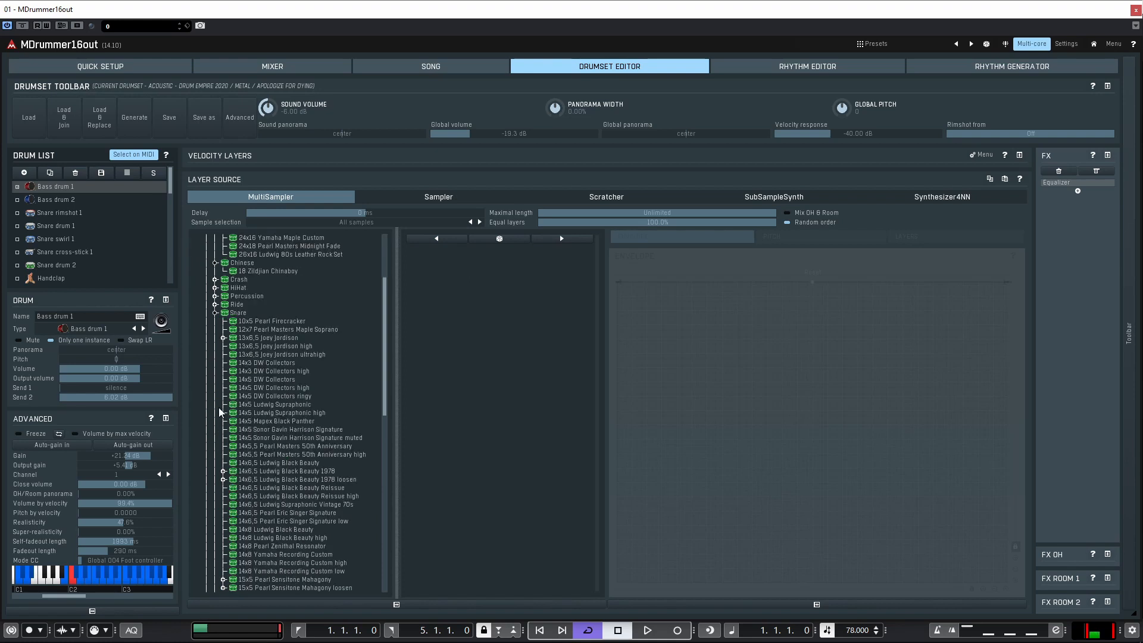
{"action": "left_click", "coordinate": [215, 296]}
{"action": "left_click", "coordinate": [215, 287]}
{"action": "left_click", "coordinate": [215, 280]}
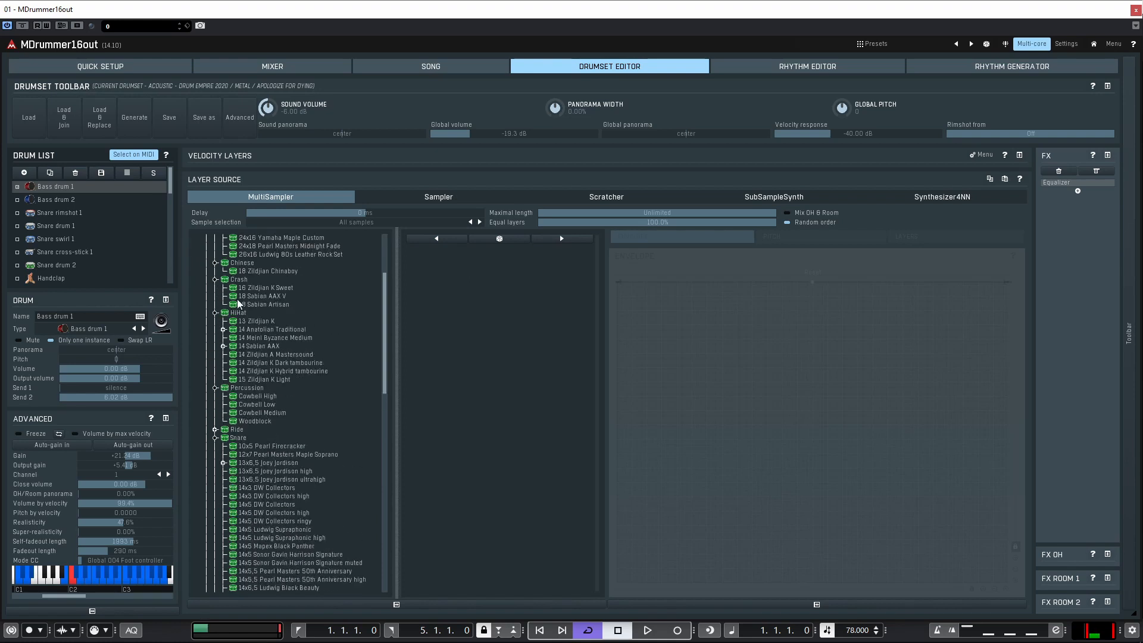
Step: Choose the 14x5 DW Collectors snare from Drum Empire 2020 as Bass drum 1's sample source
{"action": "scroll", "coordinate": [344, 373], "scroll_direction": "up", "scroll_amount": 3}
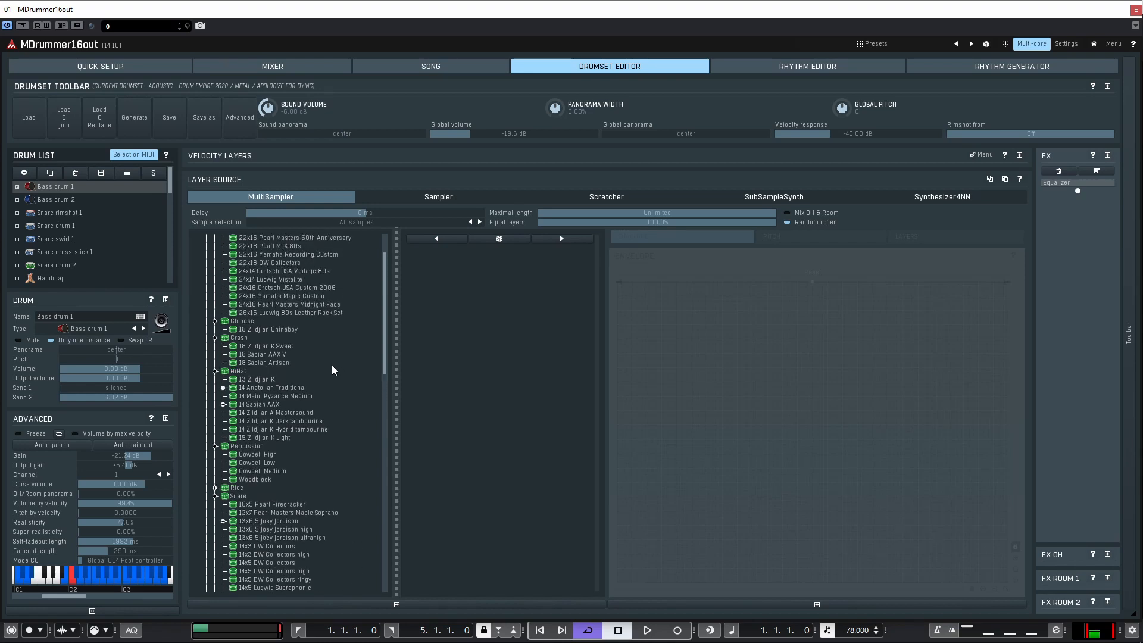
{"action": "scroll", "coordinate": [331, 366], "scroll_direction": "down", "scroll_amount": 9}
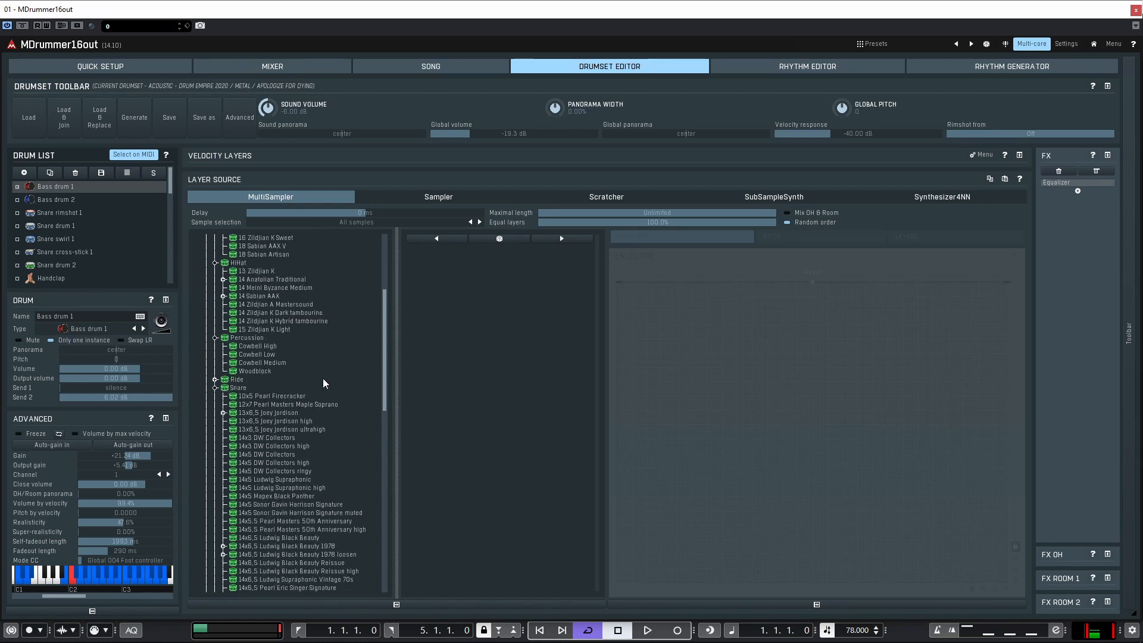
{"action": "scroll", "coordinate": [323, 377], "scroll_direction": "down", "scroll_amount": 5}
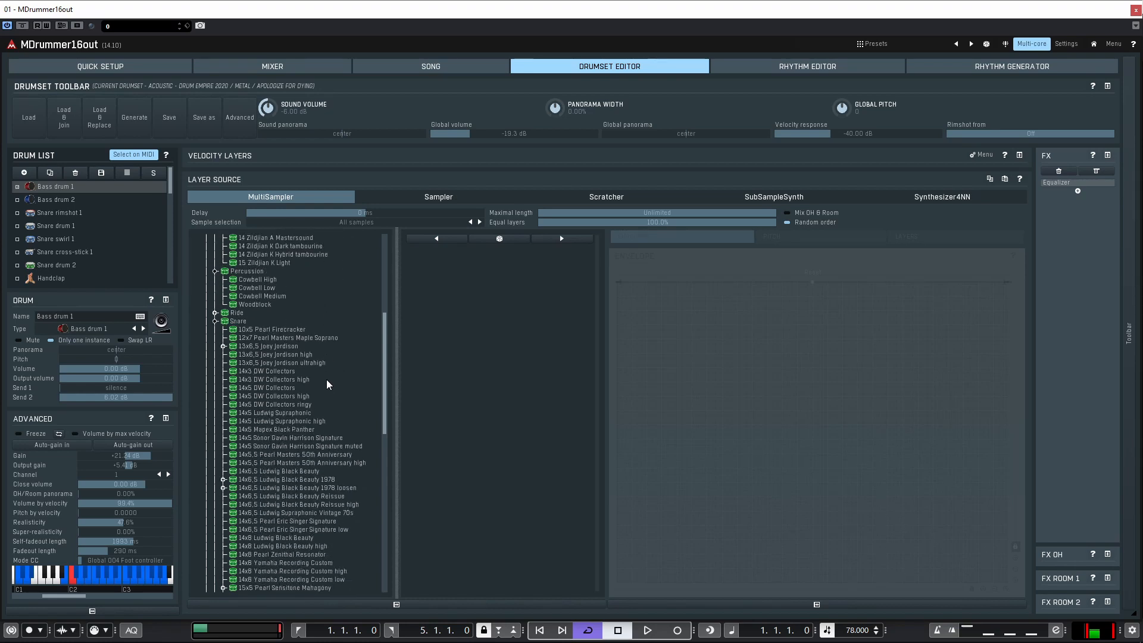
{"action": "left_click", "coordinate": [258, 337]}
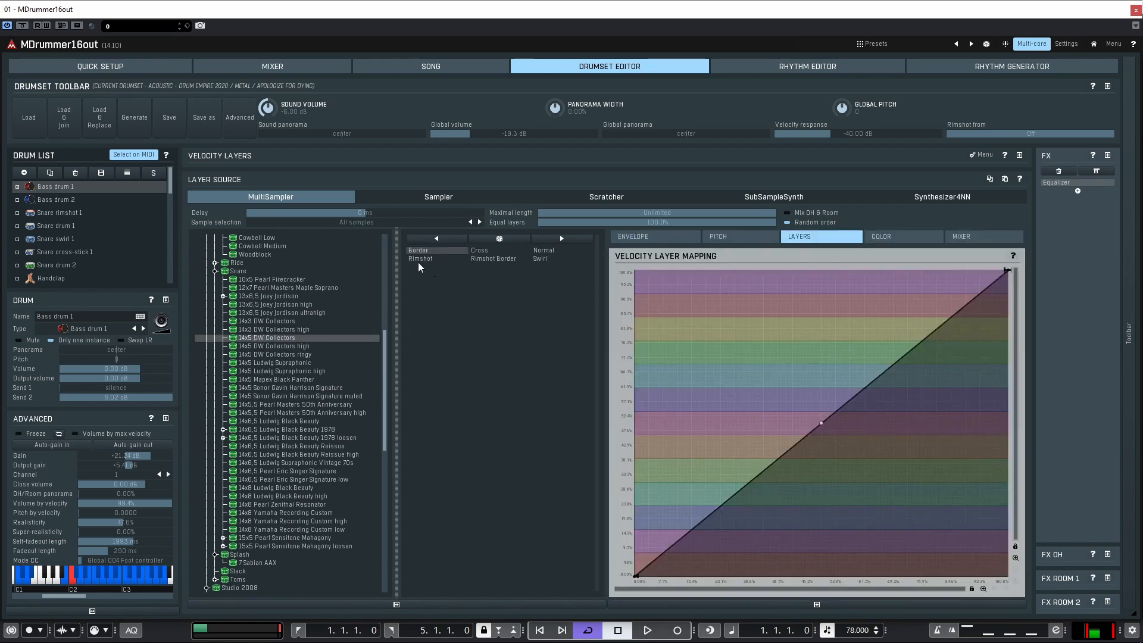
Step: Try the 14x6,5 Ludwig Black Beauty Reissue snare, and the Floppy open variant of the Ludwig Black Beauty 1978, as Bass drum 1's source
{"action": "left_click", "coordinate": [280, 447]}
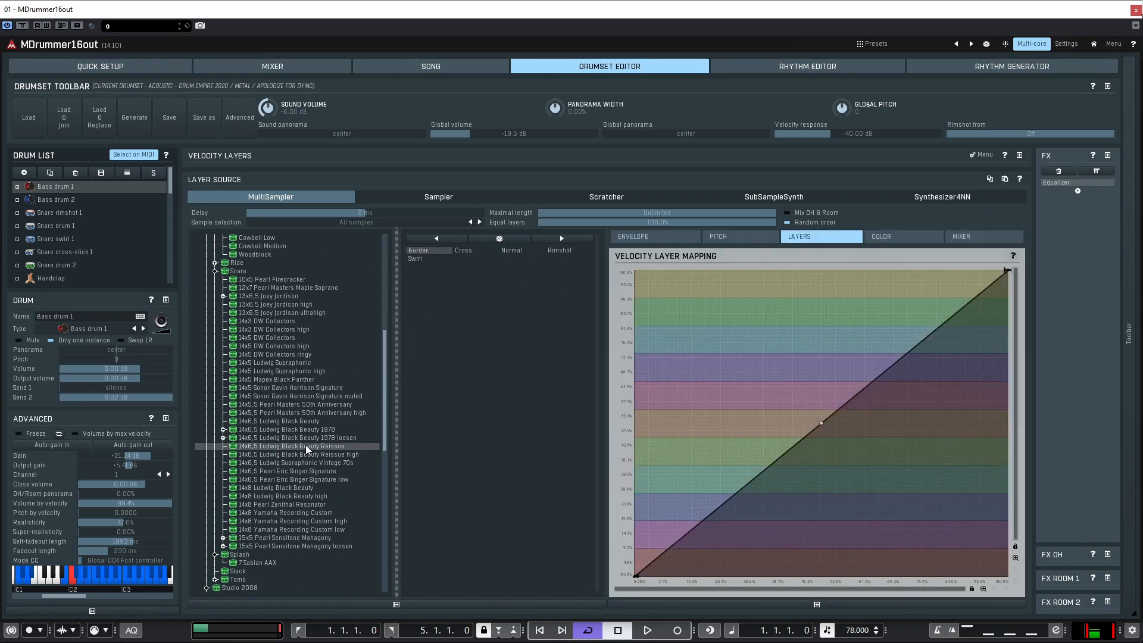
{"action": "left_click", "coordinate": [223, 438]}
{"action": "left_click", "coordinate": [223, 430]}
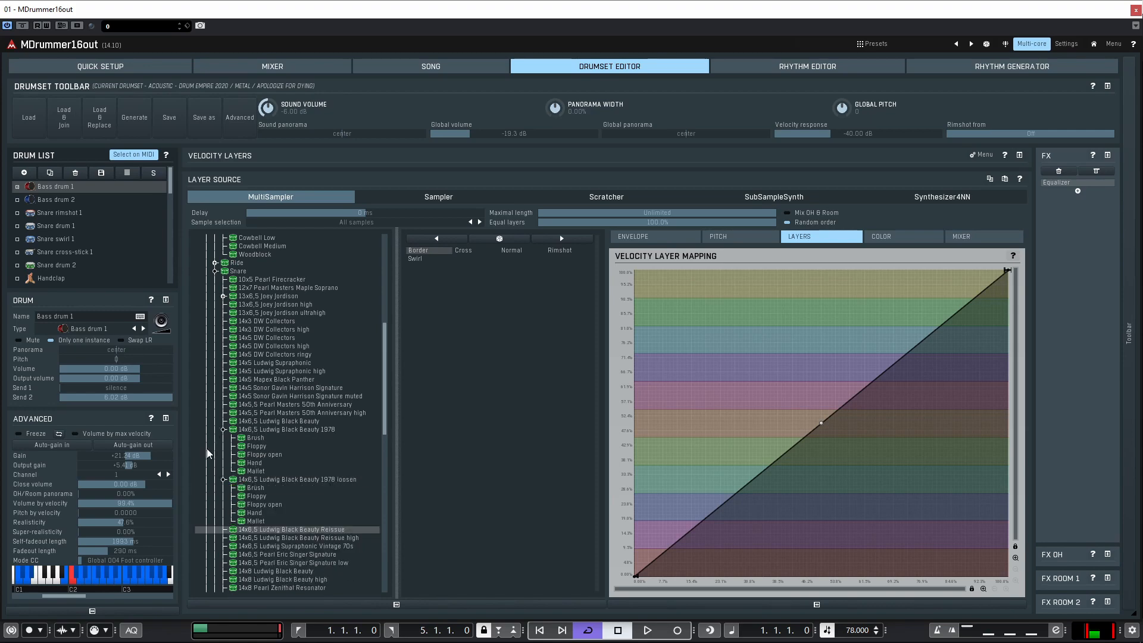
{"action": "left_click", "coordinate": [267, 447]}
{"action": "left_click", "coordinate": [266, 455]}
{"action": "scroll", "coordinate": [288, 481], "scroll_direction": "down", "scroll_amount": 3}
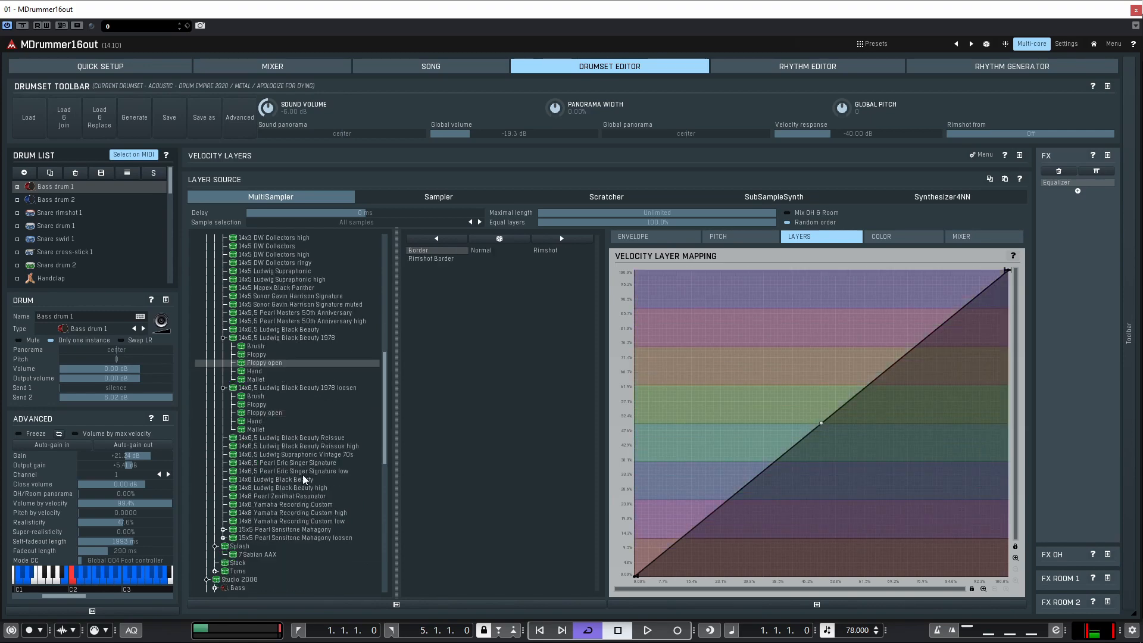
Step: Try the 14x8 Ludwig Black Beauty high and 14x8 Yamaha Recording Custom low snares as Bass drum 1's source
{"action": "left_click", "coordinate": [302, 488]}
{"action": "scroll", "coordinate": [280, 474], "scroll_direction": "down", "scroll_amount": 3}
{"action": "left_click", "coordinate": [276, 456]}
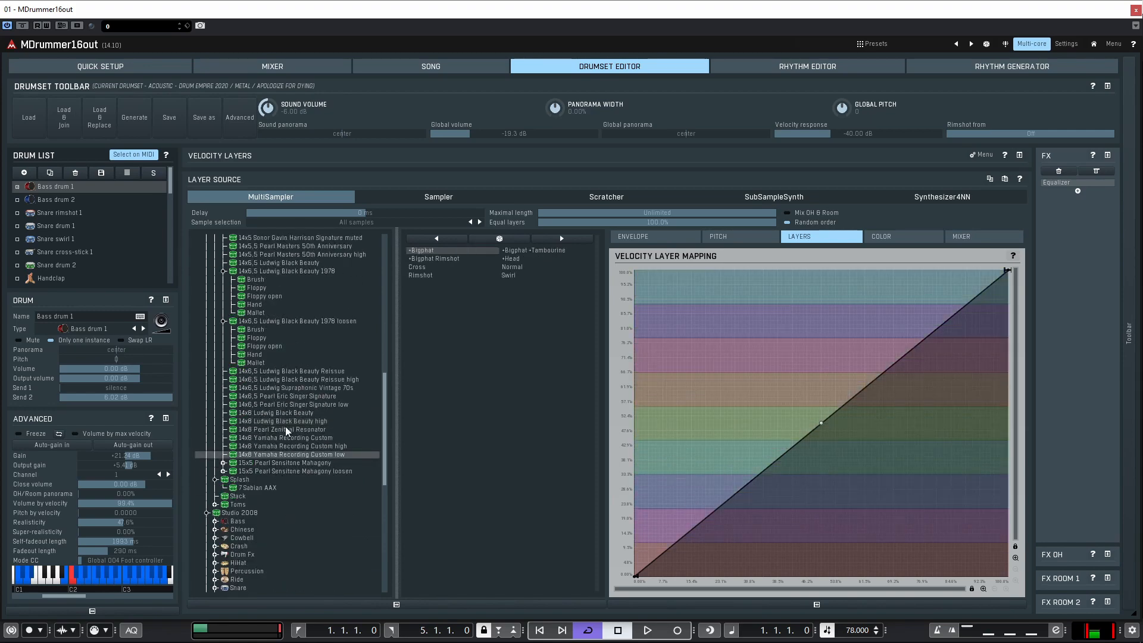
Step: Choose Drum Empire 2020's 22x16 Pearl Masters 50th Anniversary bass with High Snare as the source, and open its volume envelope
{"action": "scroll", "coordinate": [285, 440], "scroll_direction": "down", "scroll_amount": 12}
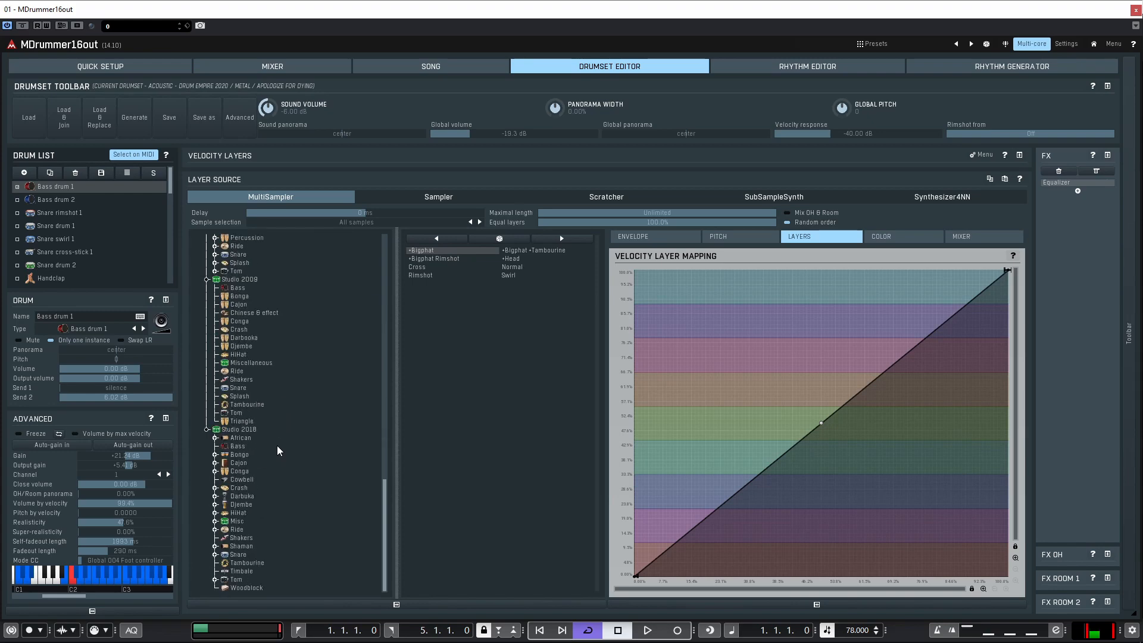
{"action": "scroll", "coordinate": [300, 357], "scroll_direction": "up", "scroll_amount": 5}
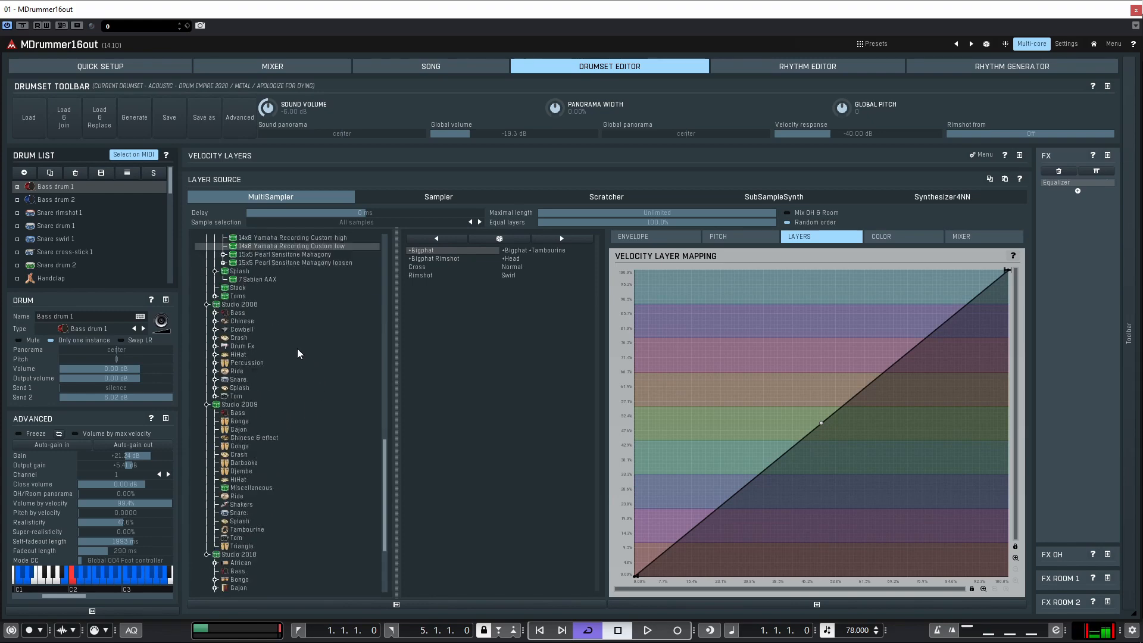
{"action": "scroll", "coordinate": [298, 353], "scroll_direction": "up", "scroll_amount": 15}
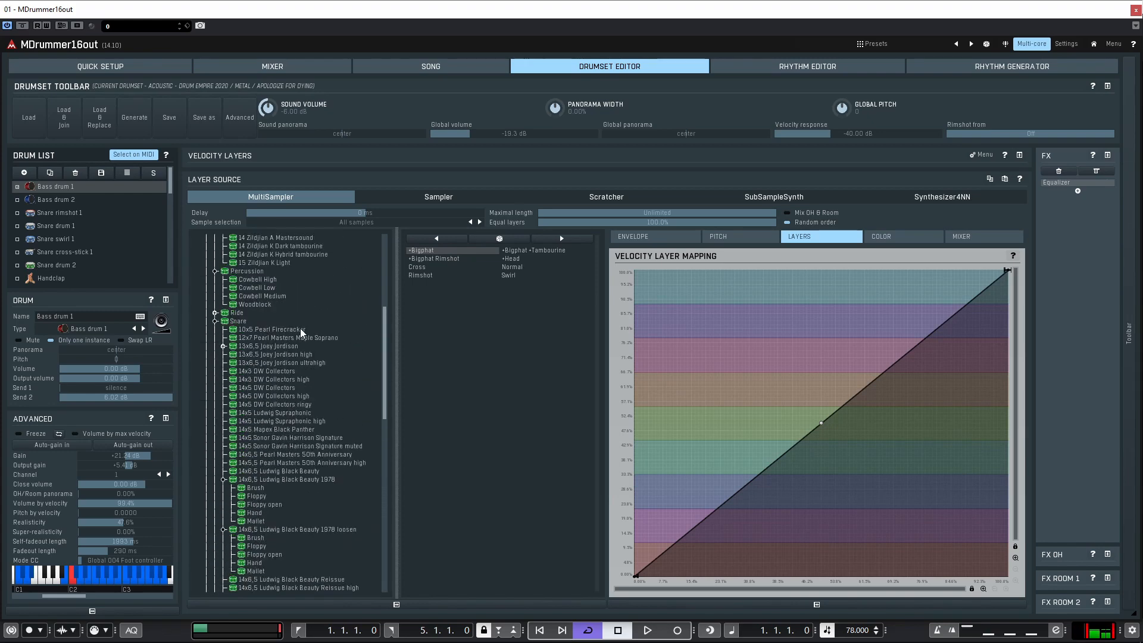
{"action": "scroll", "coordinate": [300, 328], "scroll_direction": "up", "scroll_amount": 9}
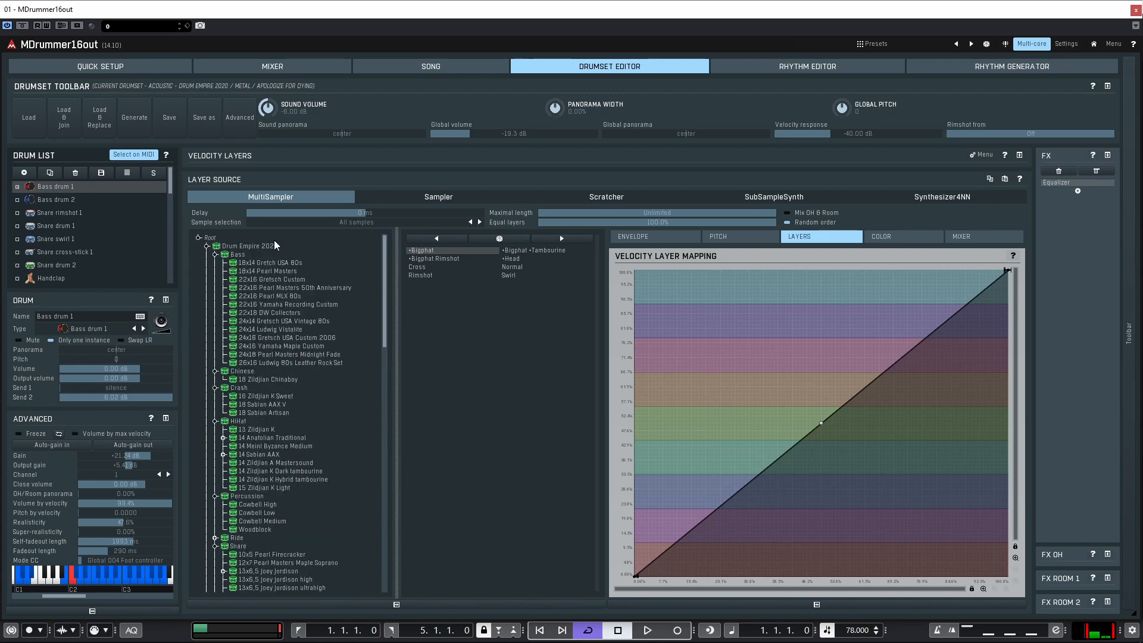
{"action": "left_click", "coordinate": [262, 263]}
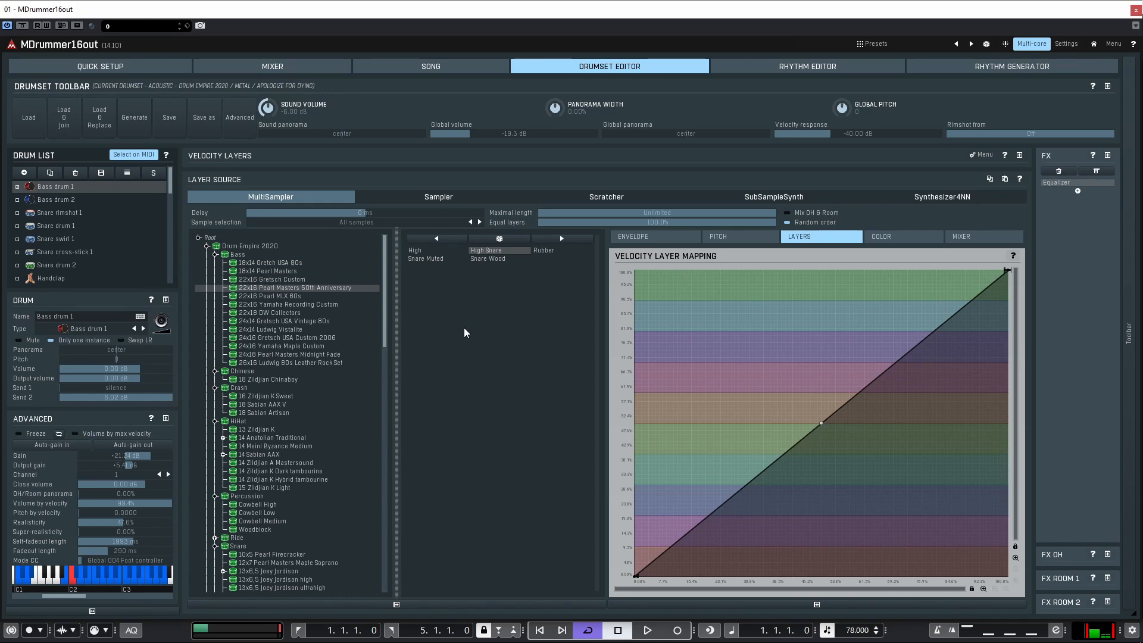
{"action": "left_click", "coordinate": [639, 238]}
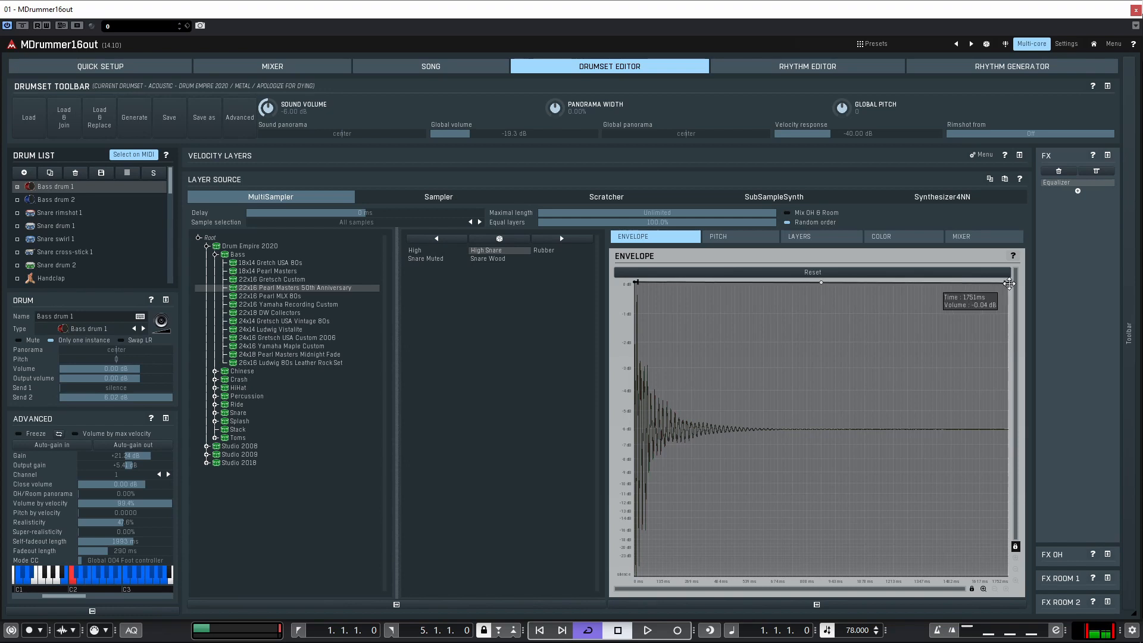
Step: Shape the volume envelope into a curved fade to the bottom with an extra middle point, and return it to a flat line
{"action": "left_click_drag", "start_coordinate": [1003, 282], "coordinate": [1003, 548]}
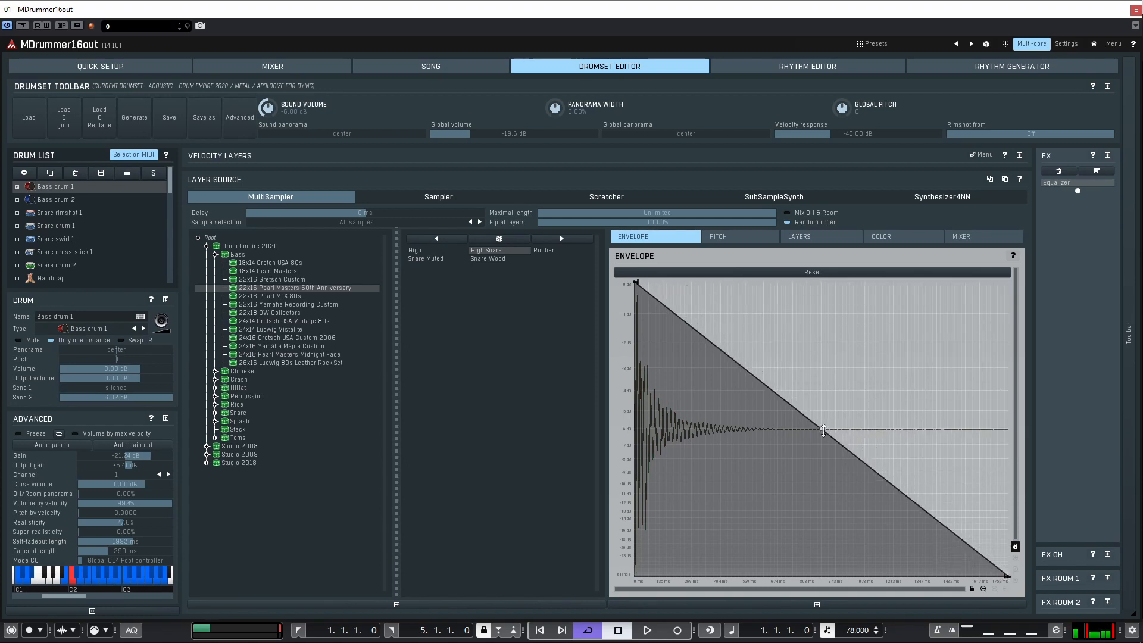
{"action": "left_click_drag", "start_coordinate": [822, 413], "coordinate": [755, 599]}
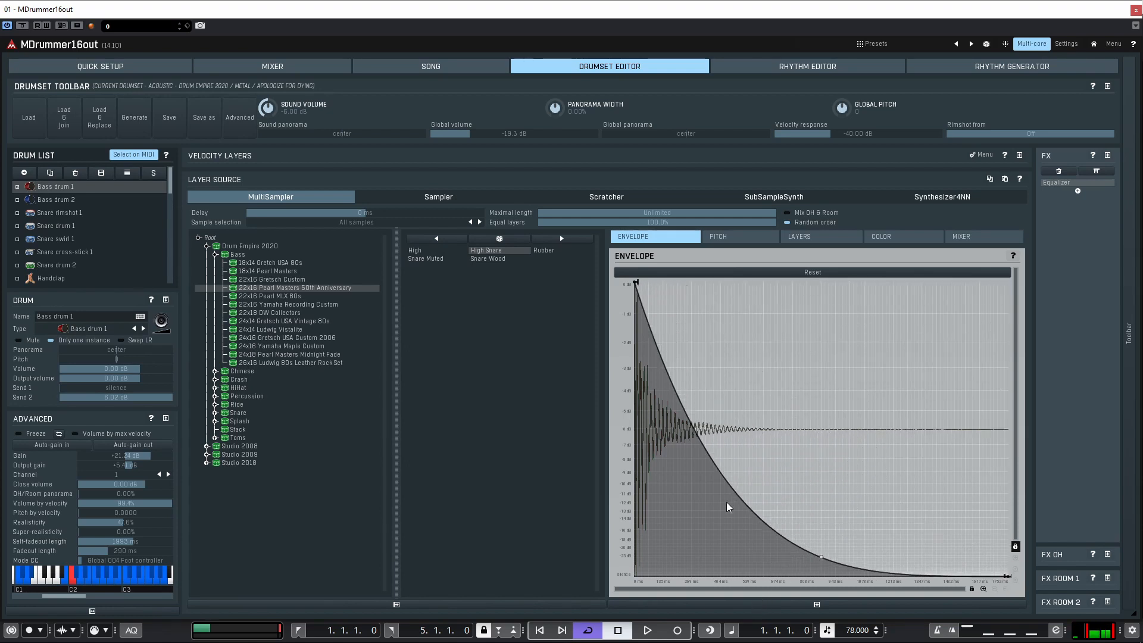
{"action": "double_click", "coordinate": [699, 442]}
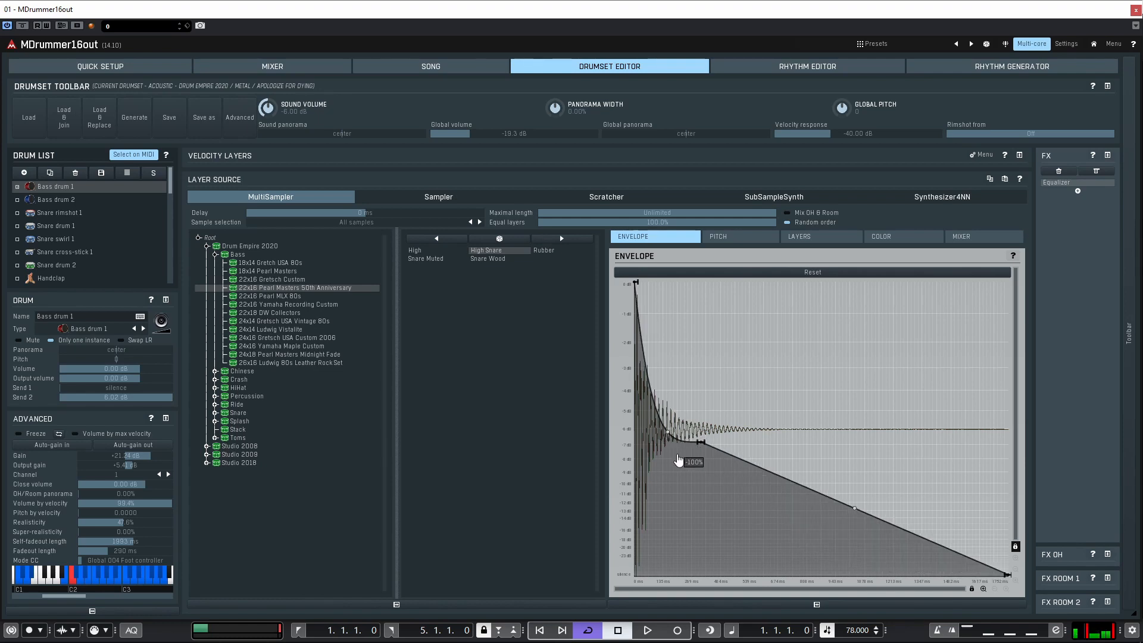
{"action": "left_click_drag", "start_coordinate": [696, 447], "coordinate": [1024, 238]}
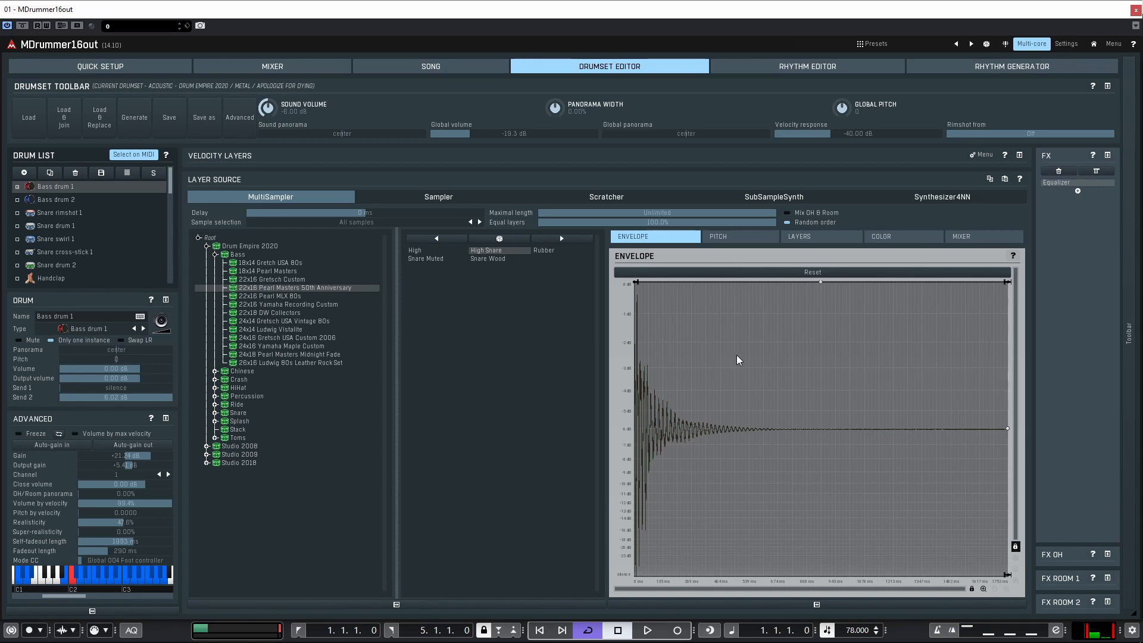
Step: Open the properties of all volume envelope points, and browse the ONLINE EXCHANGE envelope presets
{"action": "right_click", "coordinate": [751, 357]}
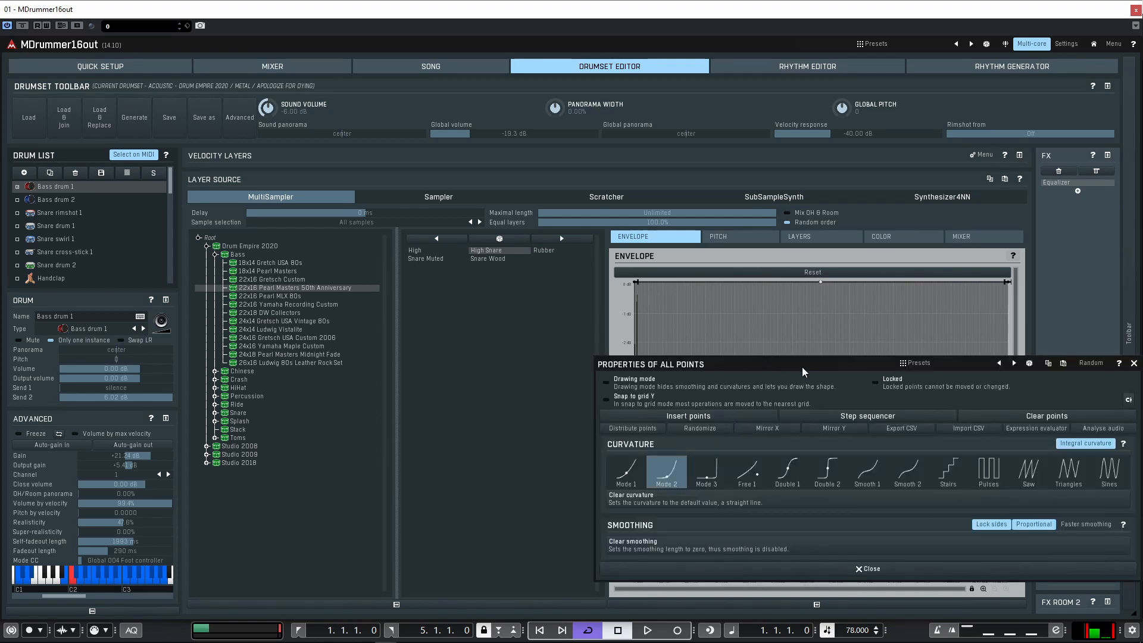
{"action": "left_click_drag", "start_coordinate": [805, 365], "coordinate": [574, 238]}
{"action": "left_click", "coordinate": [689, 237]}
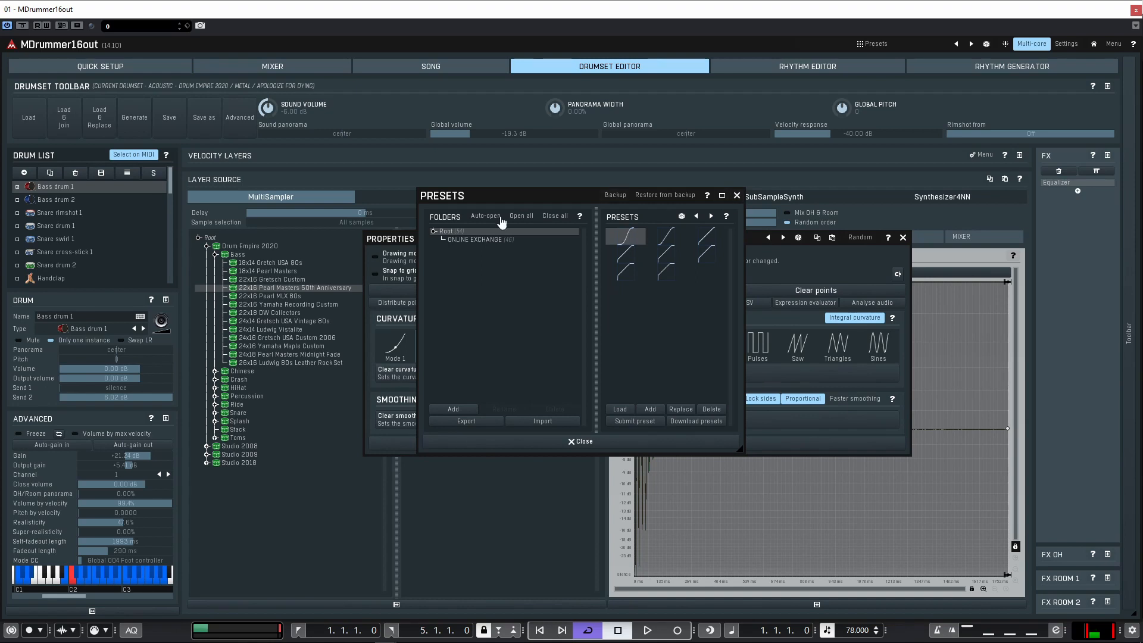
{"action": "left_click", "coordinate": [470, 241]}
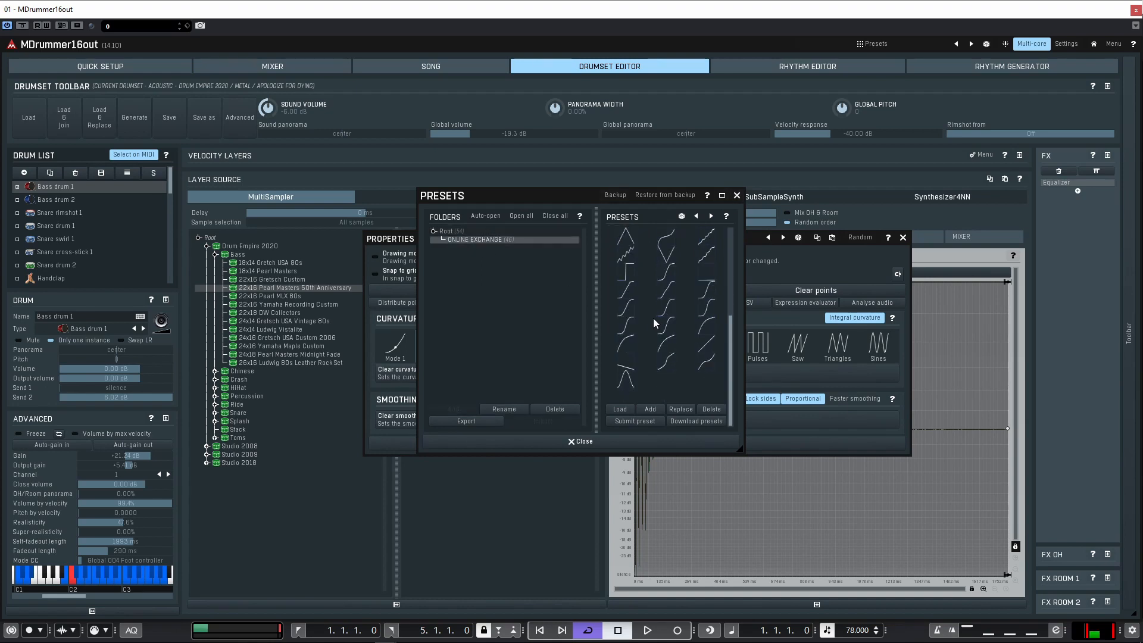
{"action": "left_click", "coordinate": [737, 195]}
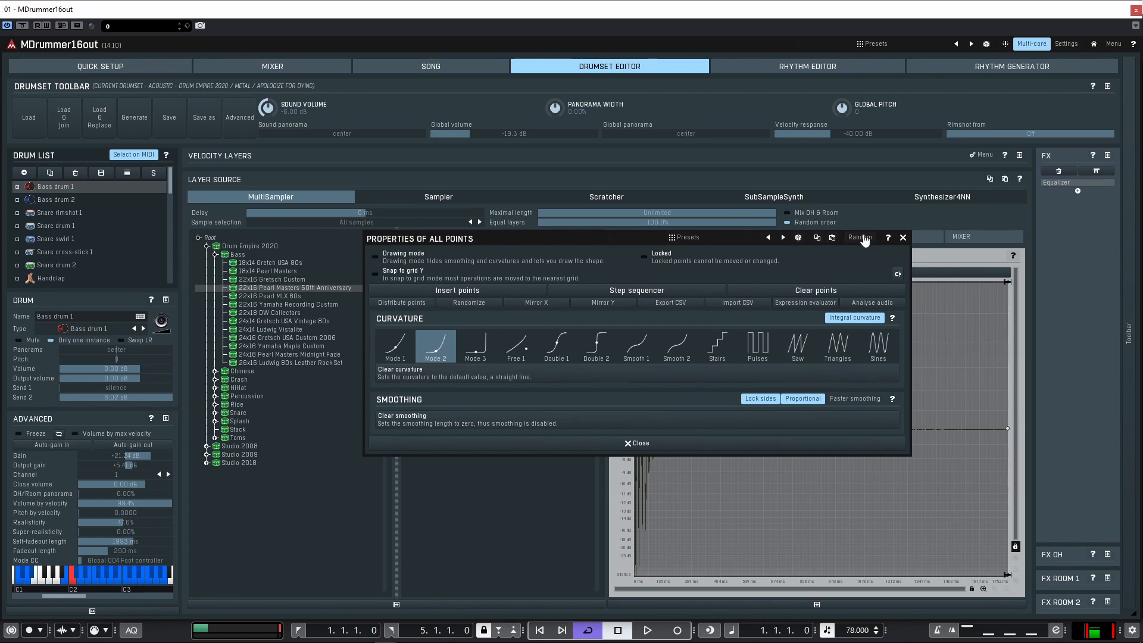
Step: Sketch a freehand decaying volume envelope using Drawing mode, and reset the envelope
{"action": "left_click", "coordinate": [451, 262]}
{"action": "left_click", "coordinate": [873, 533]}
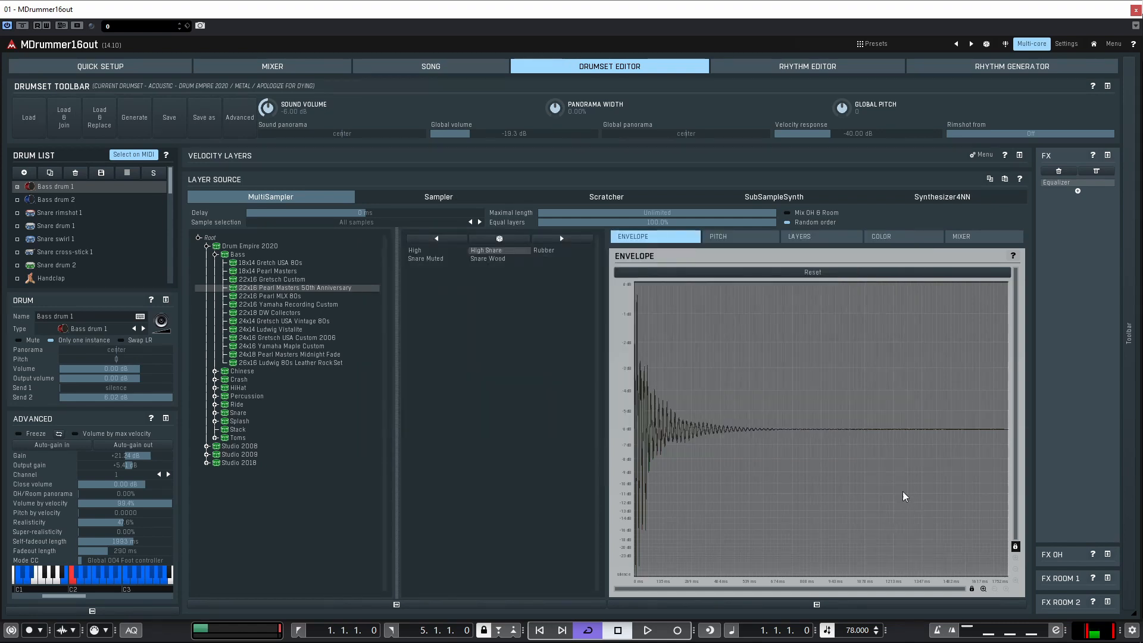
{"action": "mouse_move", "coordinate": [902, 491]}
{"action": "left_mouse_down"}
{"action": "mouse_move", "coordinate": [841, 448]}
{"action": "mouse_move", "coordinate": [749, 412]}
{"action": "mouse_move", "coordinate": [692, 412]}
{"action": "mouse_move", "coordinate": [828, 443]}
{"action": "mouse_move", "coordinate": [928, 441]}
{"action": "left_mouse_up"}
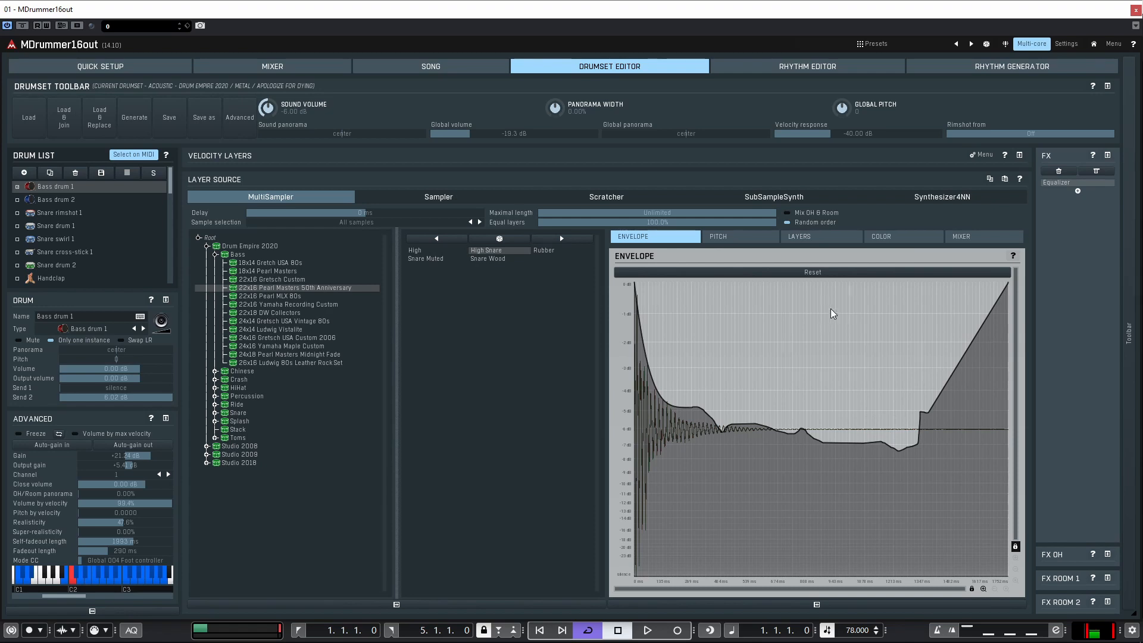
{"action": "left_click", "coordinate": [817, 273]}
Step: Disable Drawing mode for the volume envelope, and try Insert points before resetting the envelope
{"action": "right_click", "coordinate": [846, 350]}
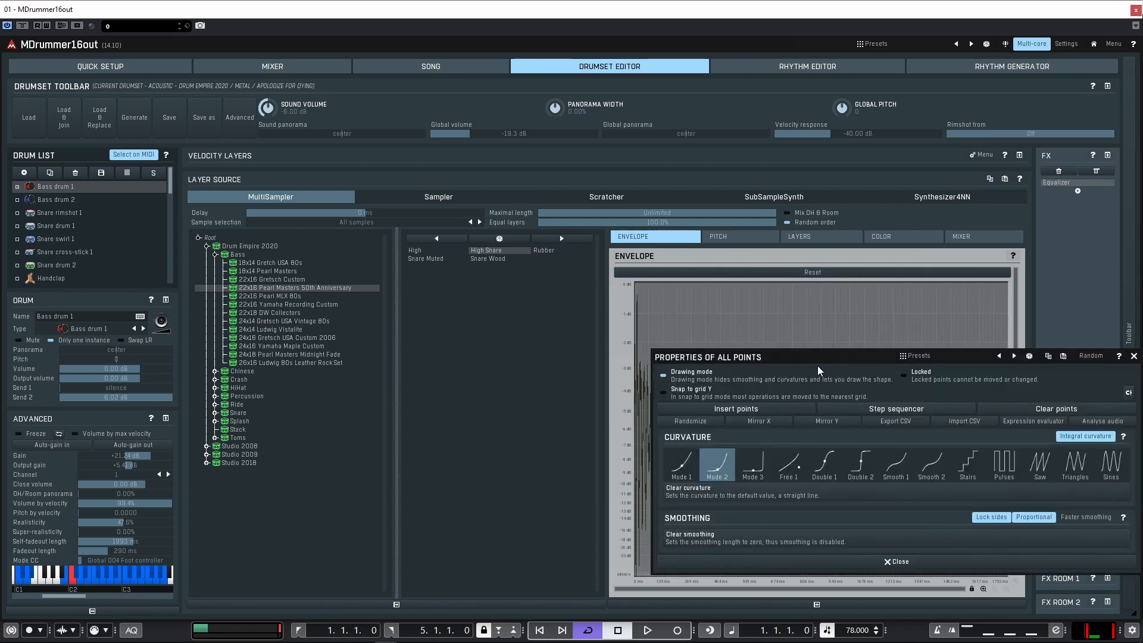
{"action": "left_click_drag", "start_coordinate": [816, 365], "coordinate": [611, 325]}
{"action": "left_click", "coordinate": [457, 335]}
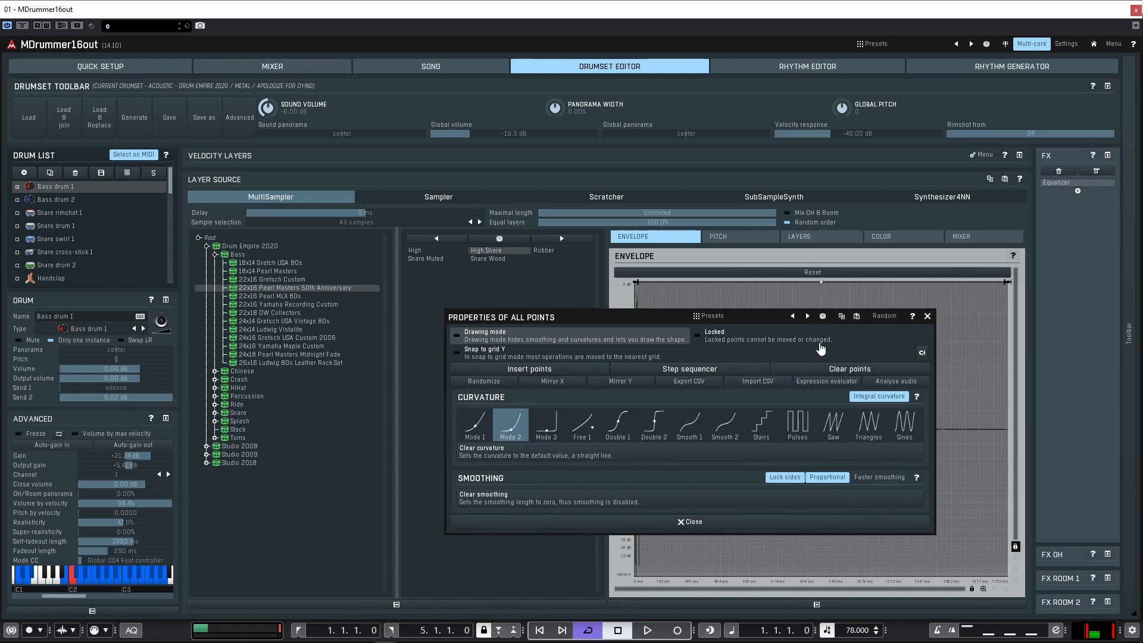
{"action": "left_click", "coordinate": [530, 374]}
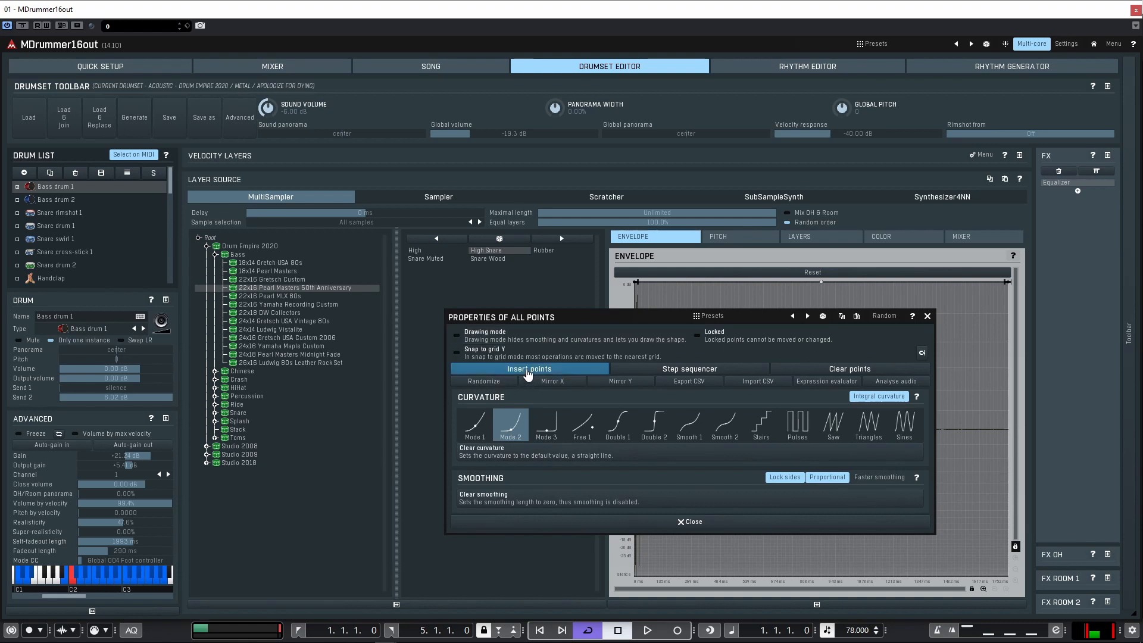
{"action": "left_click", "coordinate": [828, 274]}
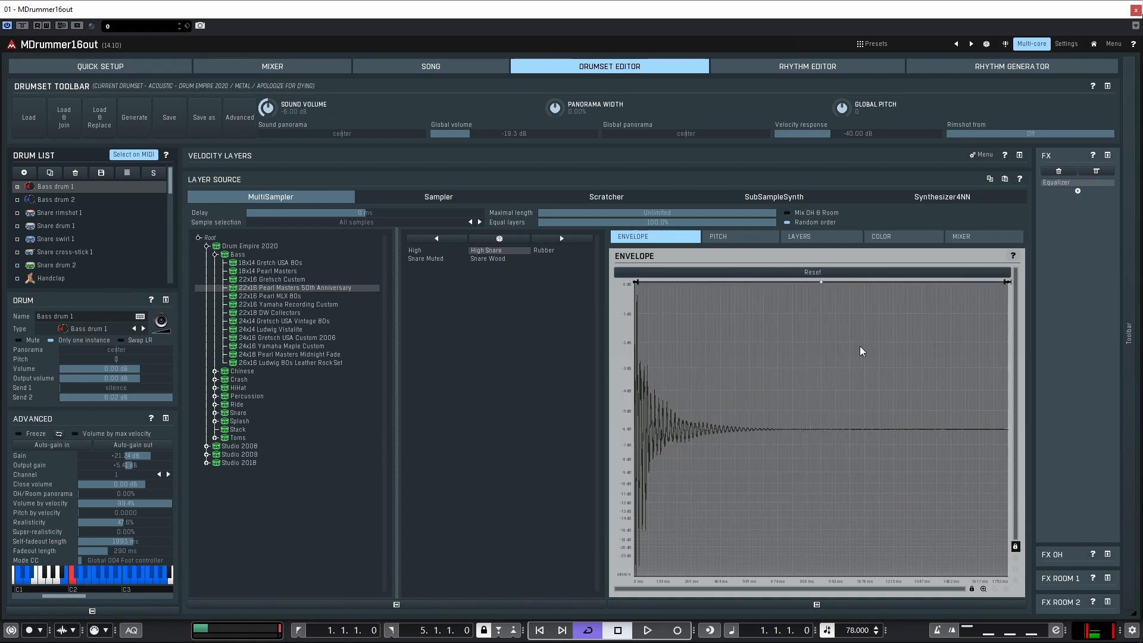
Step: Generate an 8-step volume envelope with the Step sequencer, lowering the second step to near the bottom, and reset the envelope
{"action": "right_click", "coordinate": [860, 346]}
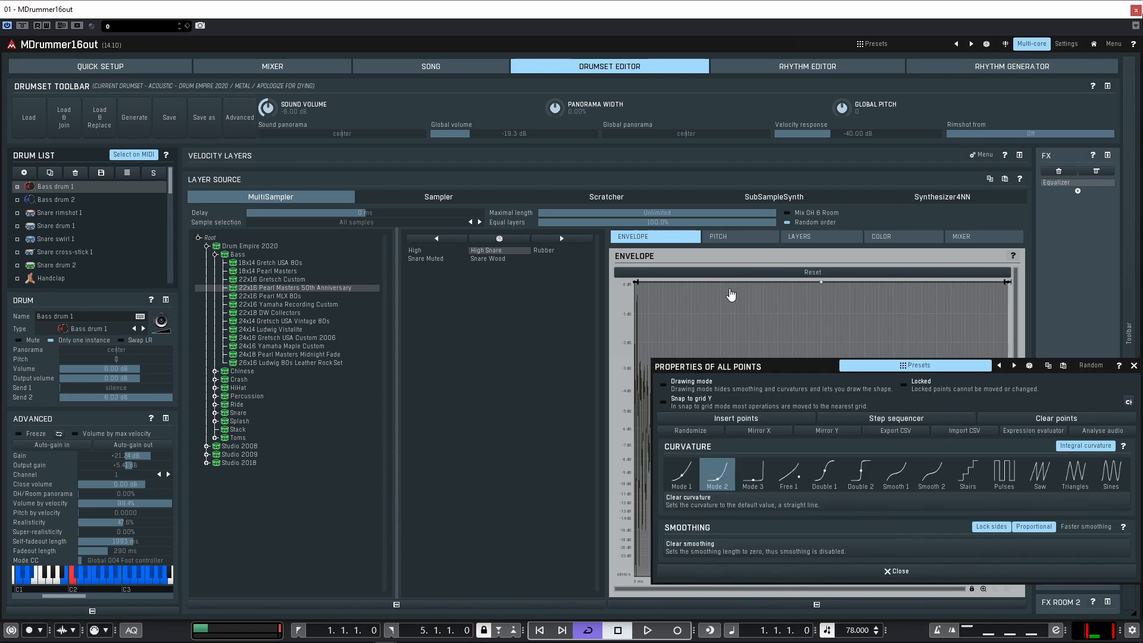
{"action": "left_click_drag", "start_coordinate": [789, 362], "coordinate": [535, 264]}
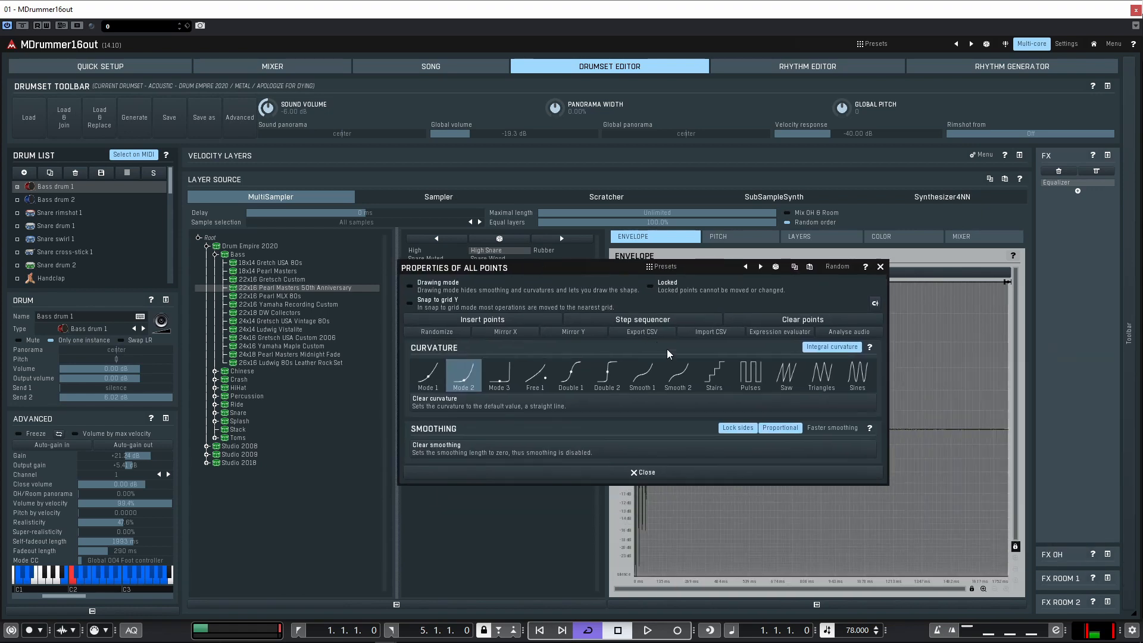
{"action": "left_click", "coordinate": [646, 320]}
{"action": "left_click", "coordinate": [565, 333]}
{"action": "mouse_move", "coordinate": [564, 330]}
{"action": "left_mouse_down"}
{"action": "mouse_move", "coordinate": [502, 310]}
{"action": "mouse_move", "coordinate": [658, 302]}
{"action": "mouse_move", "coordinate": [520, 357]}
{"action": "left_mouse_up"}
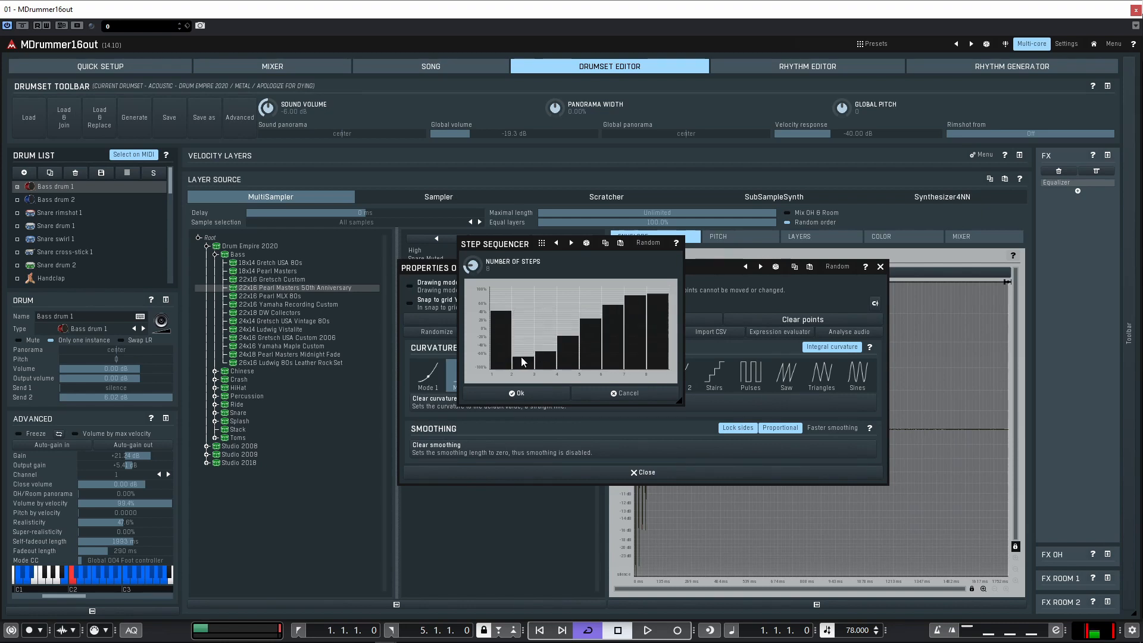
{"action": "left_click", "coordinate": [551, 394]}
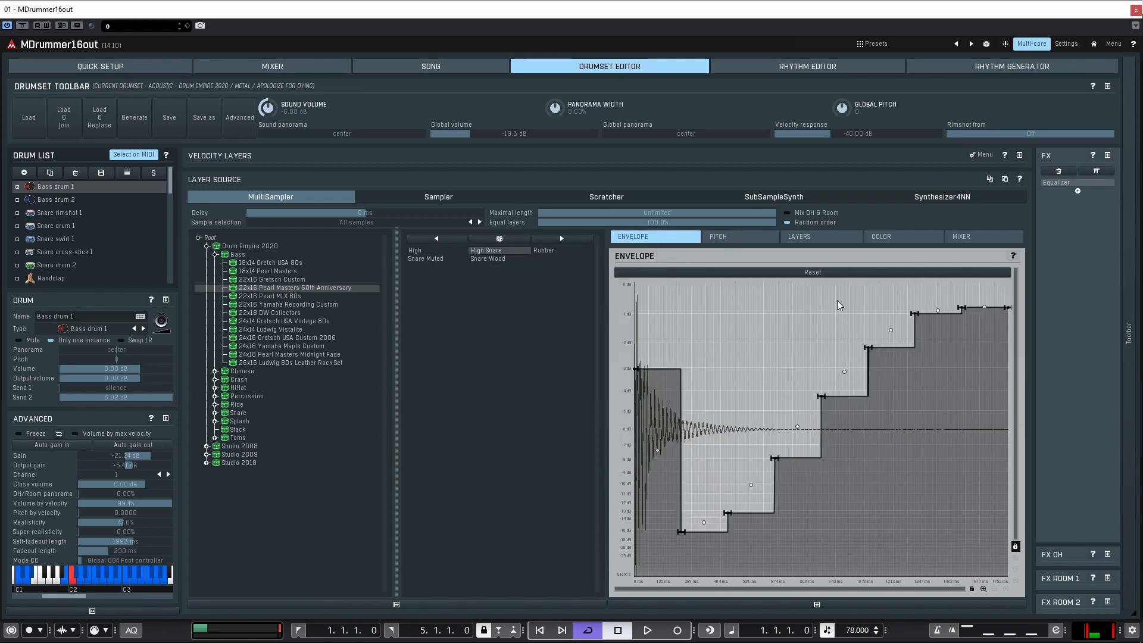
{"action": "left_click", "coordinate": [840, 273]}
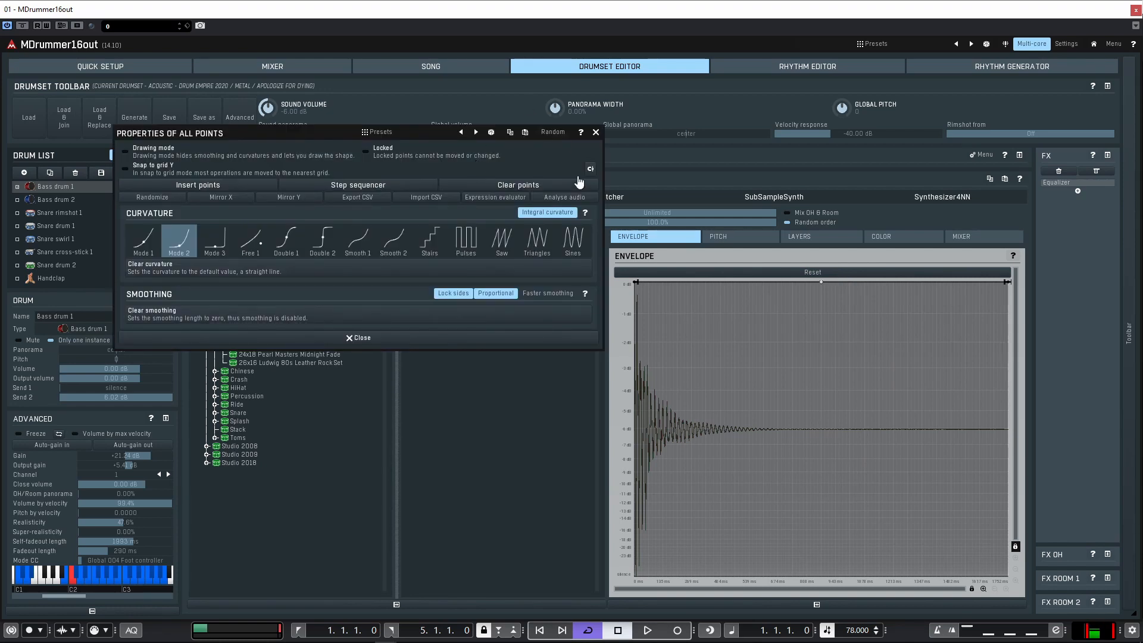
{"action": "left_click", "coordinate": [357, 338]}
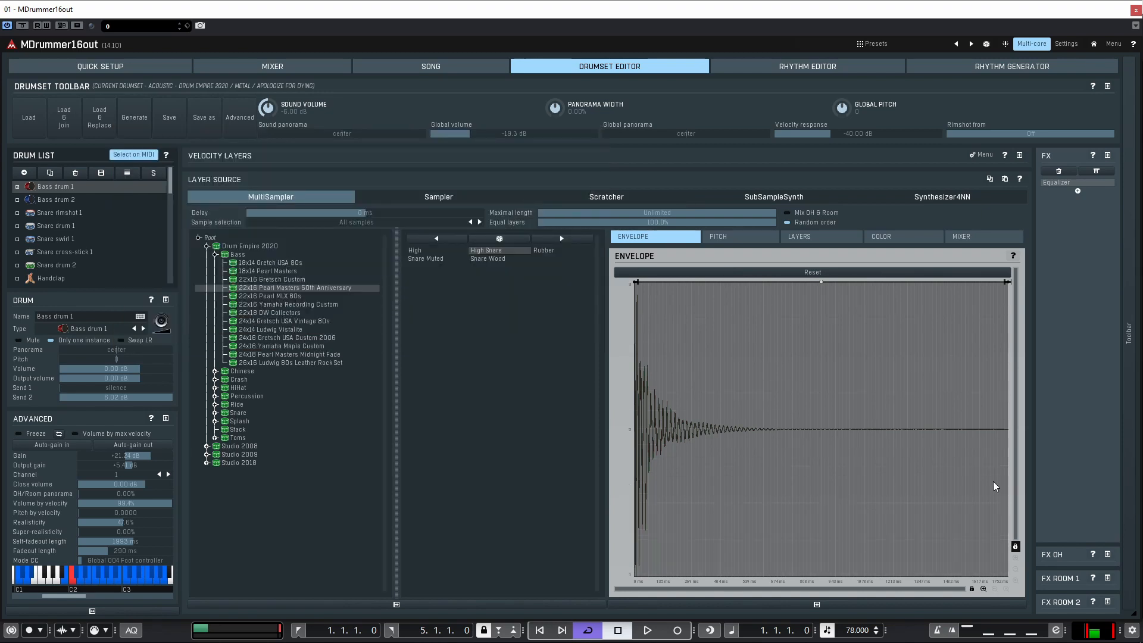
Step: Zoom in on the volume envelope's time axis and return to the full sample length
{"action": "left_click", "coordinate": [984, 588]}
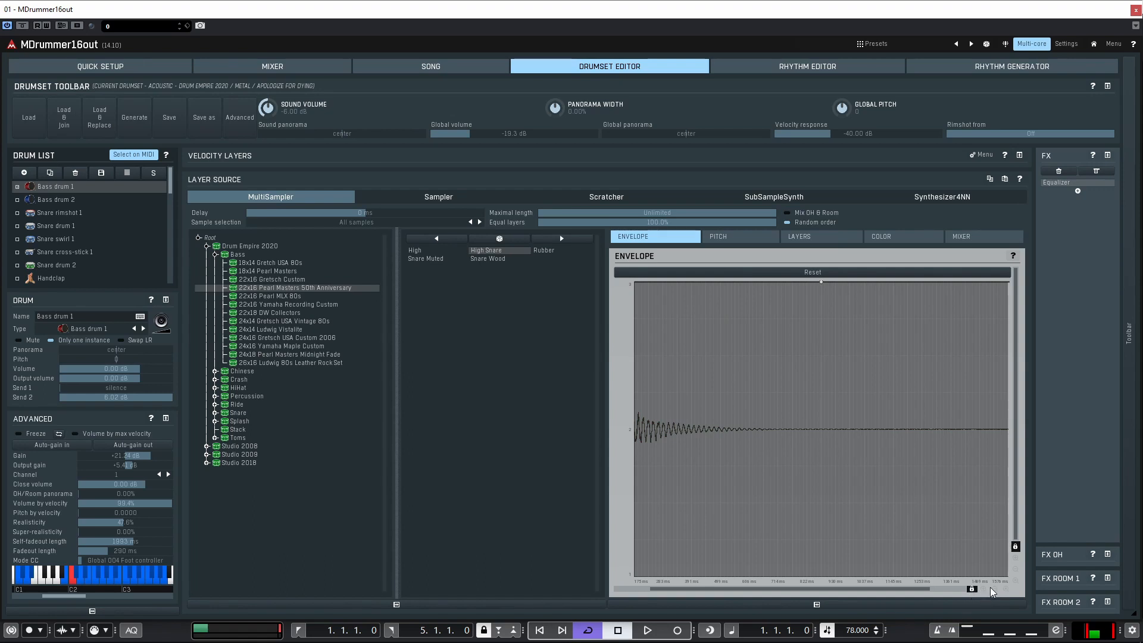
{"action": "left_click", "coordinate": [995, 588]}
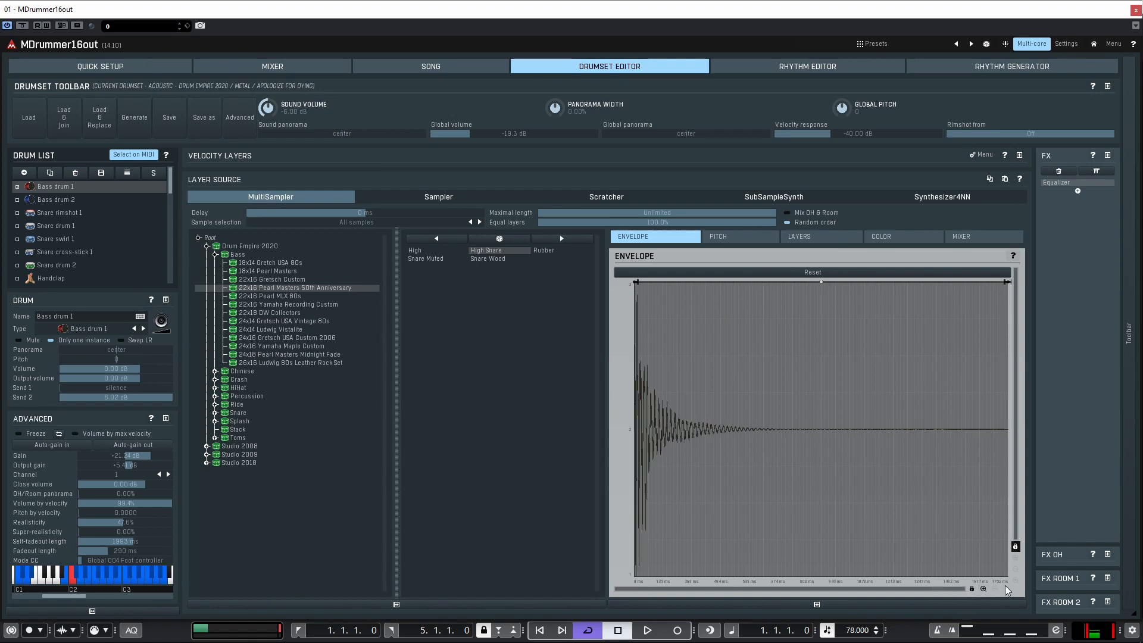
{"action": "left_click", "coordinate": [1016, 550]}
Step: Enable Bass drum 1's pitch envelope, and open the properties of all its points
{"action": "left_click", "coordinate": [726, 238]}
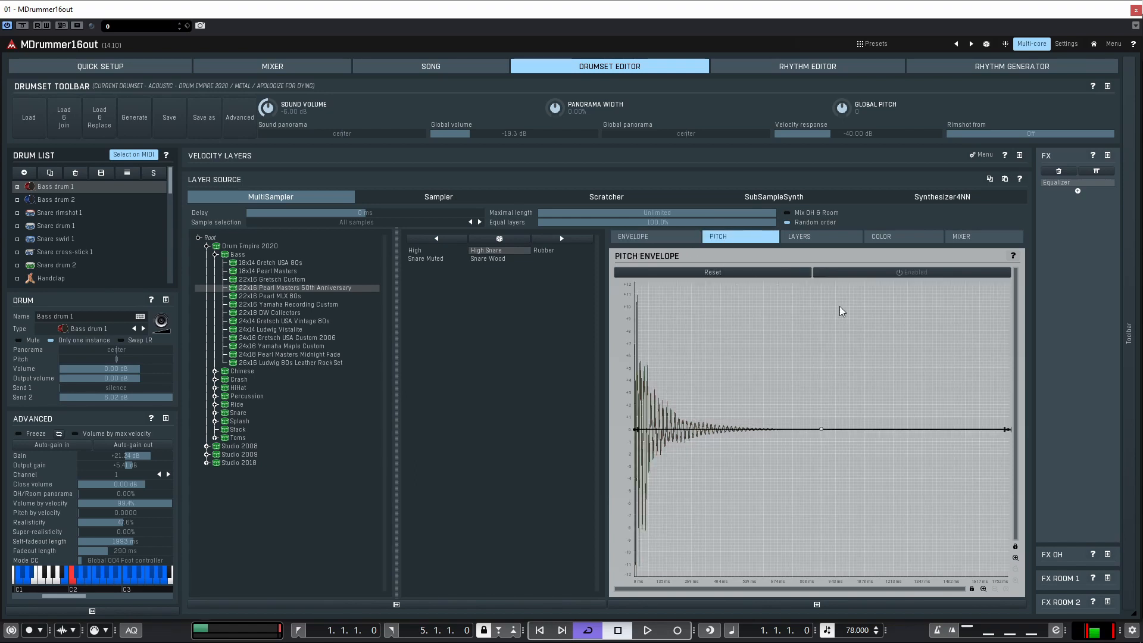
{"action": "left_click", "coordinate": [889, 276]}
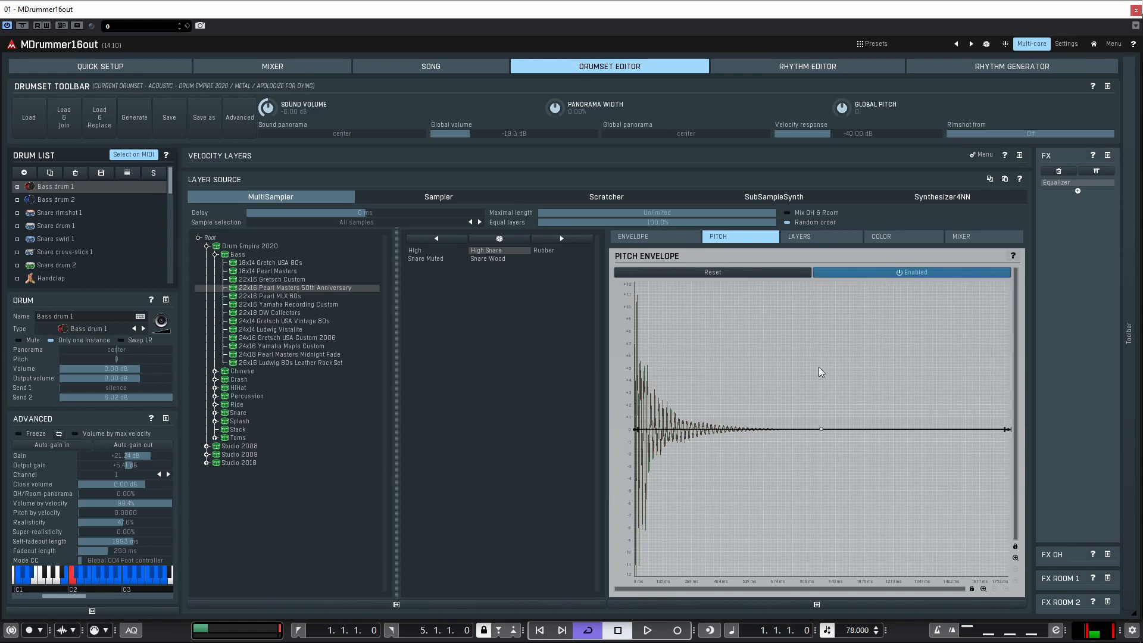
{"action": "right_click", "coordinate": [805, 370]}
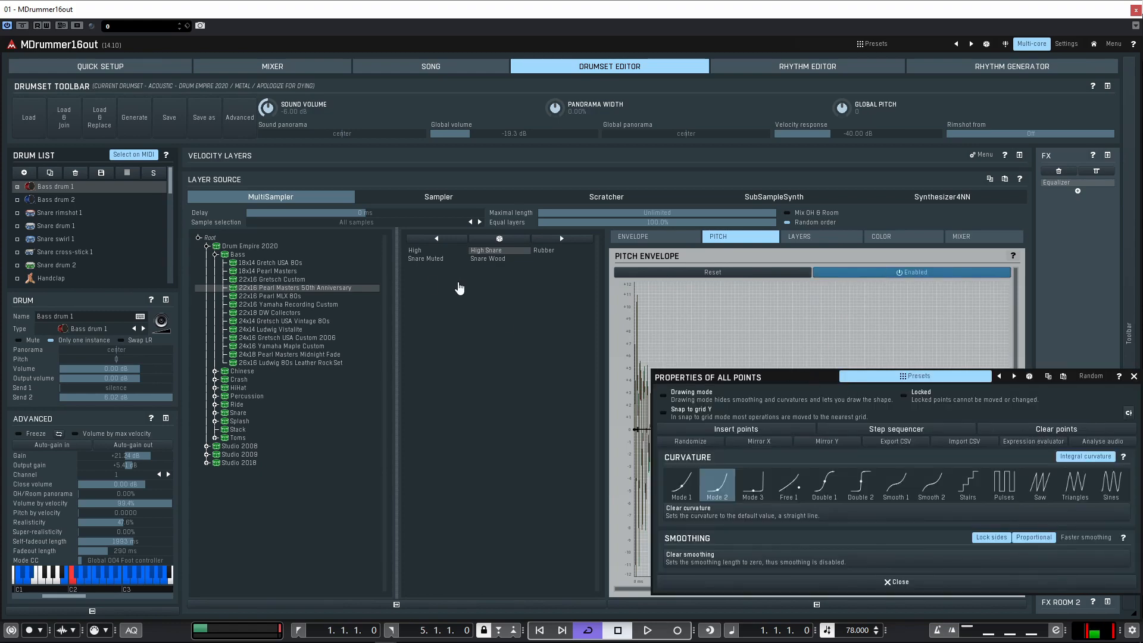
Step: Look at the envelope shape presets, and close the point properties of the pitch envelope
{"action": "left_click", "coordinate": [864, 382]}
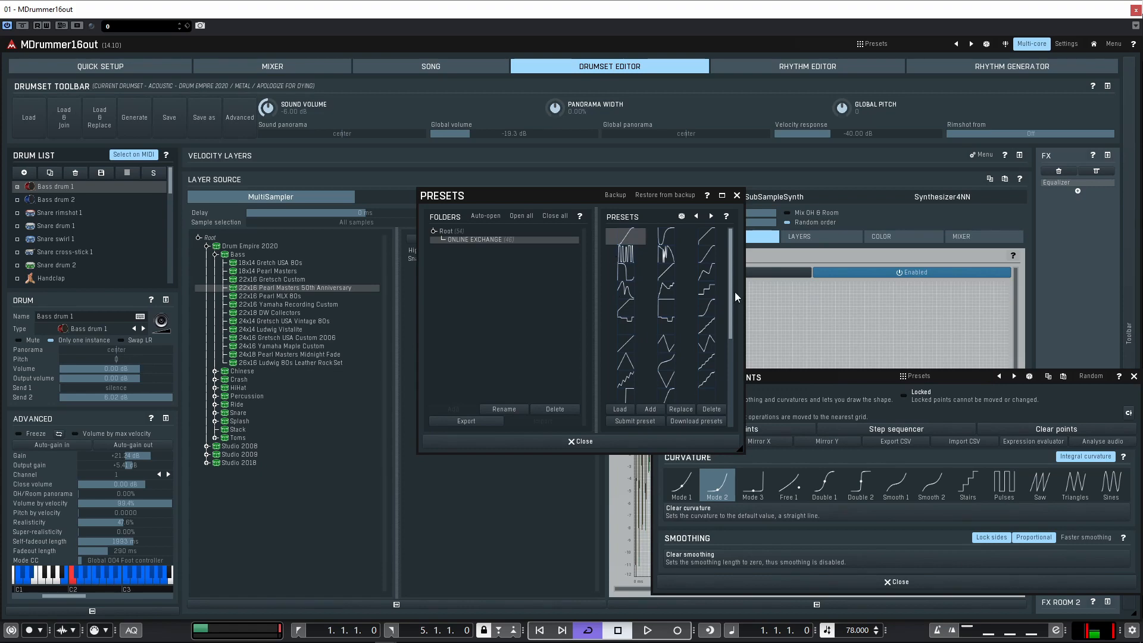
{"action": "left_click", "coordinate": [743, 198]}
{"action": "left_click_drag", "start_coordinate": [784, 377], "coordinate": [300, 198]}
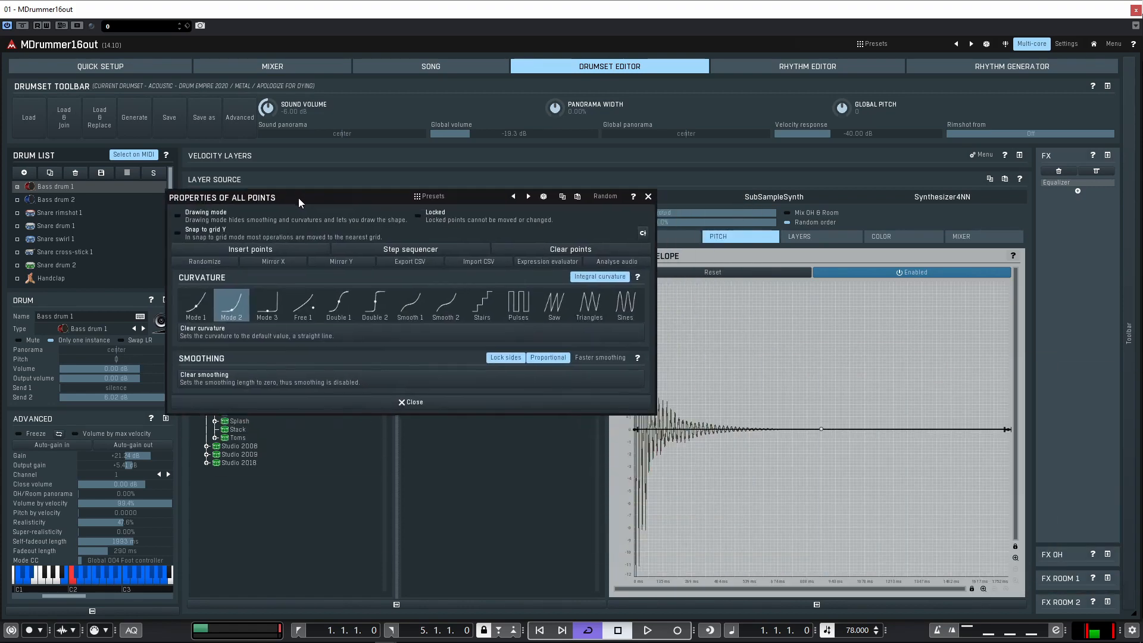
{"action": "left_click", "coordinate": [652, 196]}
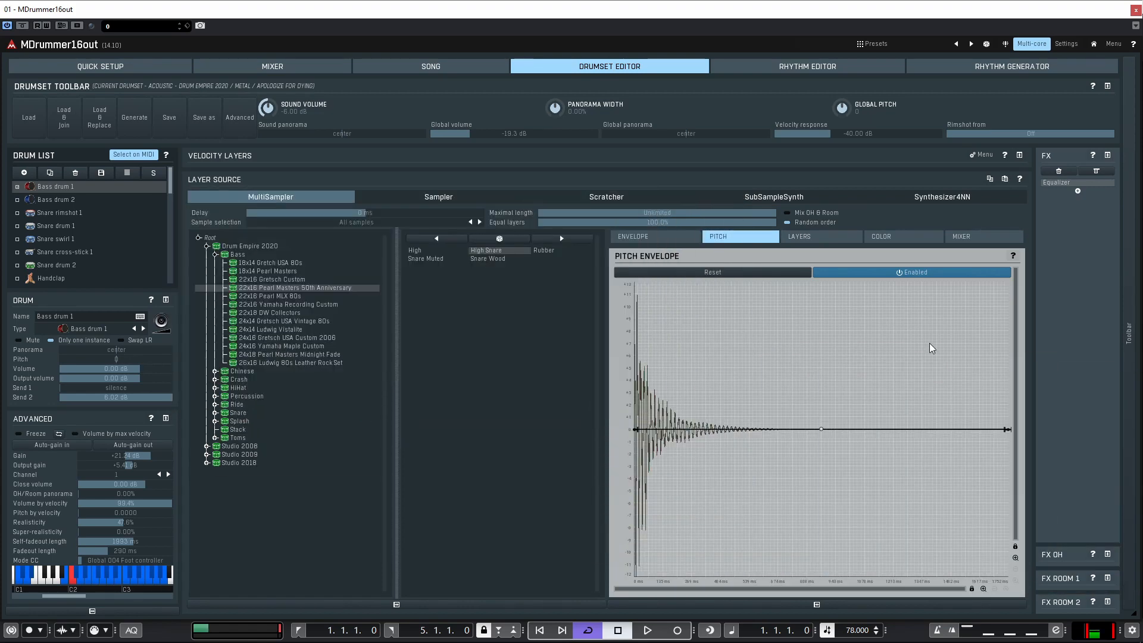
Step: Raise the pitch envelope's start point to +12, try the sound with the envelope enabled, and leave the envelope disabled
{"action": "left_click", "coordinate": [896, 272]}
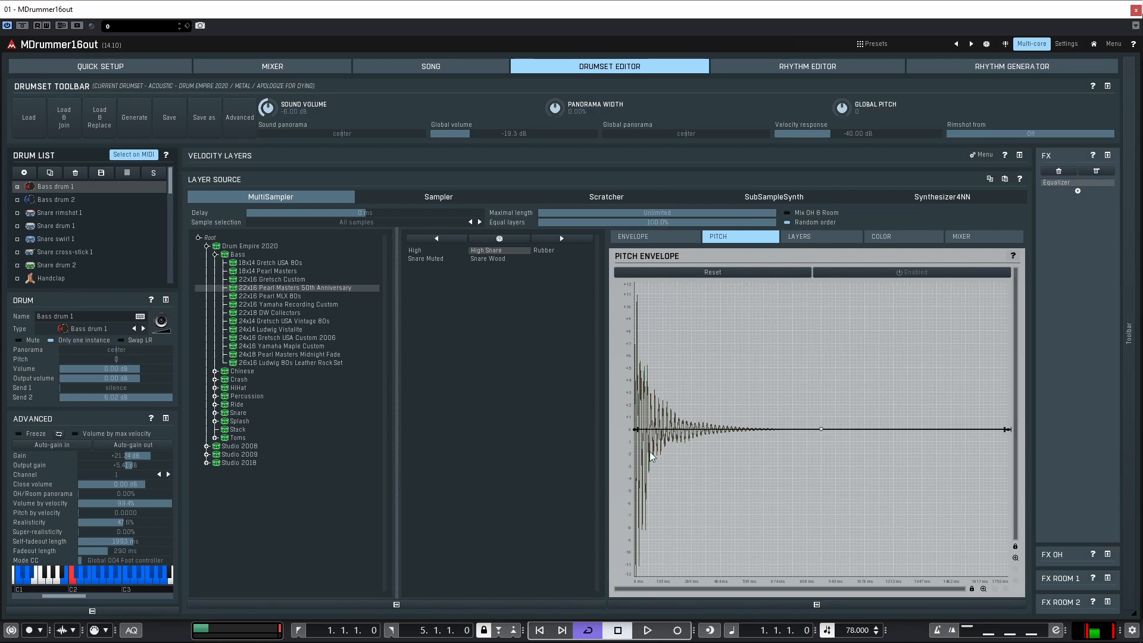
{"action": "left_click_drag", "start_coordinate": [636, 429], "coordinate": [624, 278]}
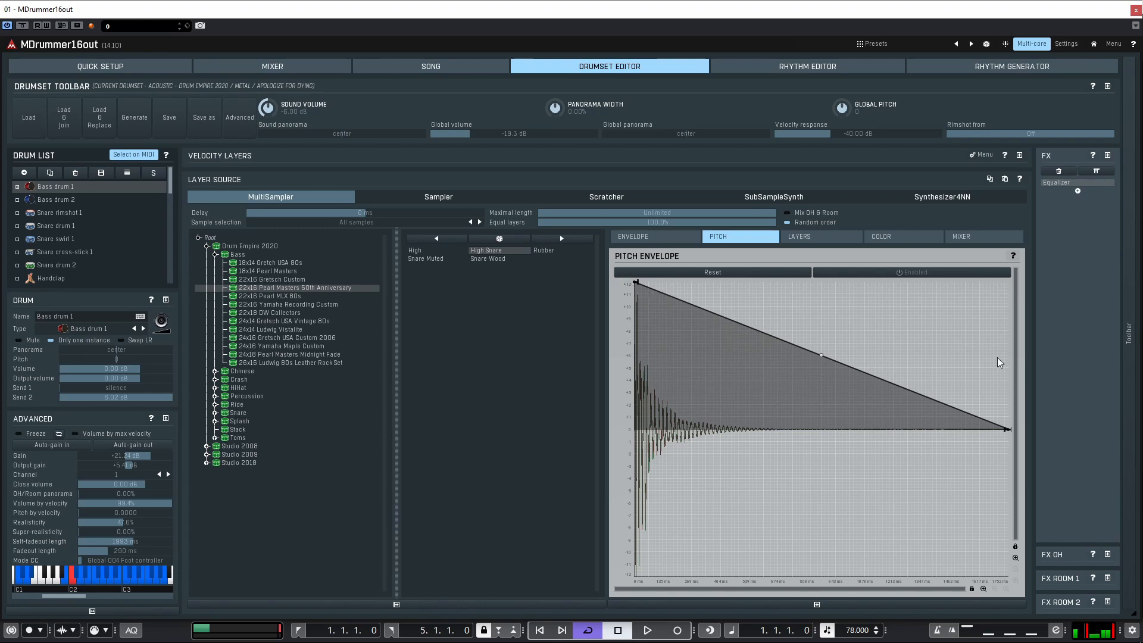
{"action": "left_click", "coordinate": [928, 273]}
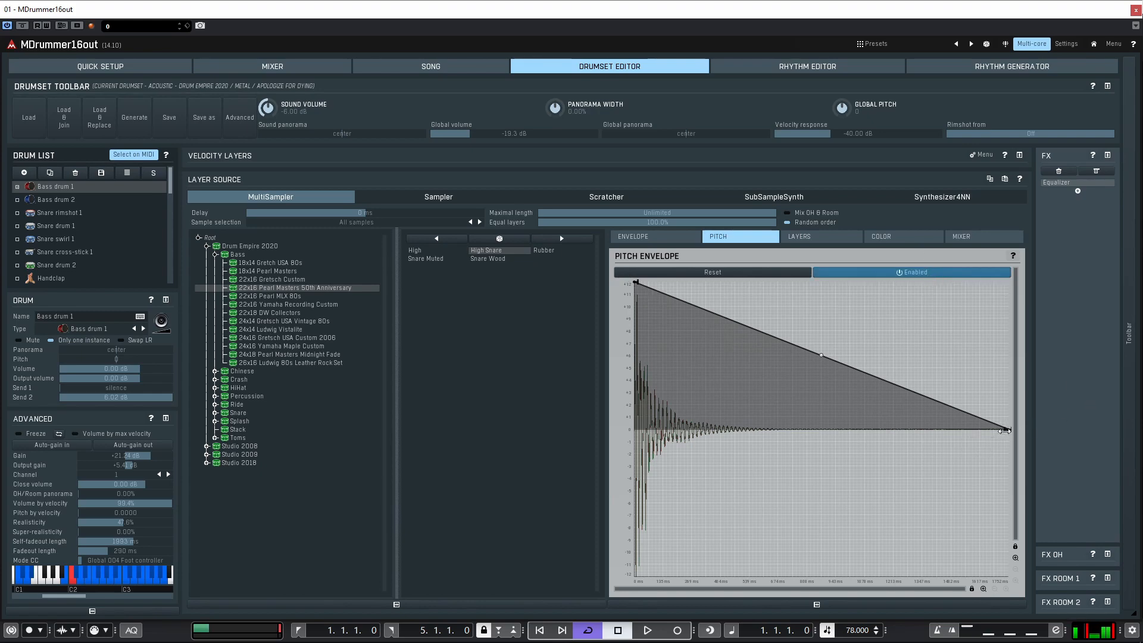
{"action": "mouse_move", "coordinate": [1005, 430]}
{"action": "left_mouse_down"}
{"action": "mouse_move", "coordinate": [1015, 574]}
{"action": "mouse_move", "coordinate": [1005, 284]}
{"action": "mouse_move", "coordinate": [1033, 612]}
{"action": "mouse_move", "coordinate": [1022, 343]}
{"action": "mouse_move", "coordinate": [1022, 447]}
{"action": "mouse_move", "coordinate": [1022, 429]}
{"action": "left_mouse_up"}
{"action": "left_click", "coordinate": [938, 275]}
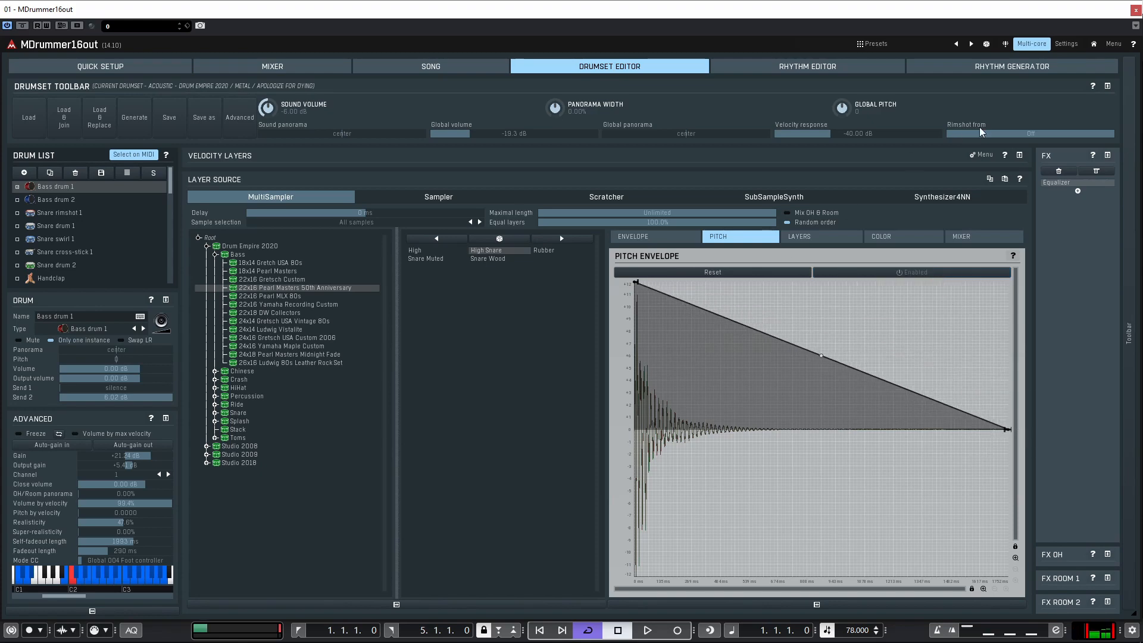
Step: Try the multitrack color pad and its Global option, and bend the velocity layer mapping curve at its midpoint
{"action": "left_click", "coordinate": [887, 239]}
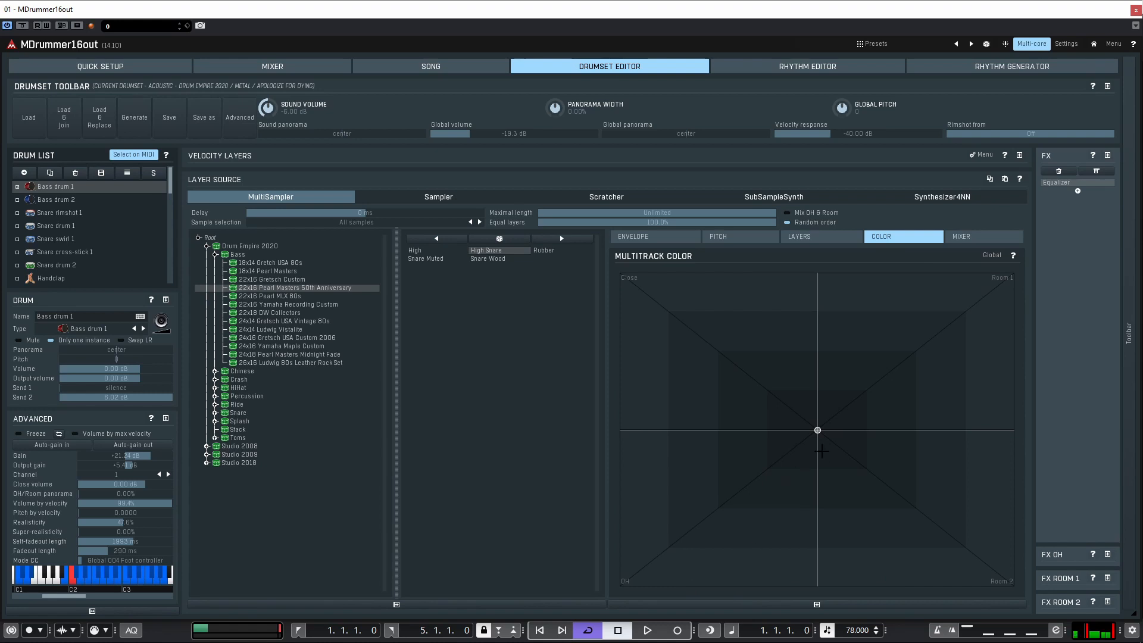
{"action": "mouse_move", "coordinate": [818, 430]}
{"action": "left_mouse_down"}
{"action": "mouse_move", "coordinate": [702, 329]}
{"action": "mouse_move", "coordinate": [683, 271]}
{"action": "mouse_move", "coordinate": [1050, 260]}
{"action": "mouse_move", "coordinate": [1066, 516]}
{"action": "mouse_move", "coordinate": [1089, 604]}
{"action": "mouse_move", "coordinate": [619, 589]}
{"action": "mouse_move", "coordinate": [829, 421]}
{"action": "mouse_move", "coordinate": [811, 423]}
{"action": "mouse_move", "coordinate": [789, 341]}
{"action": "mouse_move", "coordinate": [608, 271]}
{"action": "mouse_move", "coordinate": [840, 432]}
{"action": "mouse_move", "coordinate": [818, 430]}
{"action": "left_mouse_up"}
{"action": "left_click", "coordinate": [991, 256]}
{"action": "left_click", "coordinate": [833, 237]}
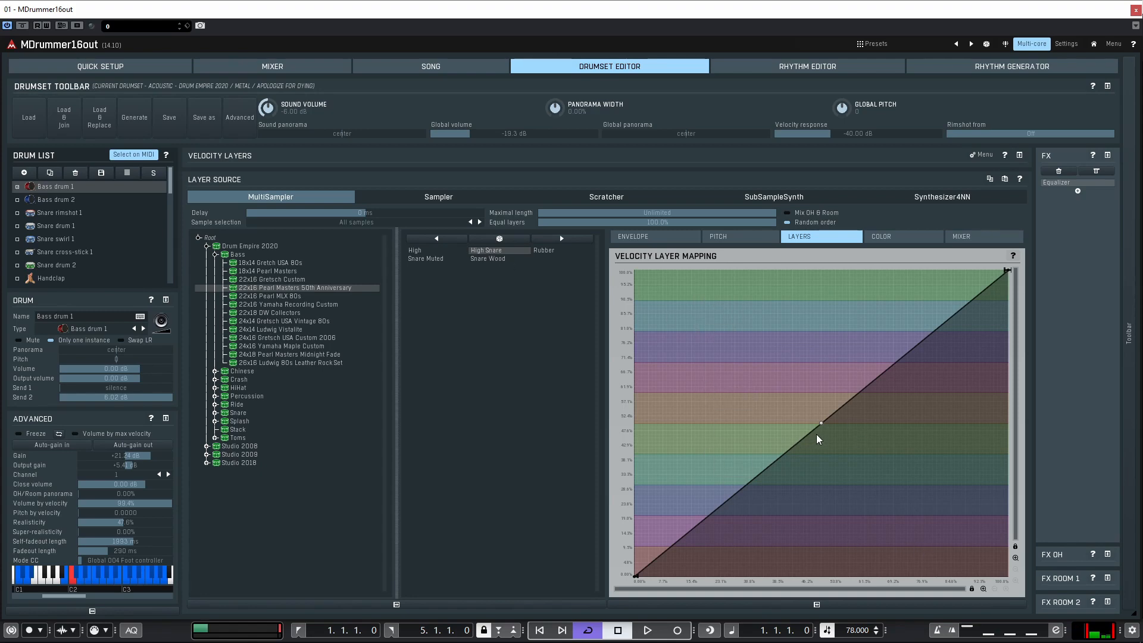
{"action": "left_click_drag", "start_coordinate": [820, 426], "coordinate": [832, 387]}
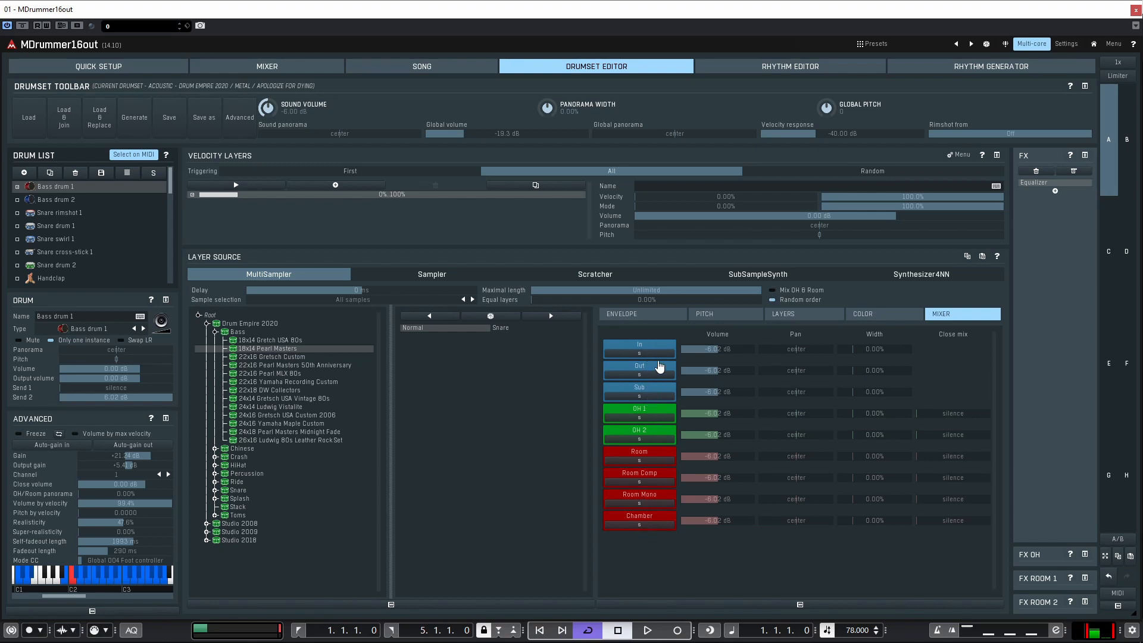
Step: Disable every channel except In in the MultiSampler mixer of the 18x14 Pearl Masters kick
{"action": "left_click", "coordinate": [660, 369]}
{"action": "left_click", "coordinate": [662, 390]}
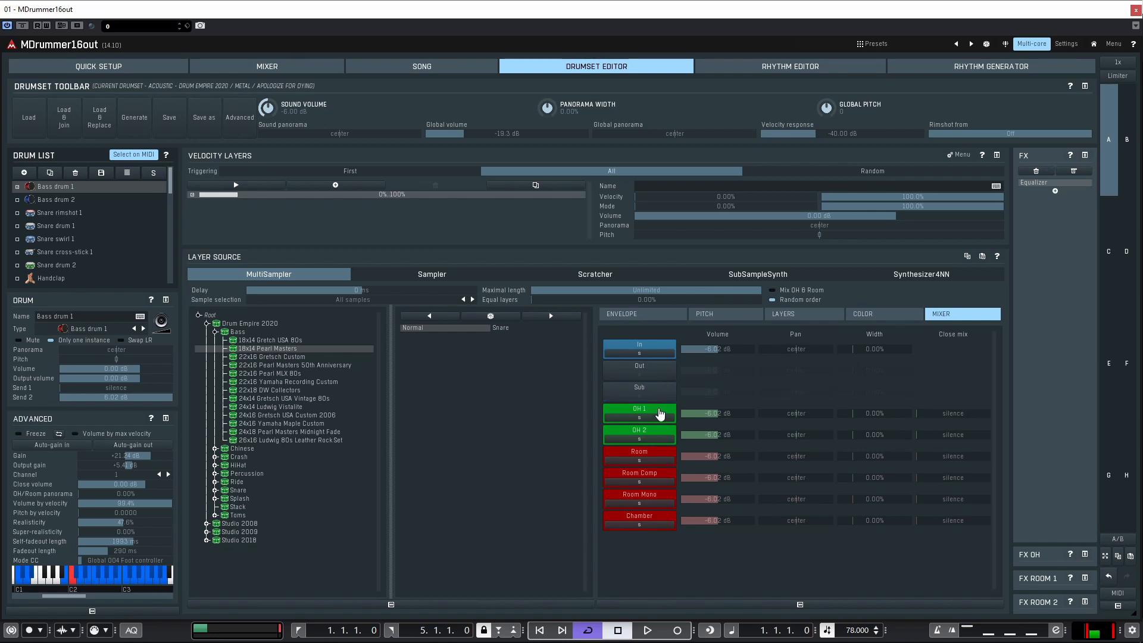
{"action": "left_click", "coordinate": [661, 418]}
{"action": "left_click", "coordinate": [652, 439]}
{"action": "left_click", "coordinate": [652, 457]}
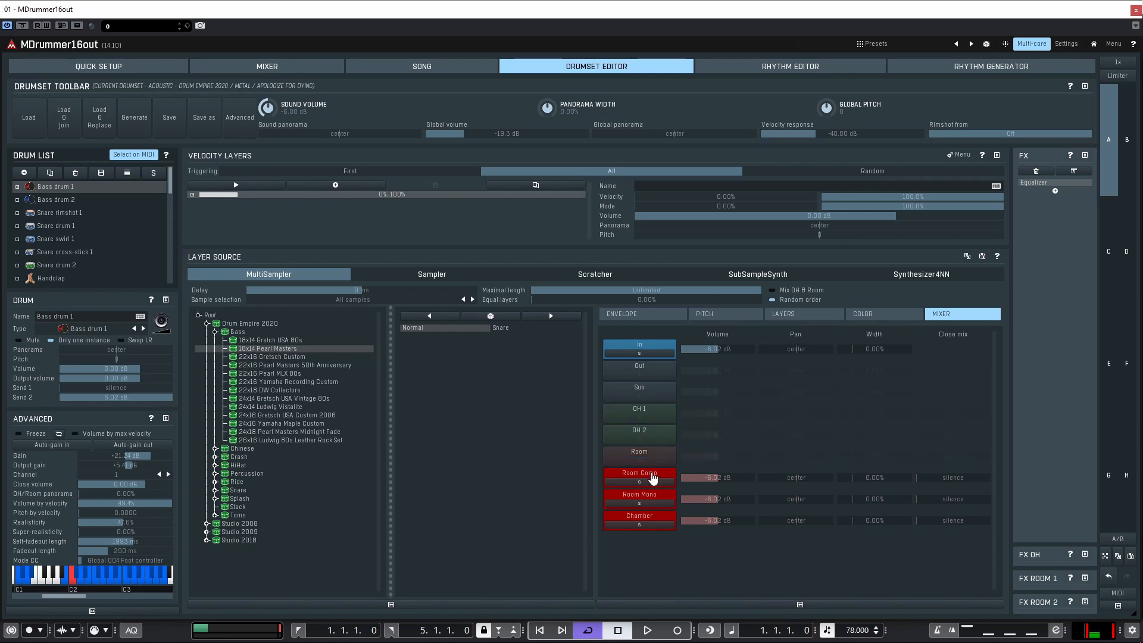
{"action": "left_click", "coordinate": [653, 478]}
{"action": "left_click", "coordinate": [653, 499]}
{"action": "left_click", "coordinate": [653, 518]}
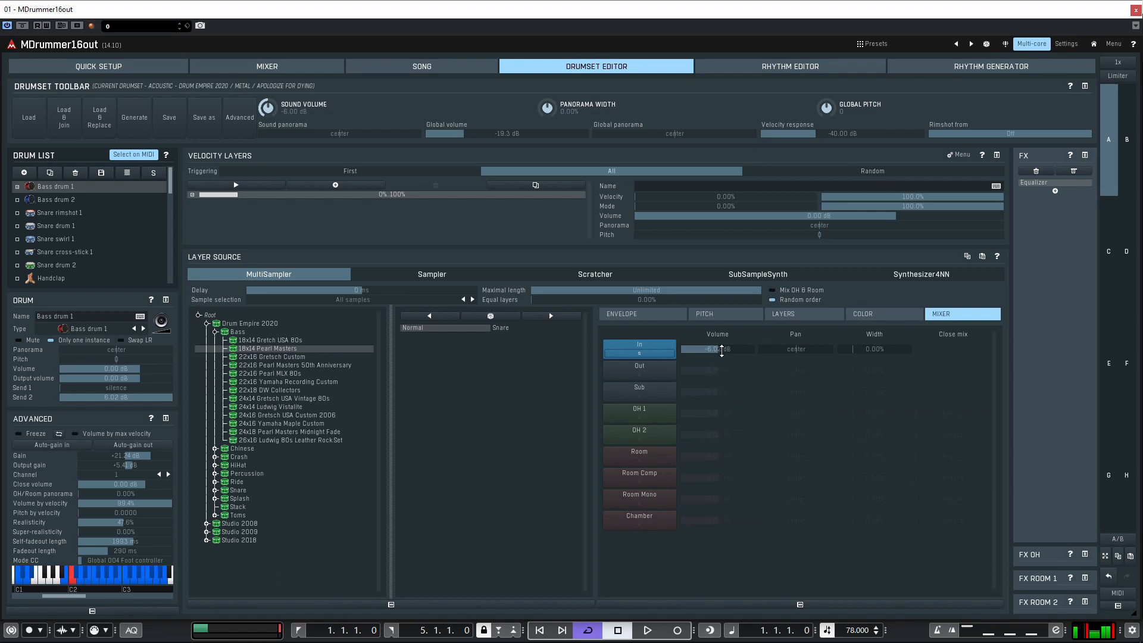
Step: Raise the volumes of the In and Out channels to 6.02 dB in the MultiSampler mixer
{"action": "left_click_drag", "start_coordinate": [721, 350], "coordinate": [722, 315]}
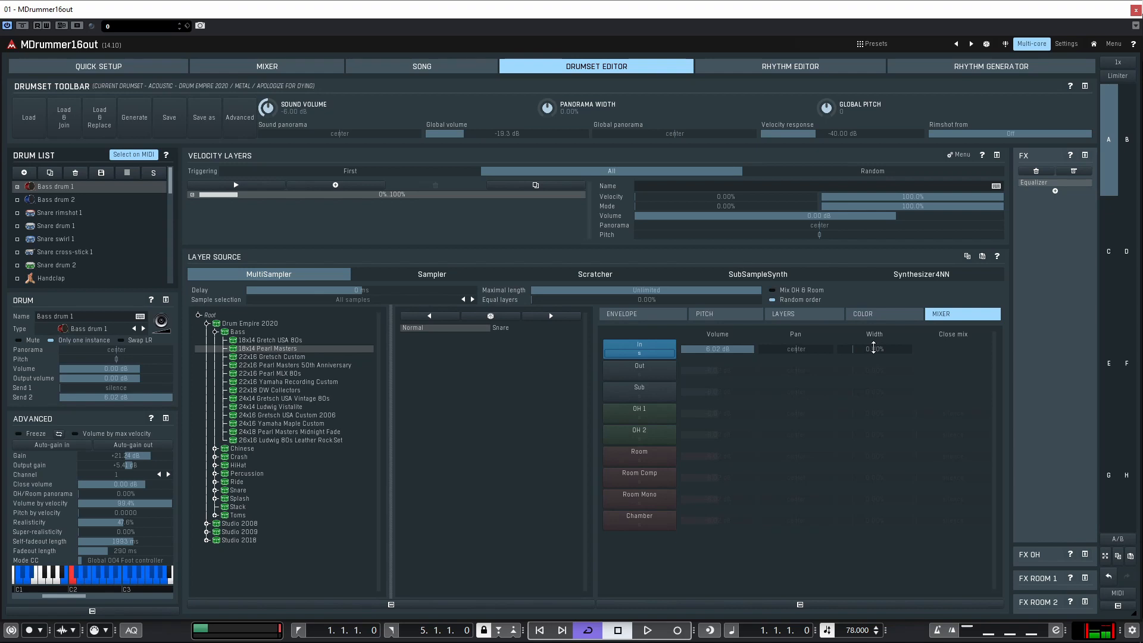
{"action": "left_click", "coordinate": [642, 354]}
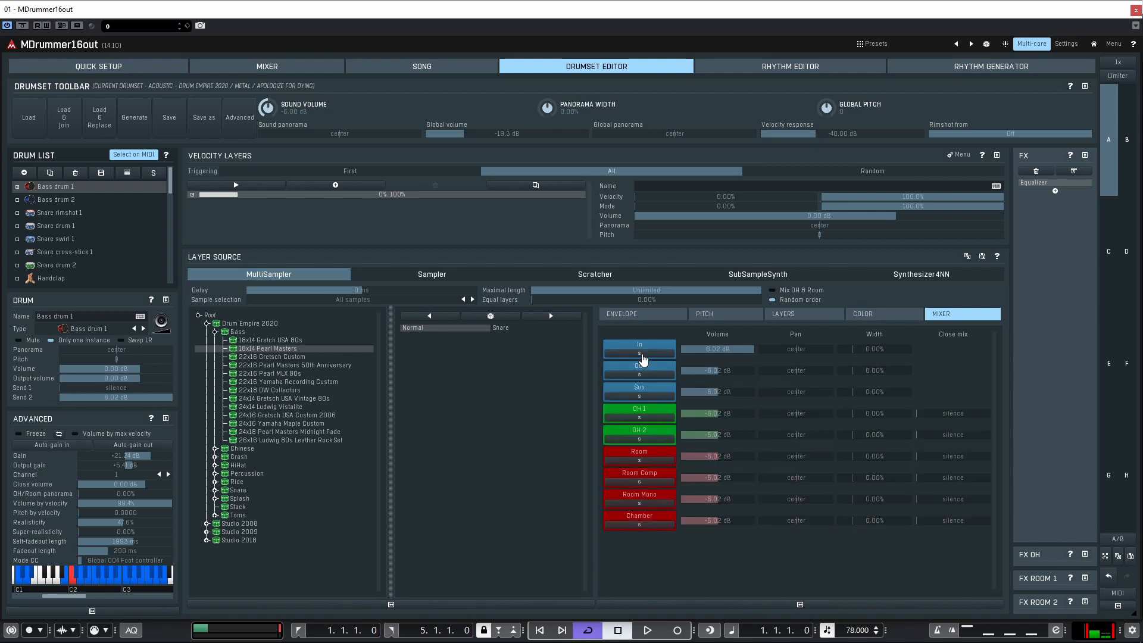
{"action": "left_click", "coordinate": [641, 354]}
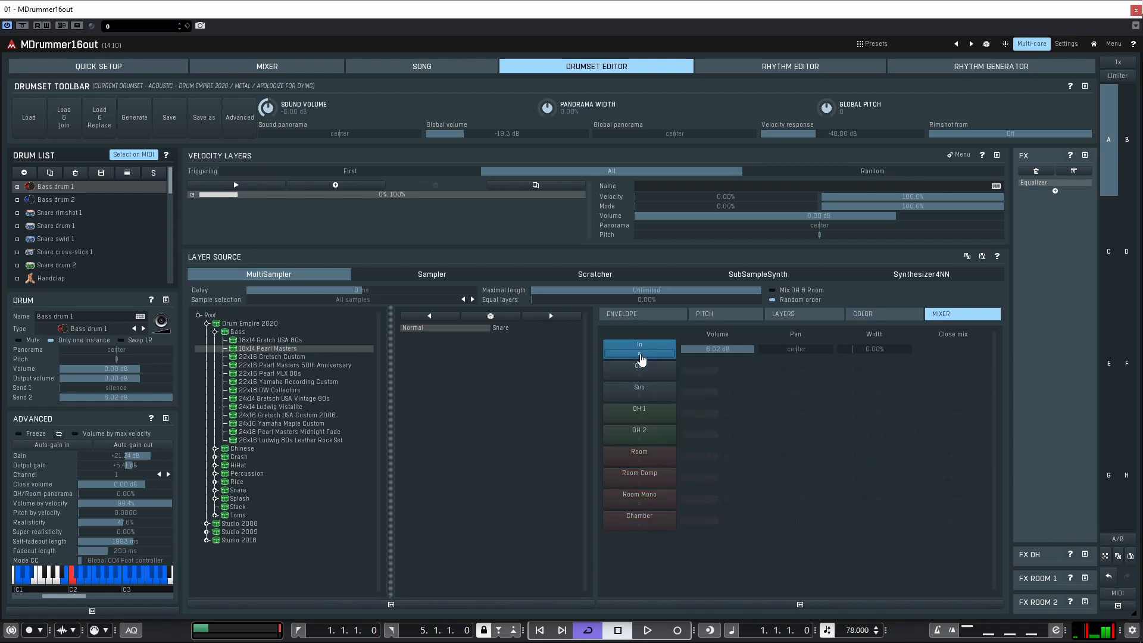
{"action": "left_click", "coordinate": [654, 373]}
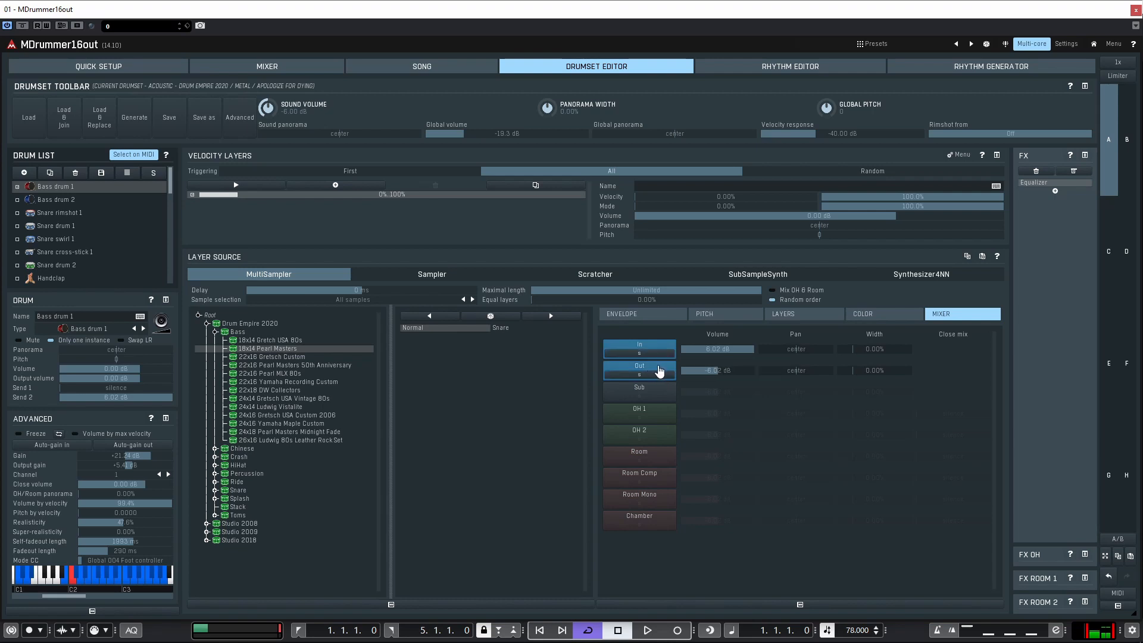
{"action": "left_click_drag", "start_coordinate": [721, 371], "coordinate": [757, 370]}
Step: Audition the Out, Sub, OH 1 and OH 2 channels by soloing each in turn, and clear the solo
{"action": "left_click", "coordinate": [646, 375]}
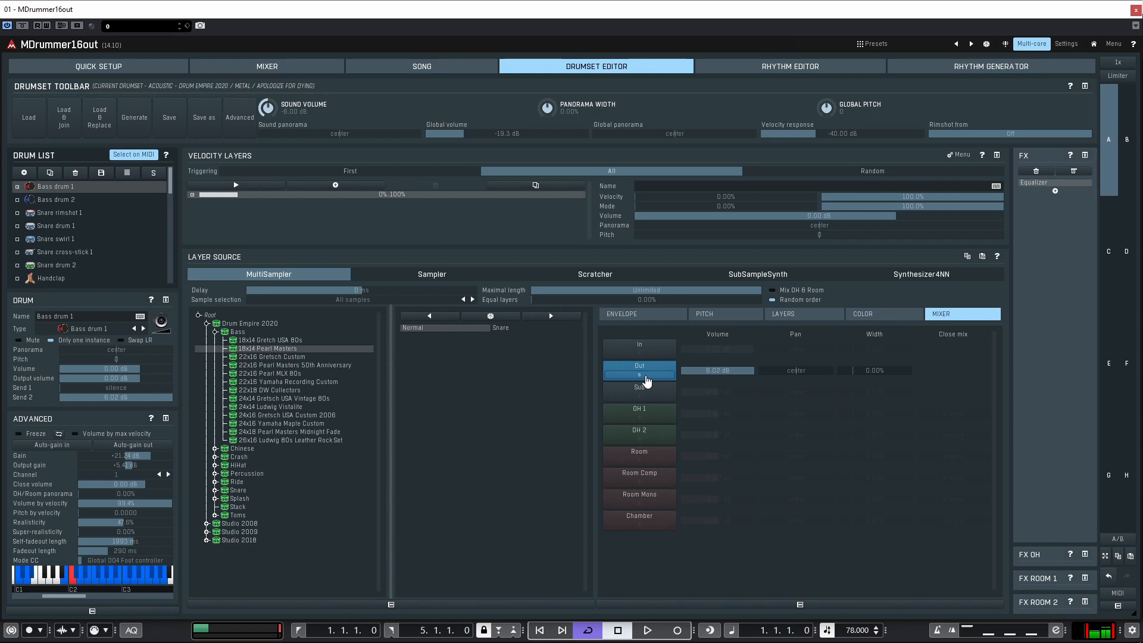
{"action": "left_click", "coordinate": [644, 396]}
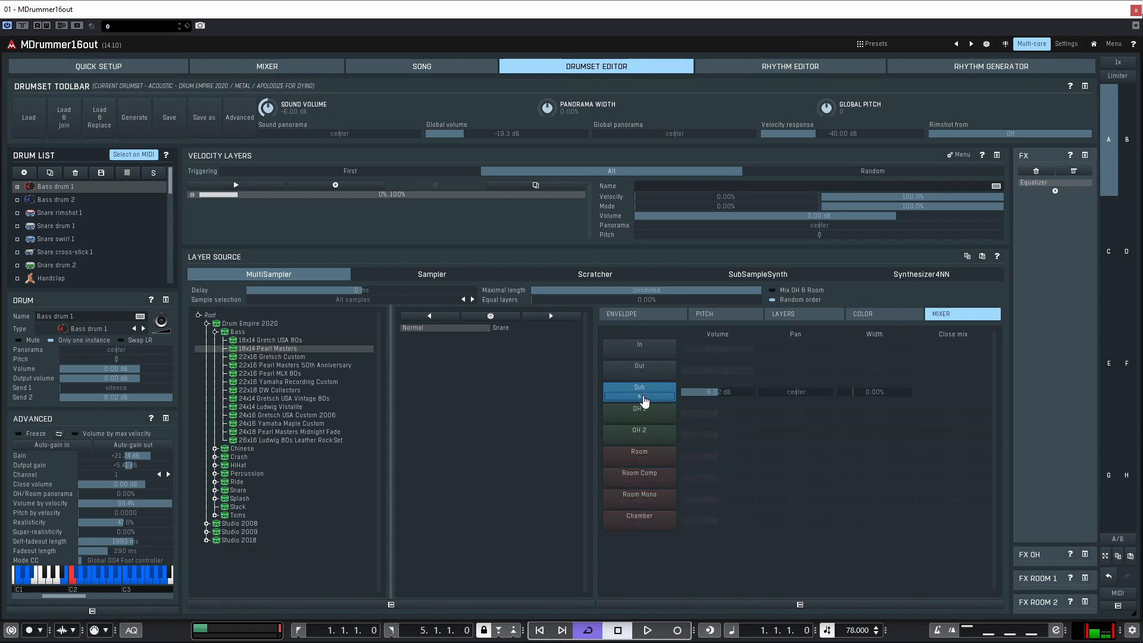
{"action": "left_click", "coordinate": [646, 417]}
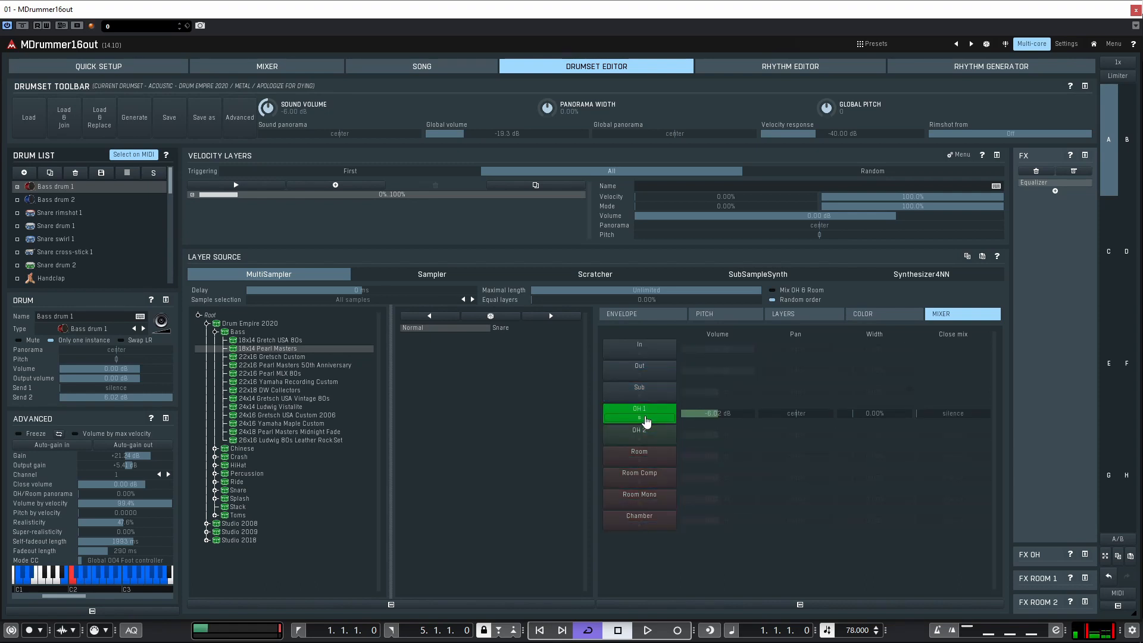
{"action": "left_click", "coordinate": [638, 439]}
{"action": "left_click", "coordinate": [637, 443]}
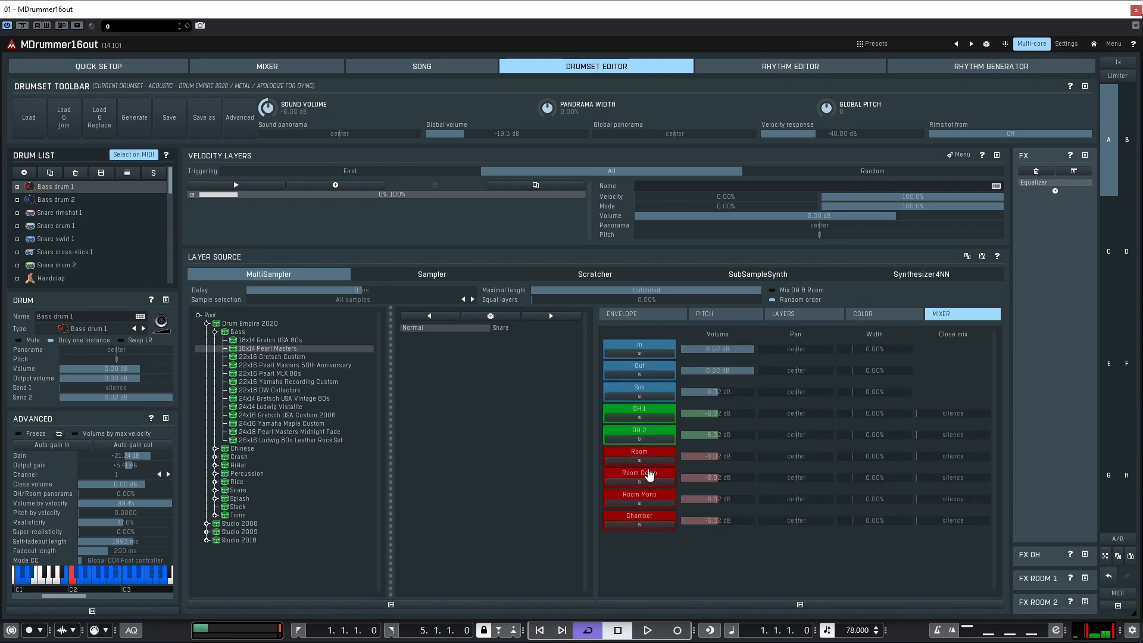
Step: Audition the Room, Room Comp, Room Mono and Chamber channels by soloing each in turn, and clear the solo
{"action": "left_click", "coordinate": [646, 465]}
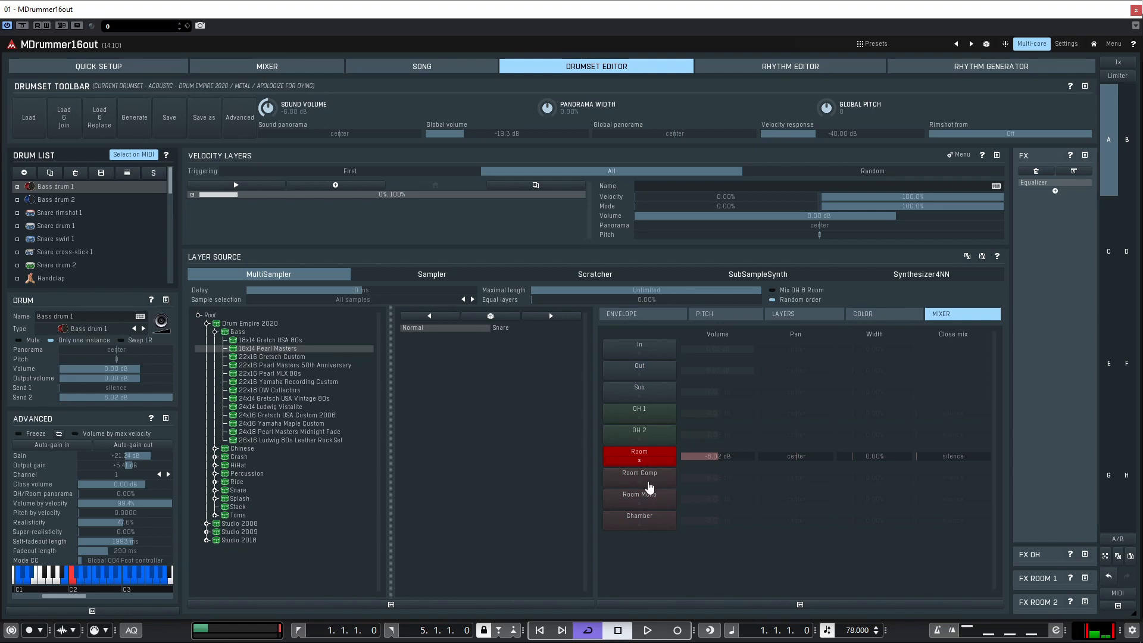
{"action": "left_click", "coordinate": [648, 483]}
{"action": "left_click", "coordinate": [648, 483]}
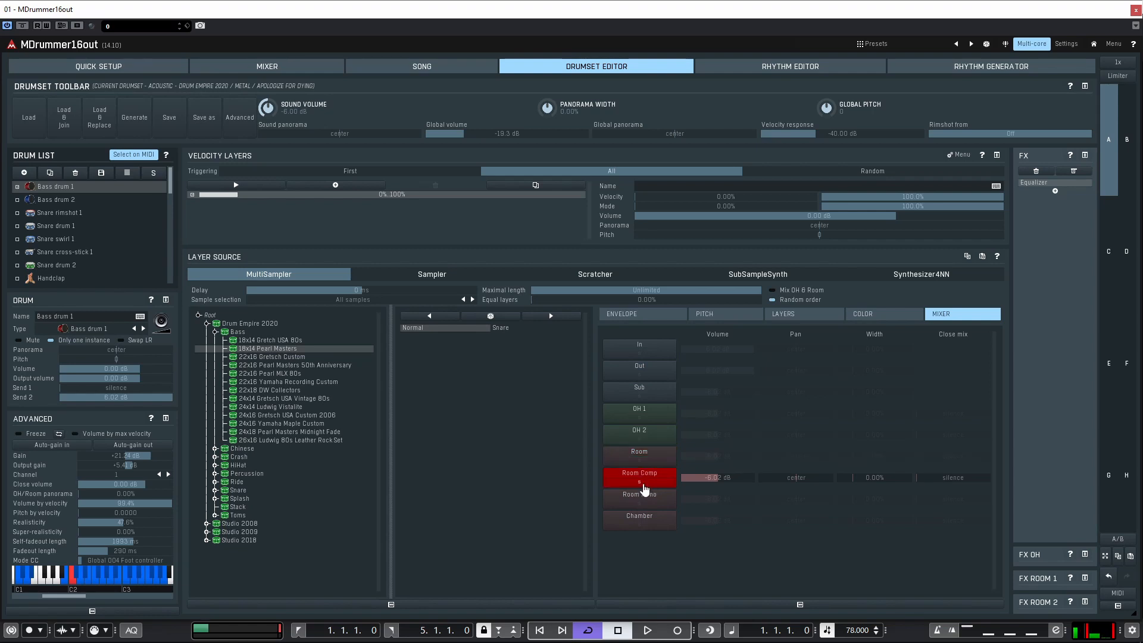
{"action": "left_click", "coordinate": [647, 506]}
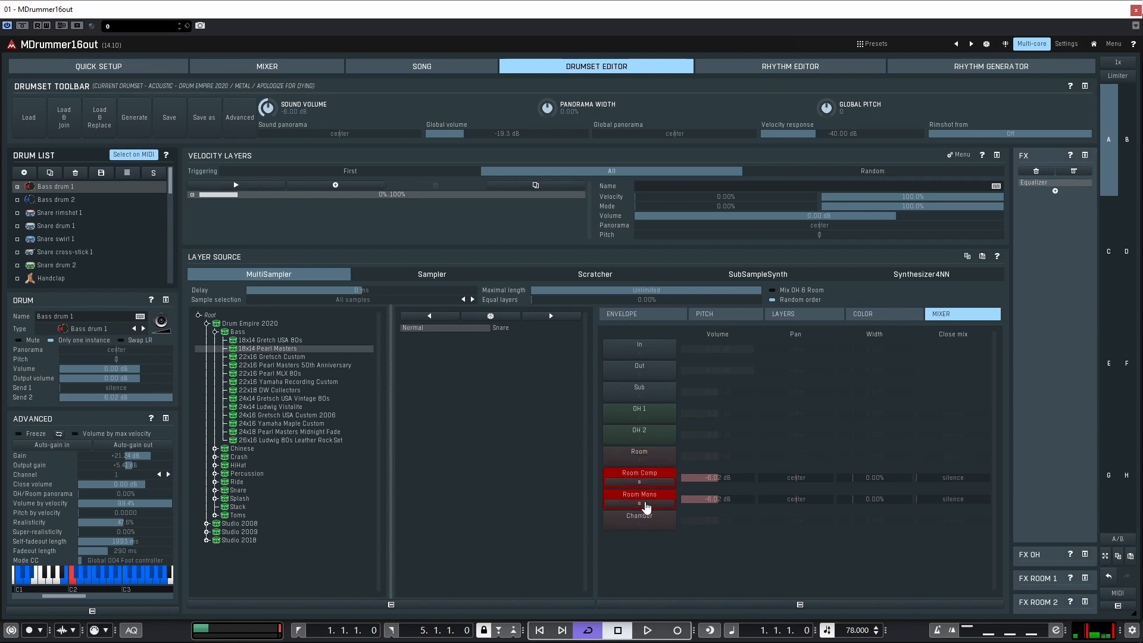
{"action": "left_click", "coordinate": [644, 505]}
{"action": "left_click", "coordinate": [645, 506]}
{"action": "left_click", "coordinate": [645, 506]}
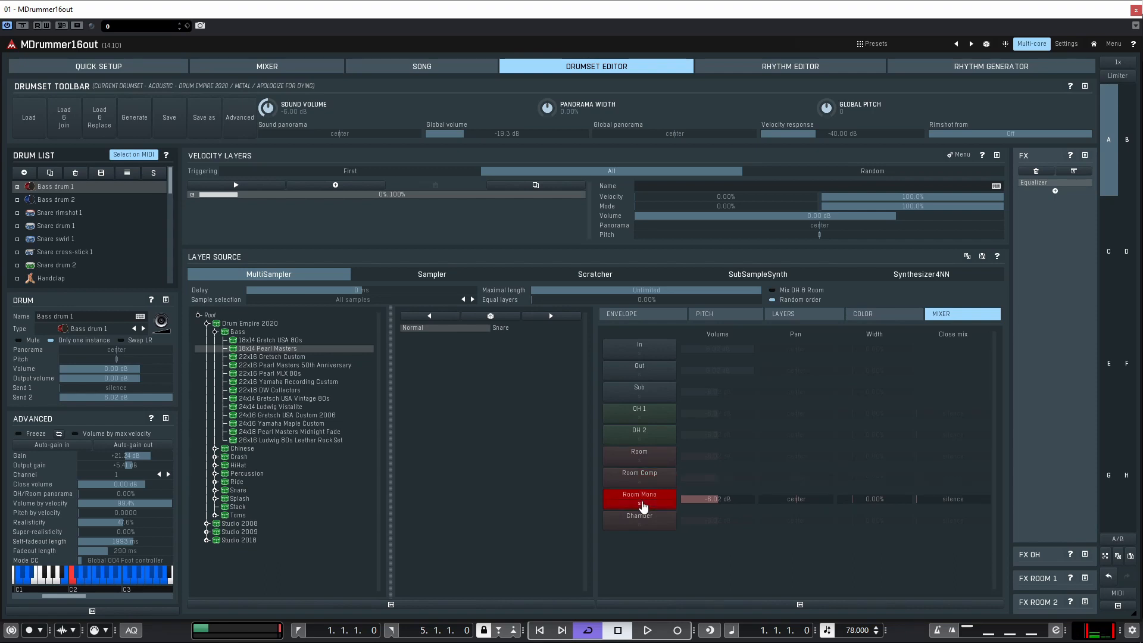
{"action": "left_click", "coordinate": [642, 506]}
{"action": "left_click", "coordinate": [637, 527]}
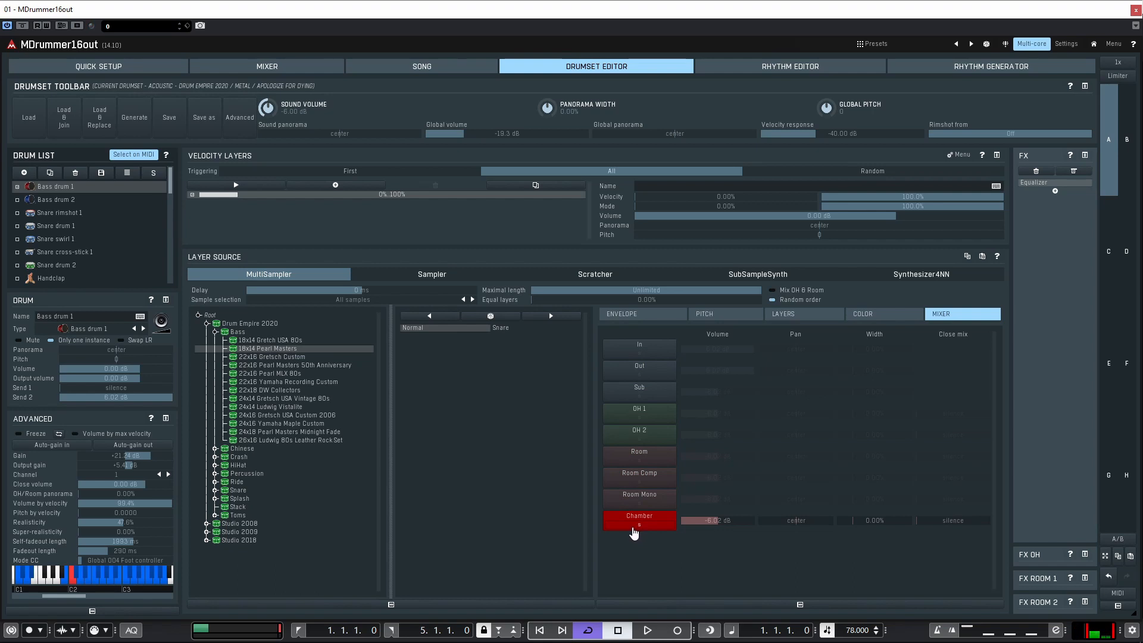
{"action": "left_click", "coordinate": [635, 532]}
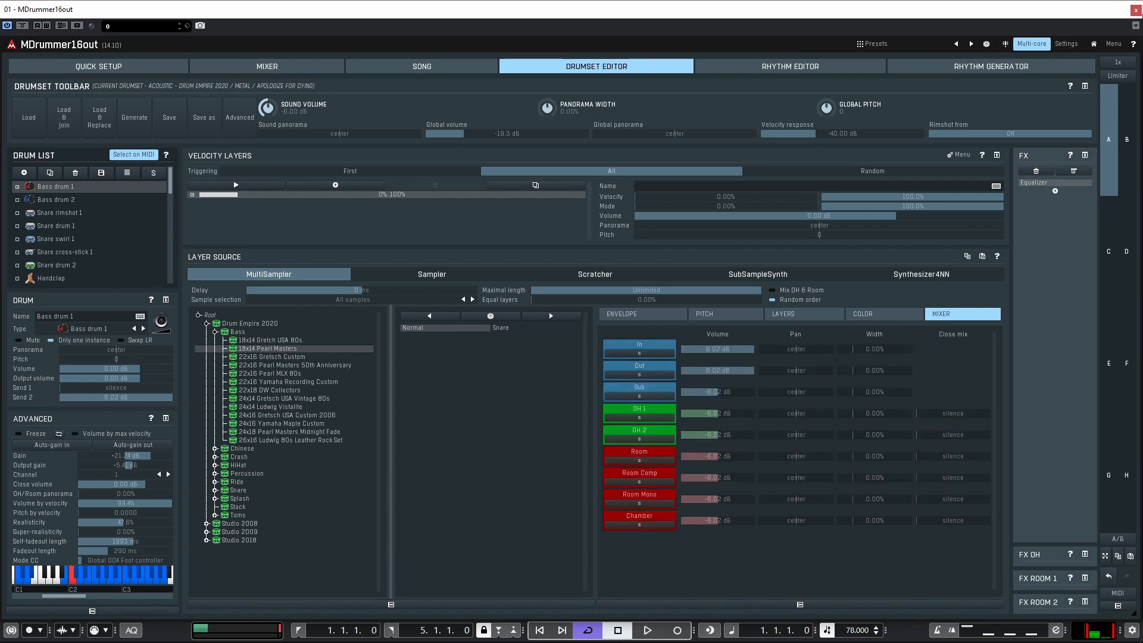
Step: Raise OH 1's volume to about 2.8 dB, and Room, Room Comp, Room Mono and Chamber to 6.02 dB
{"action": "left_click_drag", "start_coordinate": [718, 413], "coordinate": [710, 503]}
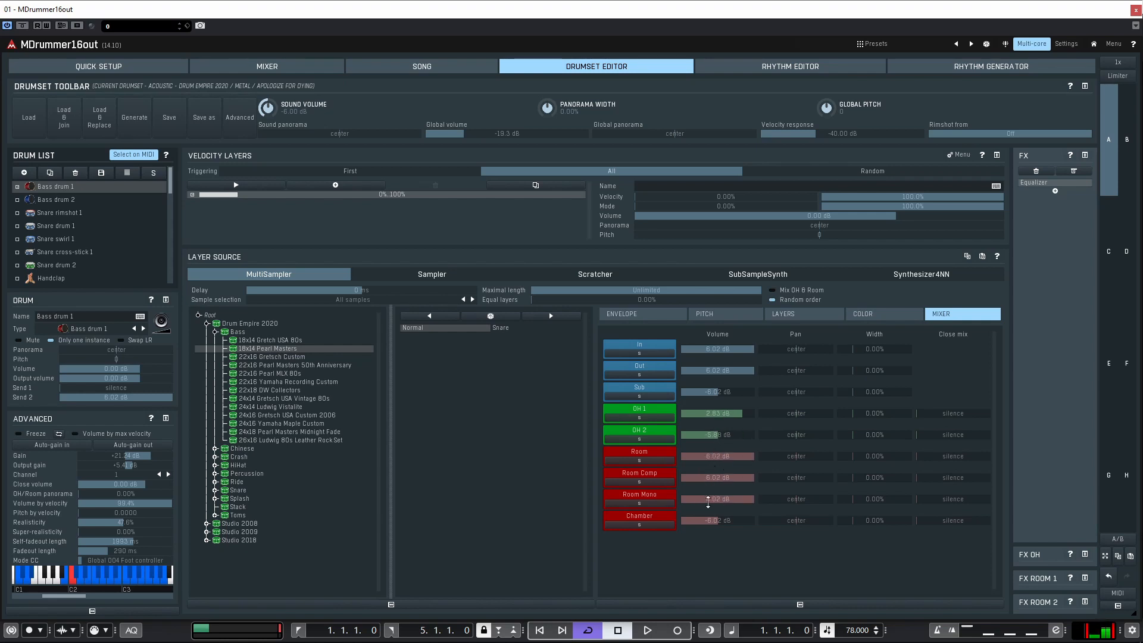
{"action": "left_click", "coordinate": [717, 520]}
Step: Raise the Close mix of OH 1, OH 2, Room, Room Comp, Room Mono and Chamber to 6.02 dB
{"action": "left_click_drag", "start_coordinate": [947, 415], "coordinate": [948, 340]}
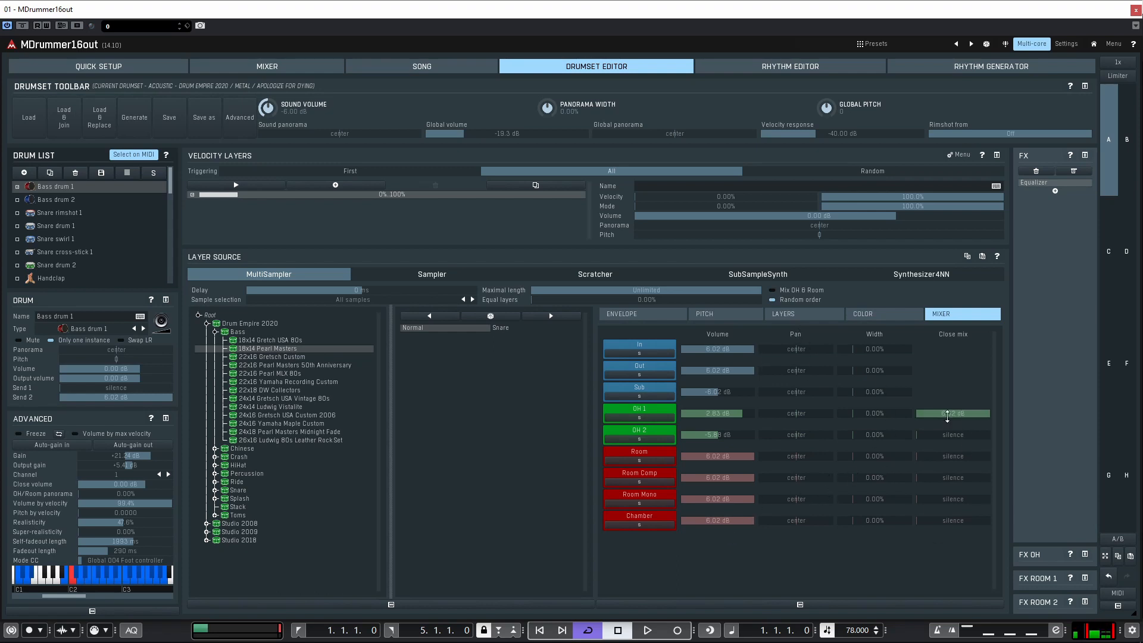
{"action": "left_click_drag", "start_coordinate": [954, 435], "coordinate": [954, 364]}
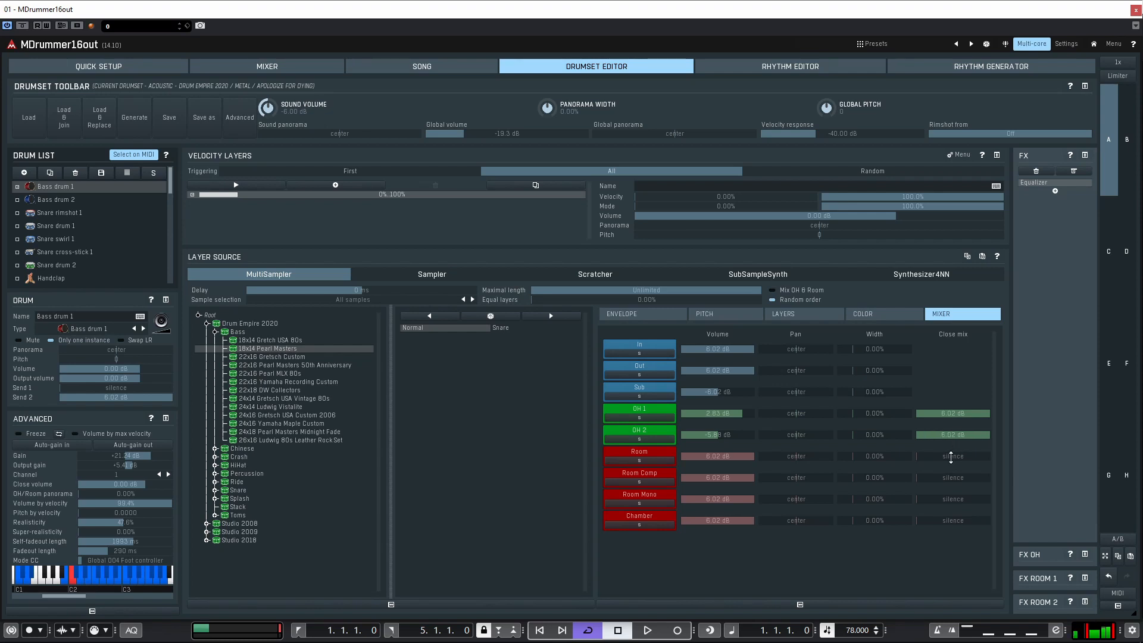
{"action": "left_click_drag", "start_coordinate": [950, 456], "coordinate": [951, 387]}
{"action": "left_click_drag", "start_coordinate": [951, 478], "coordinate": [952, 405]}
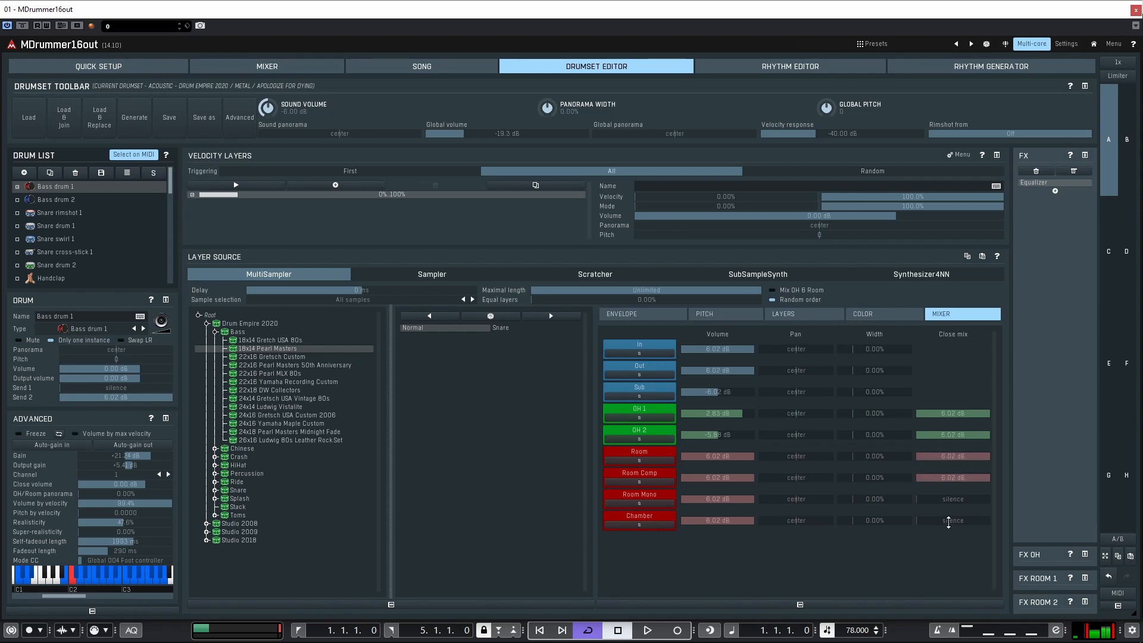
{"action": "left_click_drag", "start_coordinate": [952, 499], "coordinate": [952, 435]}
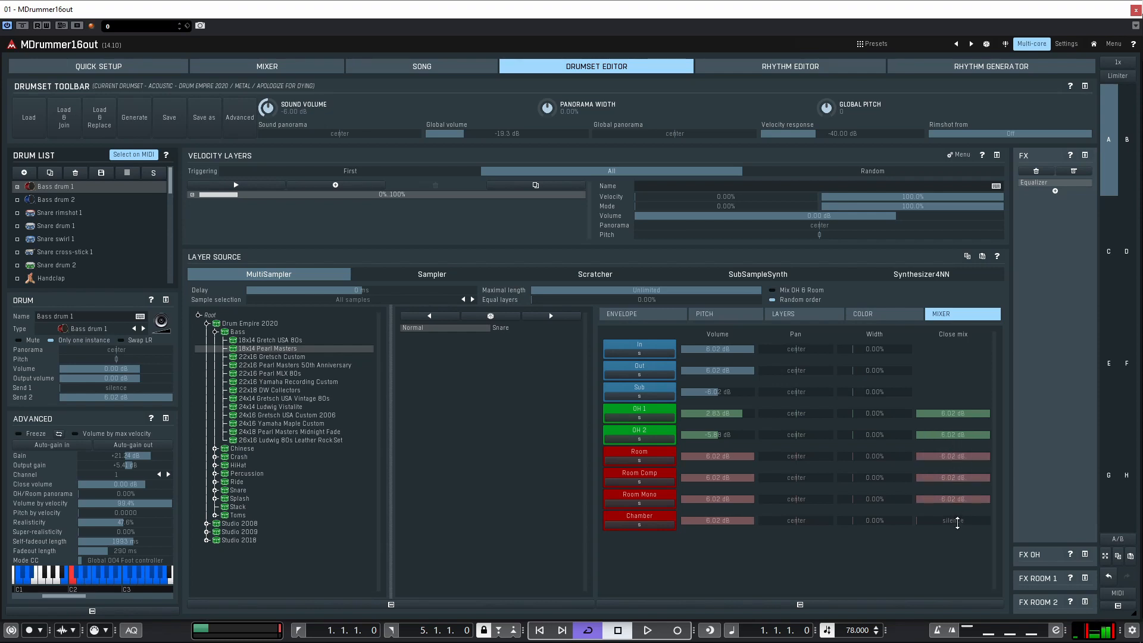
{"action": "left_click_drag", "start_coordinate": [958, 523], "coordinate": [957, 458]}
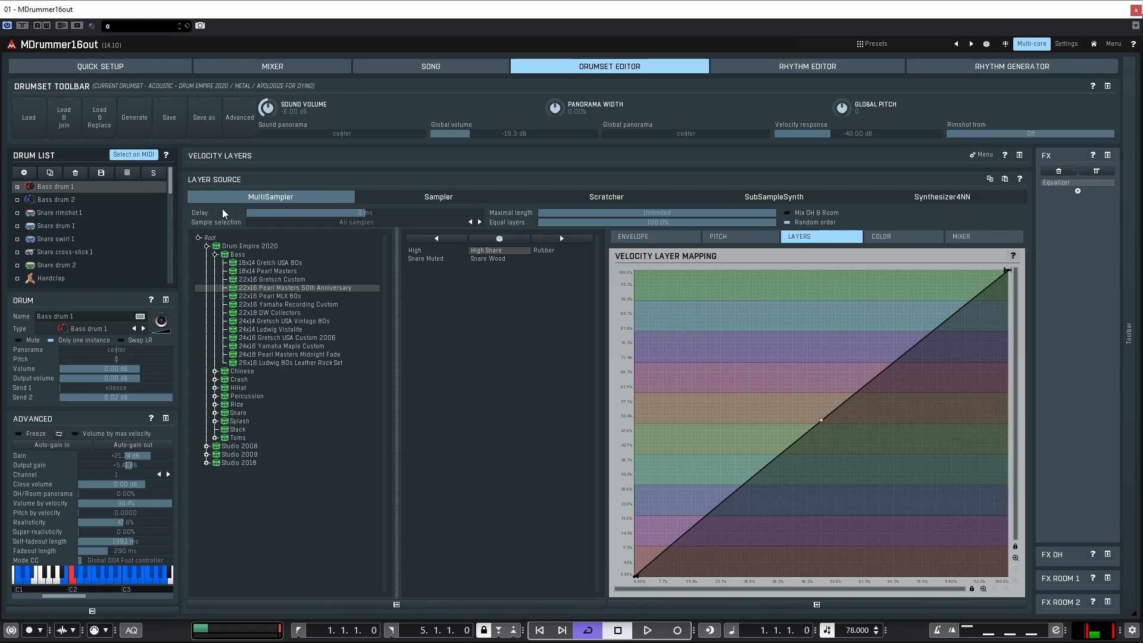
Step: Vary the layer's delay and return it to 0 ms, and try a 100 ms maximal length before restoring Unlimited
{"action": "left_click_drag", "start_coordinate": [368, 213], "coordinate": [368, 279]}
{"action": "left_click_drag", "start_coordinate": [258, 212], "coordinate": [367, 213]}
{"action": "left_click_drag", "start_coordinate": [762, 213], "coordinate": [540, 212]}
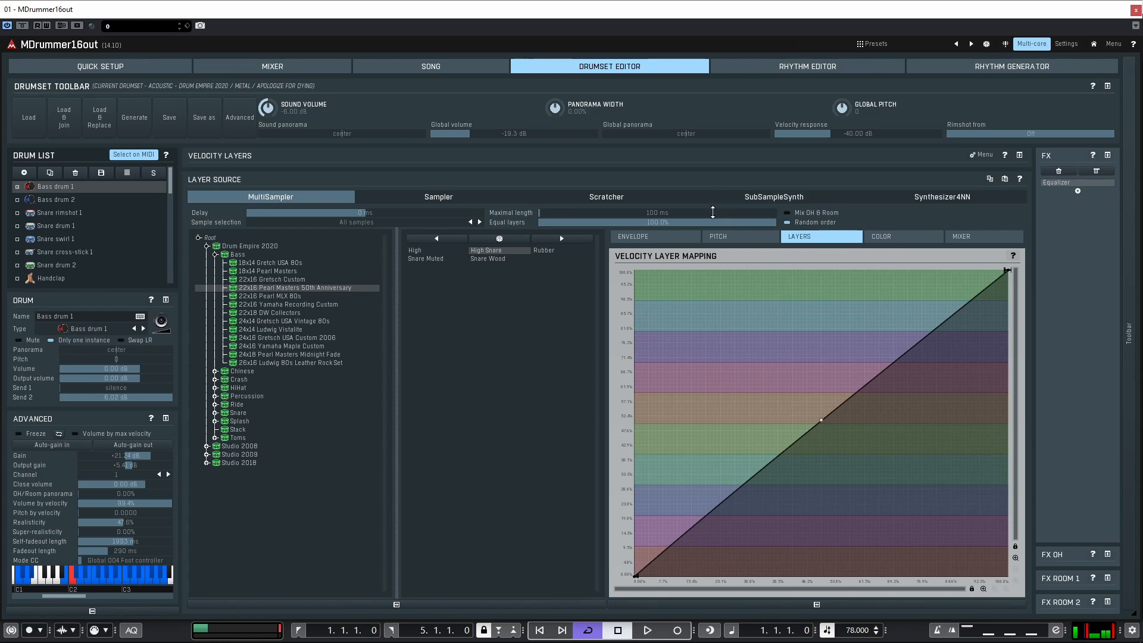
{"action": "left_click_drag", "start_coordinate": [714, 213], "coordinate": [818, 212]}
{"action": "left_click_drag", "start_coordinate": [643, 213], "coordinate": [776, 212]}
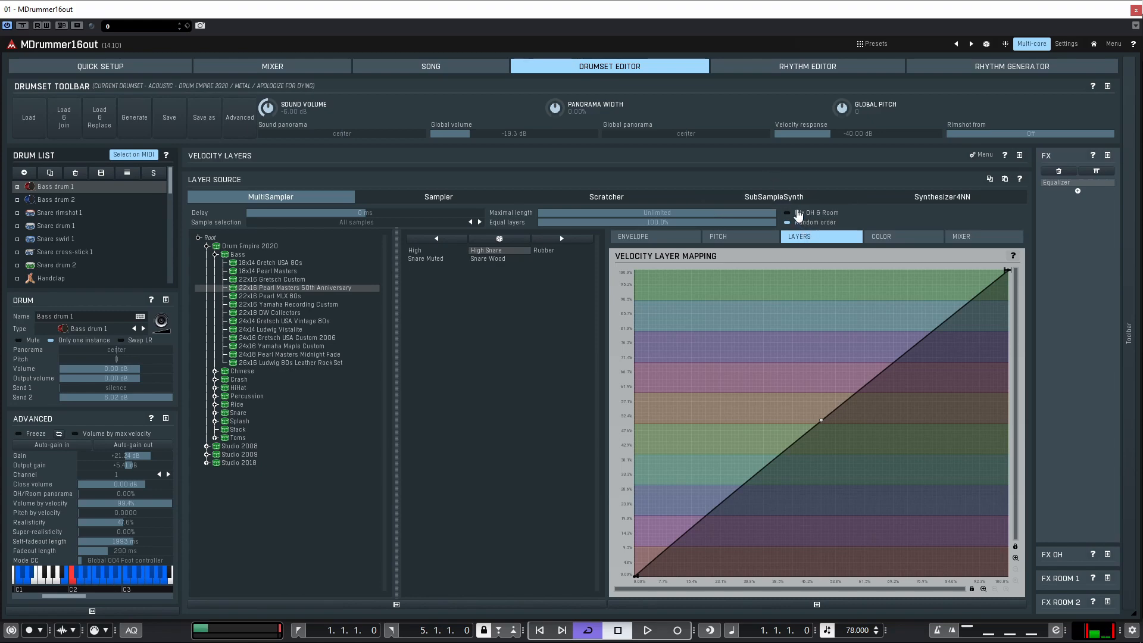
Step: Try Equal layers at 0% and return it to 100%, and open the sample selection options without changing the selection
{"action": "left_click", "coordinate": [798, 213]}
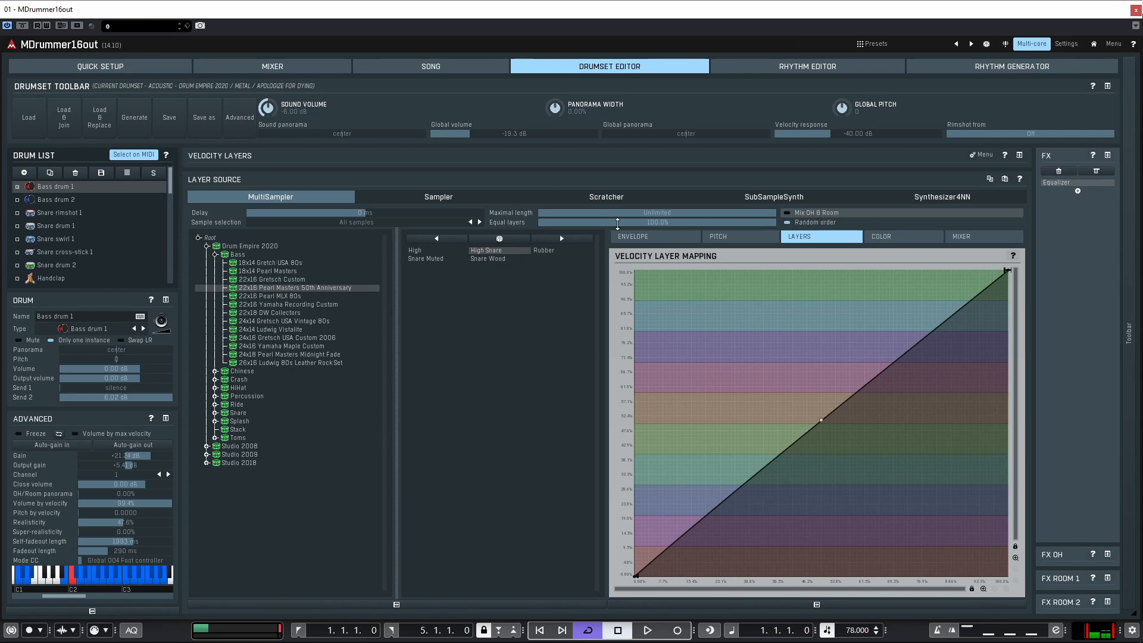
{"action": "left_click_drag", "start_coordinate": [617, 223], "coordinate": [618, 280]}
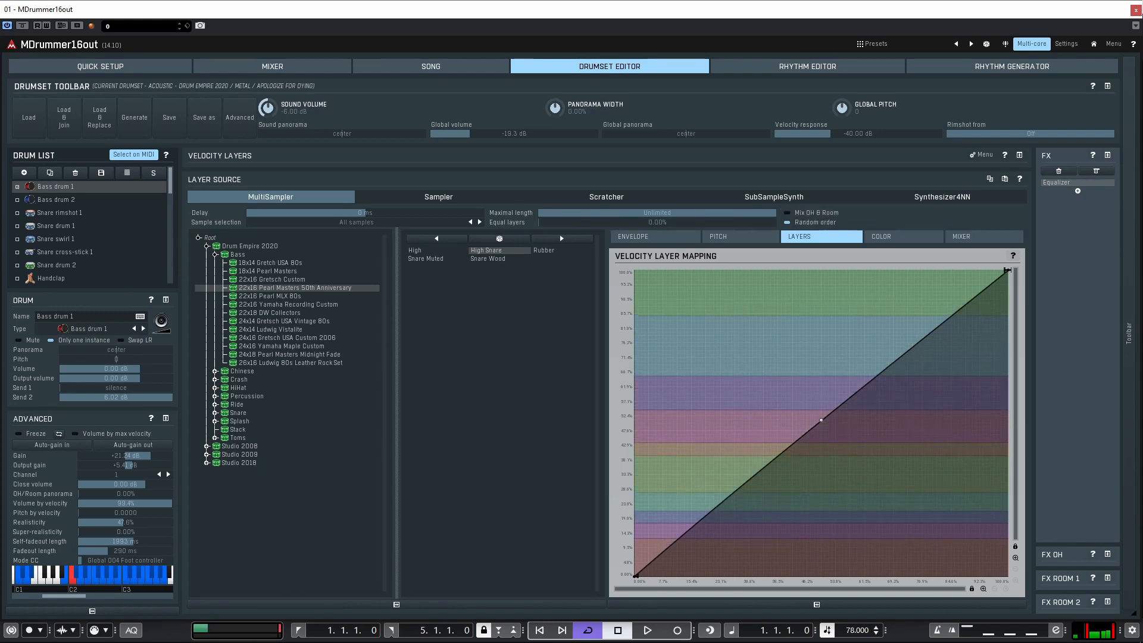
{"action": "left_click_drag", "start_coordinate": [618, 280], "coordinate": [618, 222]}
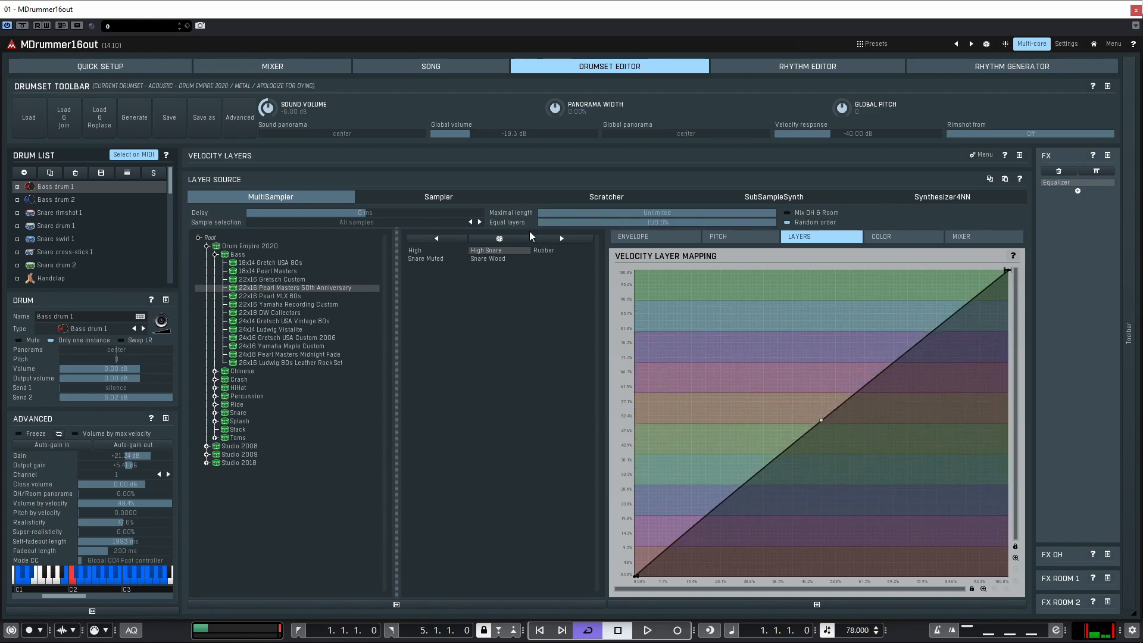
{"action": "left_click", "coordinate": [394, 225]}
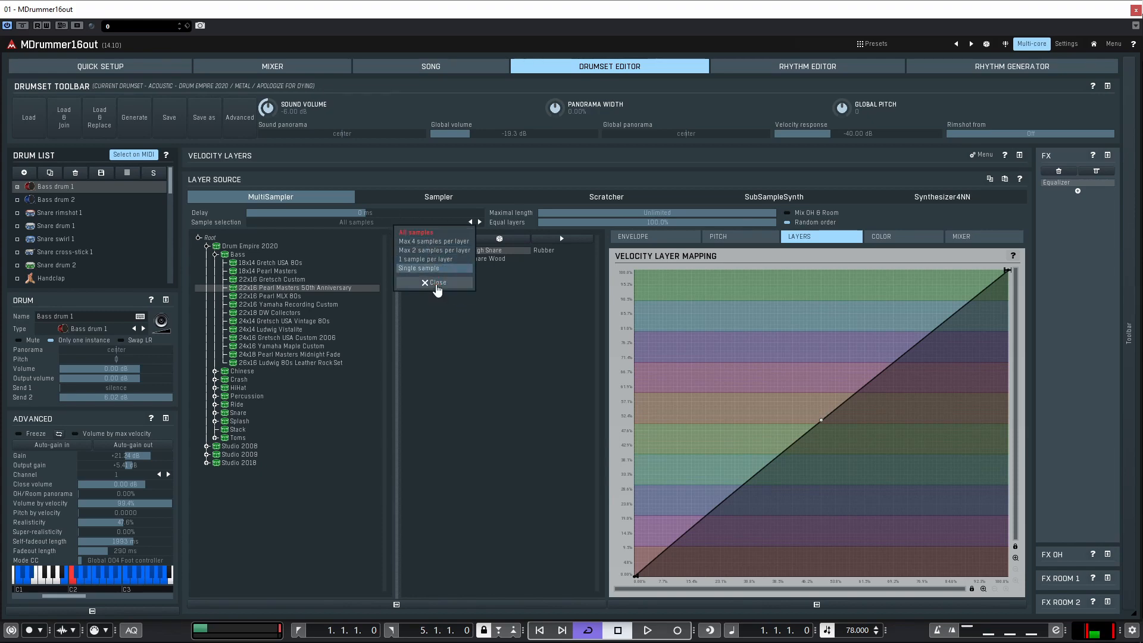
{"action": "left_click", "coordinate": [437, 288]}
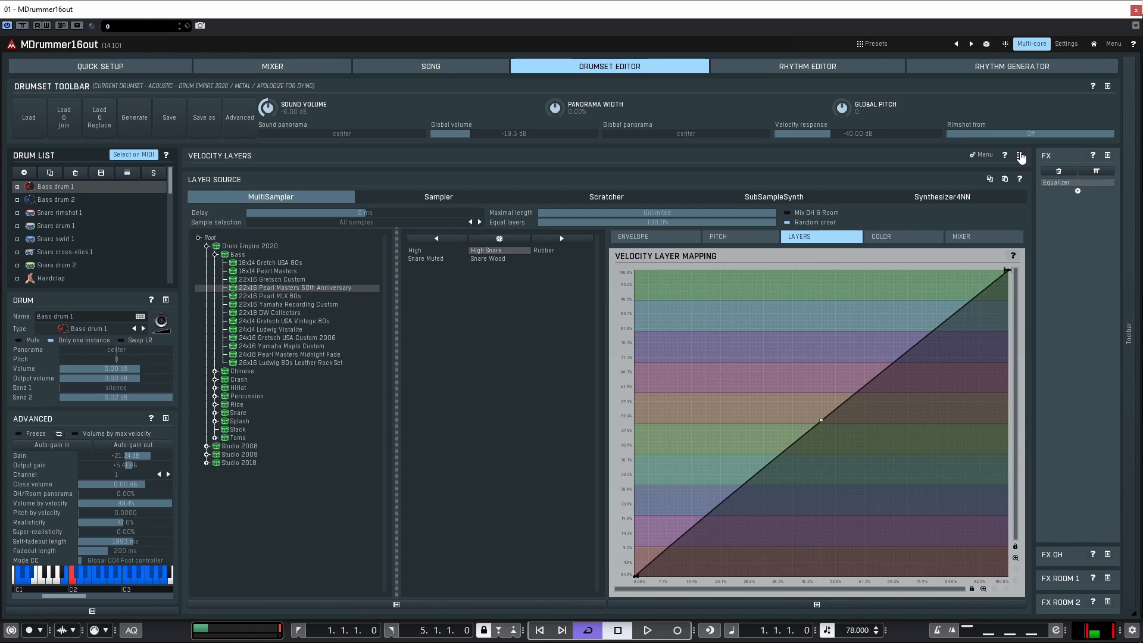
Step: Expand the velocity layers section, vary the layer's upper velocity limit, and return it to 100%
{"action": "left_click", "coordinate": [1020, 156]}
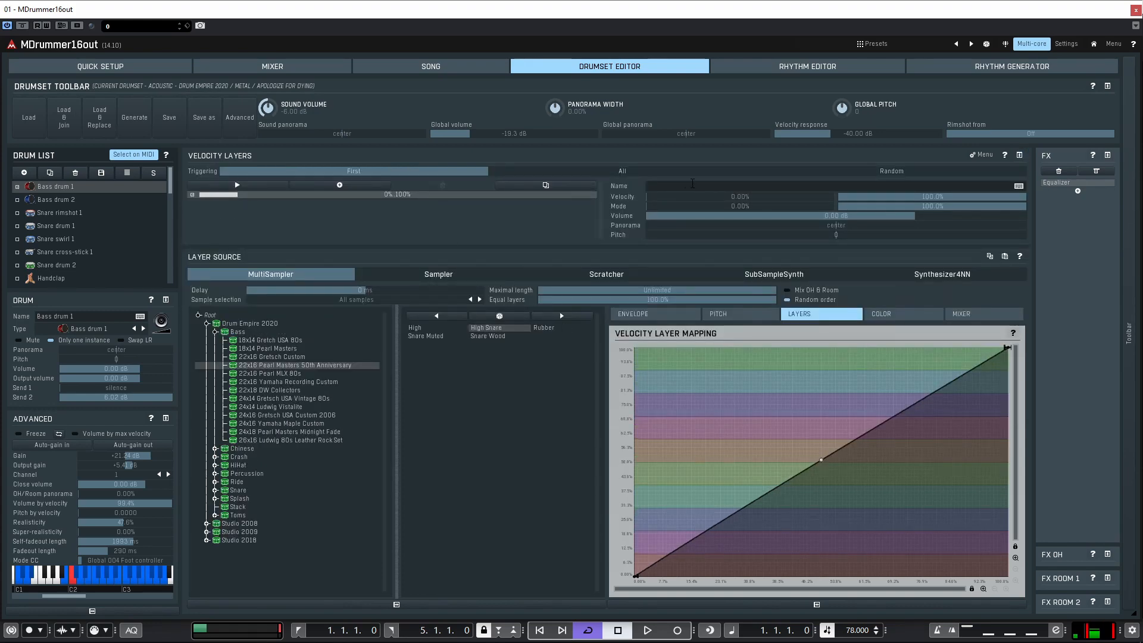
{"action": "left_click_drag", "start_coordinate": [940, 199], "coordinate": [784, 199]}
{"action": "left_click_drag", "start_coordinate": [871, 197], "coordinate": [1025, 197]}
{"action": "mouse_move", "coordinate": [941, 206]}
{"action": "left_mouse_down"}
{"action": "mouse_move", "coordinate": [848, 206]}
{"action": "mouse_move", "coordinate": [997, 205]}
{"action": "mouse_move", "coordinate": [950, 206]}
{"action": "left_mouse_up"}
Step: Add a second velocity layer, compare it with the first, switch its source to MultiSampler, and delete it
{"action": "left_click", "coordinate": [357, 188]}
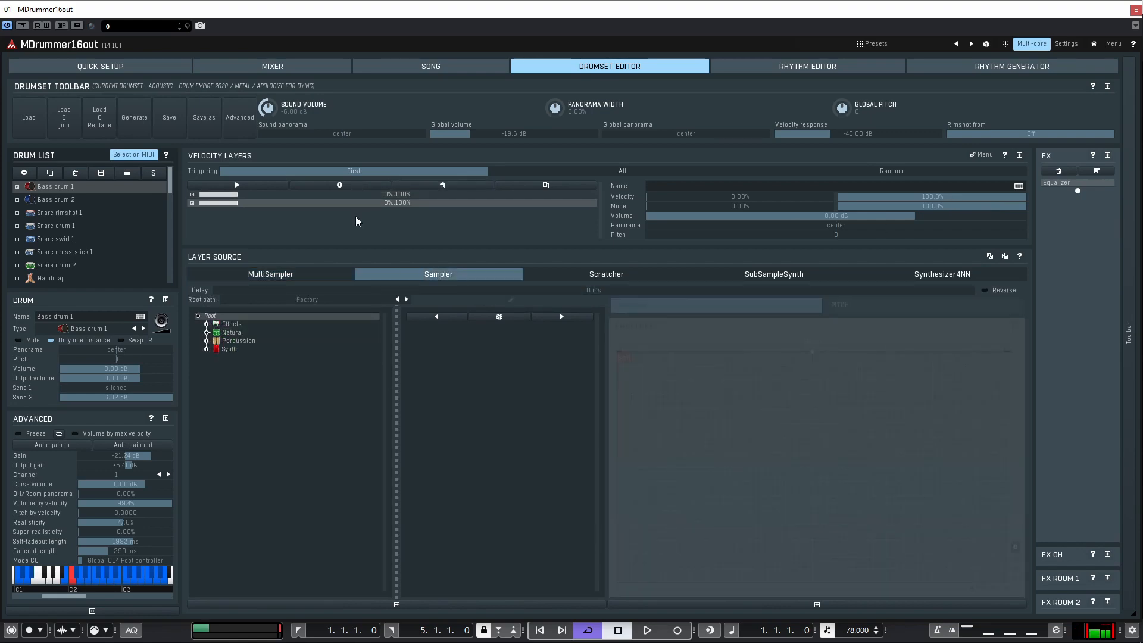
{"action": "left_click", "coordinate": [345, 194]}
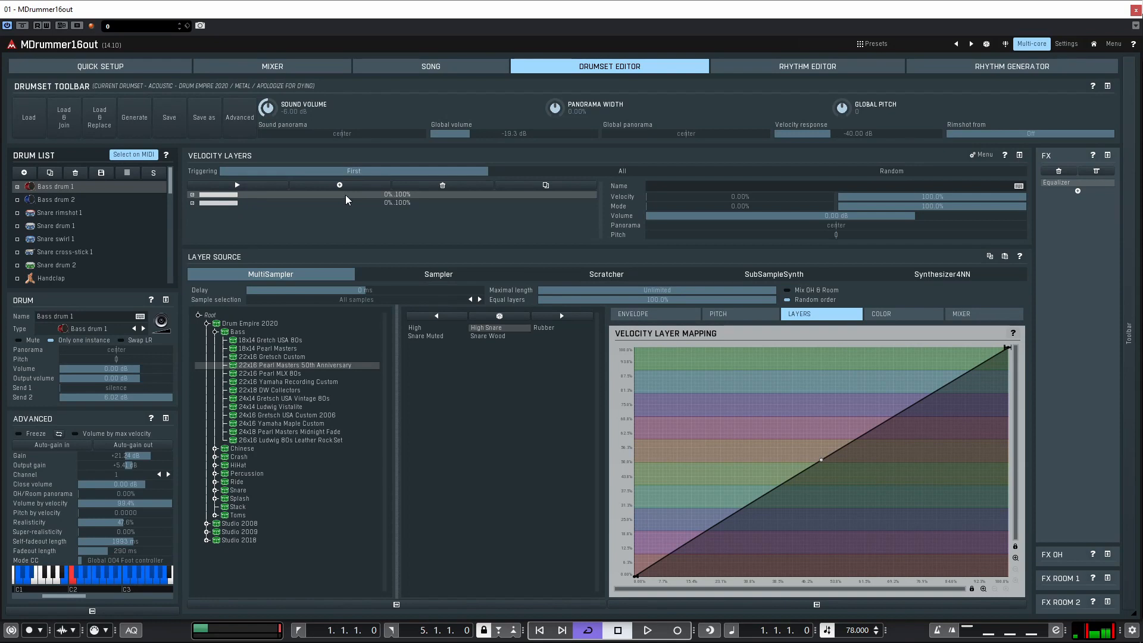
{"action": "left_click", "coordinate": [349, 204]}
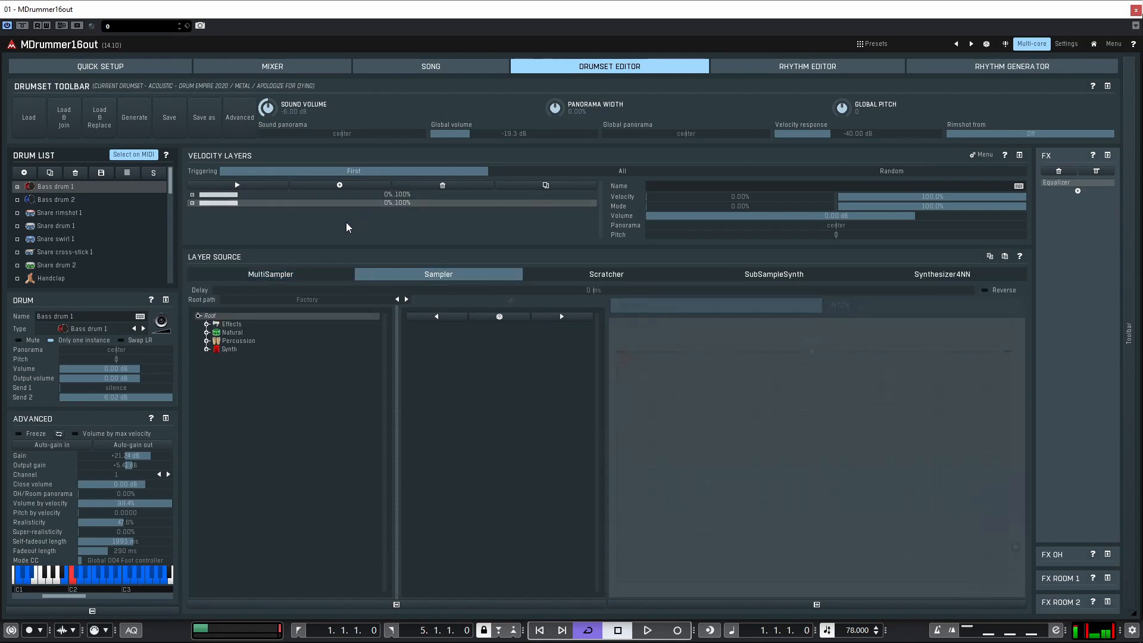
{"action": "left_click", "coordinate": [289, 279]}
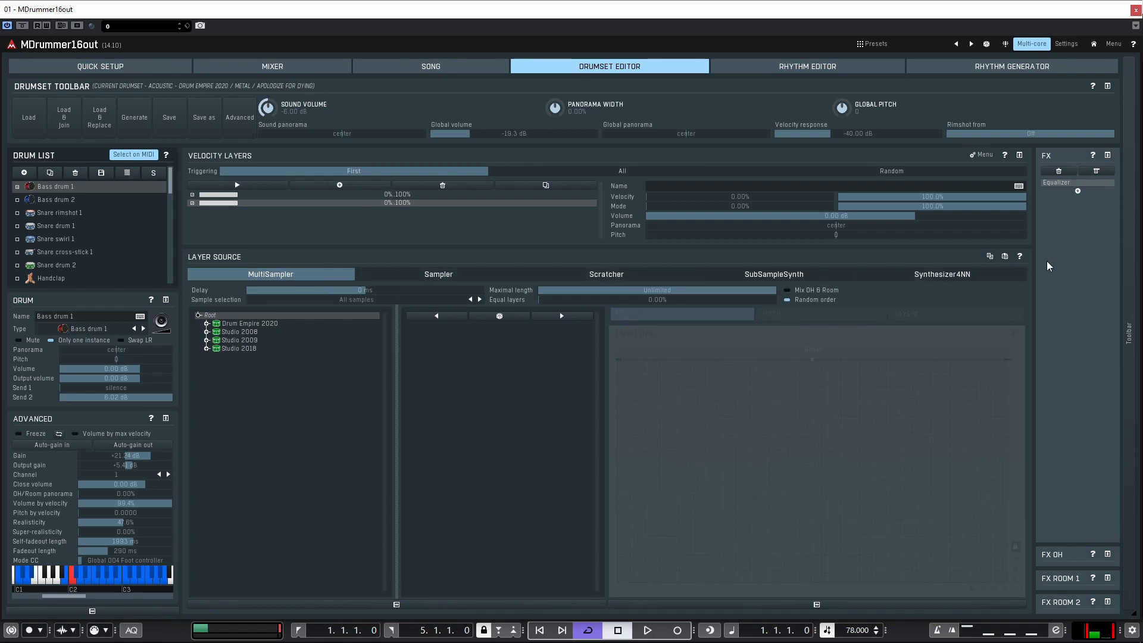
{"action": "left_click", "coordinate": [442, 185]}
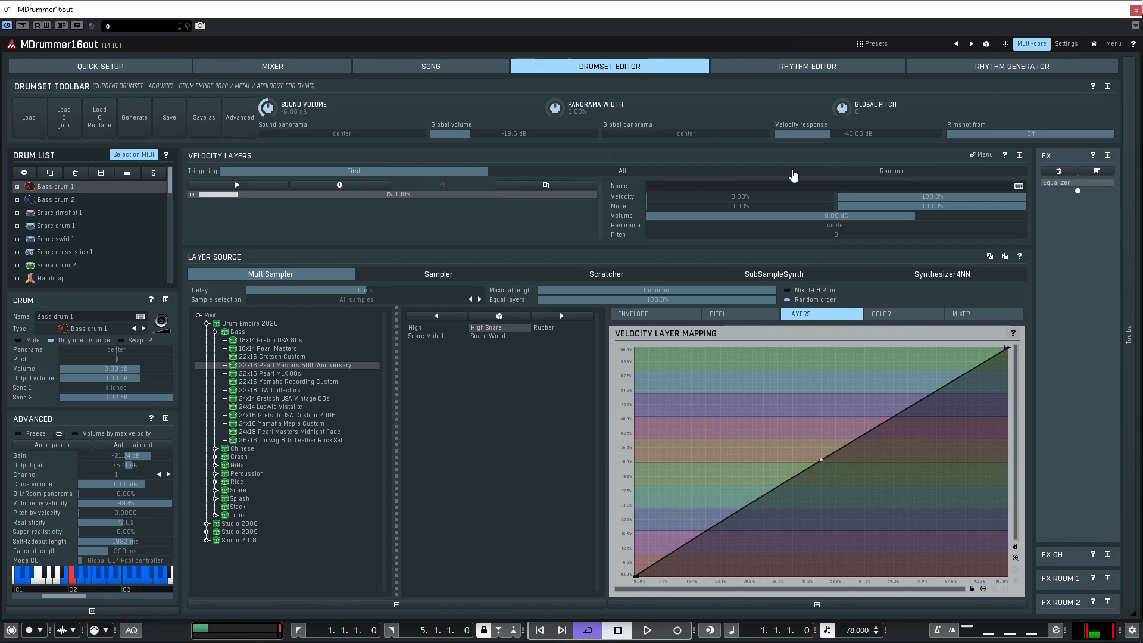
Step: Set the velocity layer triggering to All and collapse the velocity layers section
{"action": "left_click", "coordinate": [635, 174]}
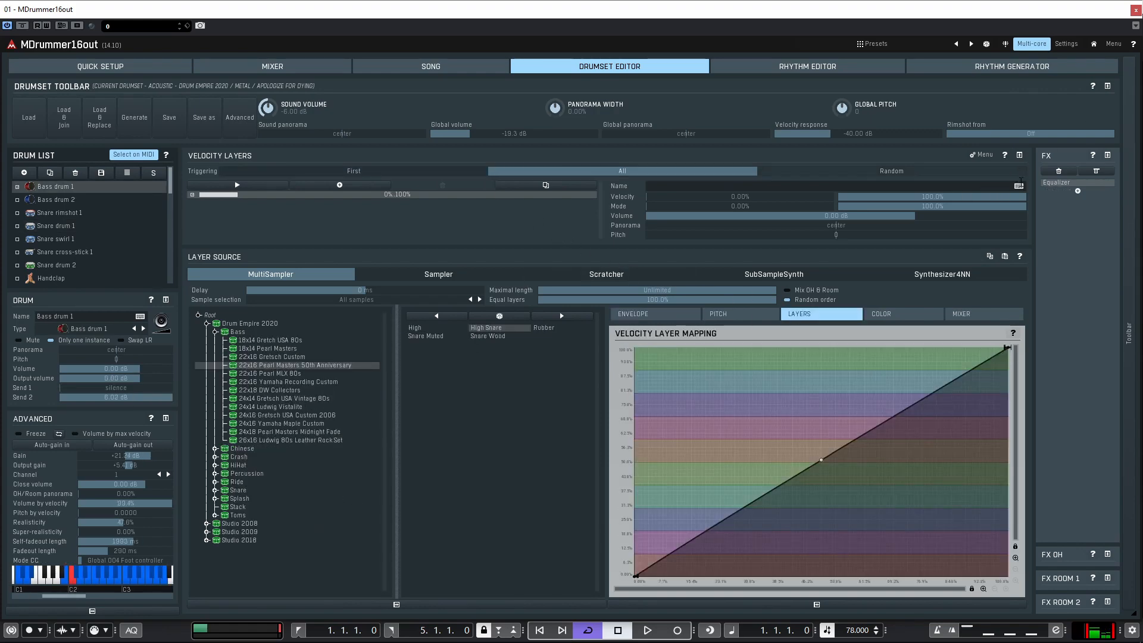
{"action": "left_click", "coordinate": [1019, 156]}
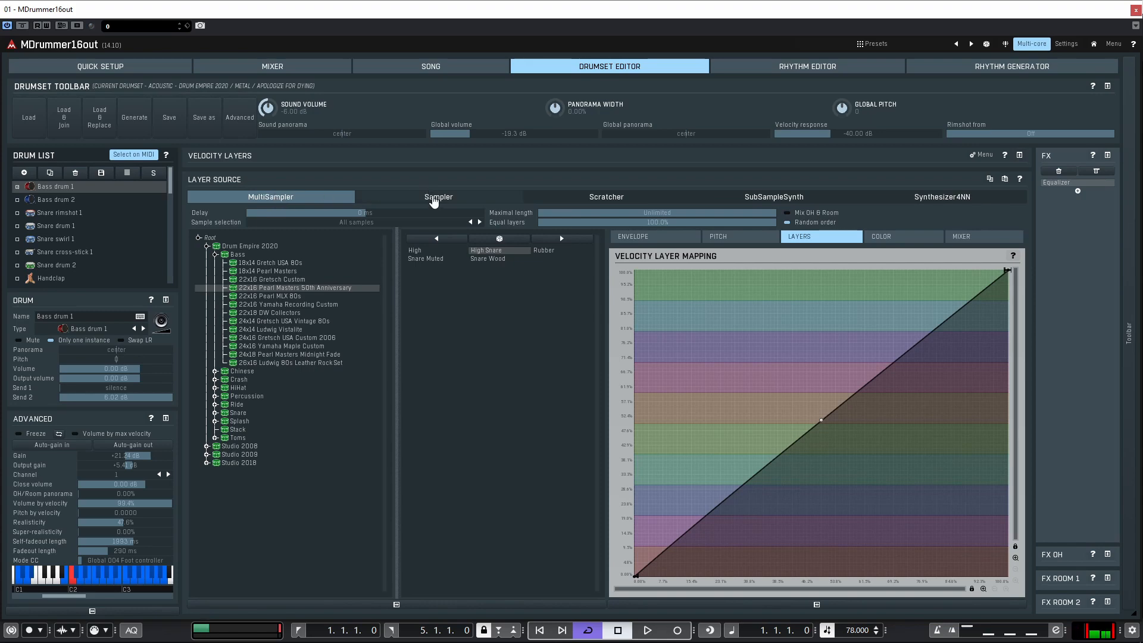
Step: Switch the layer source to Sampler, undo the change from the side toolbar, and collapse and reopen that toolbar
{"action": "left_click", "coordinate": [433, 201]}
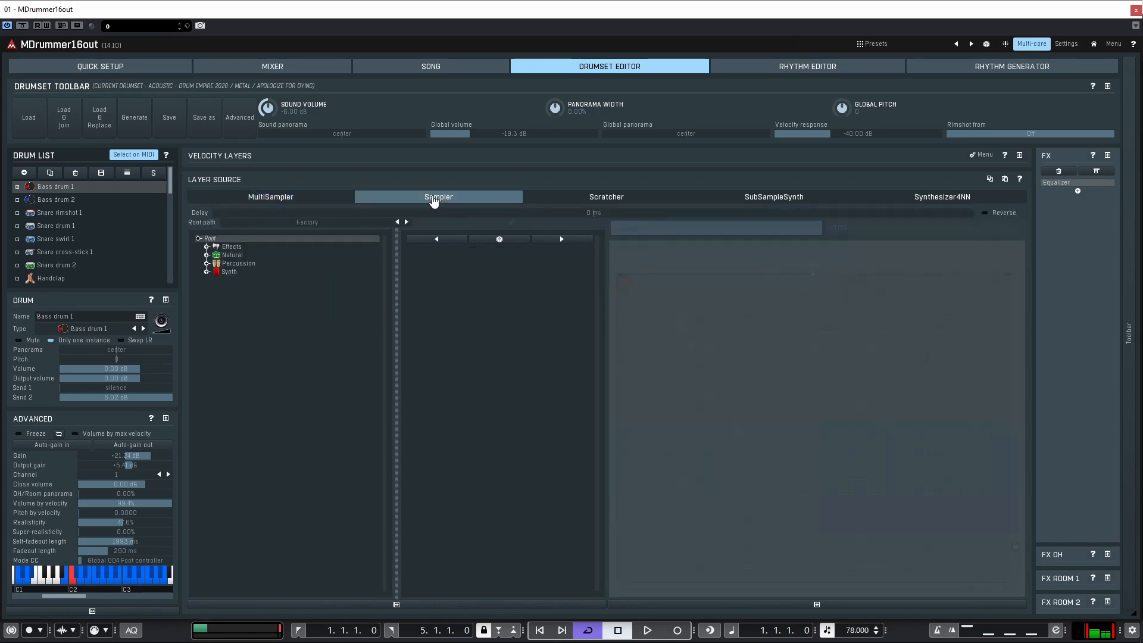
{"action": "left_click", "coordinate": [350, 200]}
{"action": "left_click", "coordinate": [404, 205]}
{"action": "left_click", "coordinate": [1130, 512]}
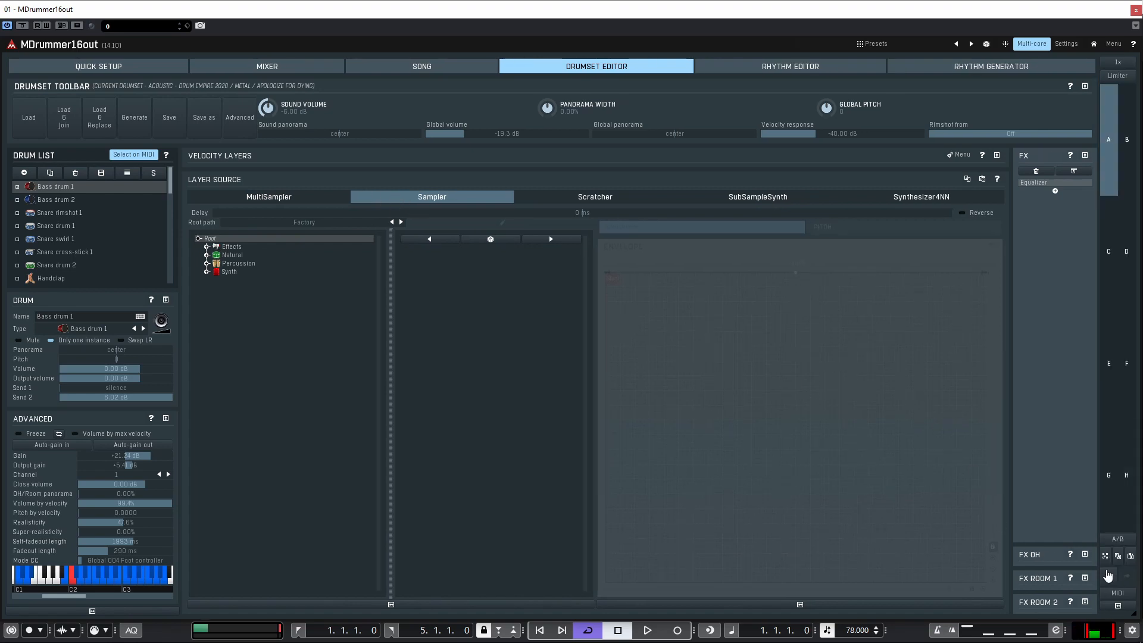
{"action": "left_click", "coordinate": [1108, 577]}
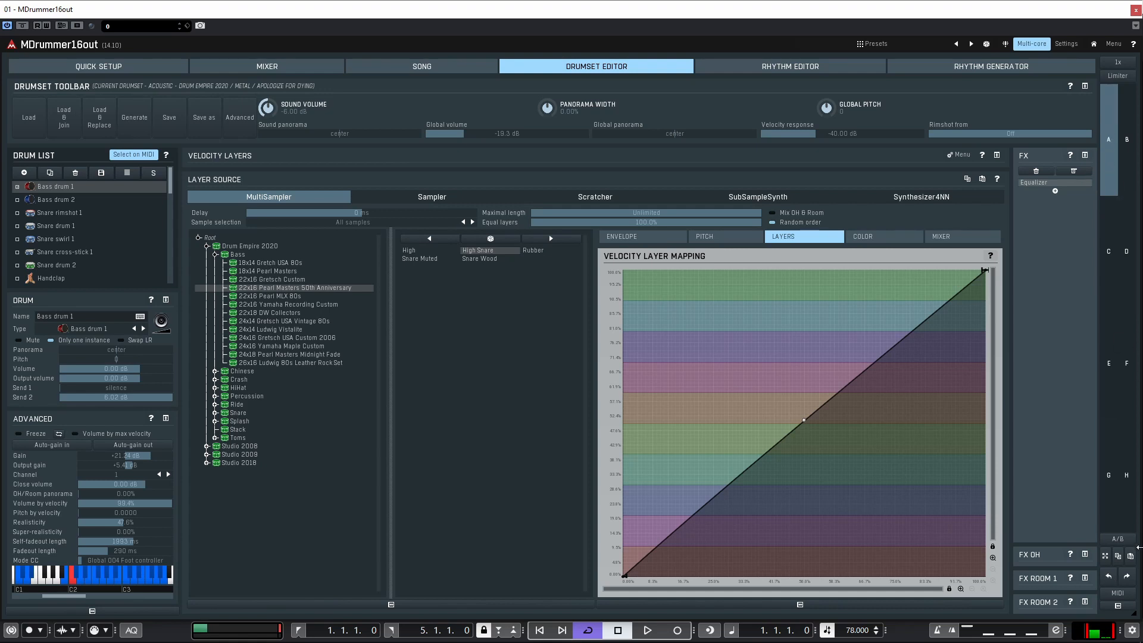
{"action": "left_click", "coordinate": [1118, 605]}
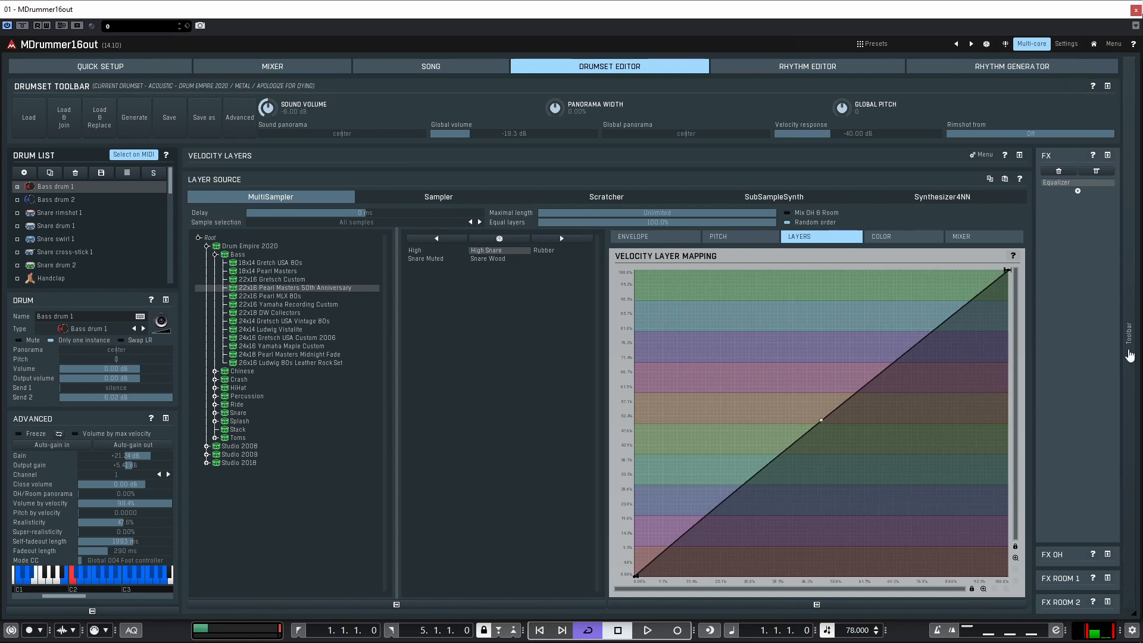
{"action": "left_click", "coordinate": [1129, 356]}
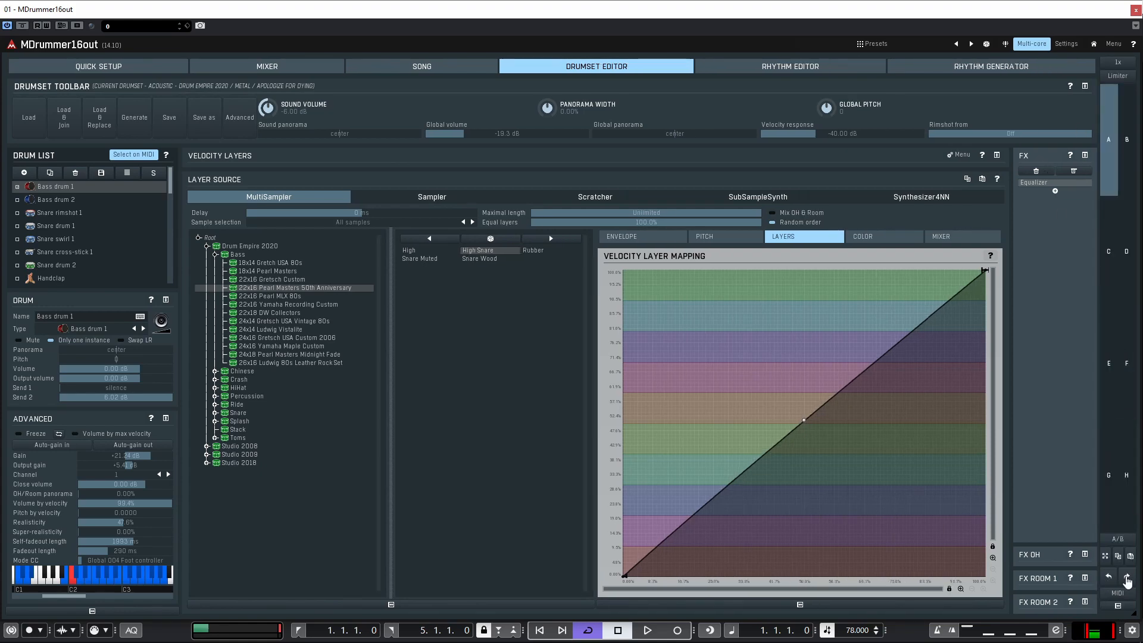
Step: Switch the layer source to Sampler and load Clap 000.wav from the Effects folder
{"action": "left_click", "coordinate": [433, 197]}
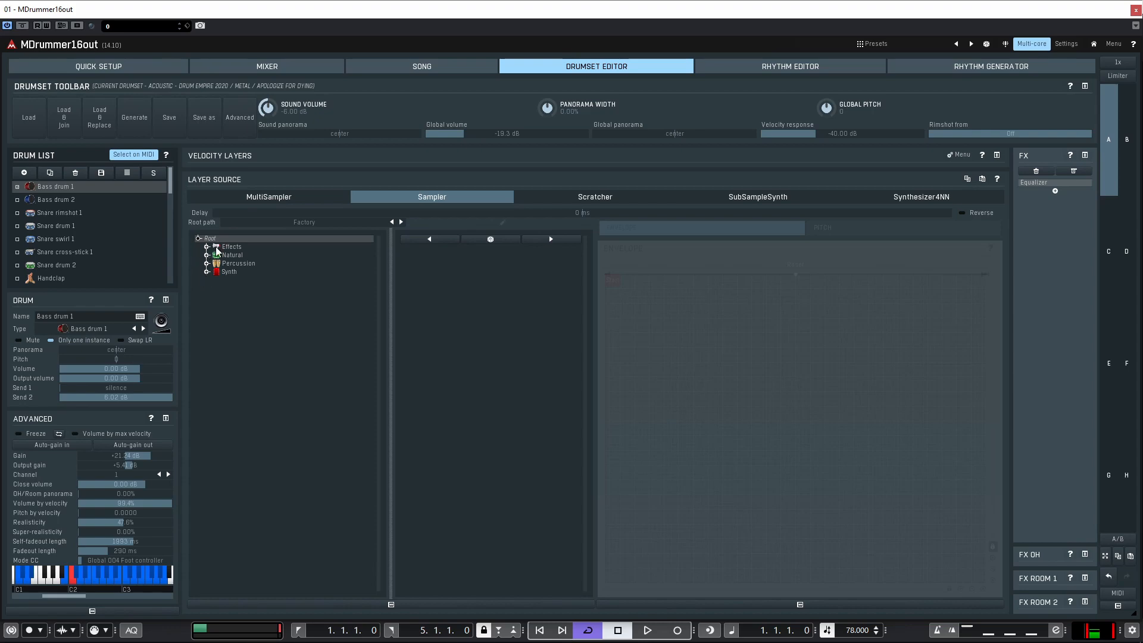
{"action": "left_click", "coordinate": [234, 248]}
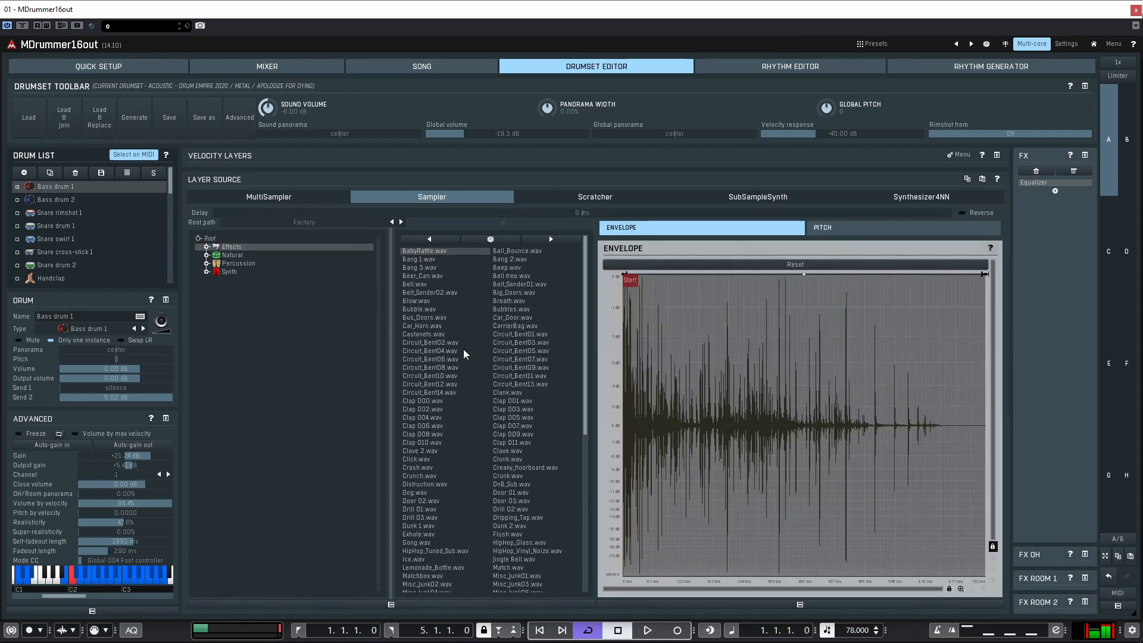
{"action": "left_click", "coordinate": [438, 402]}
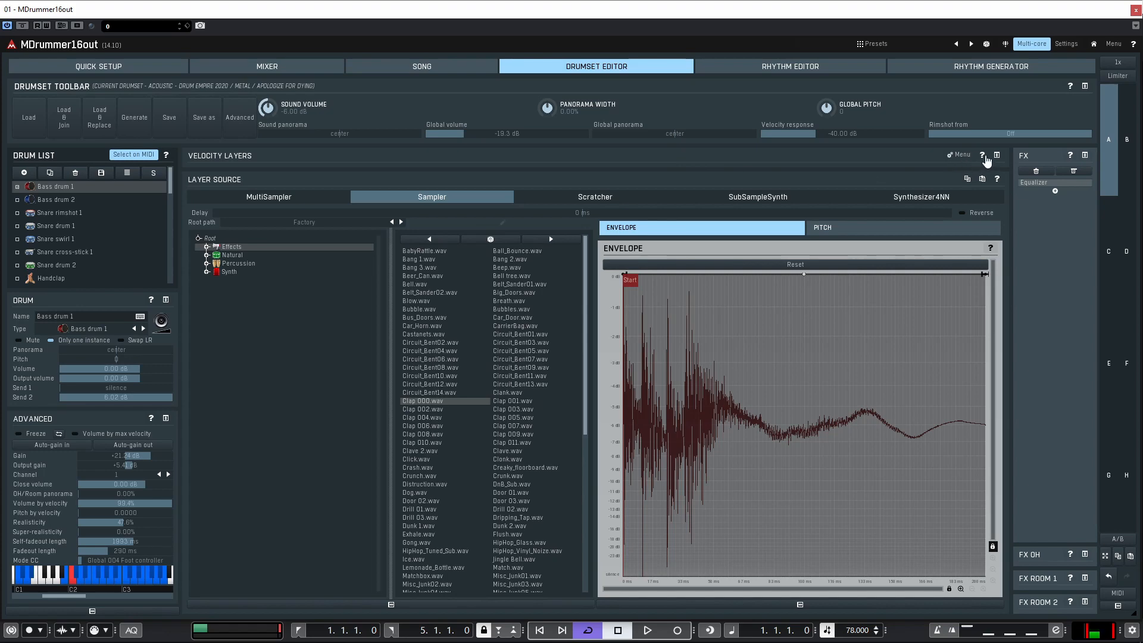
Step: Add a second velocity layer using Urban_Click02.wav from Synth Percussion, and try an upper velocity limit of about 51%
{"action": "left_click", "coordinate": [997, 155]}
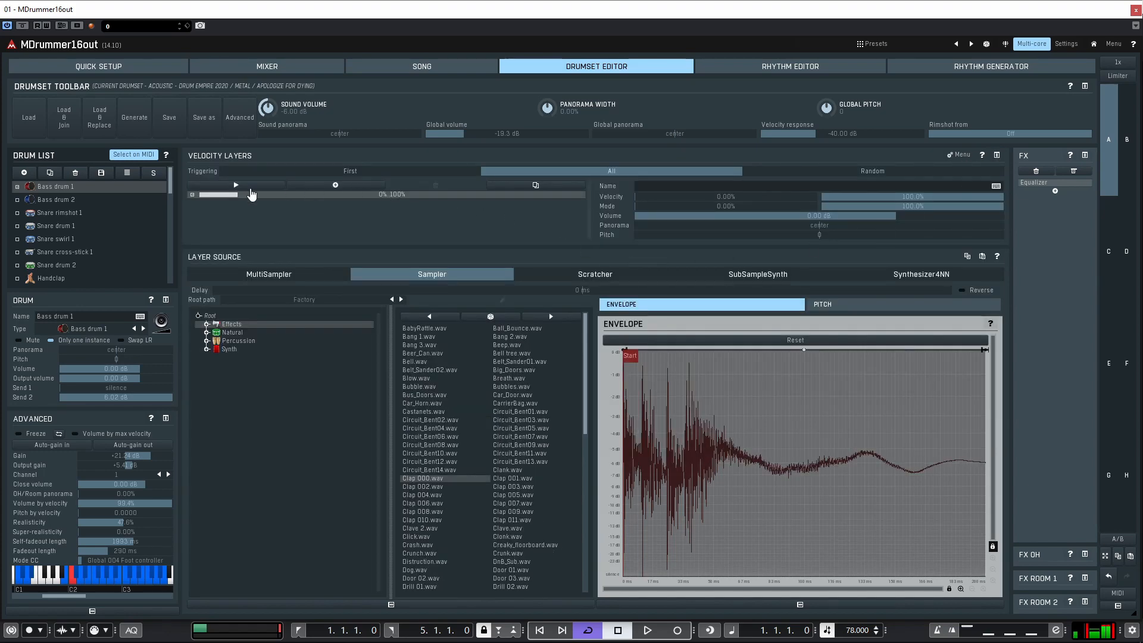
{"action": "left_click", "coordinate": [335, 185]}
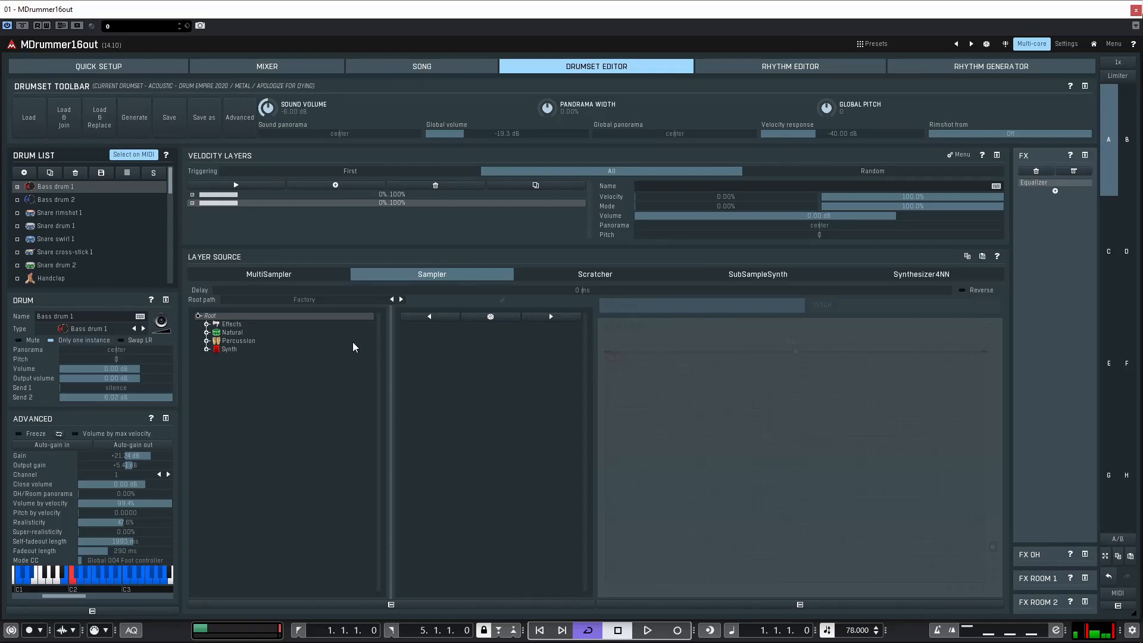
{"action": "left_click", "coordinate": [213, 348]}
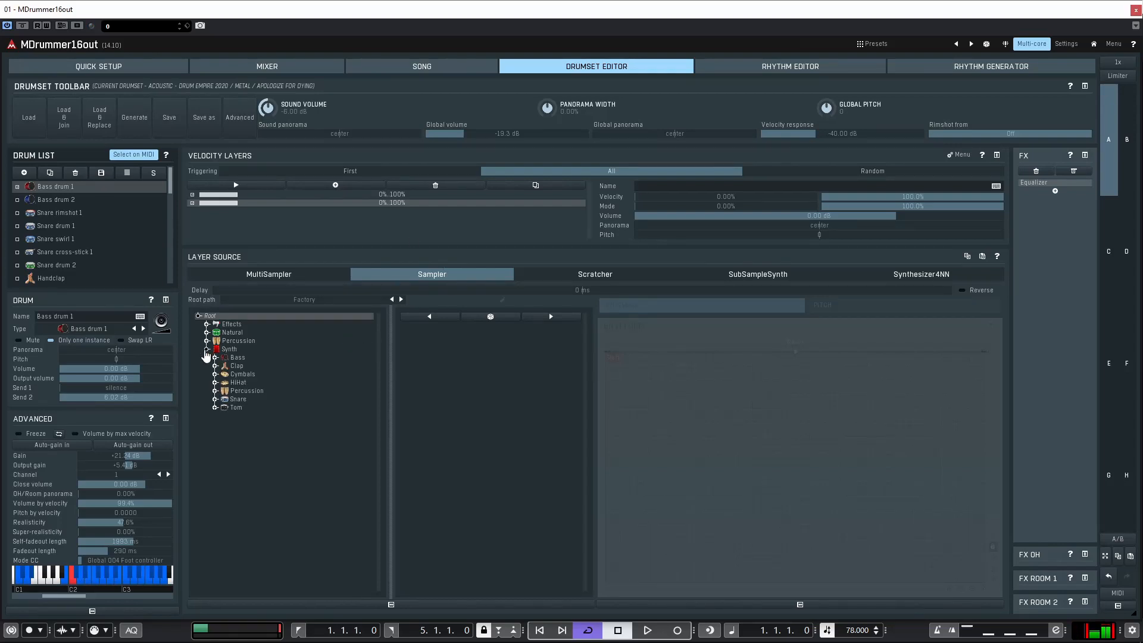
{"action": "left_click", "coordinate": [243, 391]}
{"action": "left_click", "coordinate": [425, 429]}
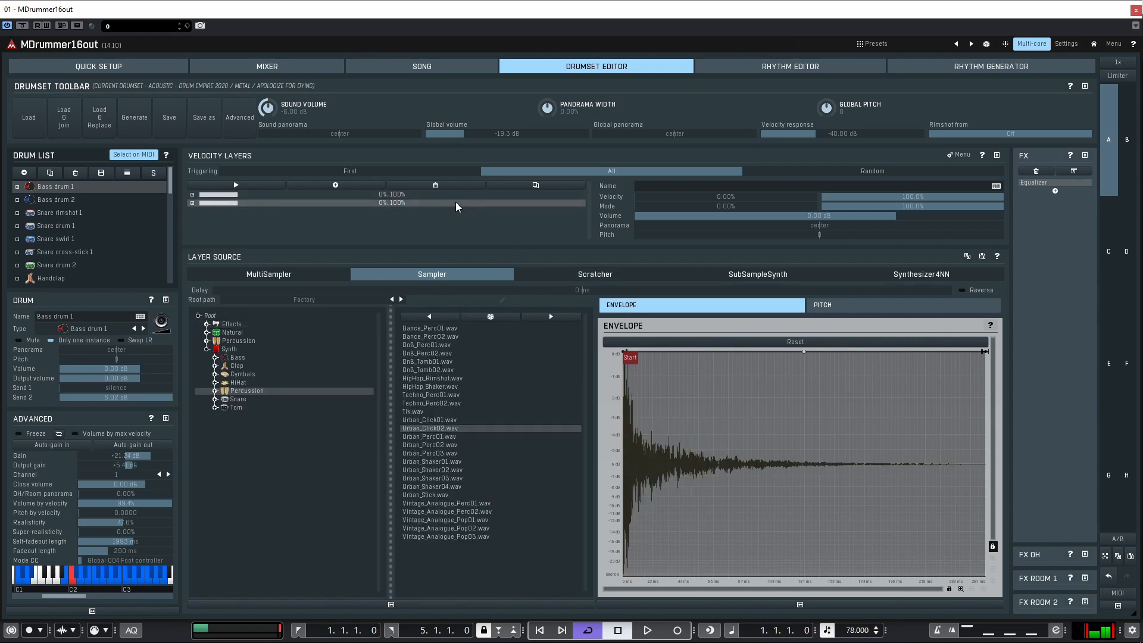
{"action": "left_click_drag", "start_coordinate": [949, 192], "coordinate": [923, 197]}
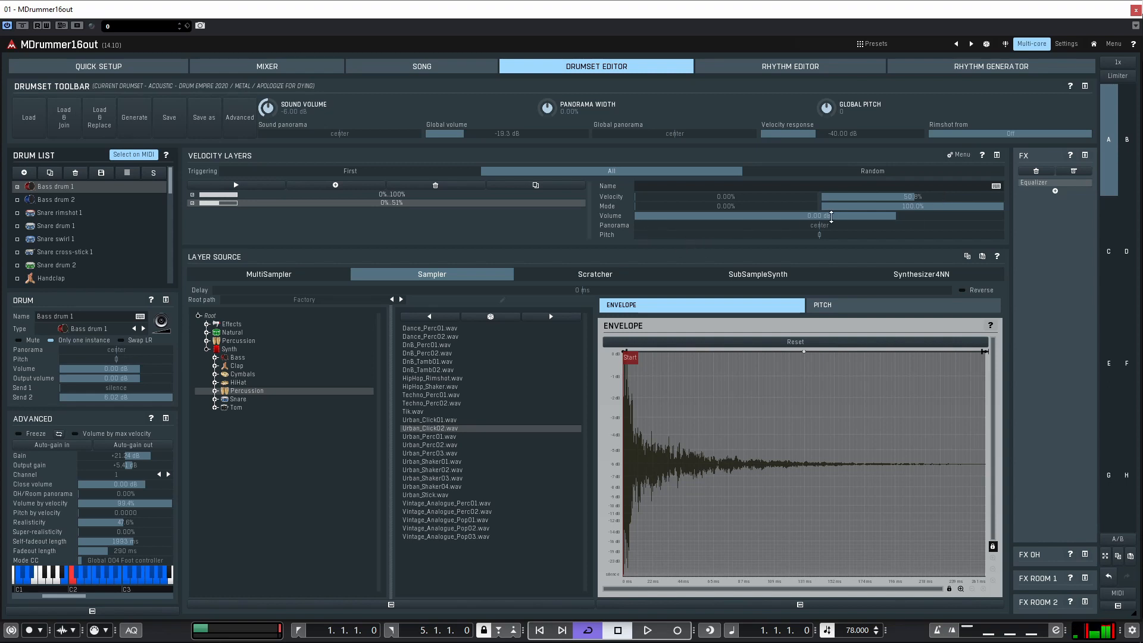
Step: Load Conga High 1.wav from the Percussion Conga folder into the first velocity layer
{"action": "left_click", "coordinate": [465, 195]}
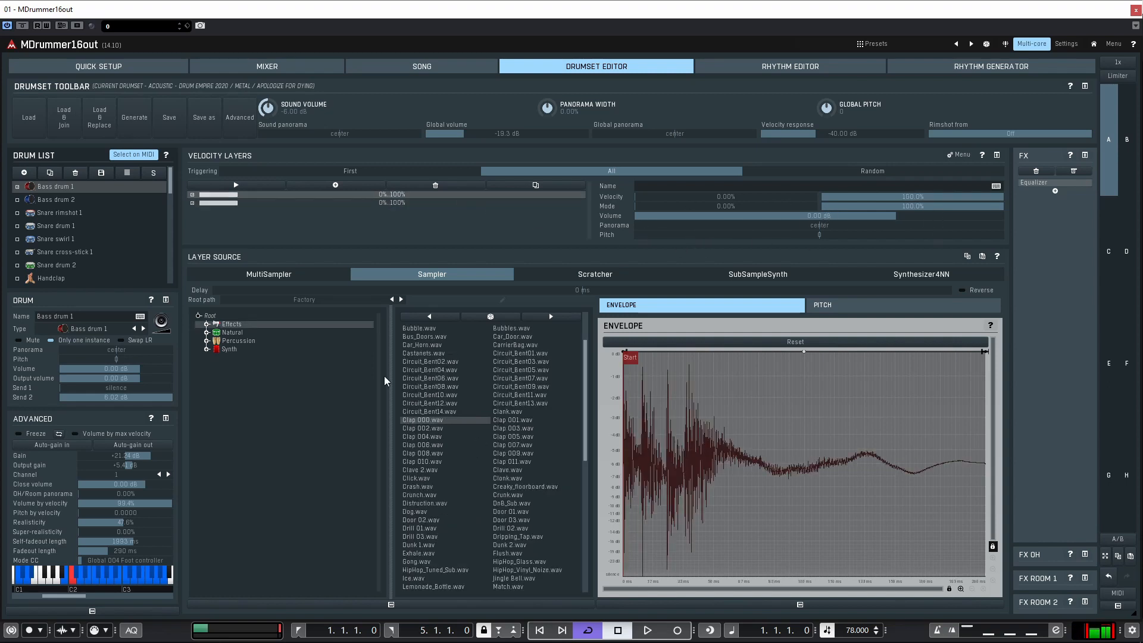
{"action": "left_click", "coordinate": [206, 340]}
{"action": "left_click", "coordinate": [240, 357]}
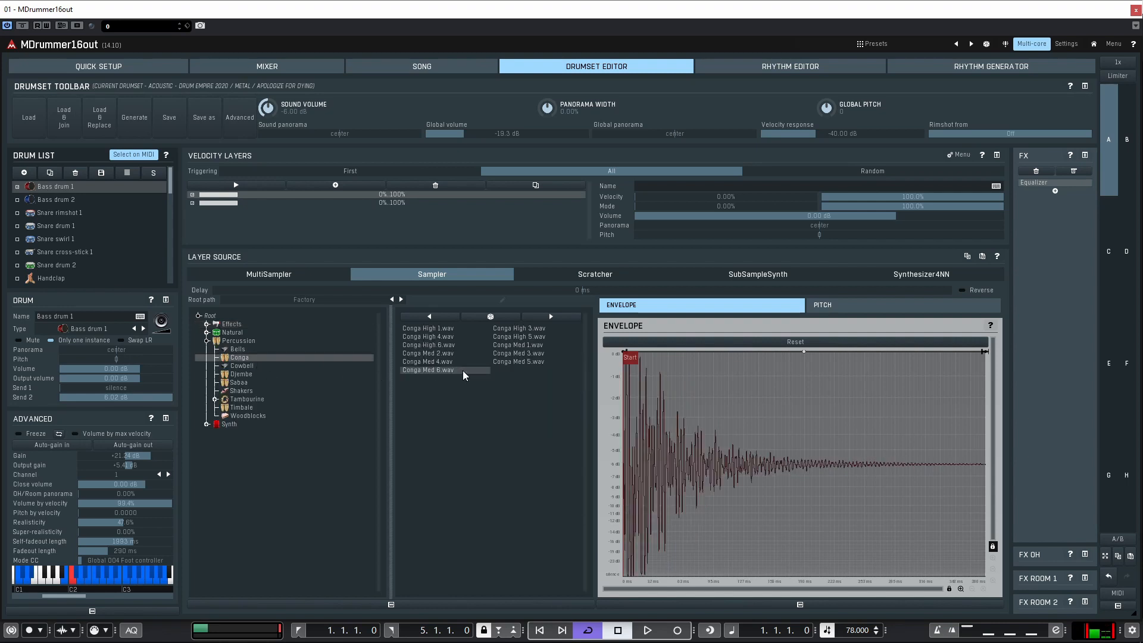
{"action": "left_click", "coordinate": [433, 328]}
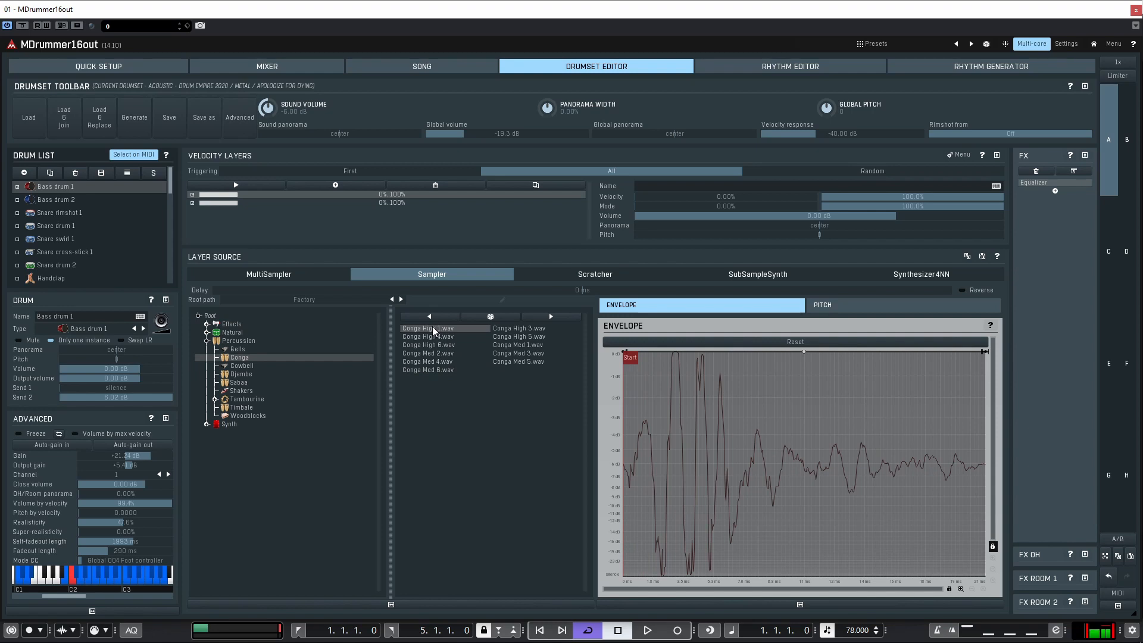
Step: Load Conga High 3.wav into the second velocity layer and set its lower velocity limit to 100%
{"action": "left_click", "coordinate": [511, 337]}
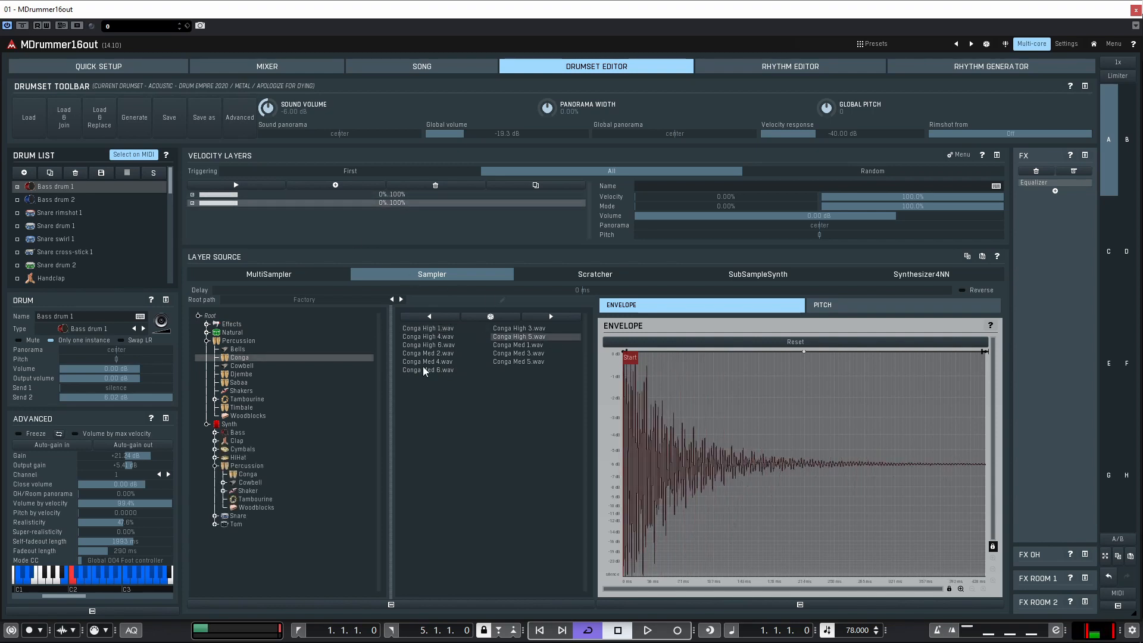
{"action": "left_click", "coordinate": [522, 330]}
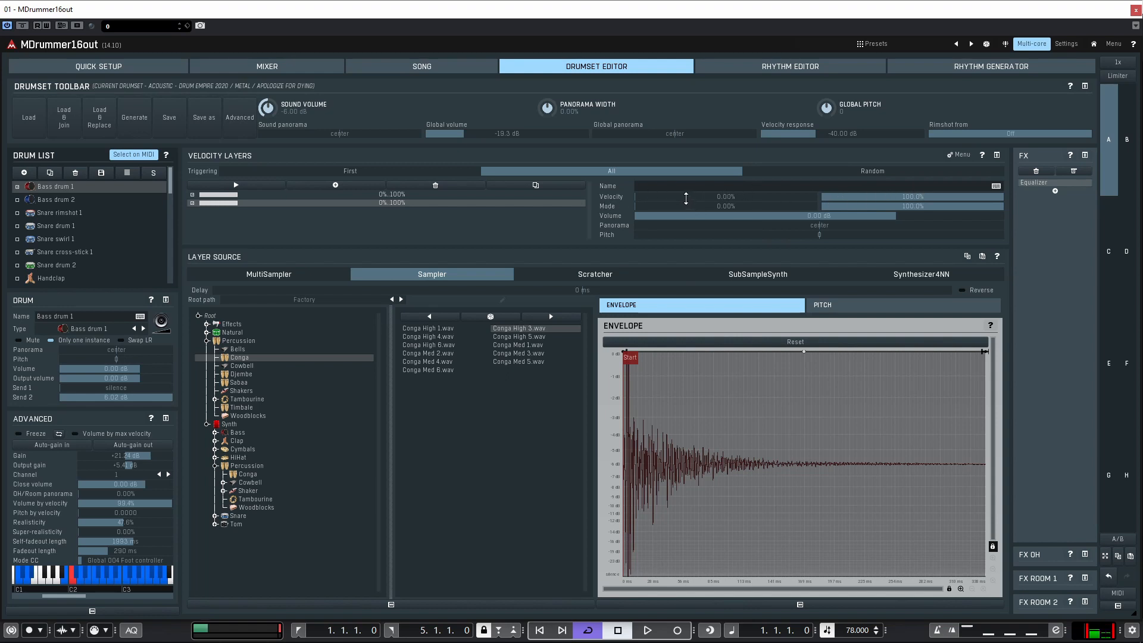
{"action": "left_click_drag", "start_coordinate": [725, 196], "coordinate": [726, 137]}
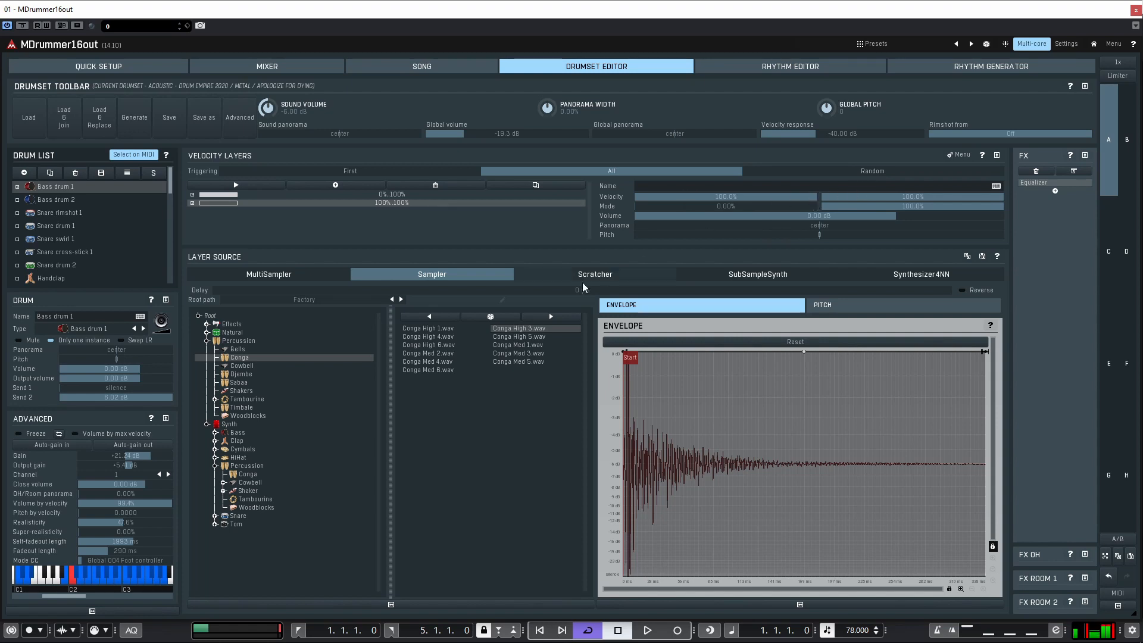
Step: Load Conga High 5.wav into the first velocity layer and lower its upper velocity limit to about 50%
{"action": "left_click", "coordinate": [391, 195]}
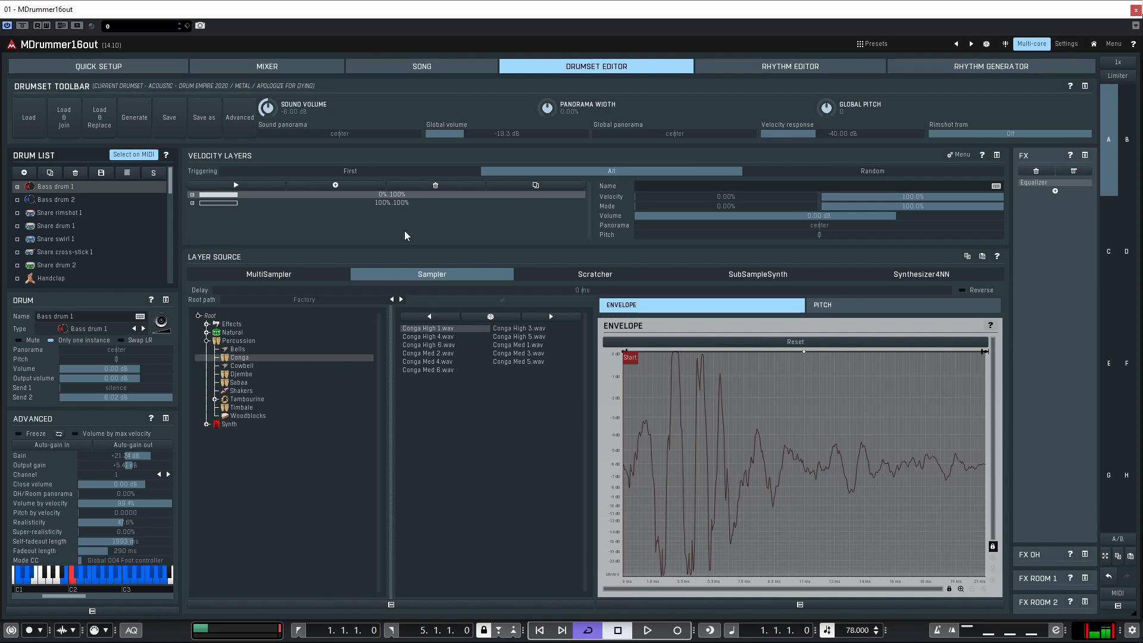
{"action": "left_click", "coordinate": [521, 337]}
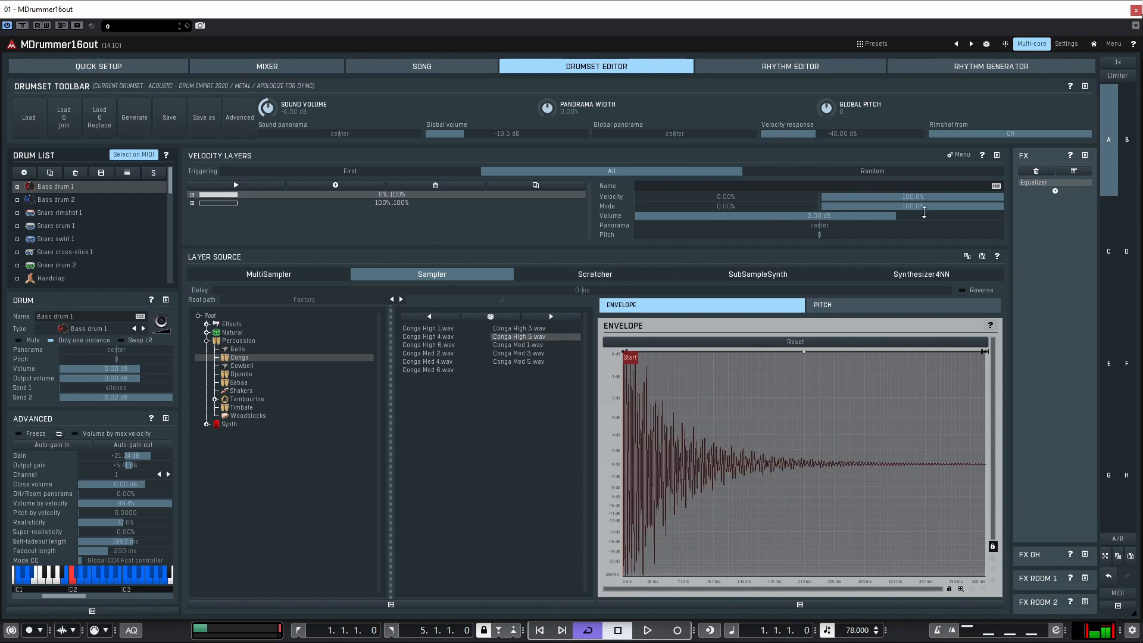
{"action": "left_click_drag", "start_coordinate": [941, 197], "coordinate": [869, 197]}
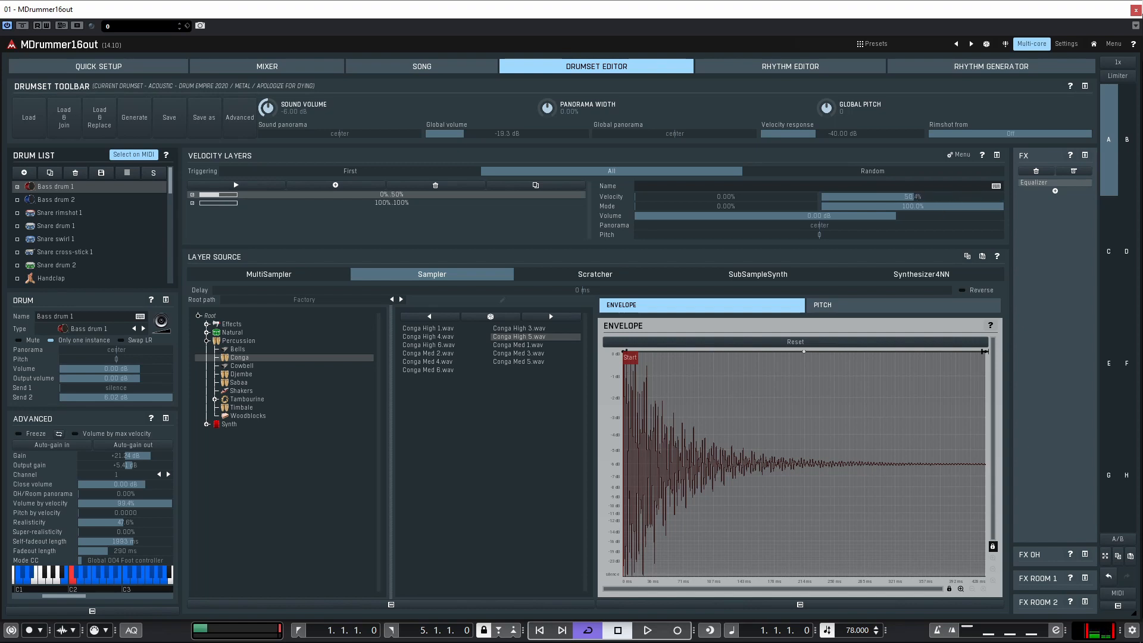
Step: Reset the first velocity layer's upper velocity limit and set it to exactly 50%
{"action": "double_click", "coordinate": [939, 193]}
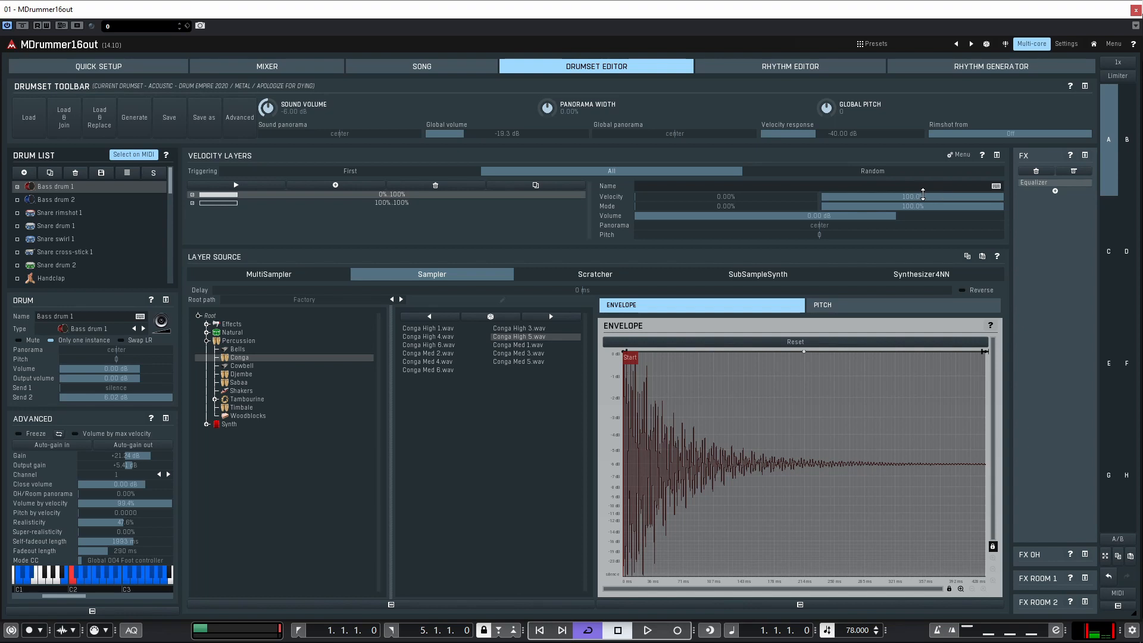
{"action": "right_click", "coordinate": [922, 195]}
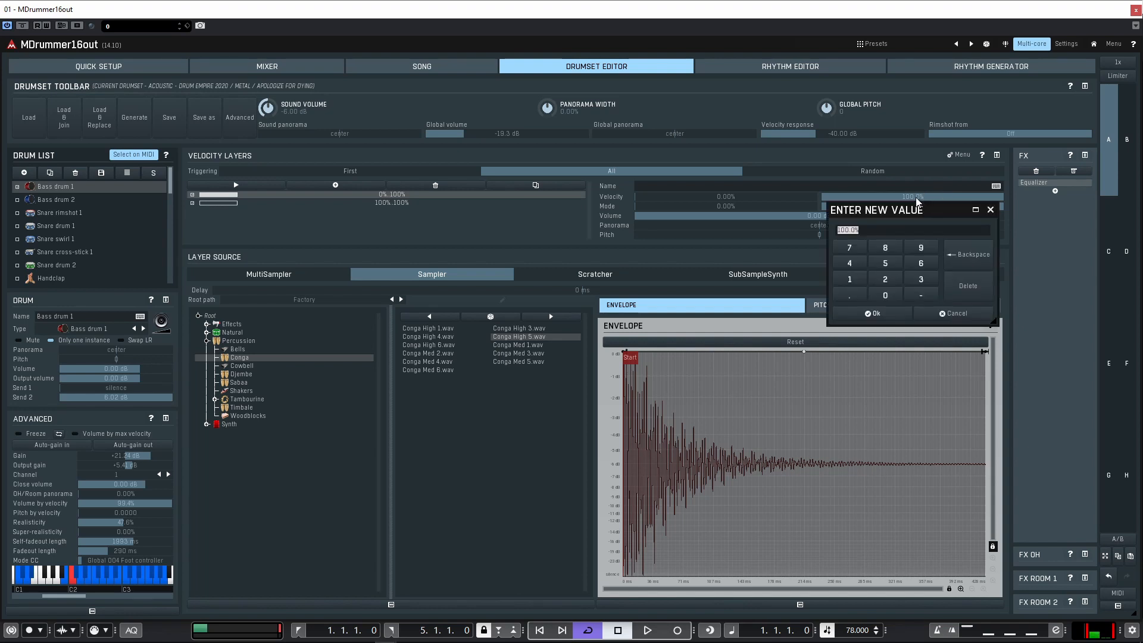
{"action": "type", "text": "50"}
{"action": "key", "text": "Return"}
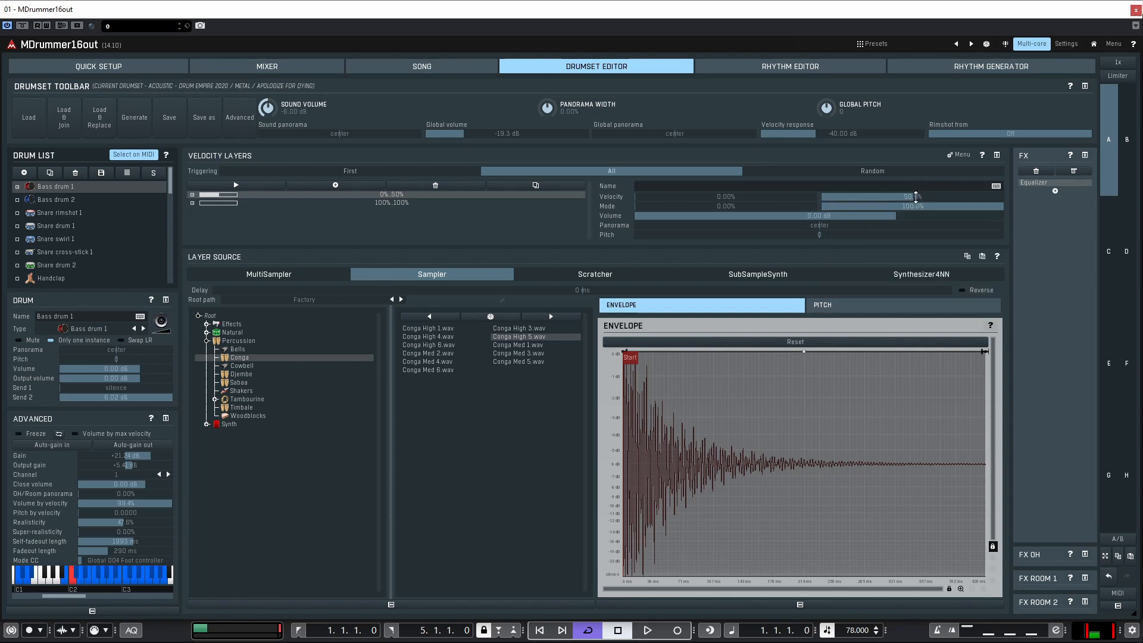
Step: Set the second velocity layer's lower velocity limit to 50%
{"action": "left_click", "coordinate": [402, 202]}
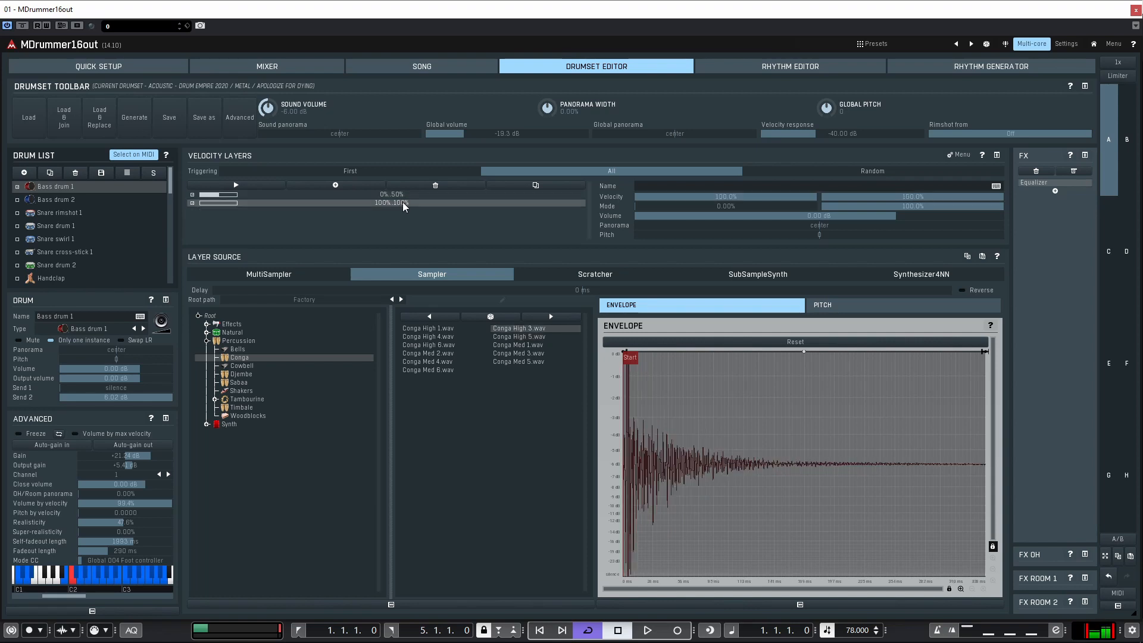
{"action": "right_click", "coordinate": [769, 198]}
{"action": "type", "text": "50"}
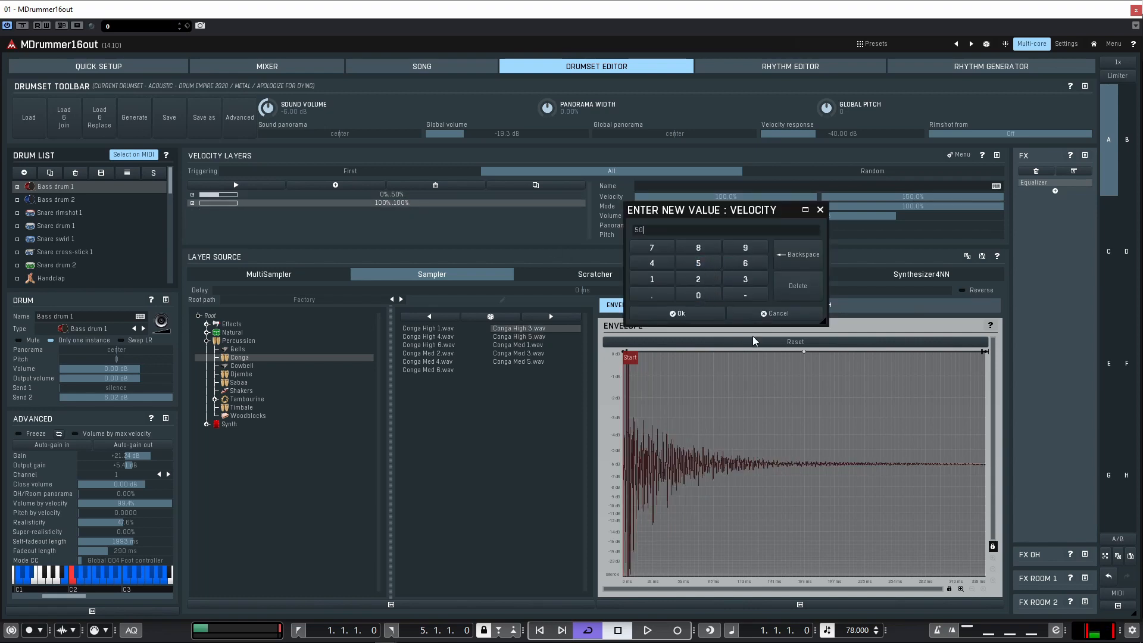
{"action": "left_click", "coordinate": [690, 314]}
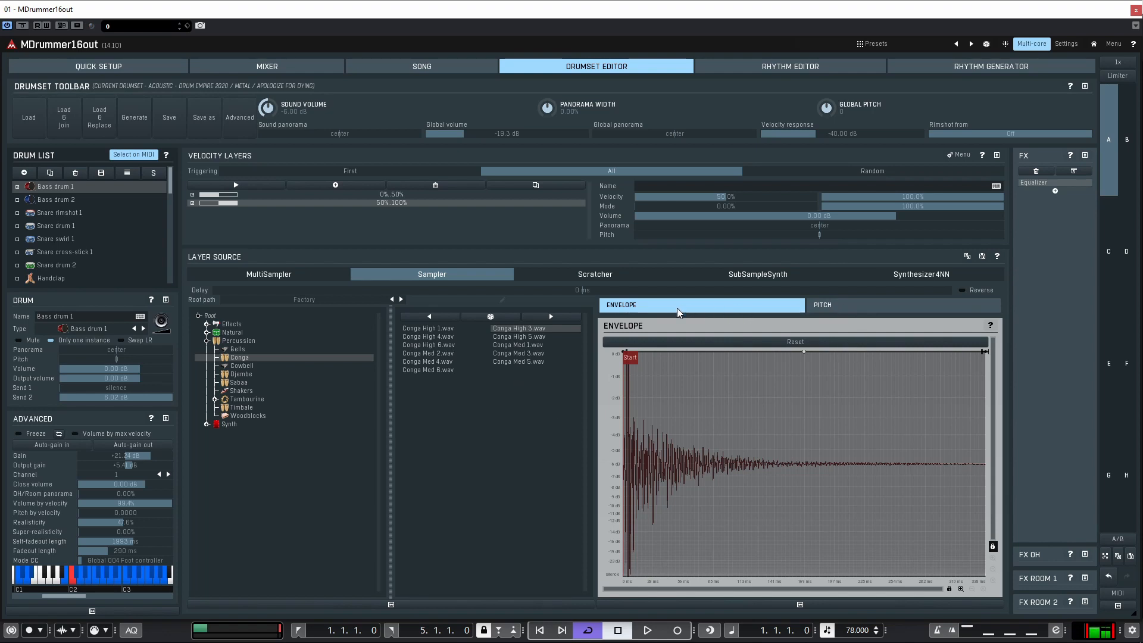
Step: Examine the Sampler's volume and pitch envelopes and the curvature and smoothing options for all pitch envelope points
{"action": "left_click", "coordinate": [833, 309]}
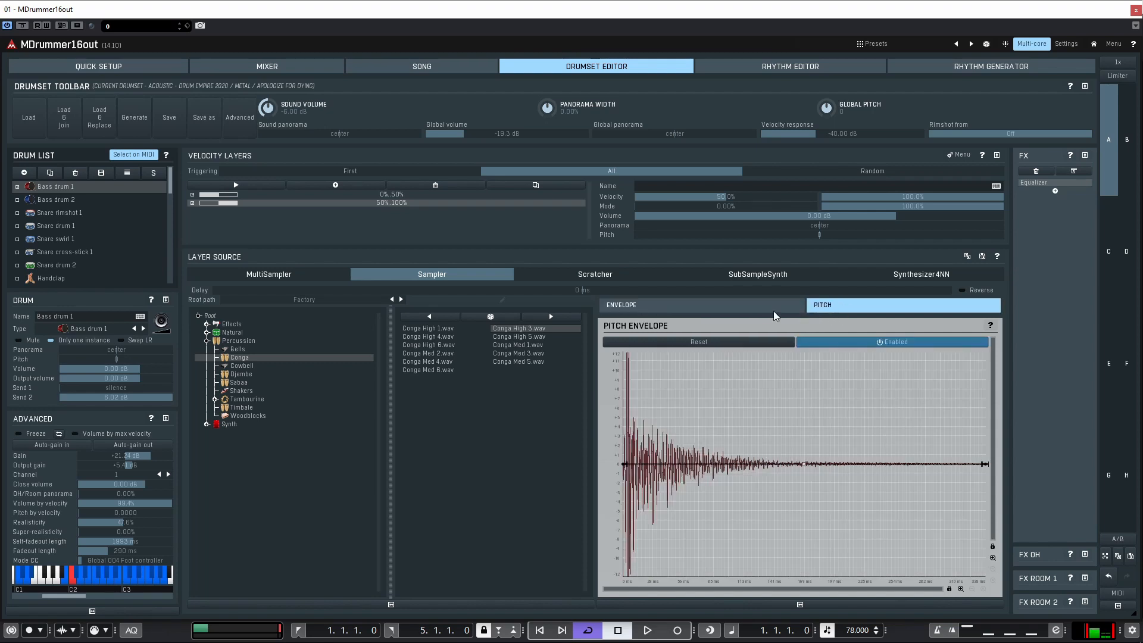
{"action": "left_click", "coordinate": [747, 309]}
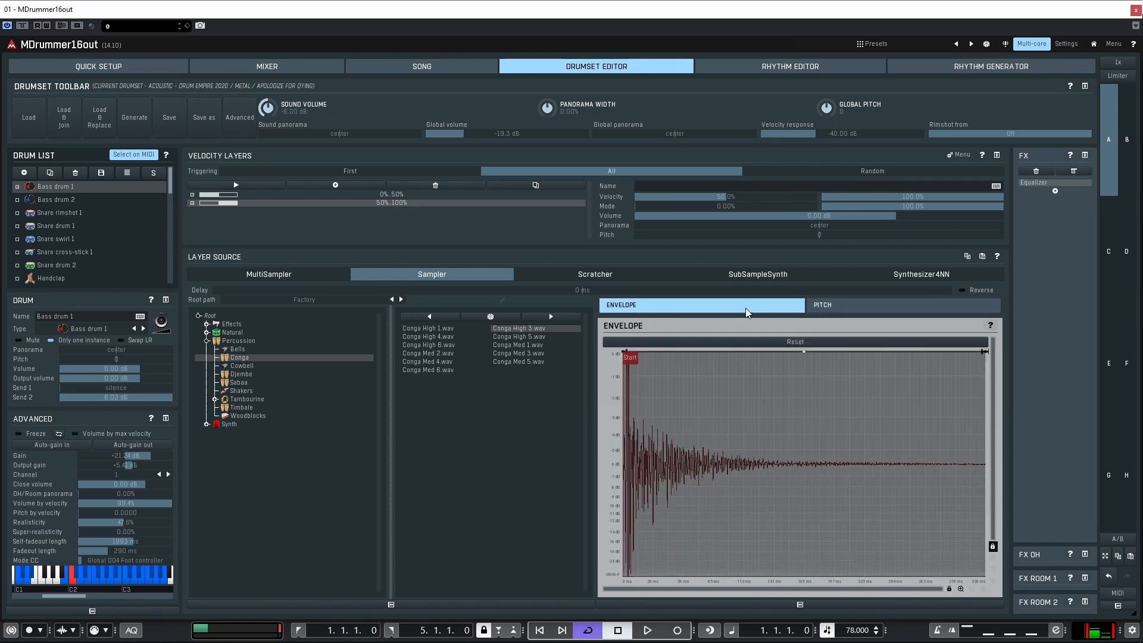
{"action": "left_click", "coordinate": [853, 309]}
{"action": "right_click", "coordinate": [744, 442]}
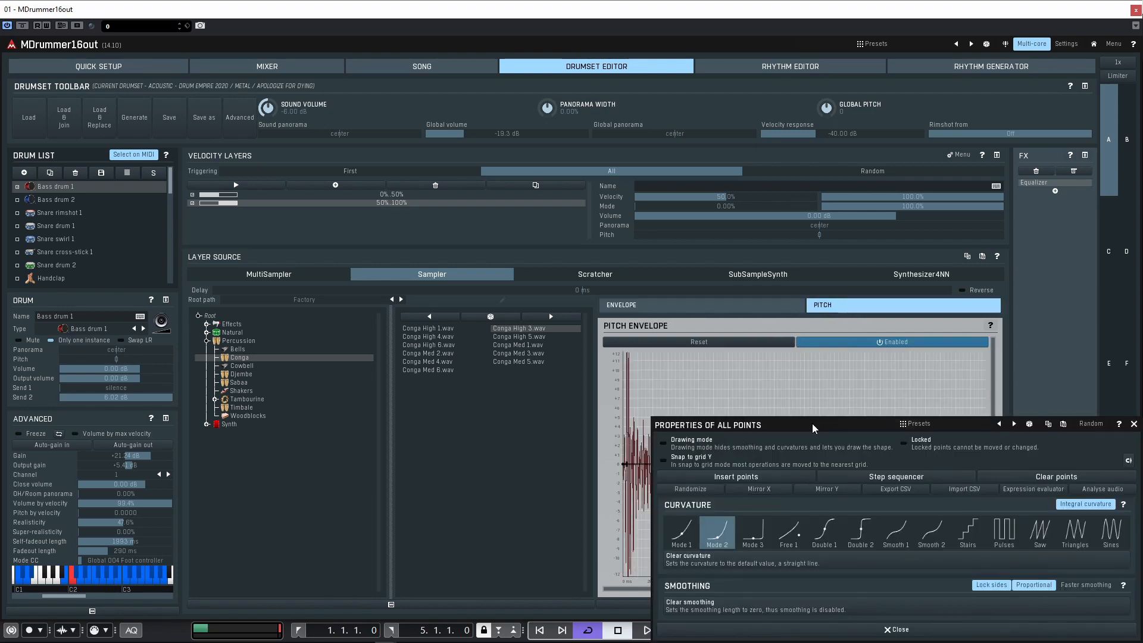
{"action": "left_click_drag", "start_coordinate": [775, 427], "coordinate": [555, 341]}
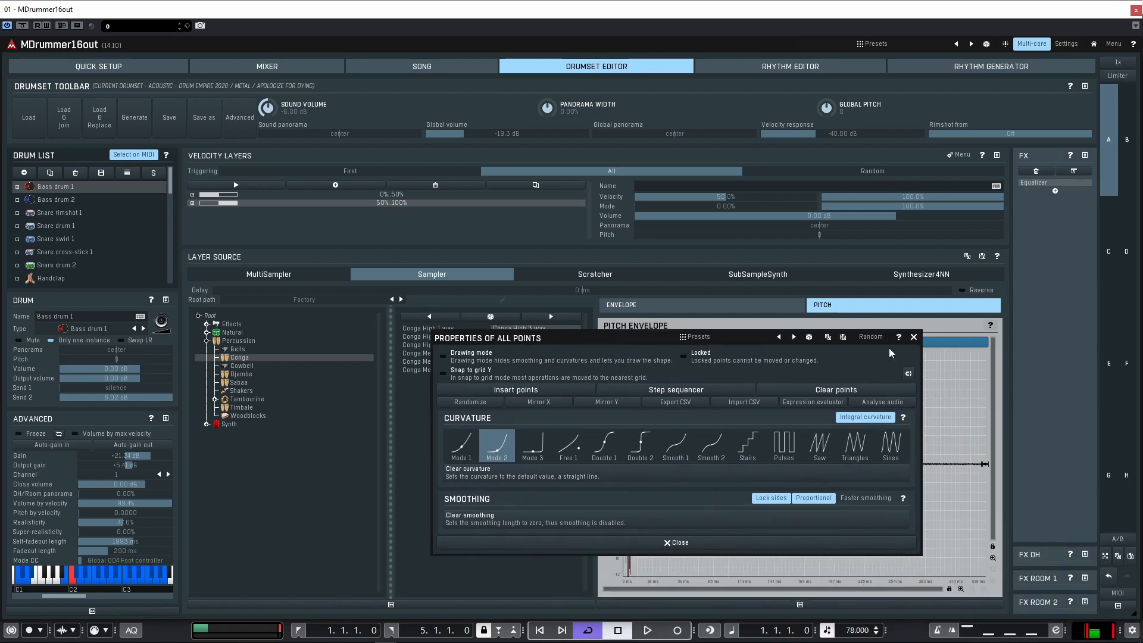
{"action": "left_click", "coordinate": [914, 338]}
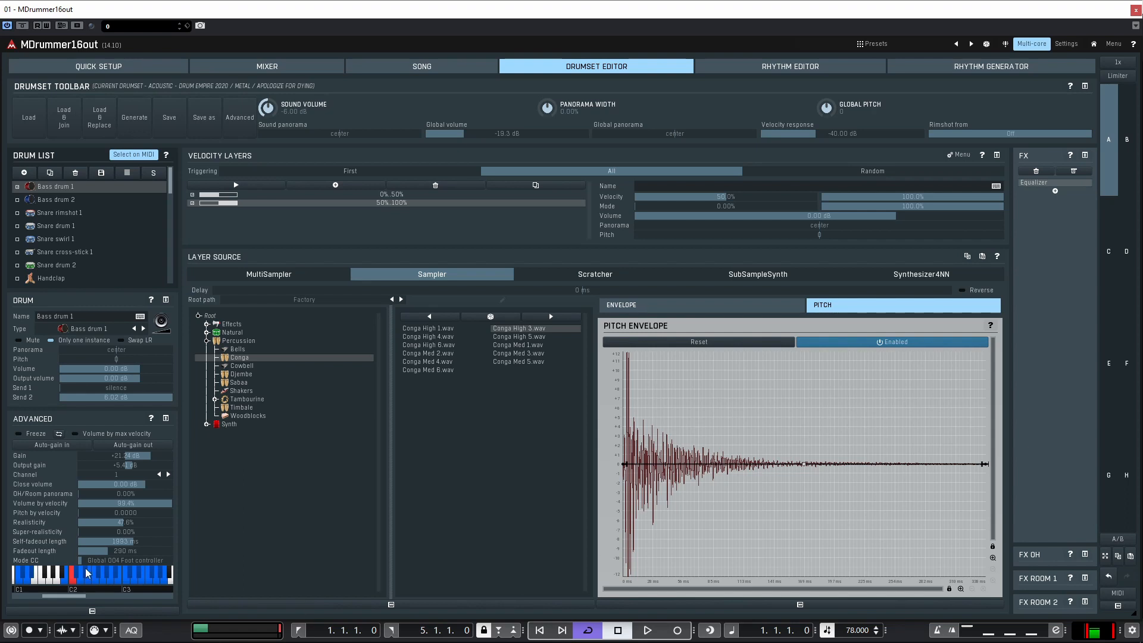
Step: Switch the layer source to MultiSampler and load Bass 1 from the LP cajon in Studio 2018
{"action": "left_click", "coordinate": [290, 277]}
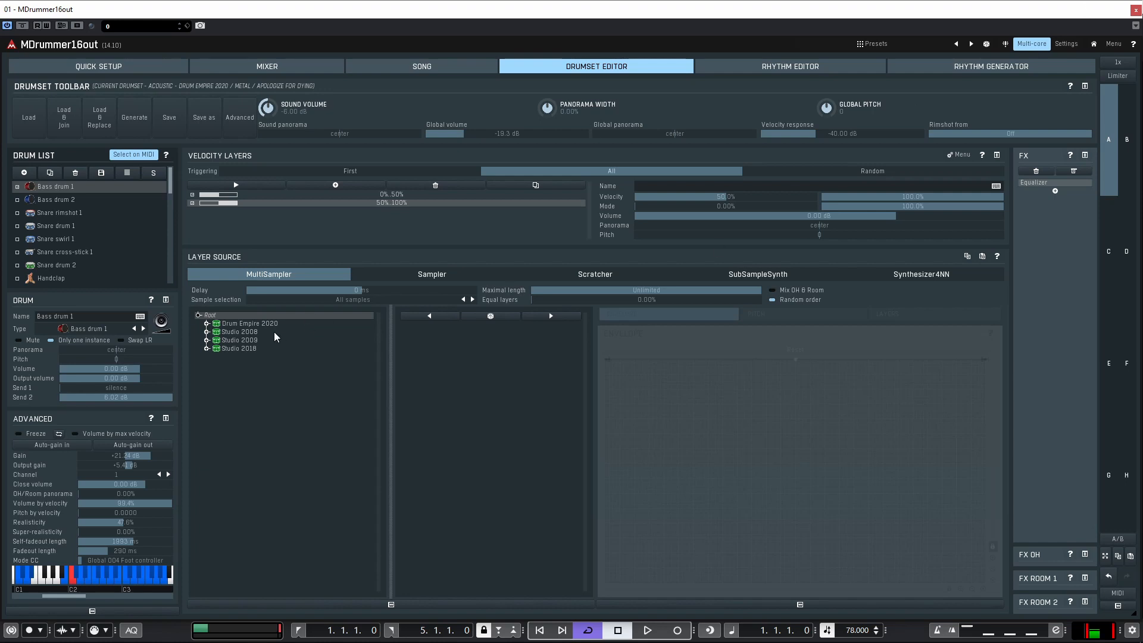
{"action": "double_click", "coordinate": [257, 347]}
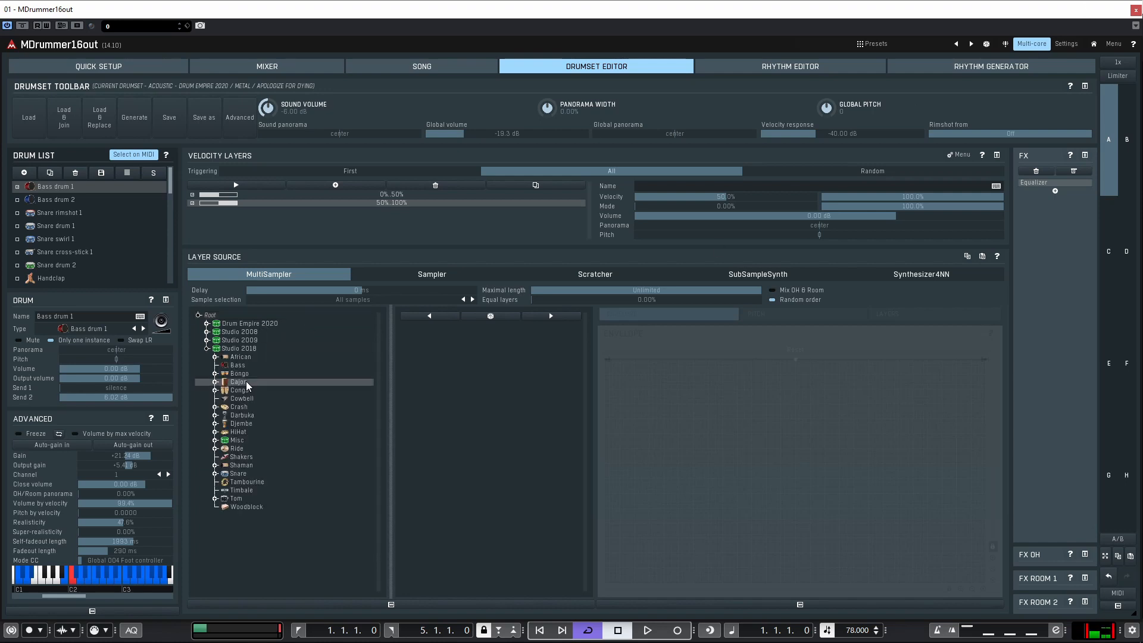
{"action": "double_click", "coordinate": [245, 381]}
{"action": "left_click", "coordinate": [246, 388]}
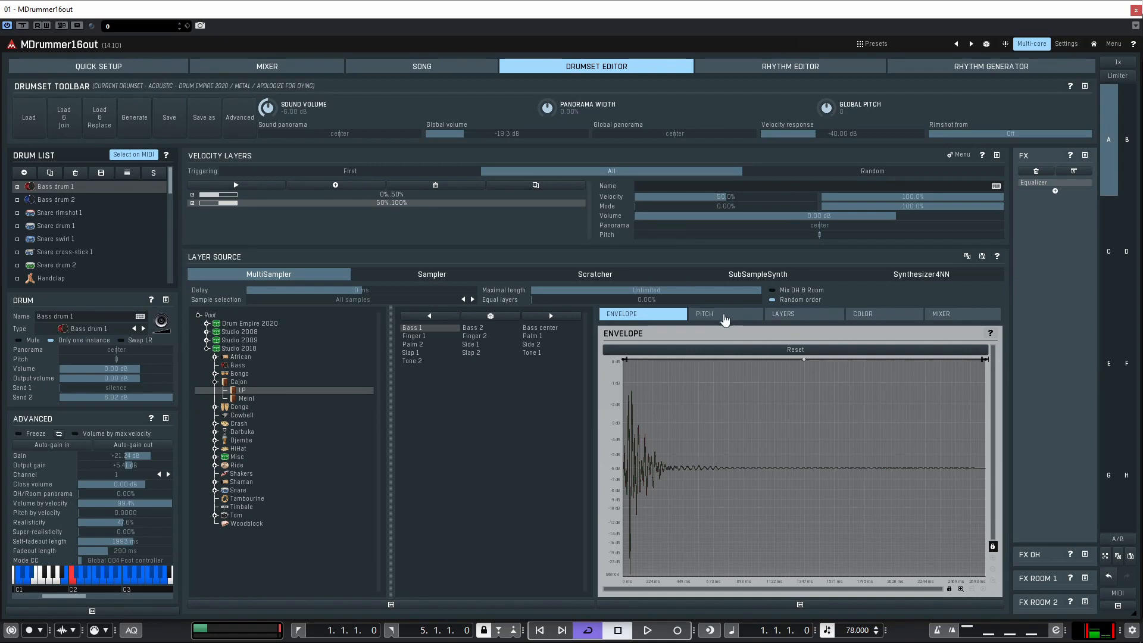
Step: Look through the MultiSampler's layers, pitch envelope, multitrack color and mixer settings
{"action": "left_click", "coordinate": [791, 314]}
{"action": "left_click", "coordinate": [713, 320]}
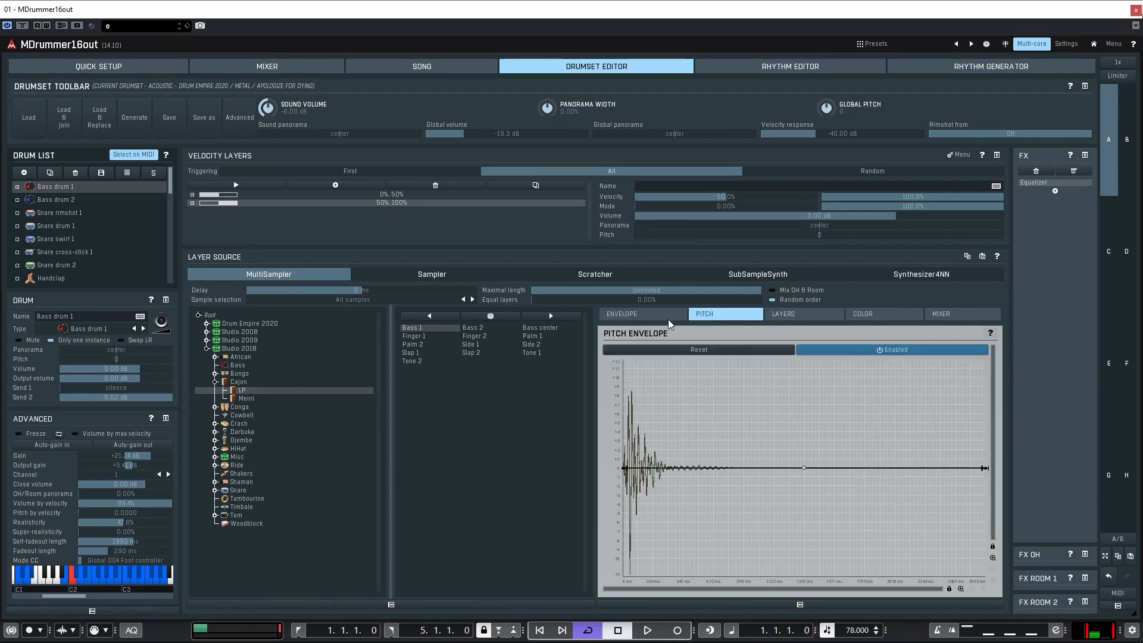
{"action": "left_click", "coordinate": [871, 316]}
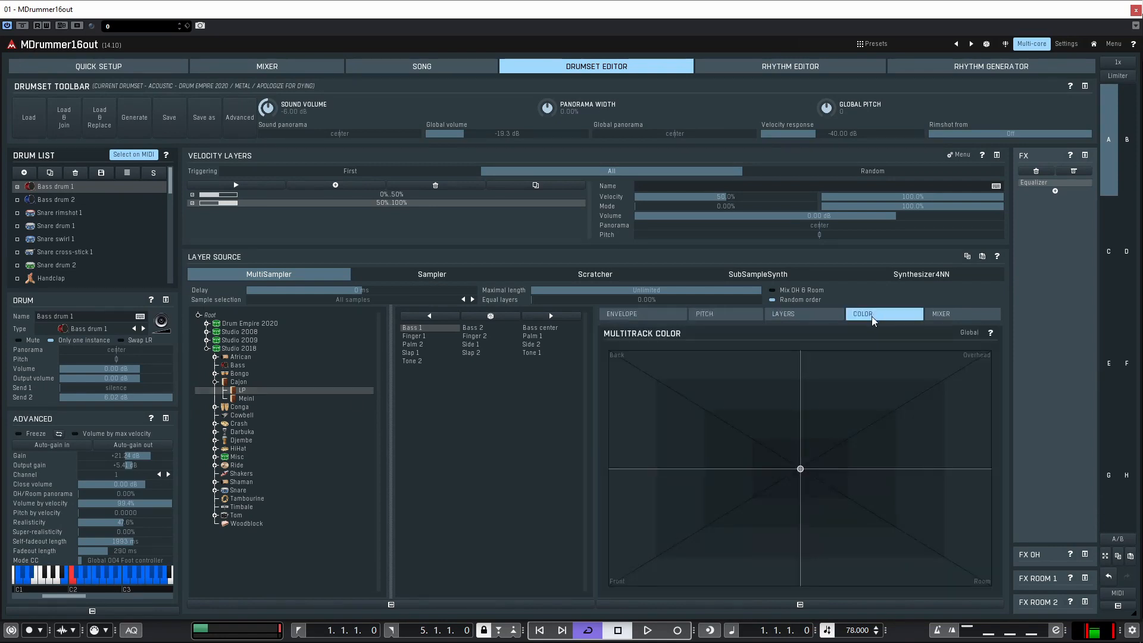
{"action": "left_click", "coordinate": [964, 316]}
Step: Switch the layer source to Sampler, load Cowbell 2.wav from the Synth folder, and compare its volume and pitch envelopes
{"action": "left_click", "coordinate": [432, 274]}
{"action": "double_click", "coordinate": [229, 349]}
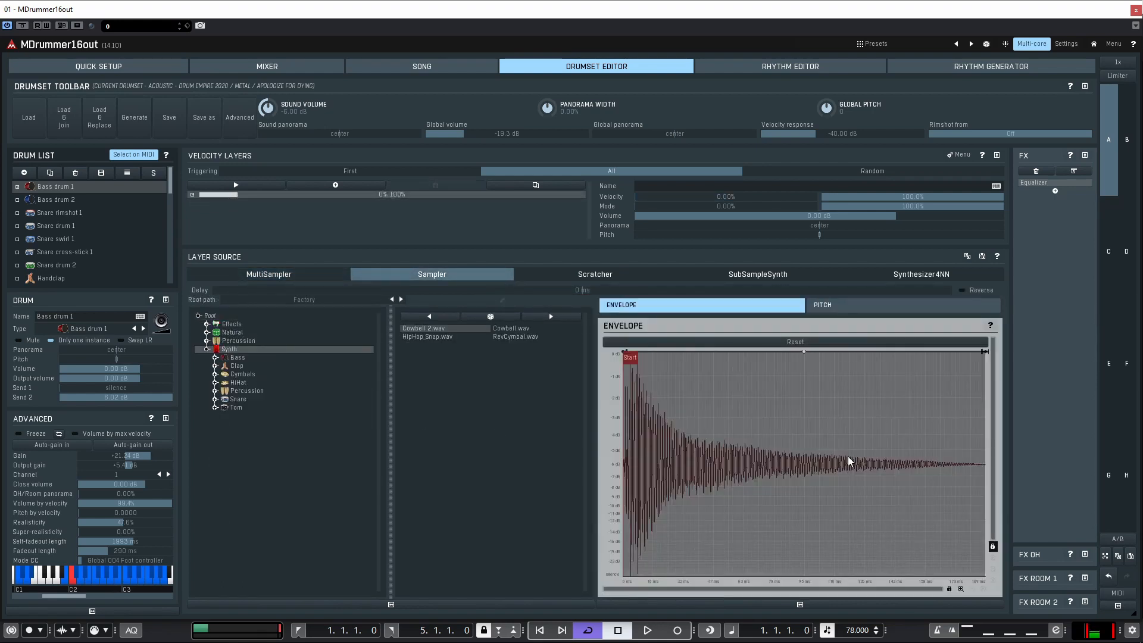
{"action": "left_click", "coordinate": [851, 309]}
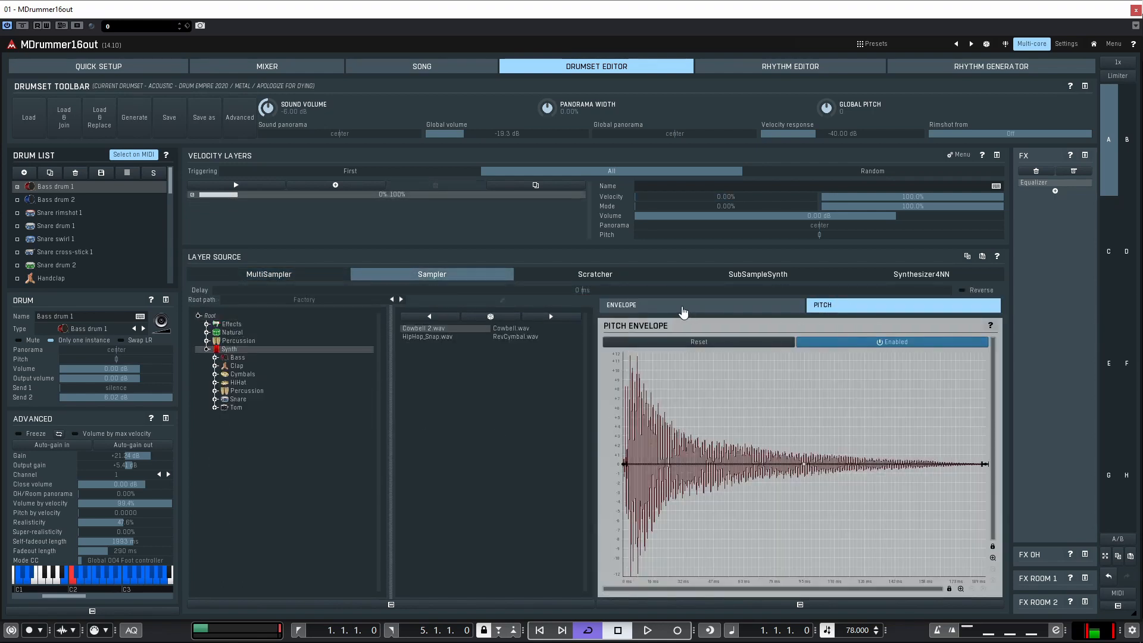
{"action": "left_click", "coordinate": [723, 305]}
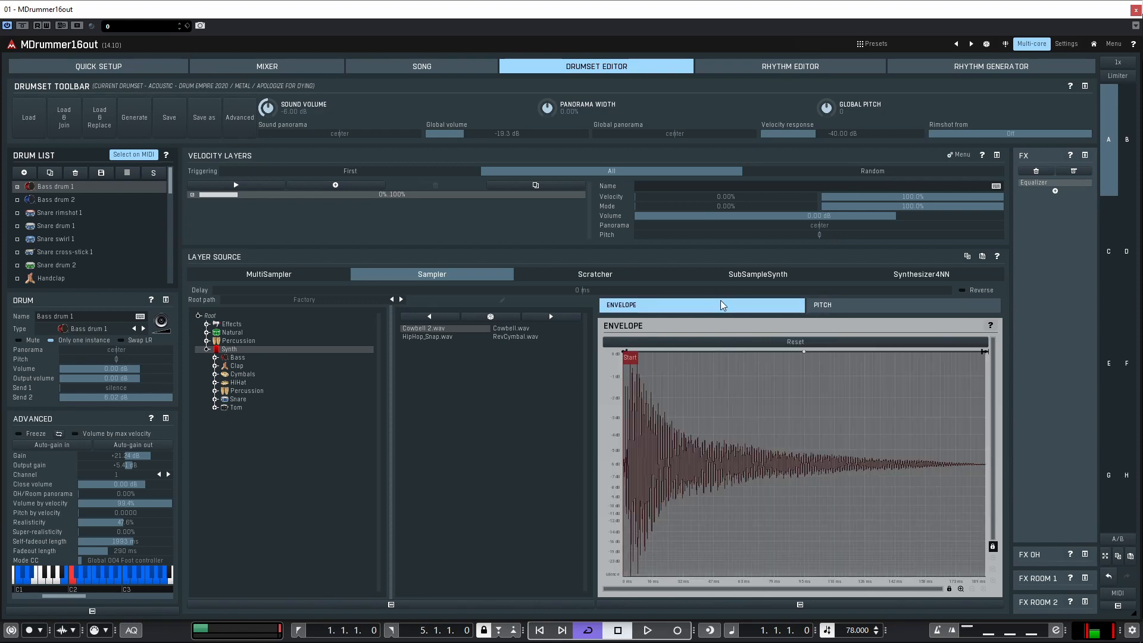
{"action": "left_click", "coordinate": [873, 310]}
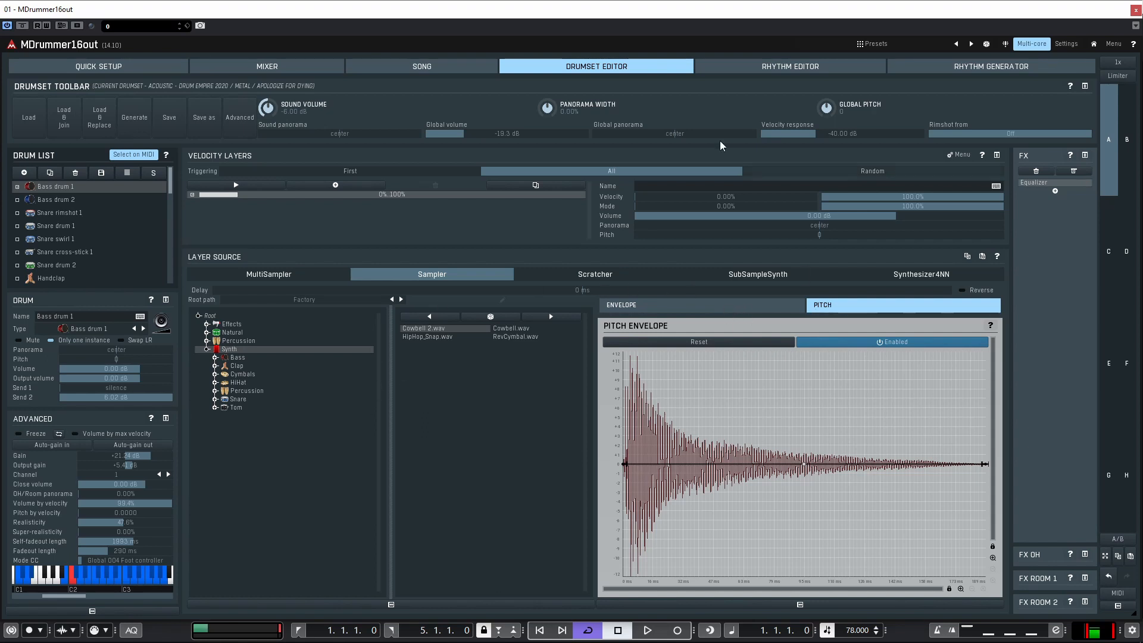
Step: Switch the layer source to MultiSampler and look over the Drum Empire 2020, Studio 2008, Studio 2009 and Studio 2018 libraries
{"action": "left_click", "coordinate": [294, 282]}
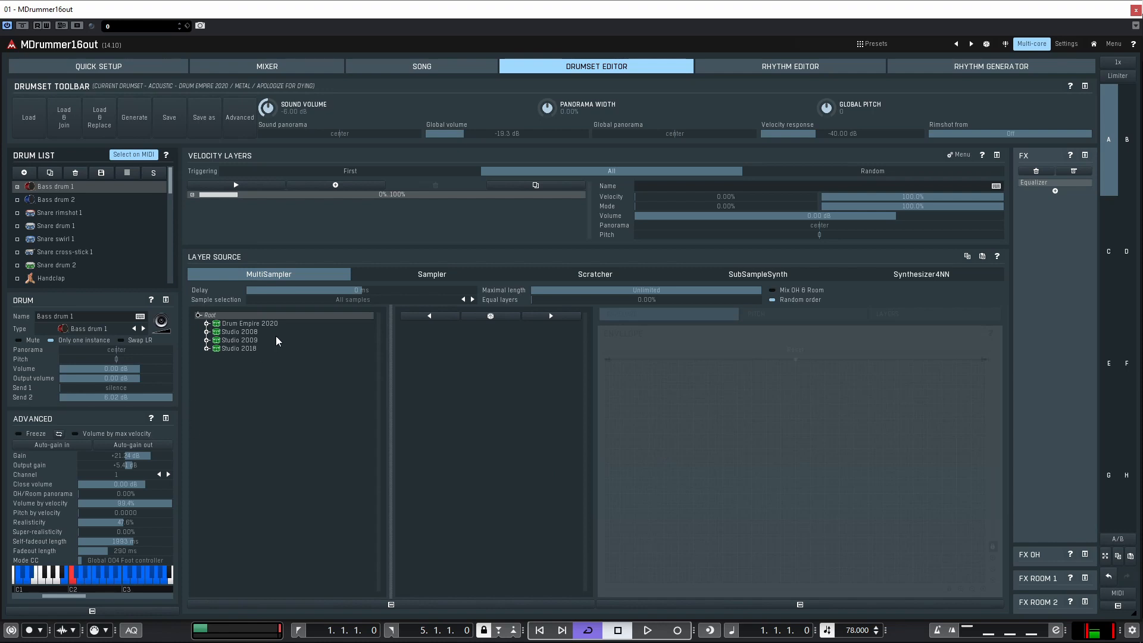
{"action": "left_click", "coordinate": [238, 334]}
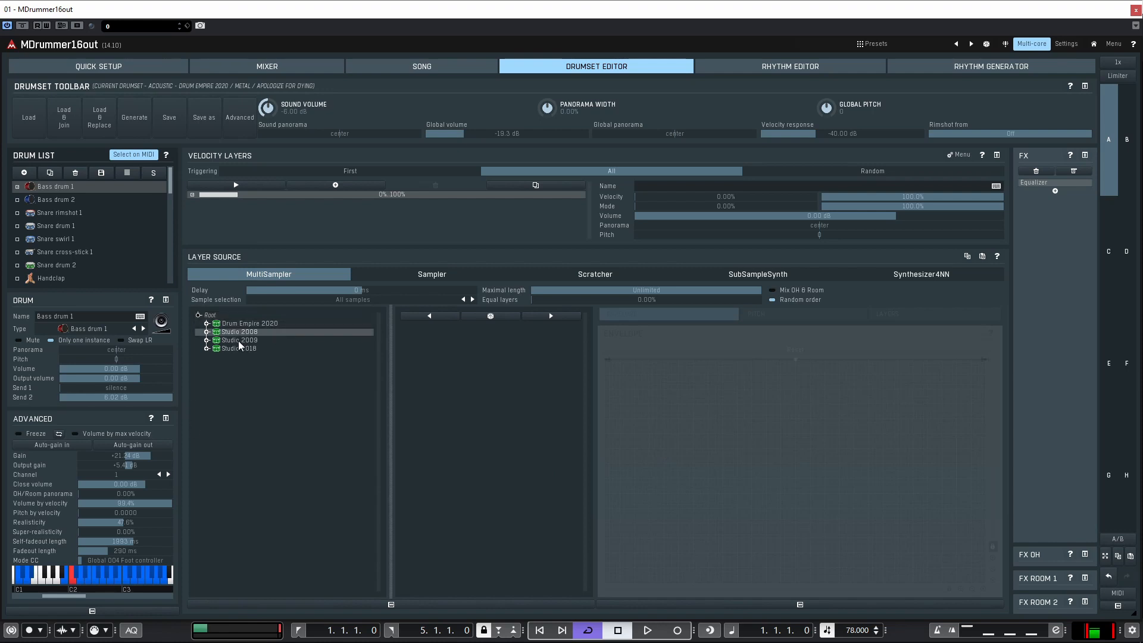
{"action": "left_click", "coordinate": [239, 341]}
{"action": "left_click", "coordinate": [238, 349]}
{"action": "left_click", "coordinate": [241, 325]}
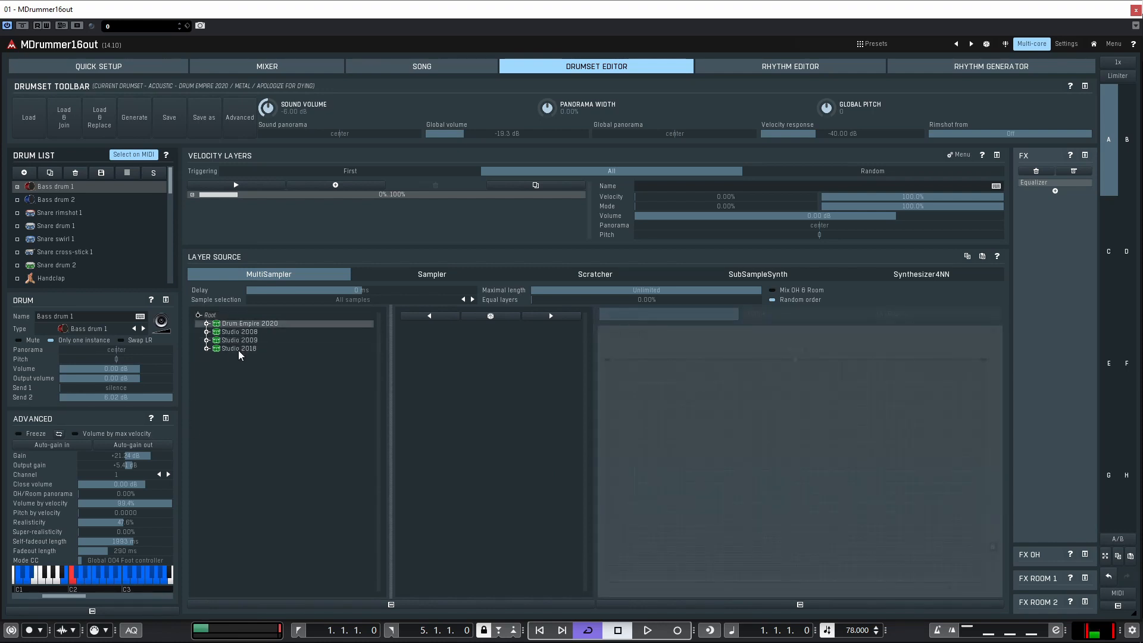
{"action": "left_click", "coordinate": [241, 333]}
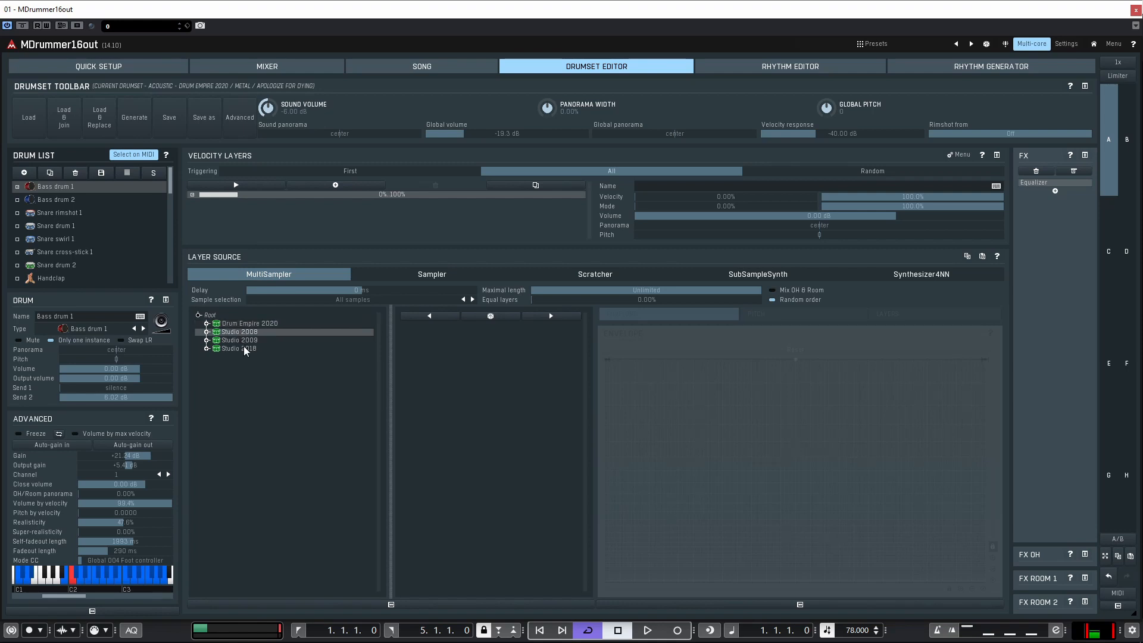
{"action": "left_click", "coordinate": [243, 341]}
{"action": "left_click", "coordinate": [244, 350]}
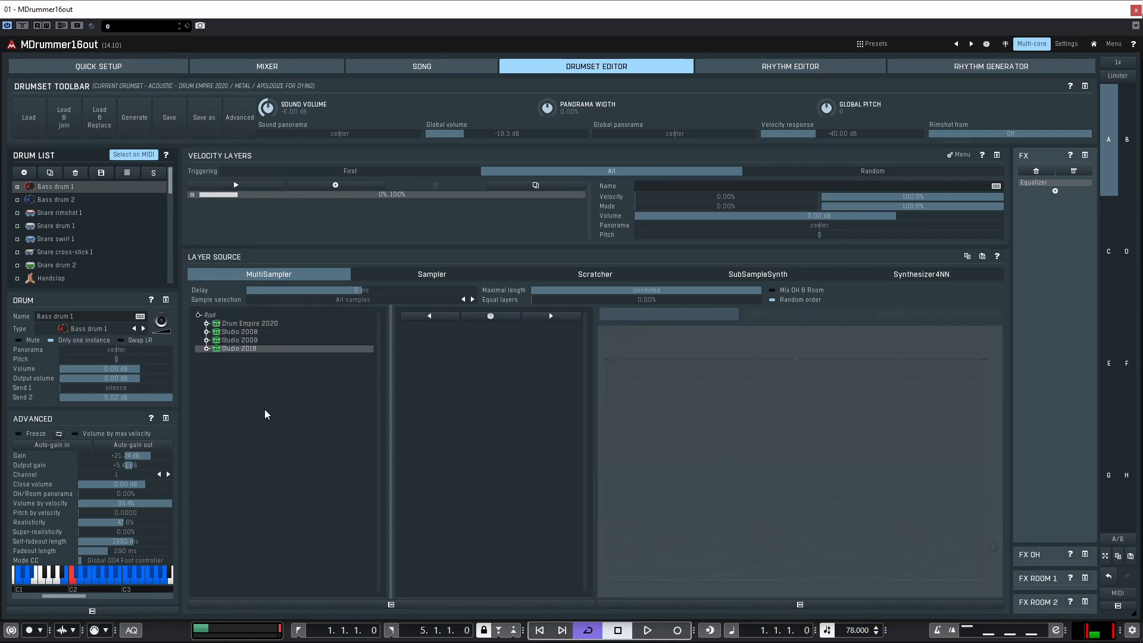
Step: Switch the layer source to Sampler, set its root path to Custom, and browse the sample folders
{"action": "left_click", "coordinate": [441, 275]}
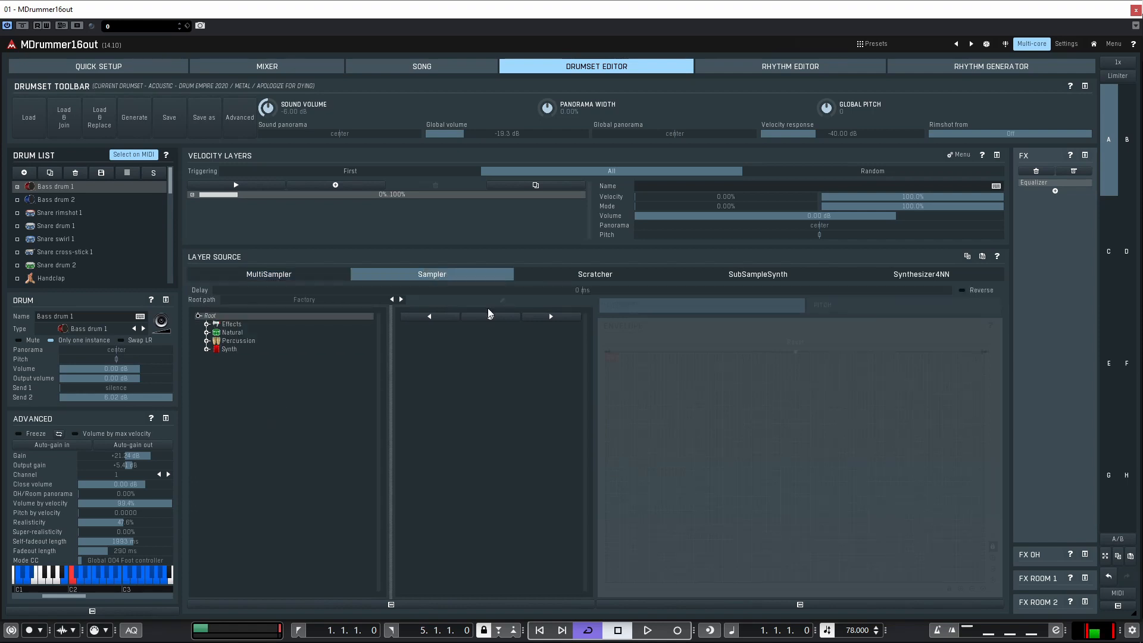
{"action": "left_click", "coordinate": [285, 301]}
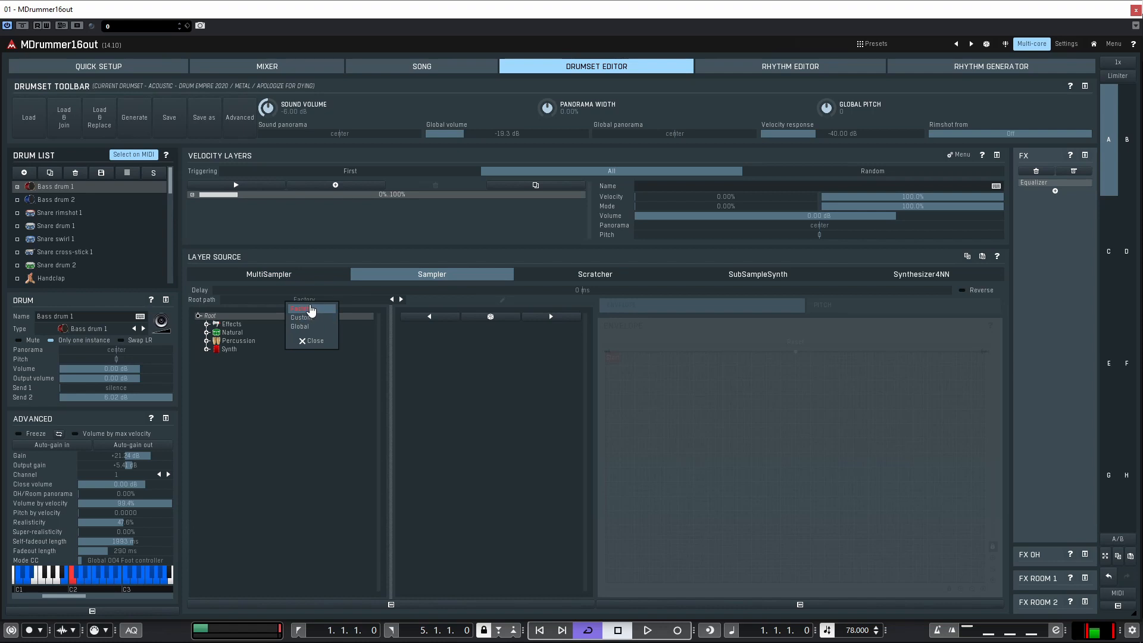
{"action": "left_click", "coordinate": [312, 309]}
{"action": "left_click", "coordinate": [309, 305]}
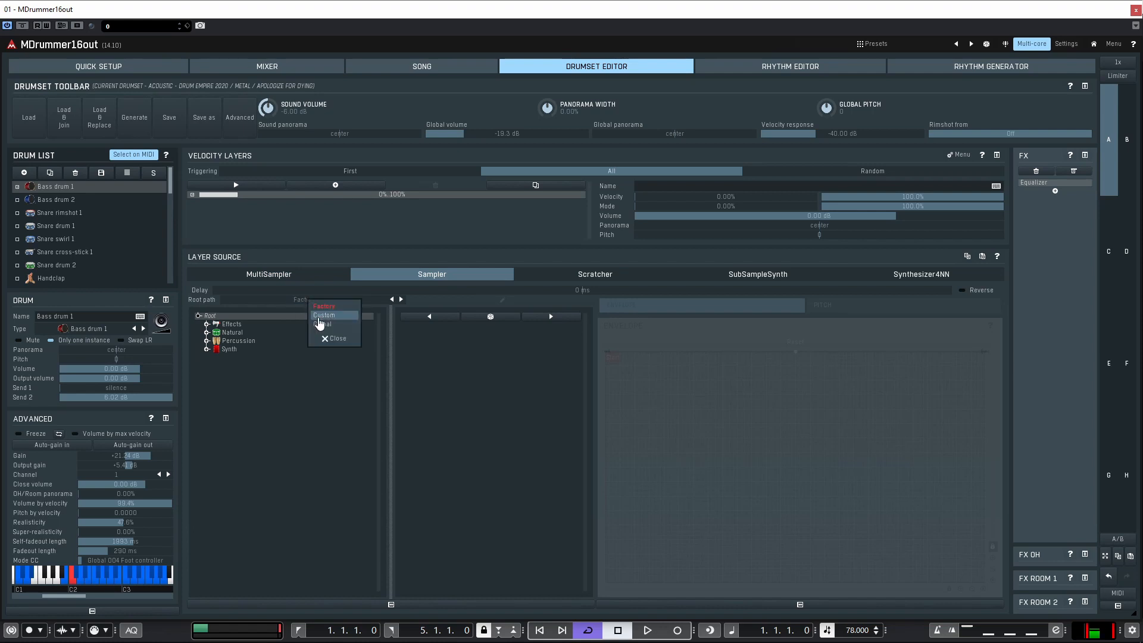
{"action": "left_click", "coordinate": [319, 317]}
{"action": "scroll", "coordinate": [299, 340], "scroll_direction": "down", "scroll_amount": 10}
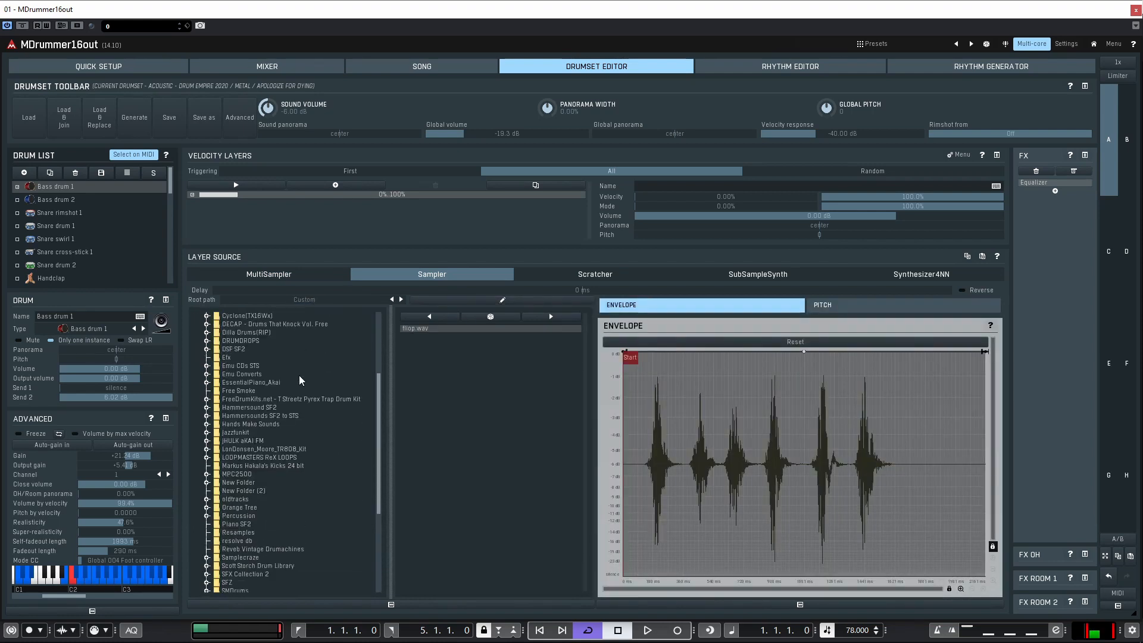
Step: Try the Global root path to view the computer's drives, and return the root path to Custom
{"action": "left_click", "coordinate": [344, 305]}
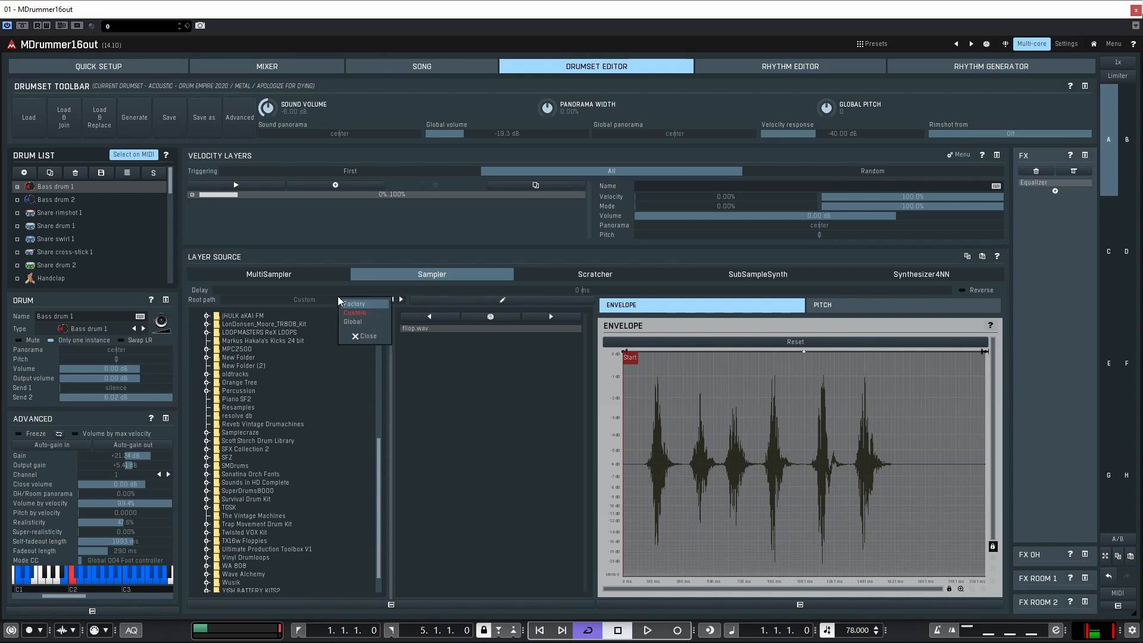
{"action": "left_click", "coordinate": [362, 325]}
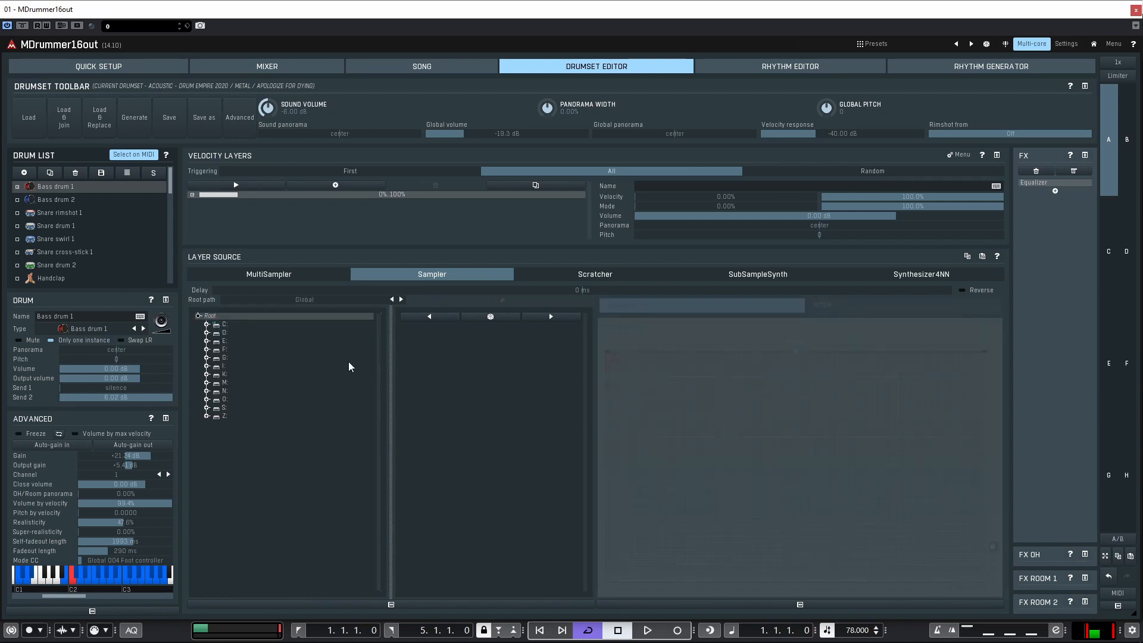
{"action": "left_click", "coordinate": [283, 308]}
{"action": "left_click", "coordinate": [297, 319]}
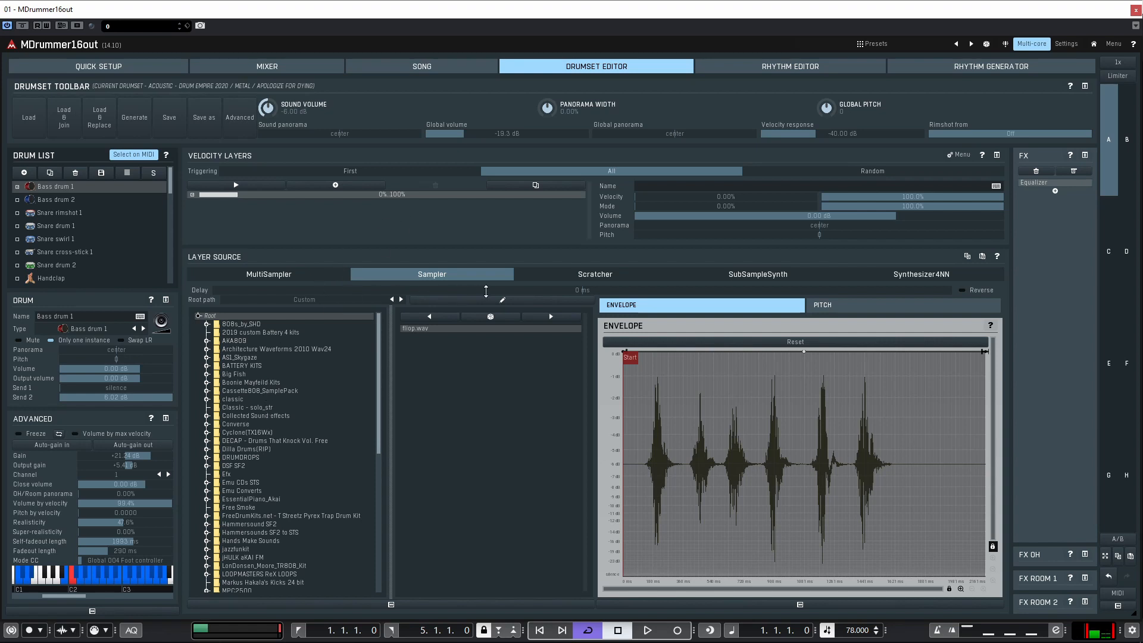
Step: Turn Reverse on for the loaded sample and switch it off again
{"action": "mouse_move", "coordinate": [486, 291]}
{"action": "left_mouse_down"}
{"action": "mouse_move", "coordinate": [605, 291]}
{"action": "mouse_move", "coordinate": [364, 291]}
{"action": "mouse_move", "coordinate": [497, 291]}
{"action": "mouse_move", "coordinate": [484, 290]}
{"action": "left_mouse_up"}
{"action": "left_click", "coordinate": [964, 292]}
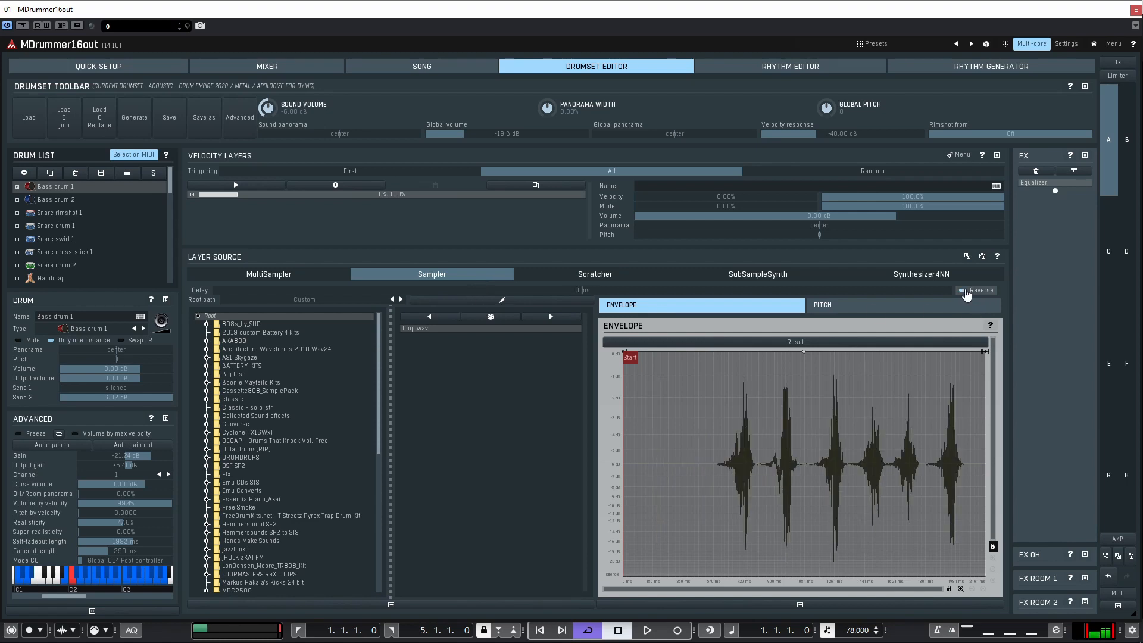
{"action": "left_click", "coordinate": [963, 291]}
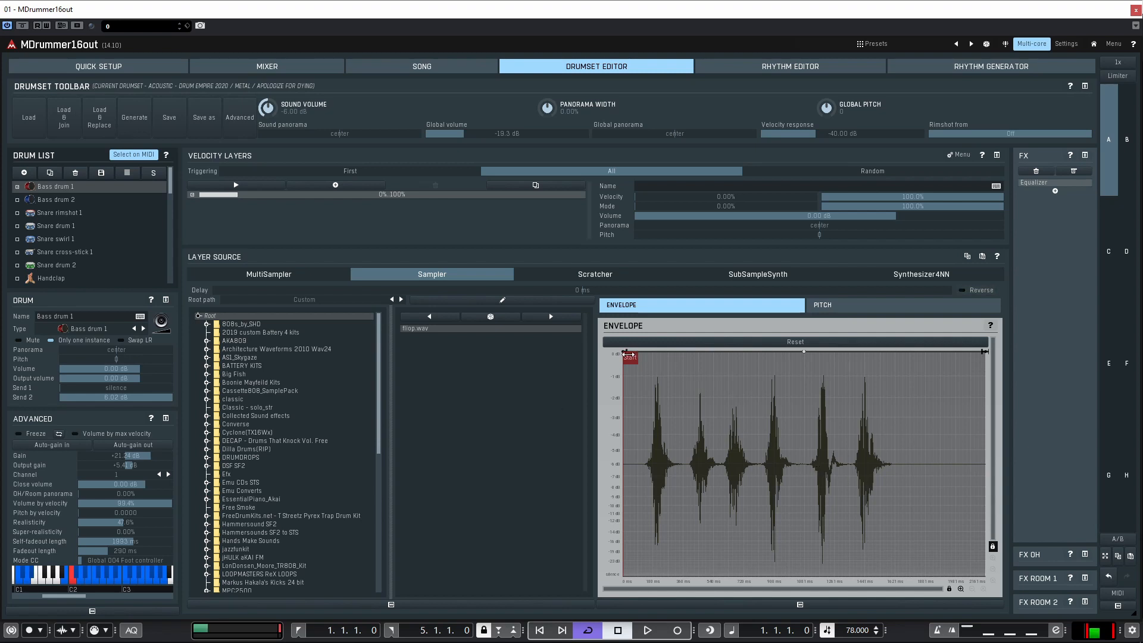
Step: Try moving the sample's start marker to just before the last hit, fine-tune it at close range, and return it to the beginning
{"action": "mouse_move", "coordinate": [631, 358]}
{"action": "left_mouse_down"}
{"action": "mouse_move", "coordinate": [906, 369]}
{"action": "mouse_move", "coordinate": [755, 367]}
{"action": "mouse_move", "coordinate": [858, 370]}
{"action": "left_mouse_up"}
{"action": "scroll", "coordinate": [854, 393], "scroll_direction": "up", "scroll_amount": 8}
{"action": "scroll", "coordinate": [726, 357], "scroll_direction": "up", "scroll_amount": 3}
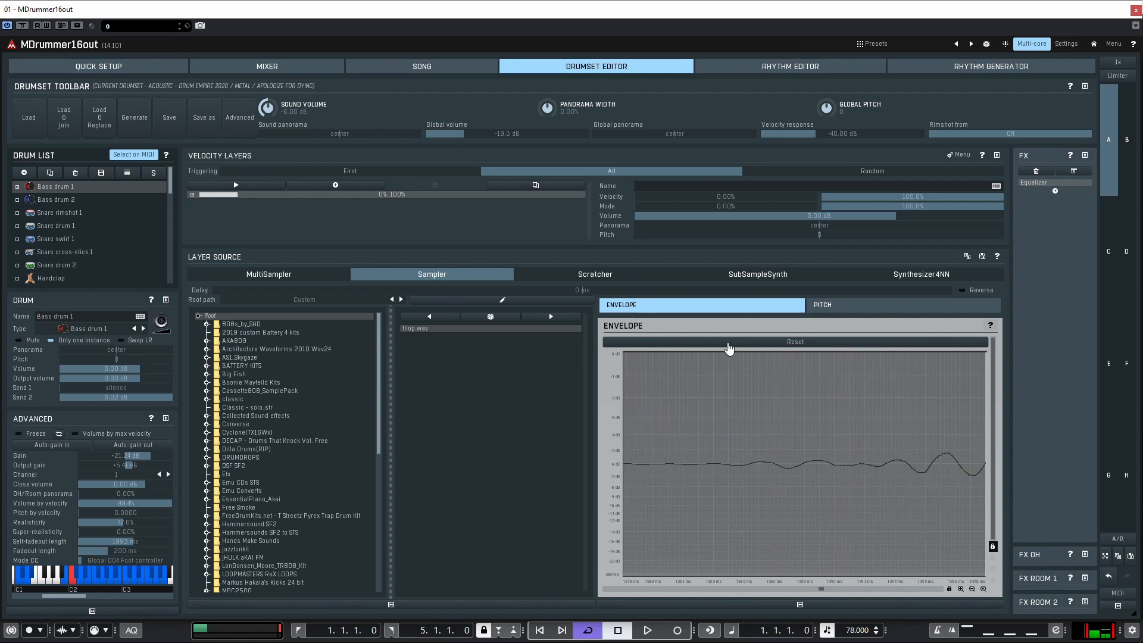
{"action": "mouse_move", "coordinate": [680, 356]}
{"action": "left_mouse_down"}
{"action": "mouse_move", "coordinate": [730, 366]}
{"action": "mouse_move", "coordinate": [661, 366]}
{"action": "left_mouse_up"}
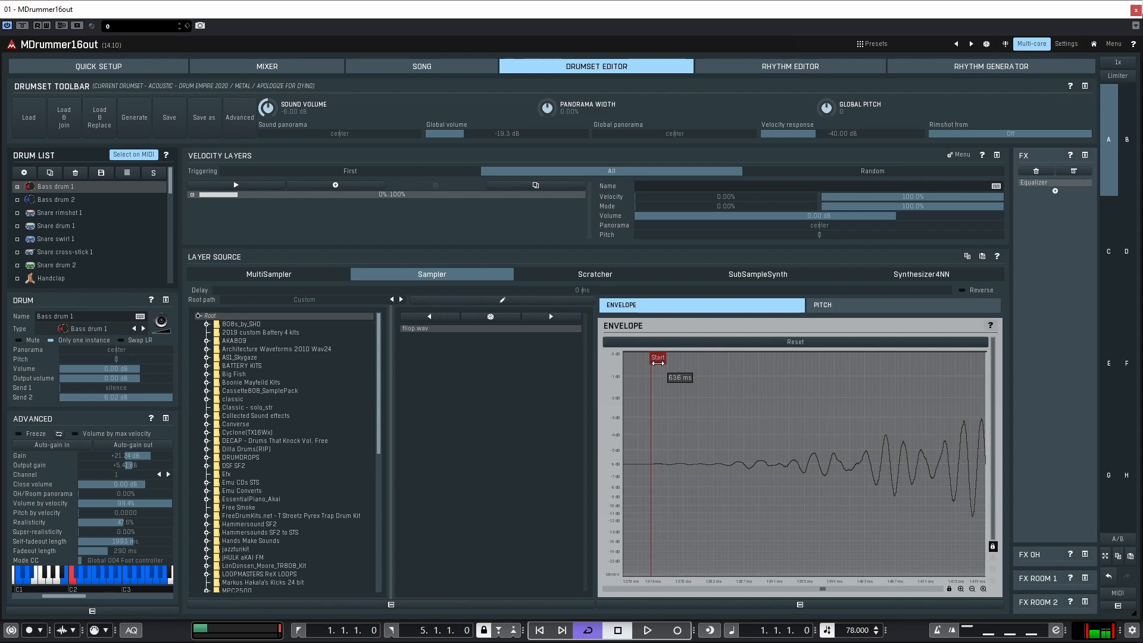
{"action": "scroll", "coordinate": [820, 422], "scroll_direction": "down", "scroll_amount": 3}
{"action": "scroll", "coordinate": [816, 424], "scroll_direction": "down", "scroll_amount": 6}
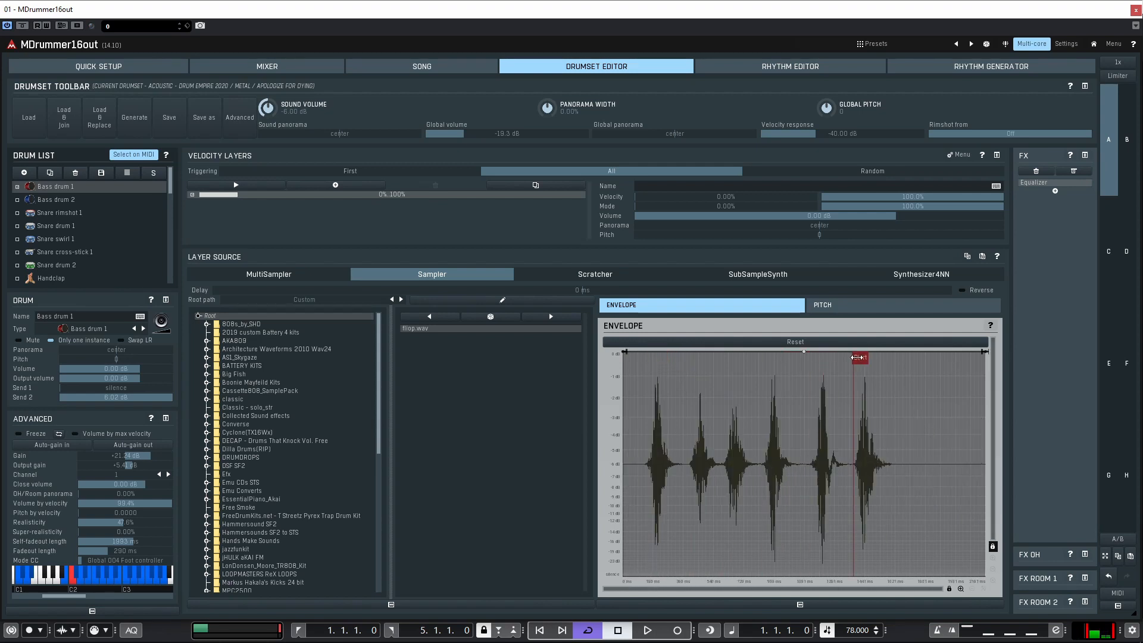
{"action": "left_click_drag", "start_coordinate": [860, 357], "coordinate": [618, 335]}
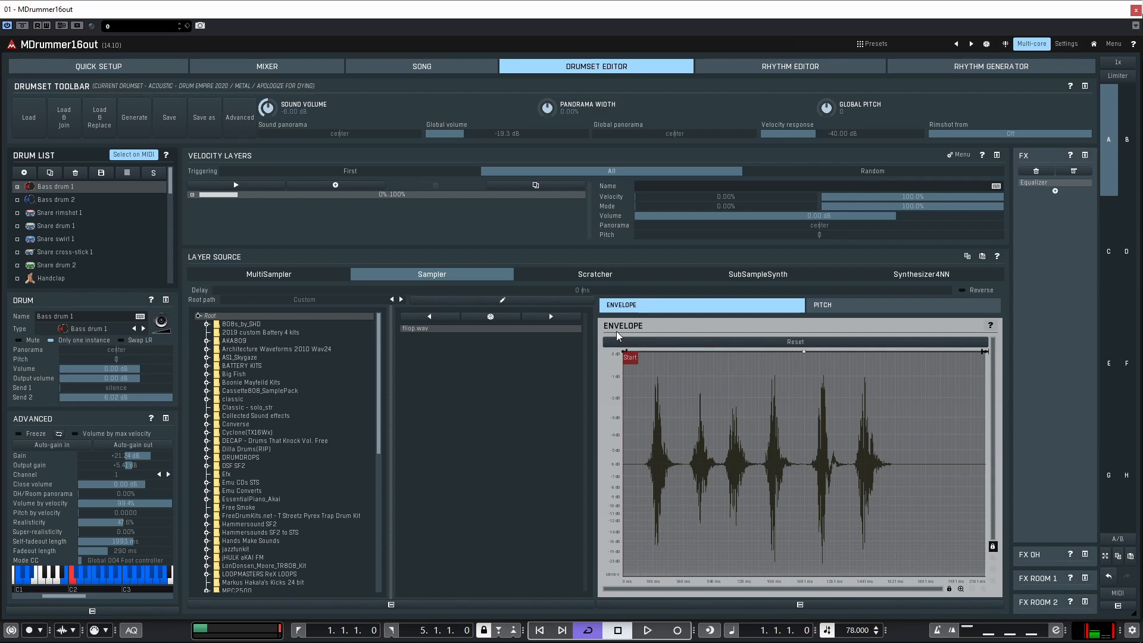
Step: Reshape the sample's volume envelope with an added point after the first hit and a fade down to silence
{"action": "double_click", "coordinate": [951, 352]}
{"action": "left_click_drag", "start_coordinate": [991, 352], "coordinate": [1028, 612]}
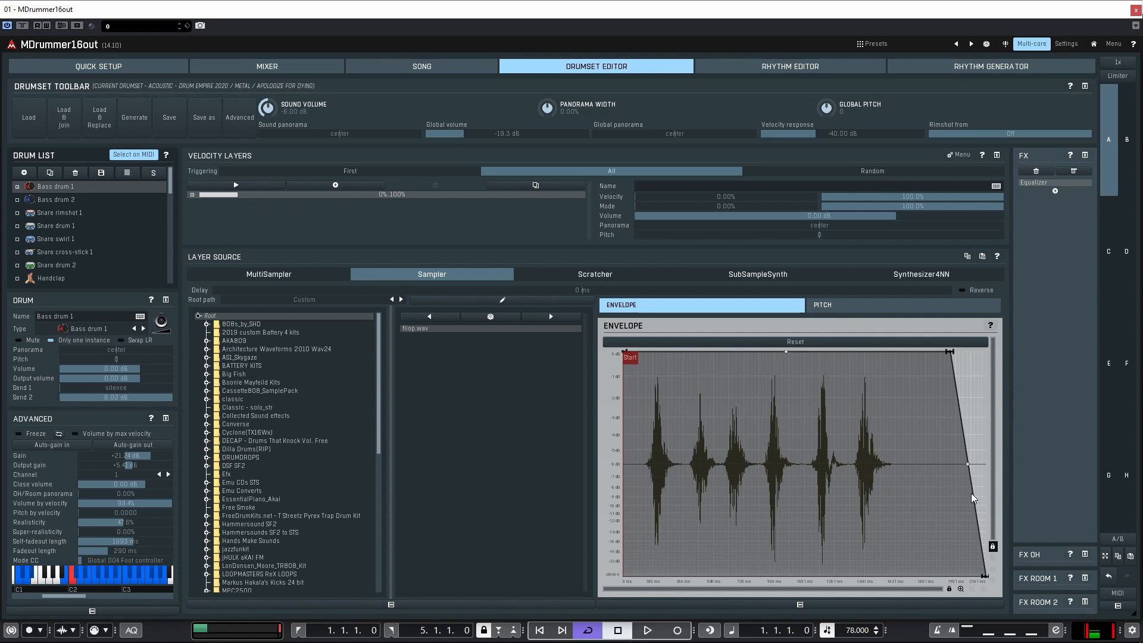
{"action": "left_click_drag", "start_coordinate": [949, 352], "coordinate": [682, 285]}
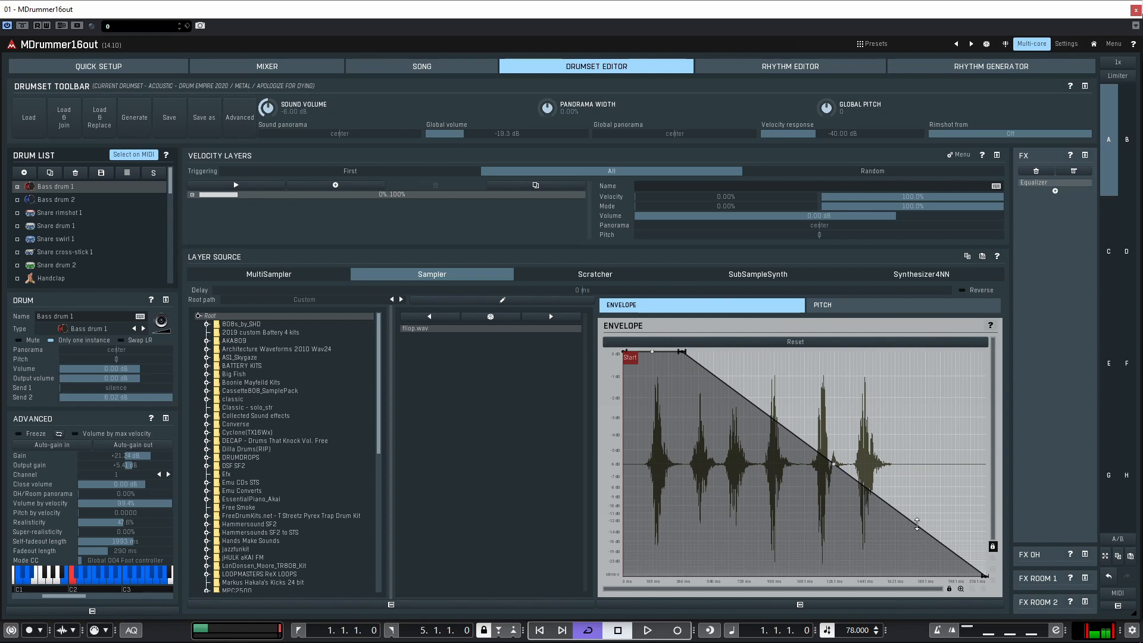
{"action": "left_click", "coordinate": [917, 523]}
{"action": "left_click_drag", "start_coordinate": [917, 524], "coordinate": [682, 575]}
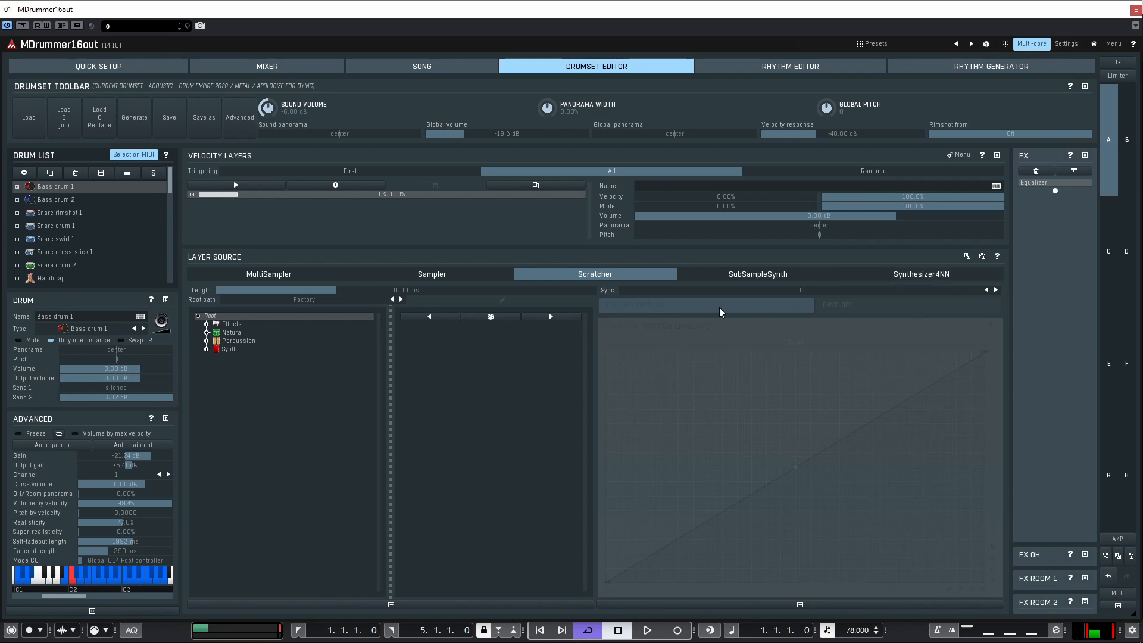
Step: Browse the Scratcher's Synth and Effects folders, and switch the layer source to SubSampleSynth with its Natural Drums presets open
{"action": "left_click", "coordinate": [207, 349]}
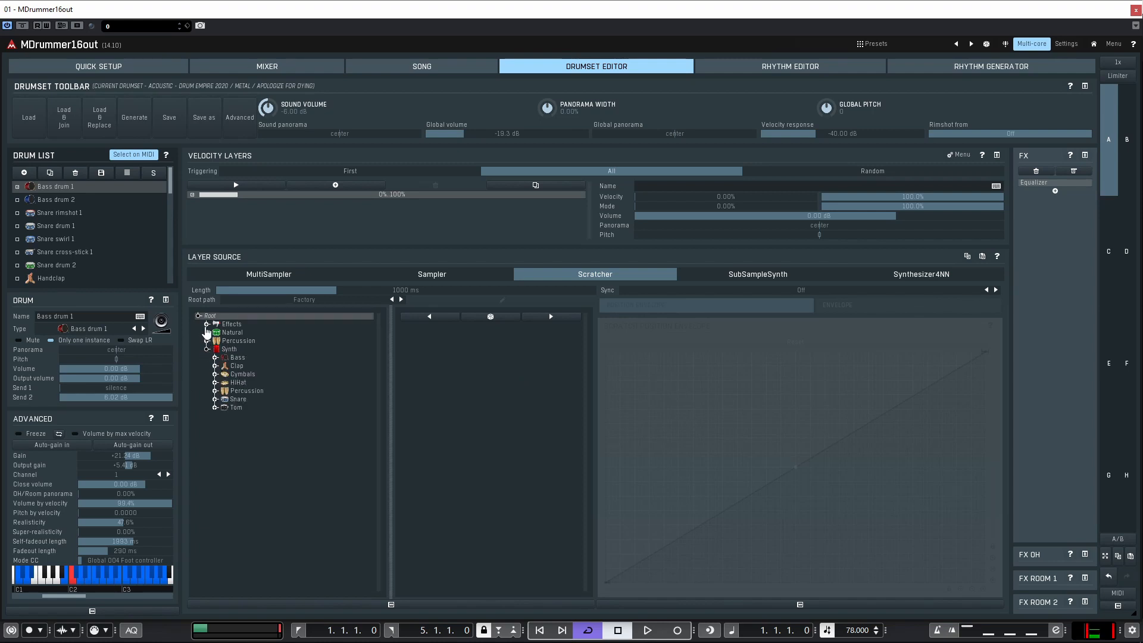
{"action": "left_click", "coordinate": [207, 324]}
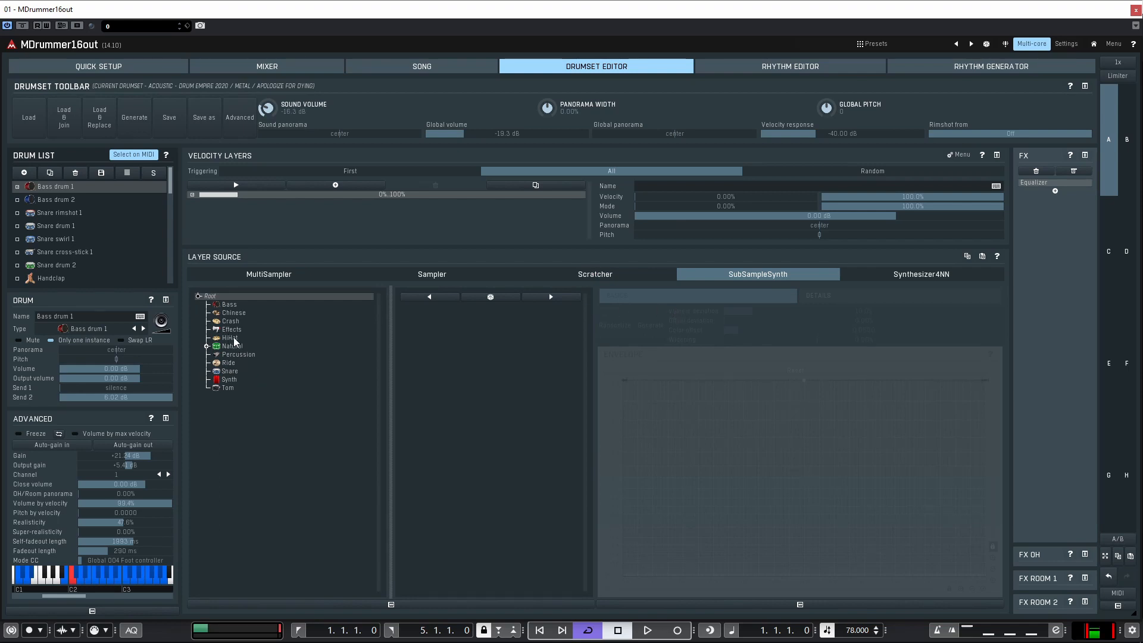
{"action": "left_click", "coordinate": [230, 380]}
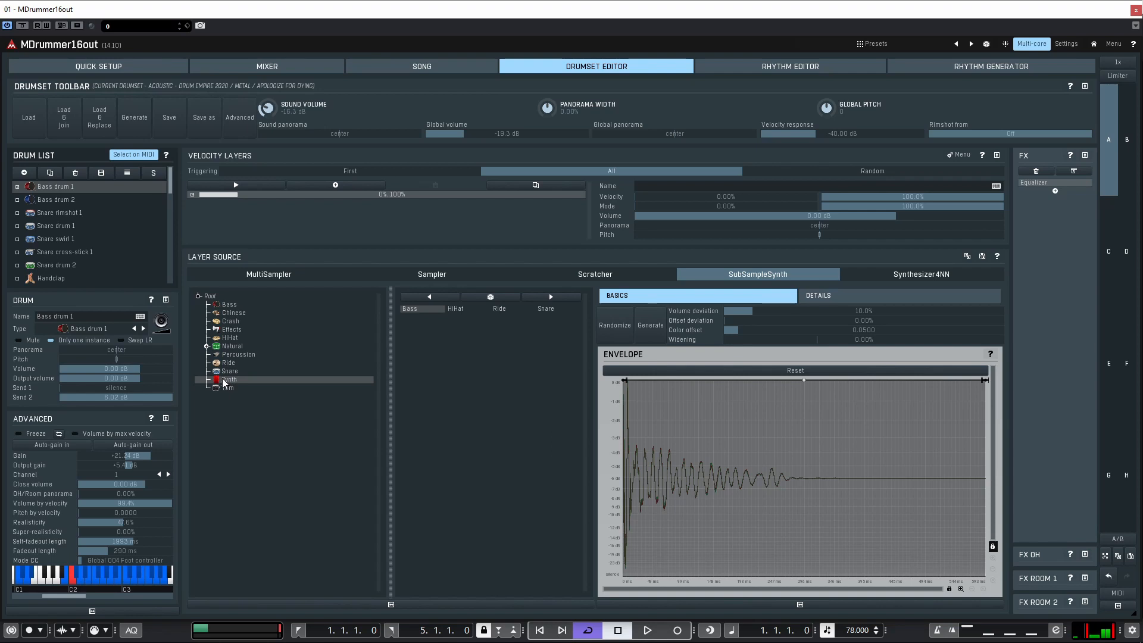
{"action": "left_click", "coordinate": [231, 350]}
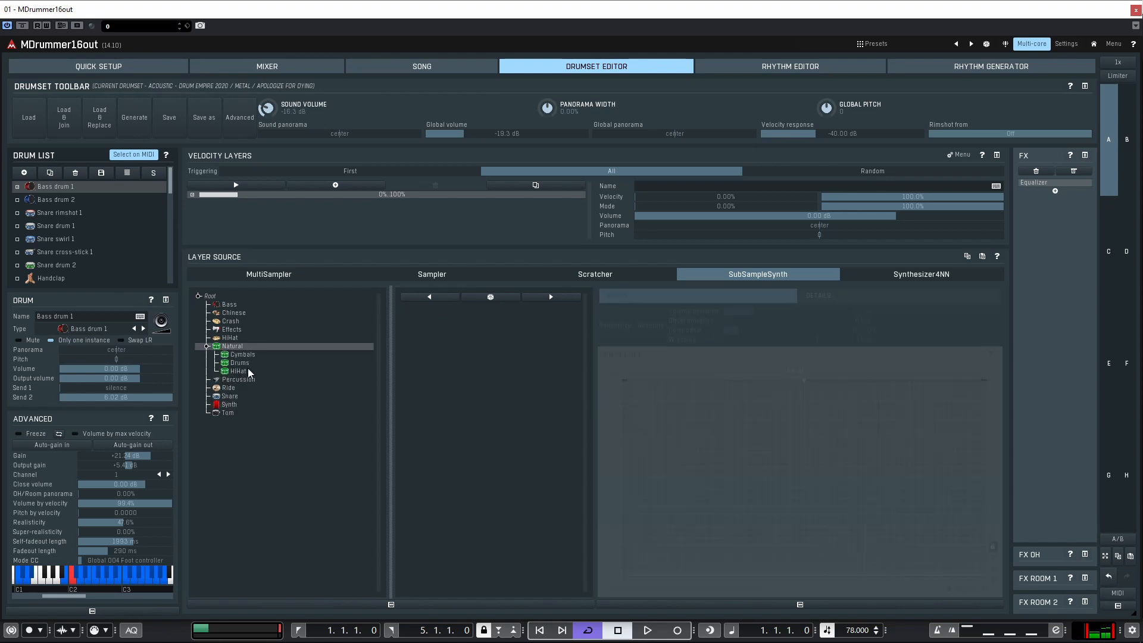
{"action": "left_click", "coordinate": [241, 364]}
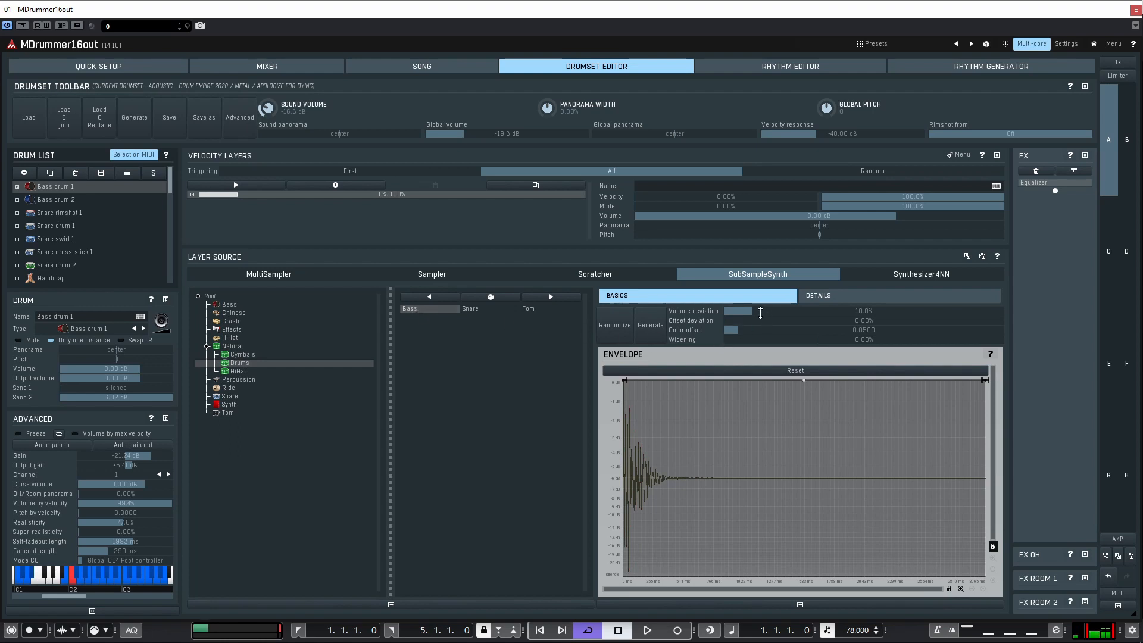
Step: Raise volume deviation to 100% and offset deviation to 66.8%, and randomize the Natural Drums Bass sound several times
{"action": "left_click", "coordinate": [631, 331]}
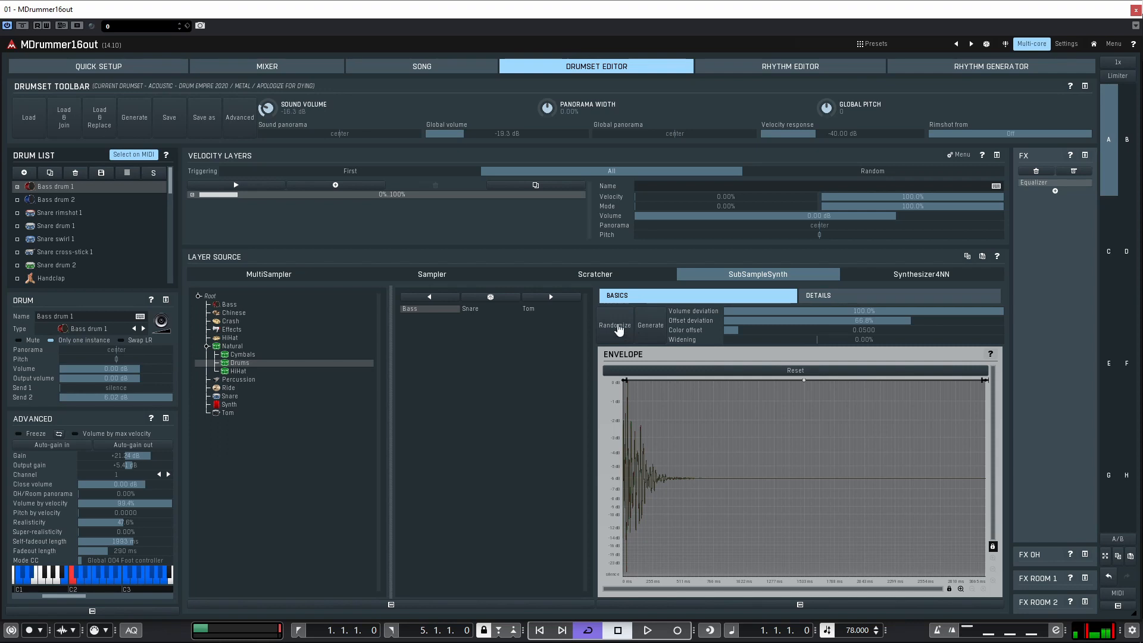
{"action": "left_click", "coordinate": [617, 326]}
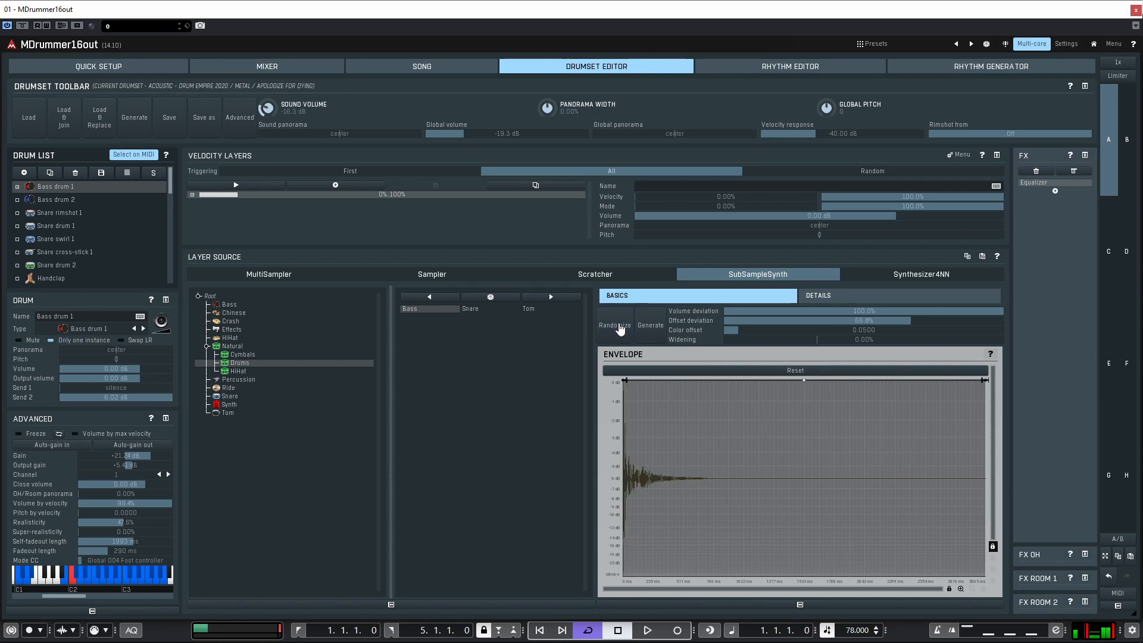
{"action": "left_click", "coordinate": [620, 328]}
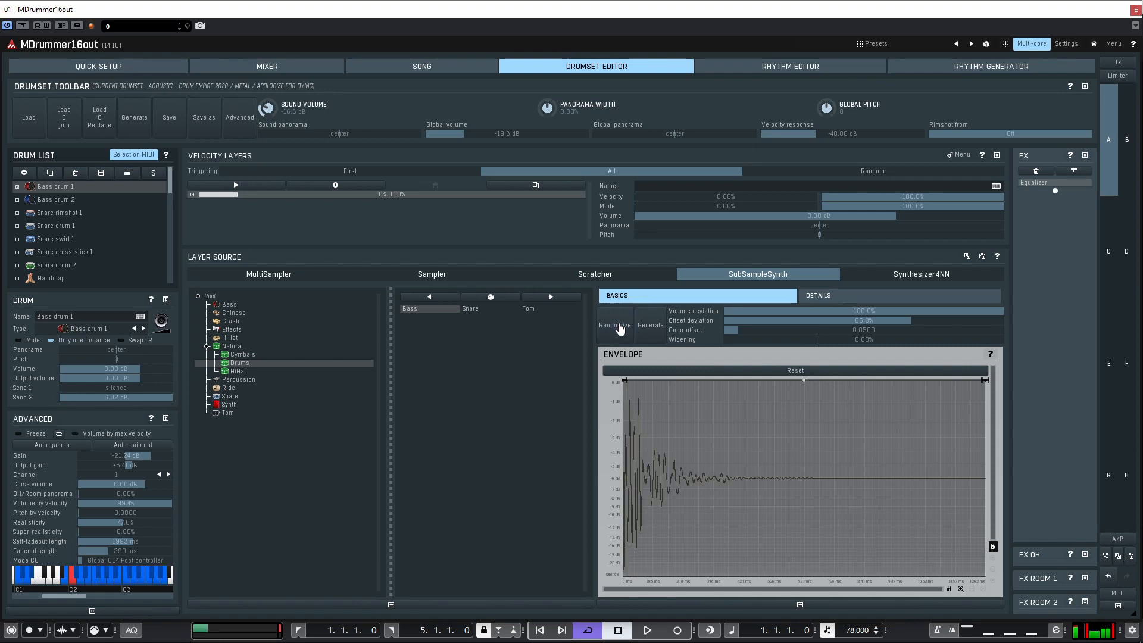
{"action": "left_click", "coordinate": [620, 328]}
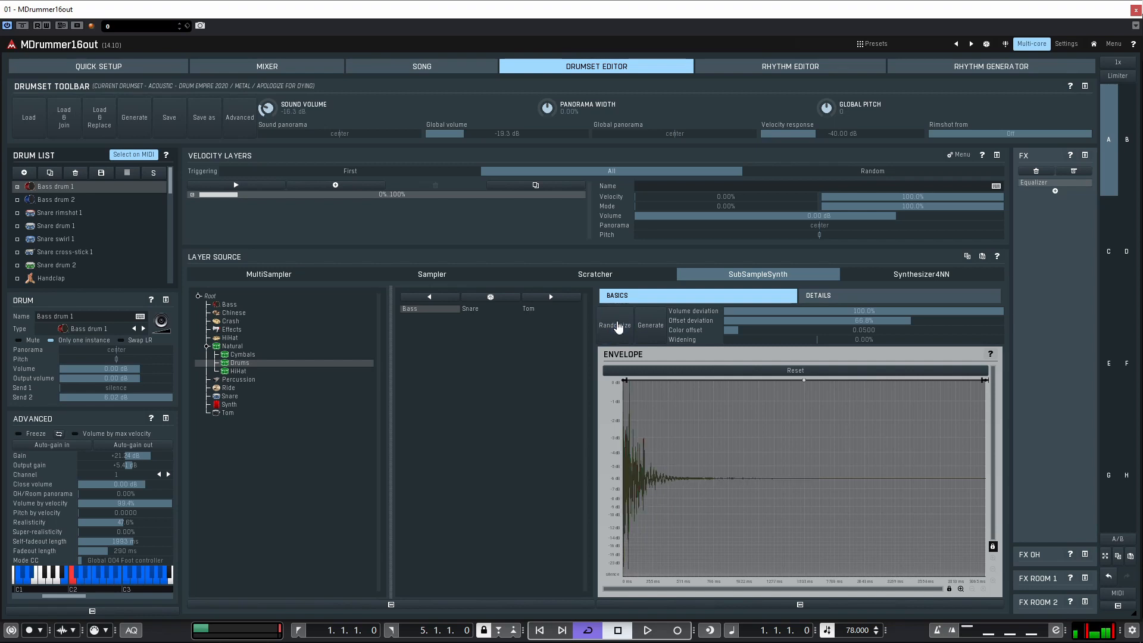
Step: Look at the subsample library generator, cancel it, and examine the Details settings of the Natural Drums Bass, Snare and Tom presets
{"action": "left_click", "coordinate": [651, 329]}
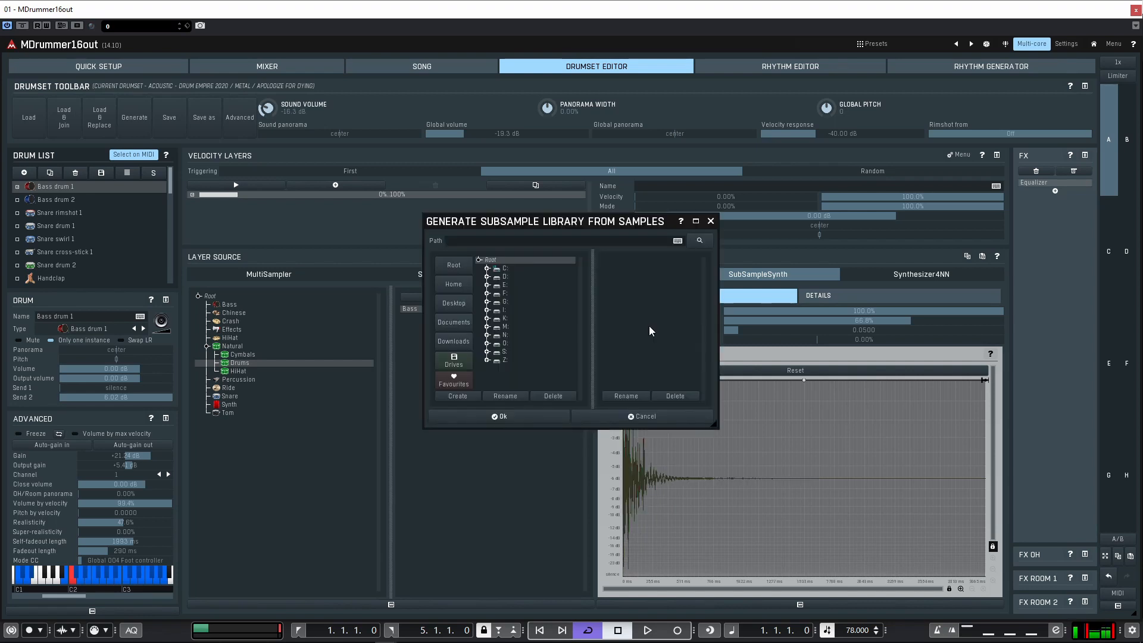
{"action": "left_click", "coordinate": [642, 416]}
{"action": "left_click", "coordinate": [881, 295]}
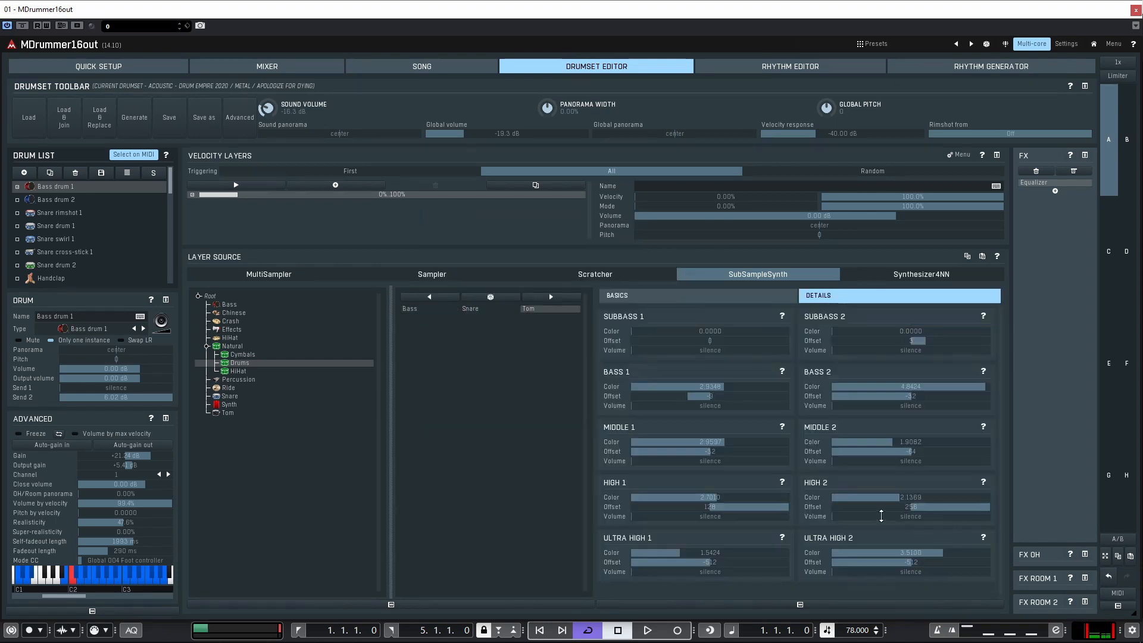
{"action": "left_click", "coordinate": [423, 311]}
{"action": "left_click", "coordinate": [498, 313]}
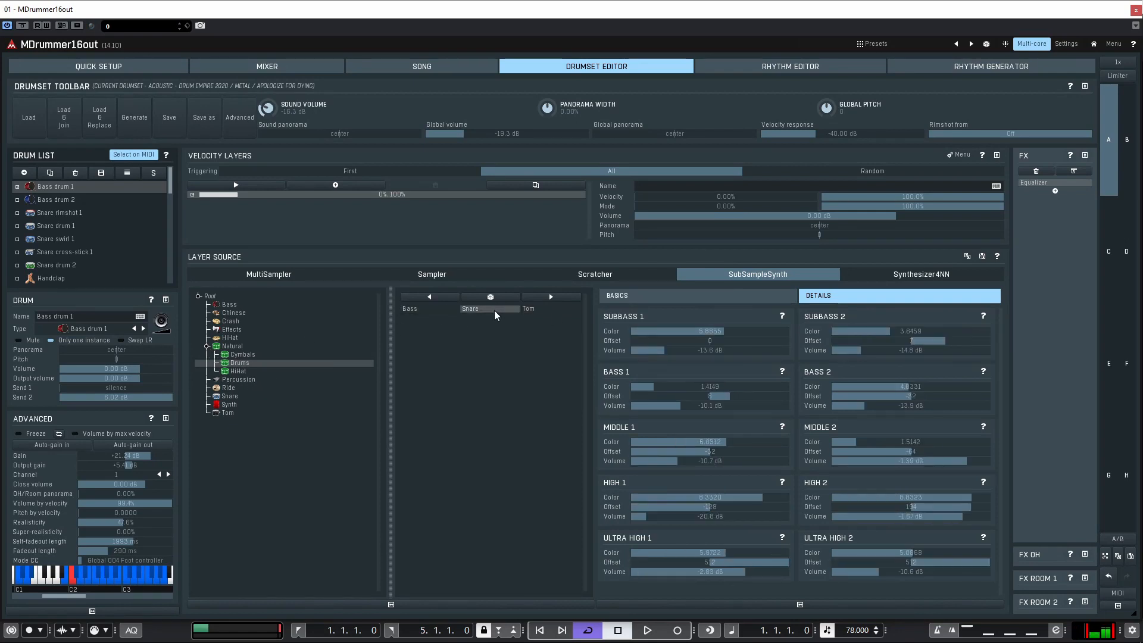
{"action": "left_click", "coordinate": [535, 313]}
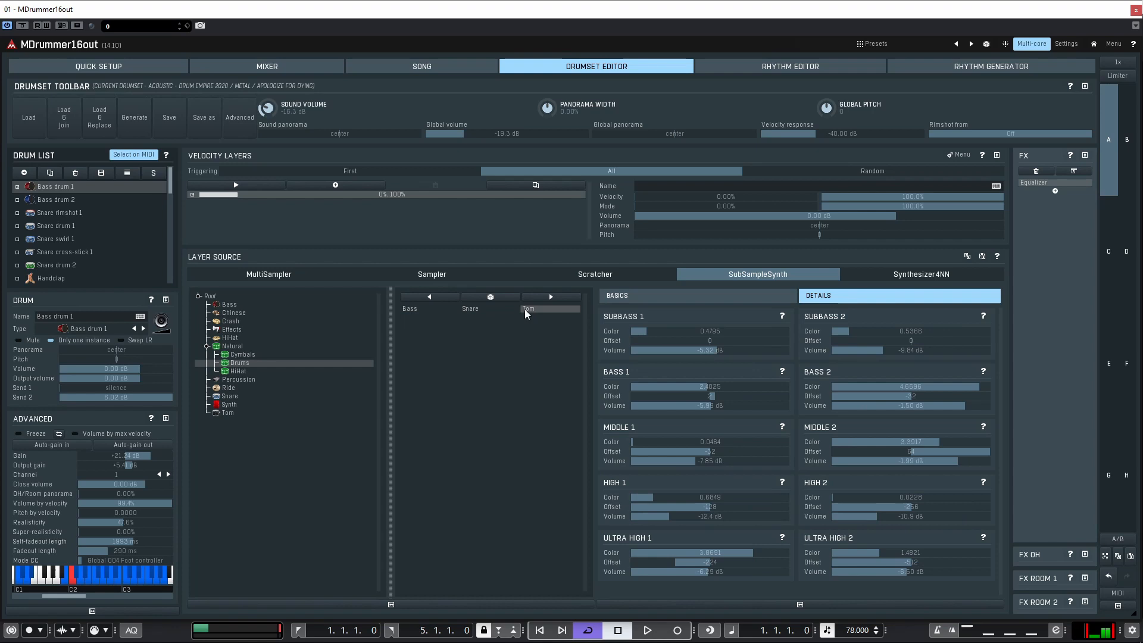
Step: Go through the SubSampleSynth Bass presets, trying Club and loading HipHop
{"action": "left_click", "coordinate": [221, 305]}
{"action": "left_click", "coordinate": [422, 312]}
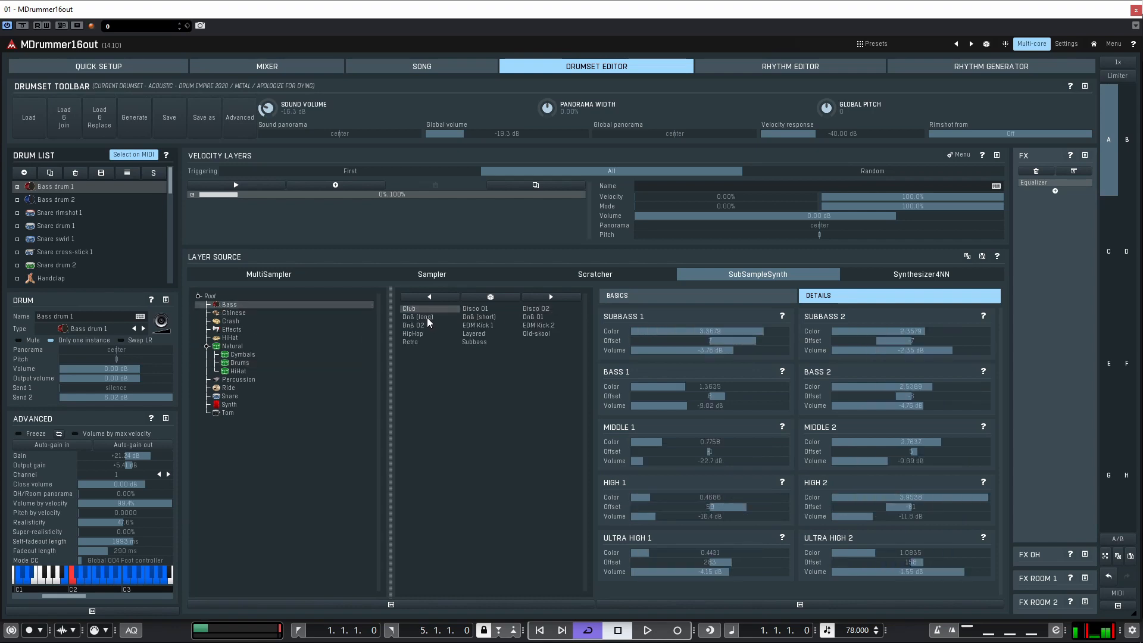
{"action": "left_click", "coordinate": [427, 335]}
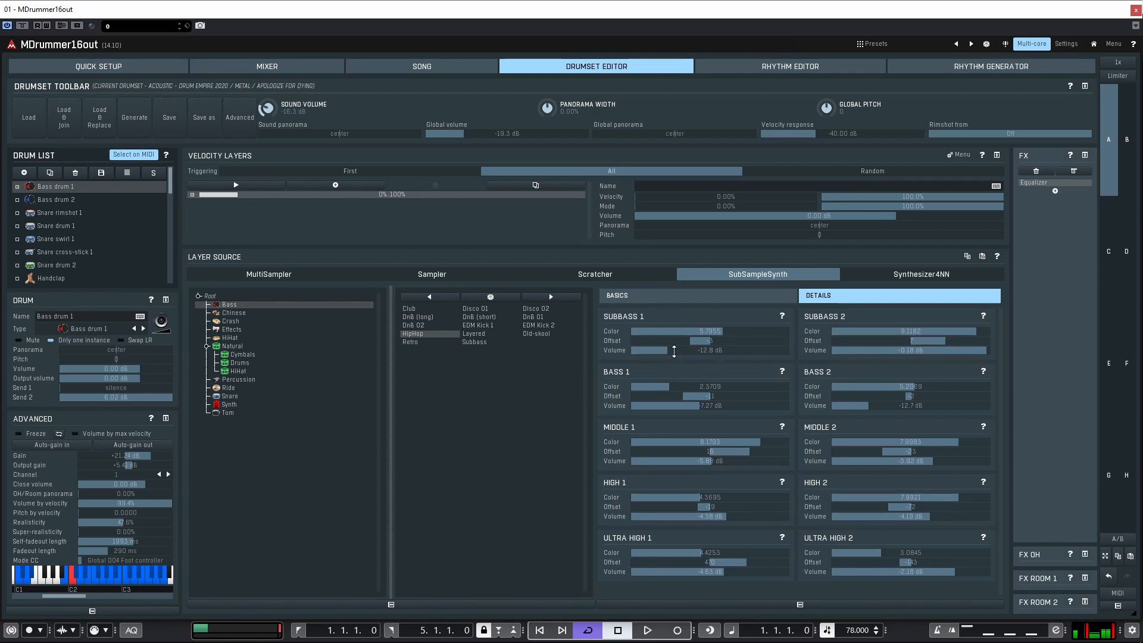
Step: Set the volume of all ten bands of the HipHop preset, from SubBass 1 to Ultra High 2, to silence
{"action": "left_click_drag", "start_coordinate": [674, 352], "coordinate": [631, 351]}
{"action": "left_click_drag", "start_coordinate": [939, 350], "coordinate": [832, 351]}
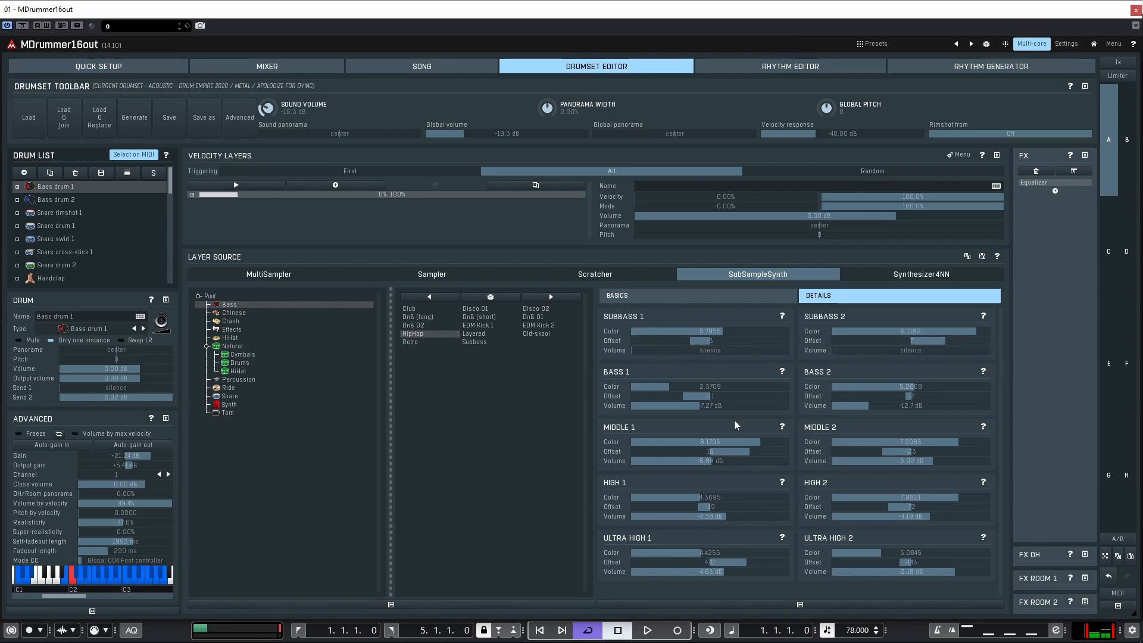
{"action": "left_click_drag", "start_coordinate": [734, 409], "coordinate": [631, 405]}
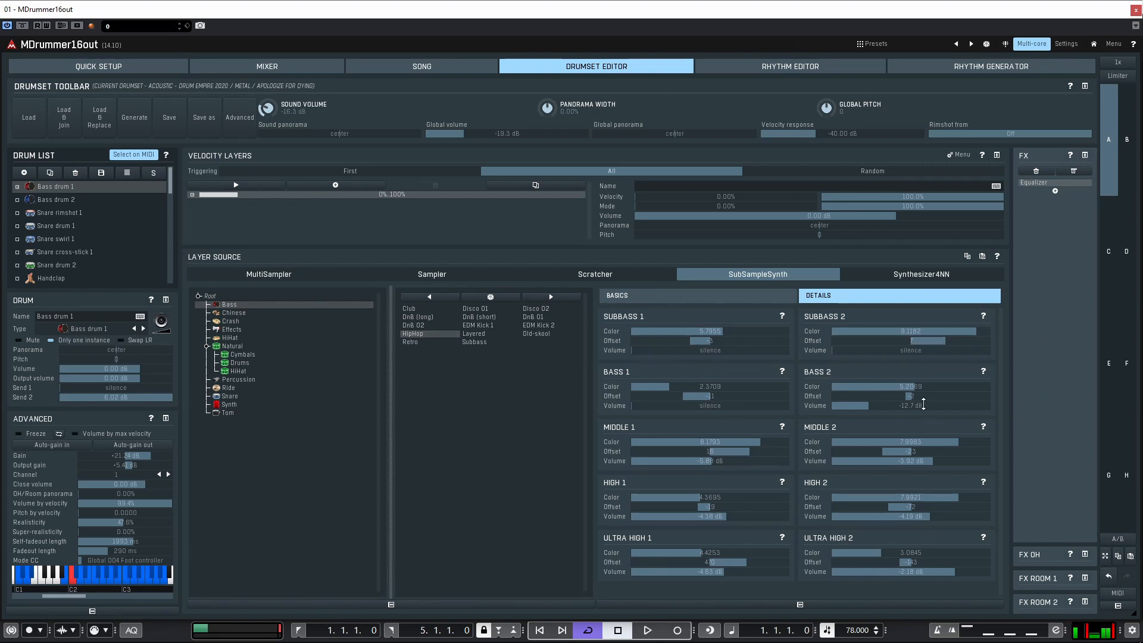
{"action": "left_click_drag", "start_coordinate": [923, 406], "coordinate": [832, 405]}
{"action": "left_click_drag", "start_coordinate": [728, 463], "coordinate": [631, 462]}
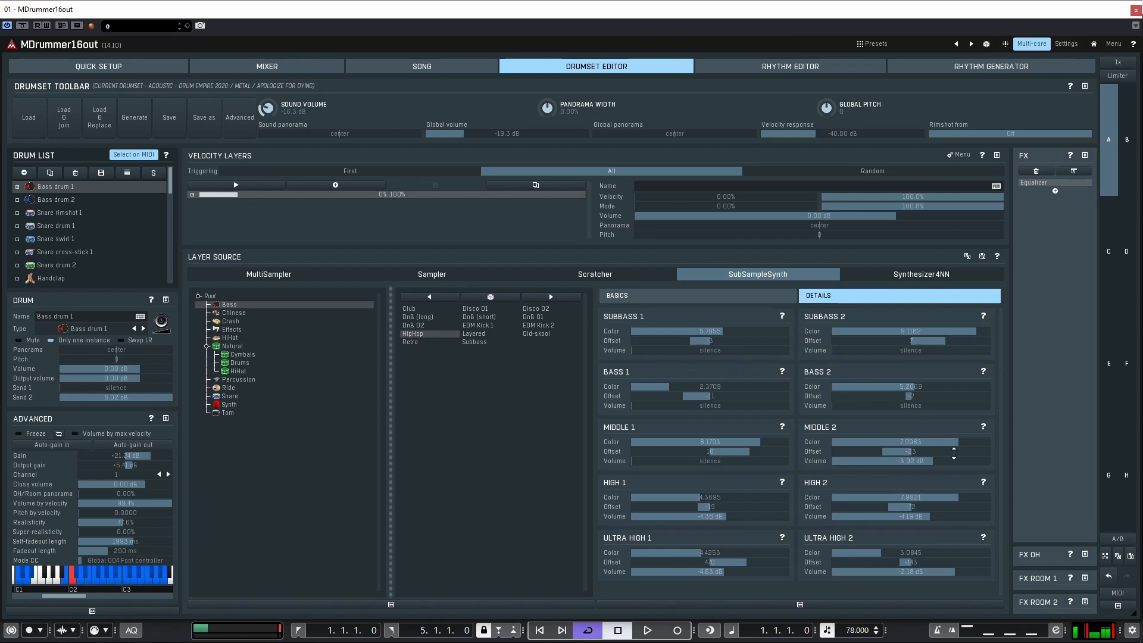
{"action": "left_click_drag", "start_coordinate": [956, 461], "coordinate": [834, 462]}
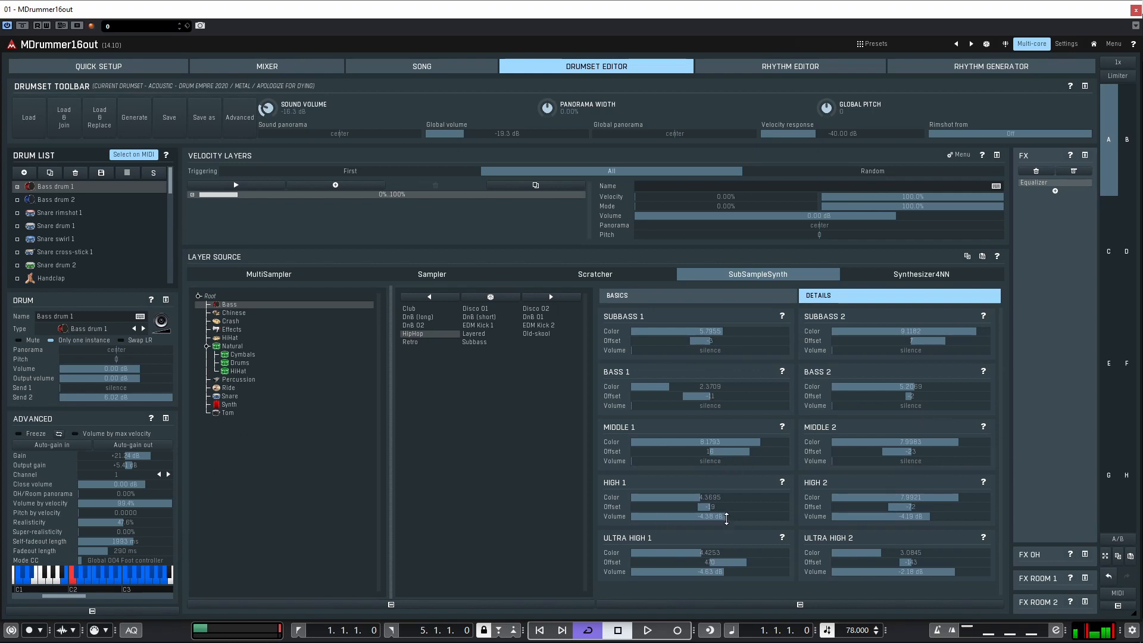
{"action": "left_click_drag", "start_coordinate": [726, 516], "coordinate": [631, 516]}
{"action": "left_click_drag", "start_coordinate": [939, 517], "coordinate": [834, 517]}
{"action": "left_click_drag", "start_coordinate": [737, 573], "coordinate": [631, 572]}
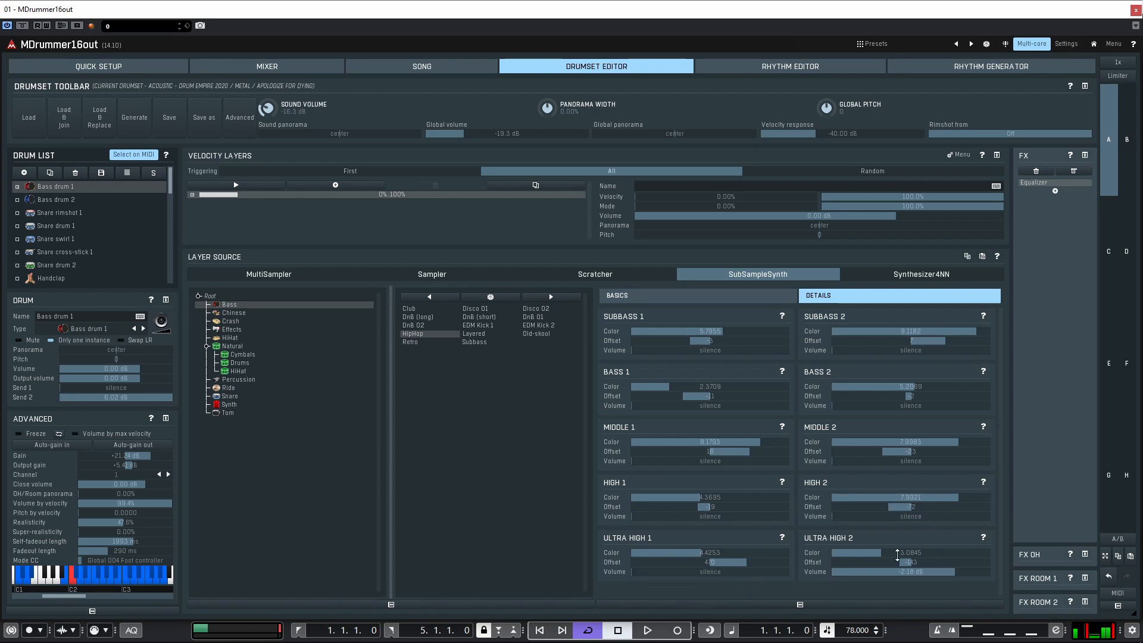
{"action": "left_click_drag", "start_coordinate": [934, 573], "coordinate": [935, 574]}
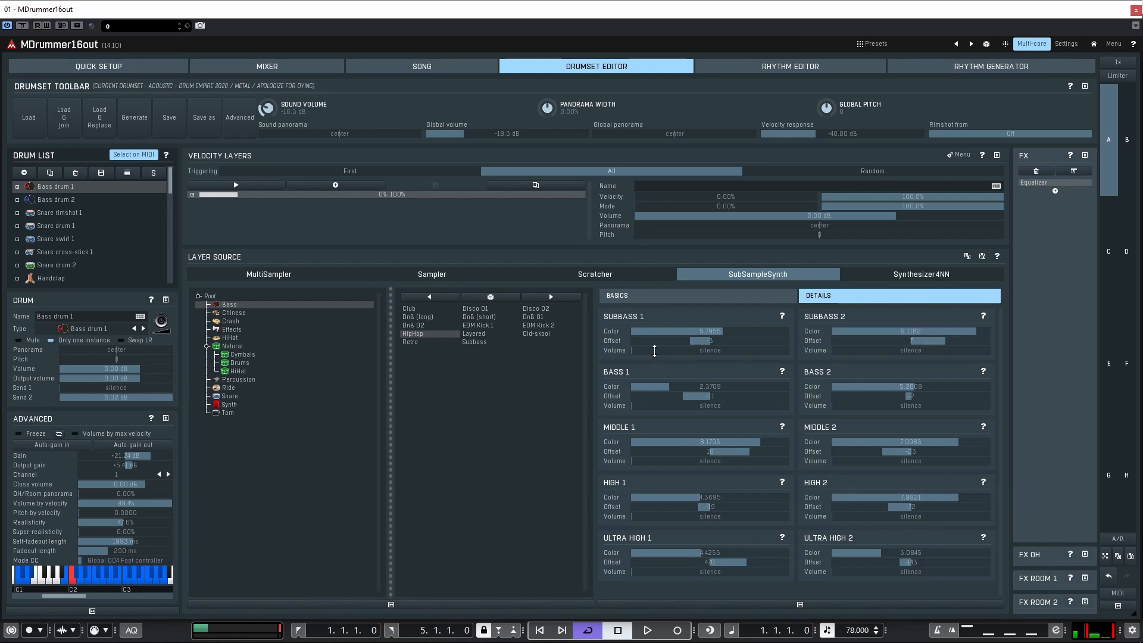
Step: Restore SubBass 1 and SubBass 2 to 0.00 dB, set SubBass 1's color to 4.3200, and adjust its offset and SubBass 2's color
{"action": "double_click", "coordinate": [655, 351]}
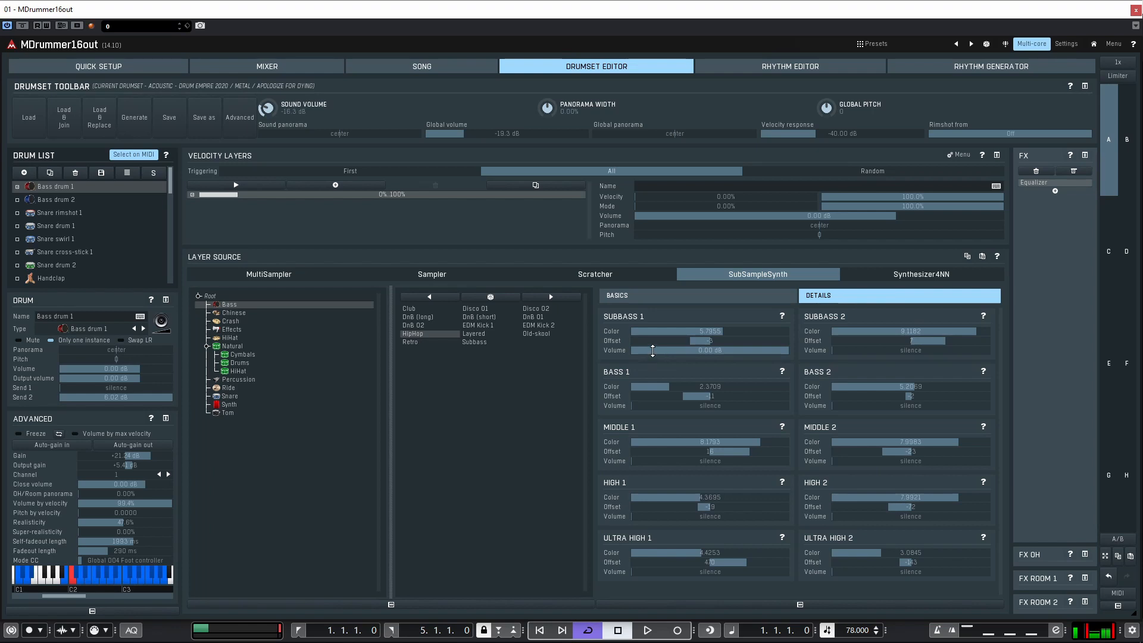
{"action": "left_click_drag", "start_coordinate": [714, 331], "coordinate": [714, 360]}
{"action": "double_click", "coordinate": [868, 350]}
{"action": "mouse_move", "coordinate": [732, 341]}
{"action": "left_mouse_down"}
{"action": "mouse_move", "coordinate": [733, 327]}
{"action": "mouse_move", "coordinate": [733, 351]}
{"action": "mouse_move", "coordinate": [733, 333]}
{"action": "left_mouse_up"}
{"action": "mouse_move", "coordinate": [869, 327]}
{"action": "left_mouse_down"}
{"action": "mouse_move", "coordinate": [868, 357]}
{"action": "mouse_move", "coordinate": [869, 340]}
{"action": "left_mouse_up"}
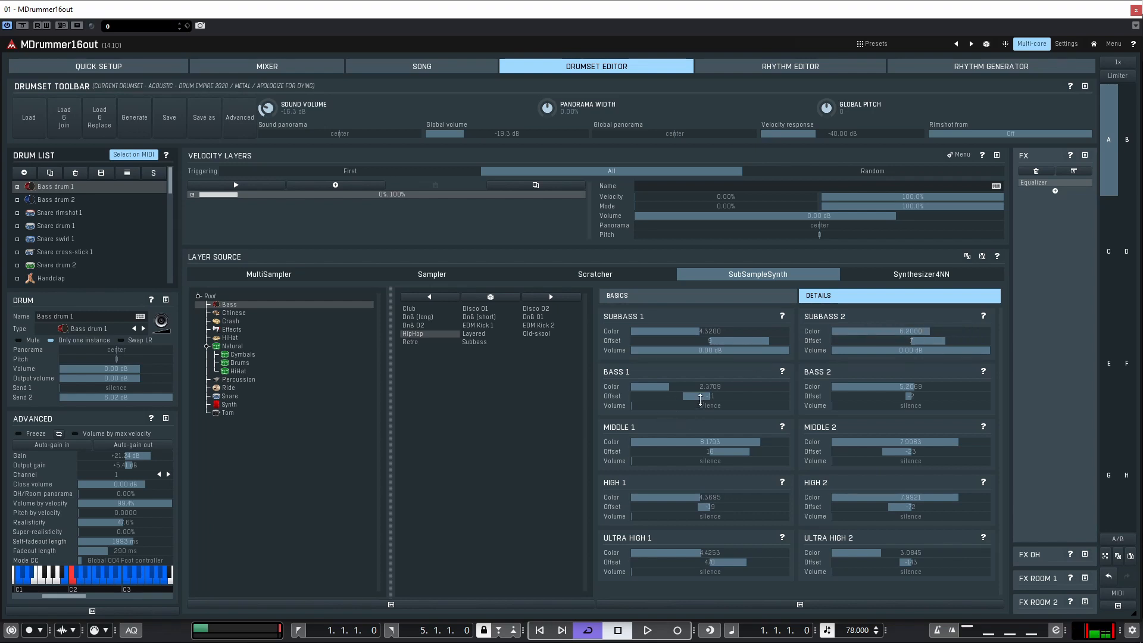
Step: Set Bass 1's volume to about -3.2 dB and Bass 2's to 0.00 dB, and restore Middle 1's volume
{"action": "double_click", "coordinate": [697, 406]}
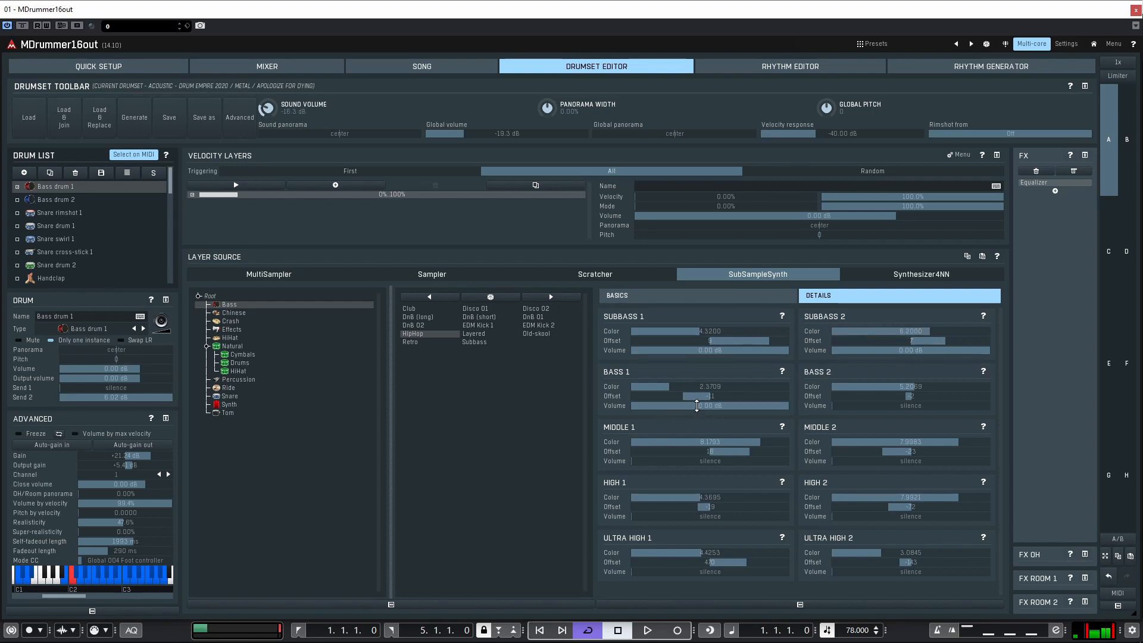
{"action": "left_click_drag", "start_coordinate": [696, 406], "coordinate": [697, 417]}
{"action": "double_click", "coordinate": [869, 405]}
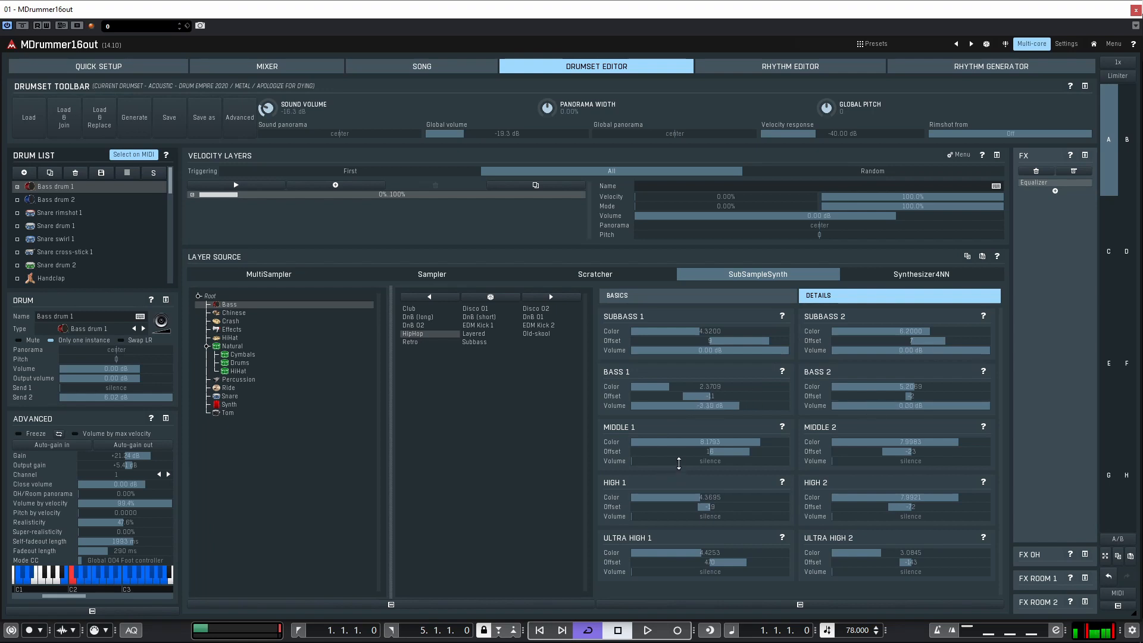
{"action": "double_click", "coordinate": [679, 461]}
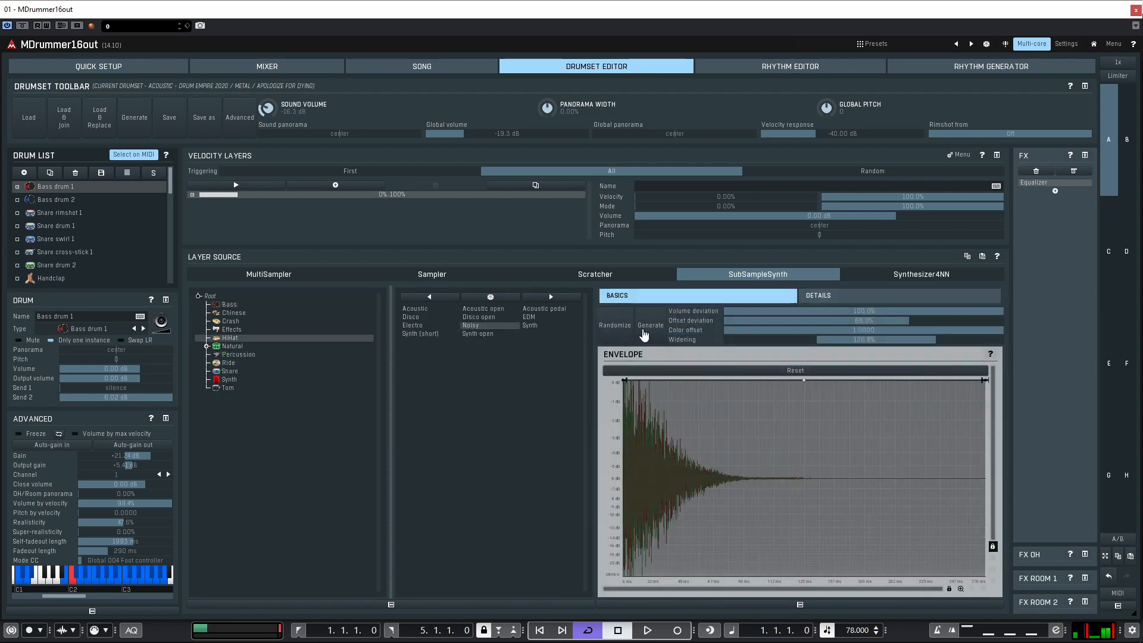
Step: Start generating a subsample library from samples and browse to the G:/Custom Samples/Converse/#RTSAMPLES folder
{"action": "left_click", "coordinate": [653, 329]}
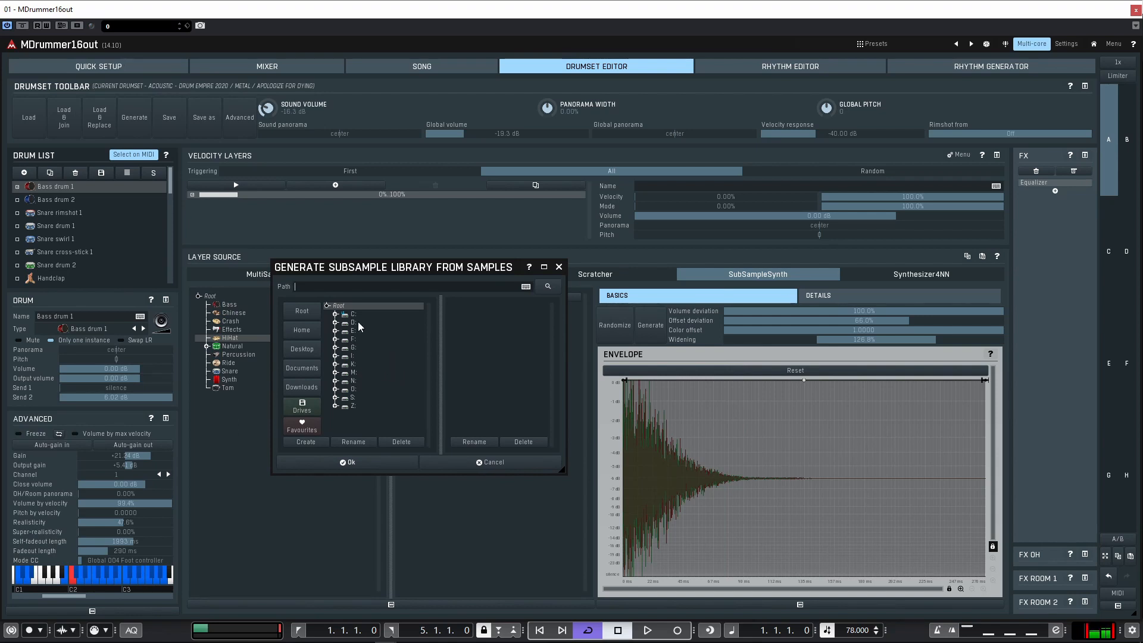
{"action": "double_click", "coordinate": [347, 348]}
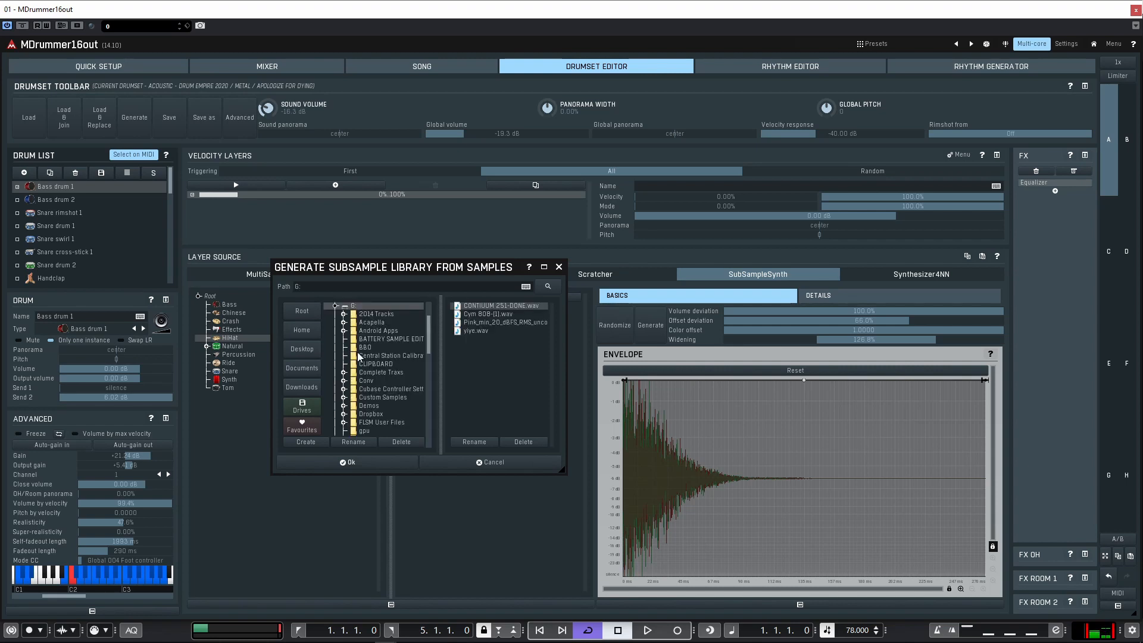
{"action": "double_click", "coordinate": [398, 398]}
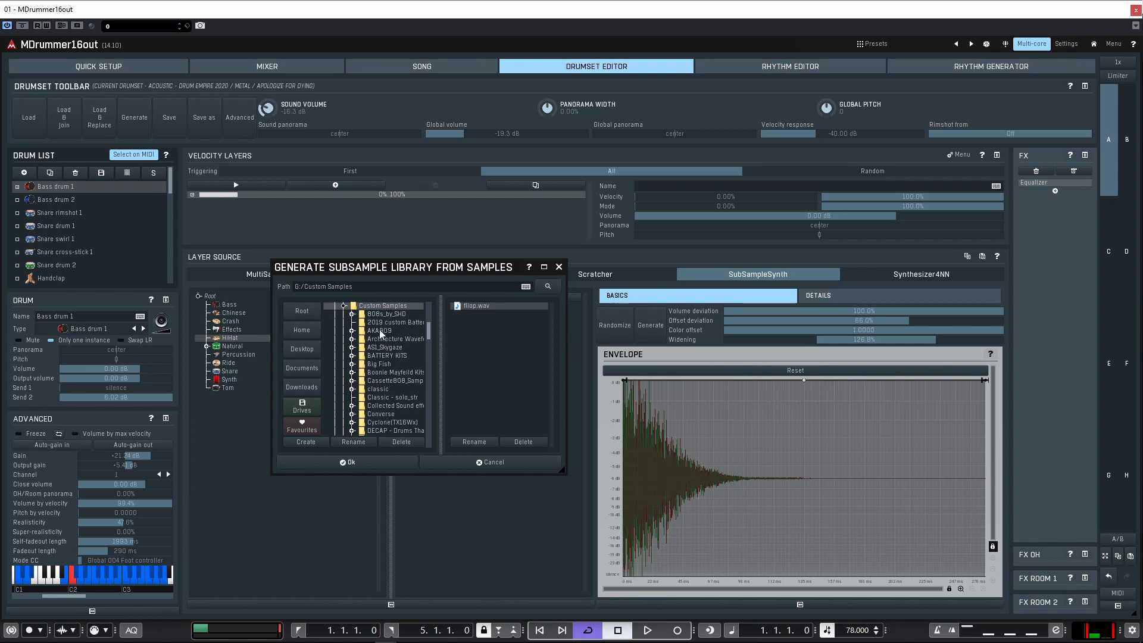
{"action": "double_click", "coordinate": [384, 414]}
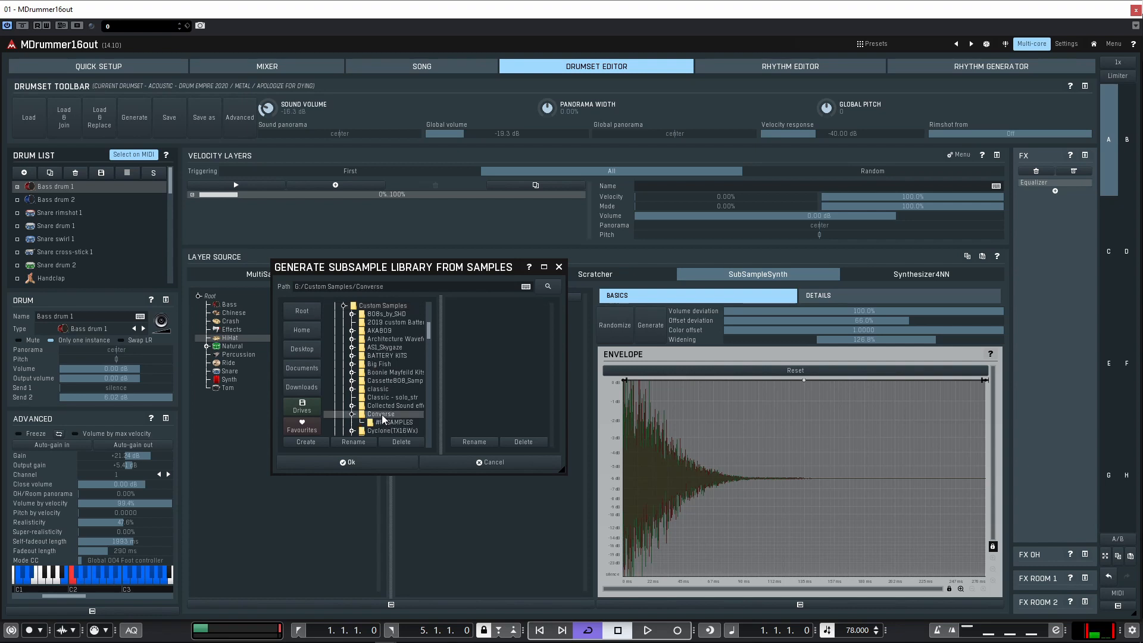
{"action": "double_click", "coordinate": [385, 423]}
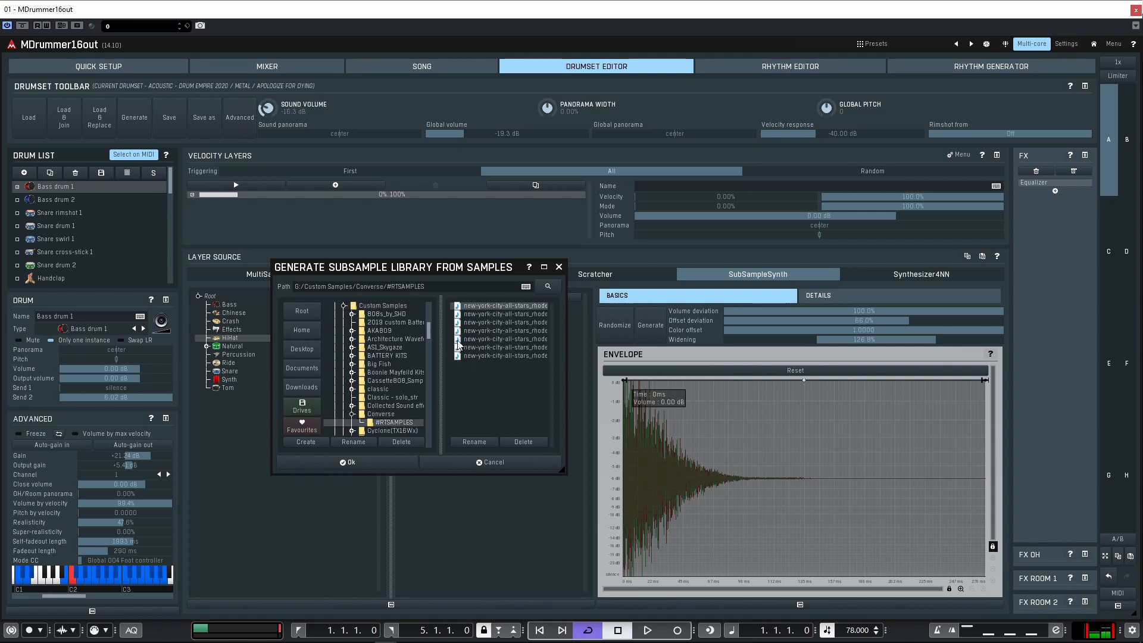
Step: Pick the first five samples in the folder, open the library generation settings for them, and close these without generating
{"action": "left_click", "coordinate": [487, 316], "text": "ctrl"}
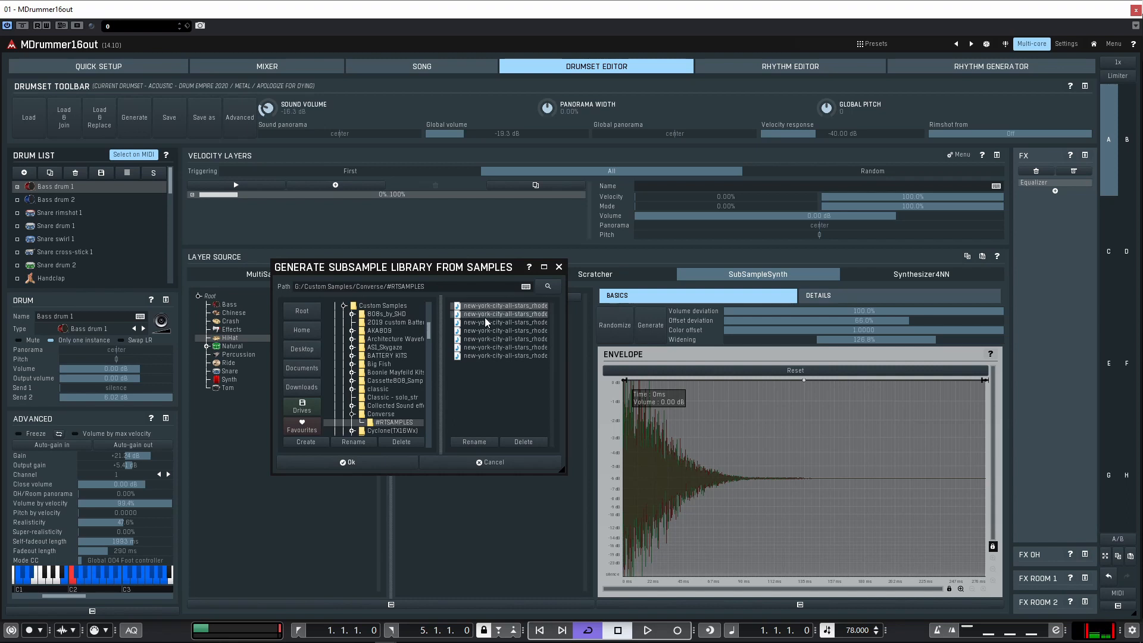
{"action": "left_click", "coordinate": [485, 324], "text": "ctrl"}
{"action": "left_click", "coordinate": [487, 331], "text": "ctrl"}
{"action": "left_click", "coordinate": [487, 339], "text": "ctrl"}
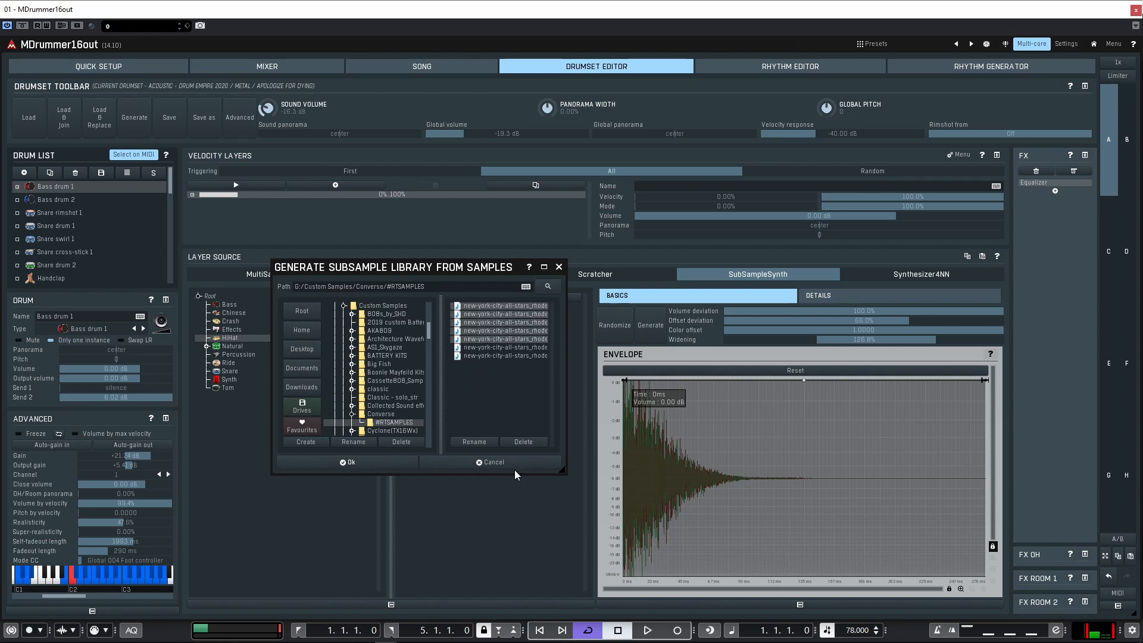
{"action": "left_click", "coordinate": [357, 466]}
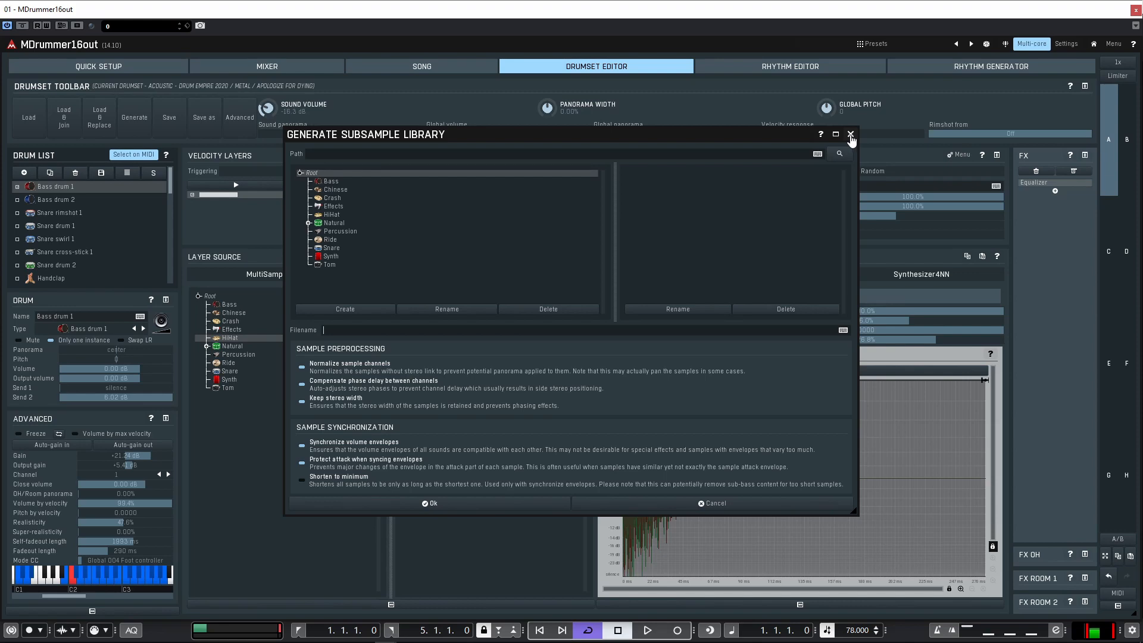
{"action": "left_click", "coordinate": [851, 137]}
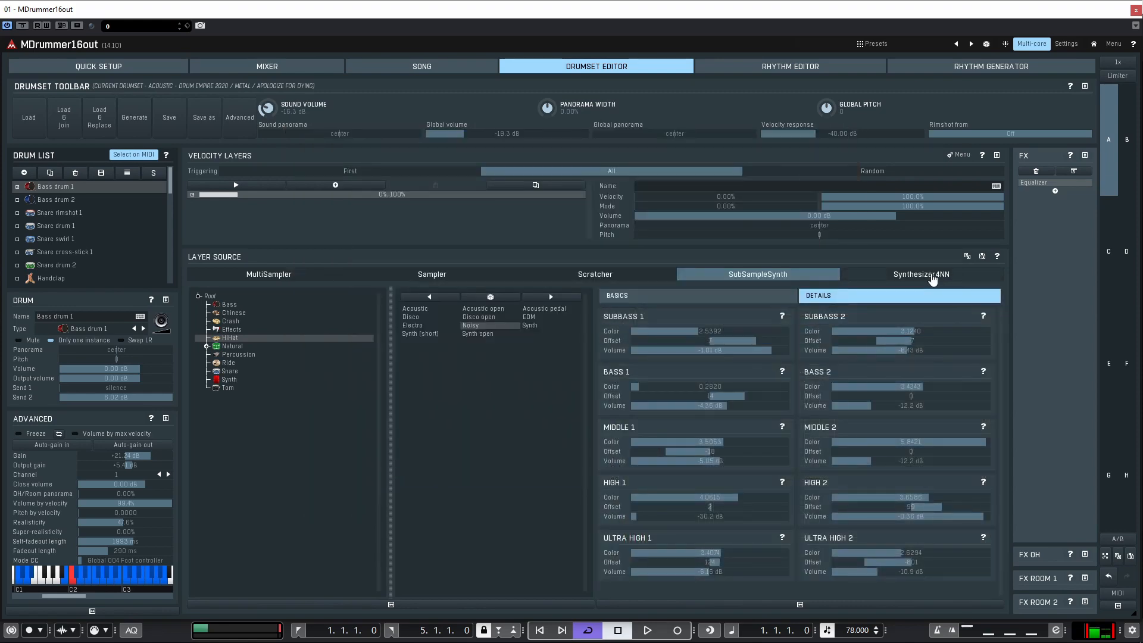
Step: Switch the layer to Synthesizer4NN with the Acoustic bass template and set its shape to 86% More harmonics, 14% Disharmonics and length to 118 ms
{"action": "left_click", "coordinate": [932, 276]}
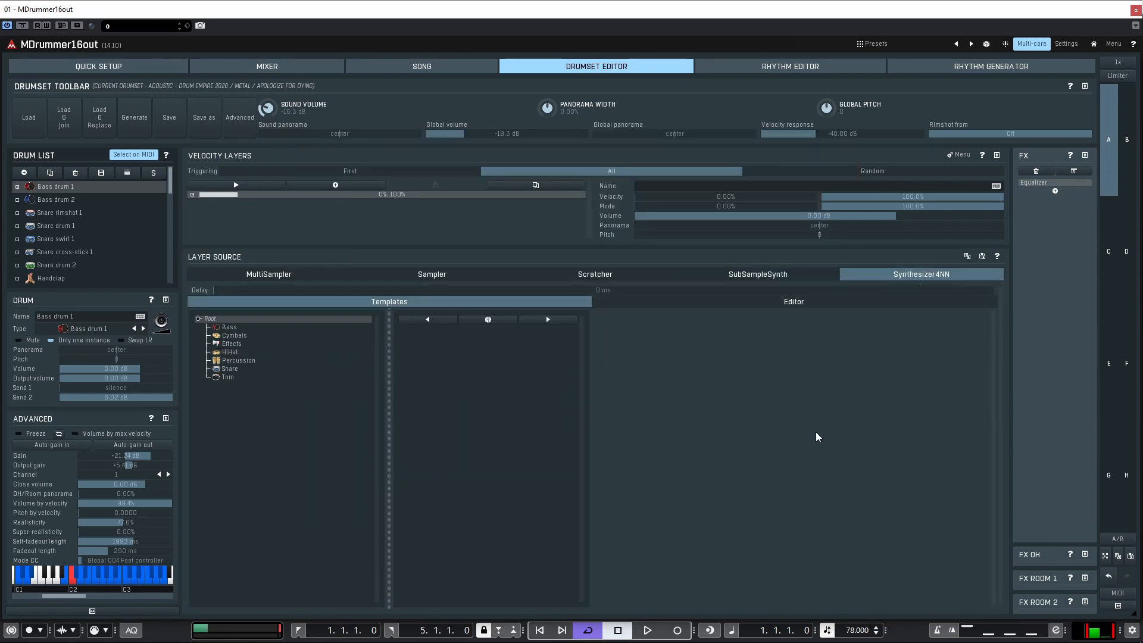
{"action": "left_click", "coordinate": [229, 327]}
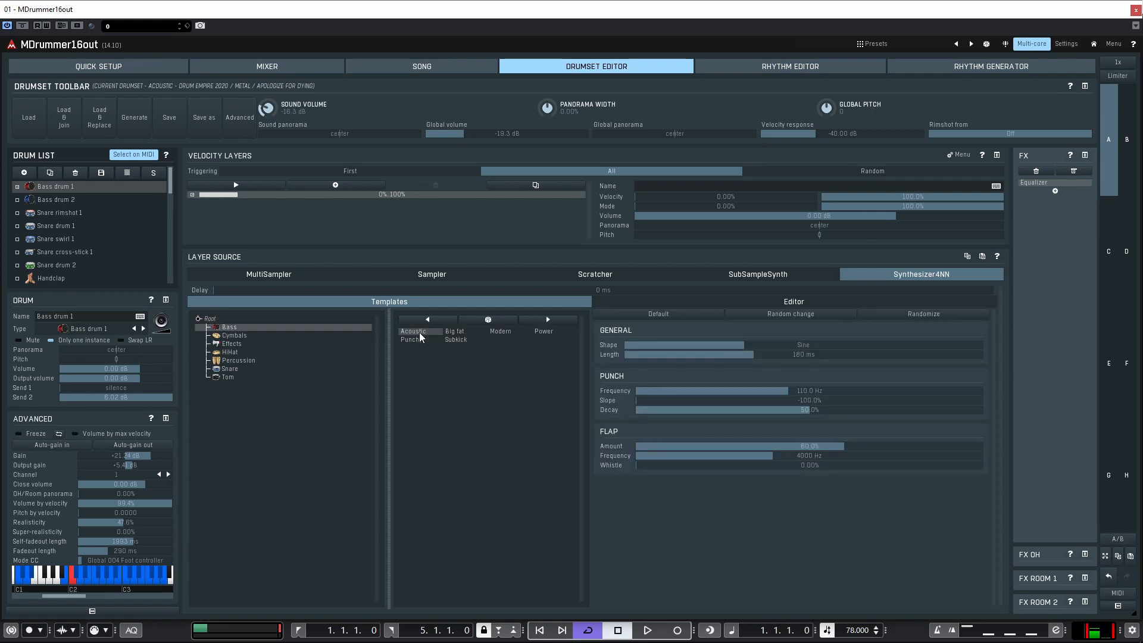
{"action": "left_click_drag", "start_coordinate": [631, 345], "coordinate": [818, 345]}
{"action": "left_click_drag", "start_coordinate": [931, 344], "coordinate": [709, 355]}
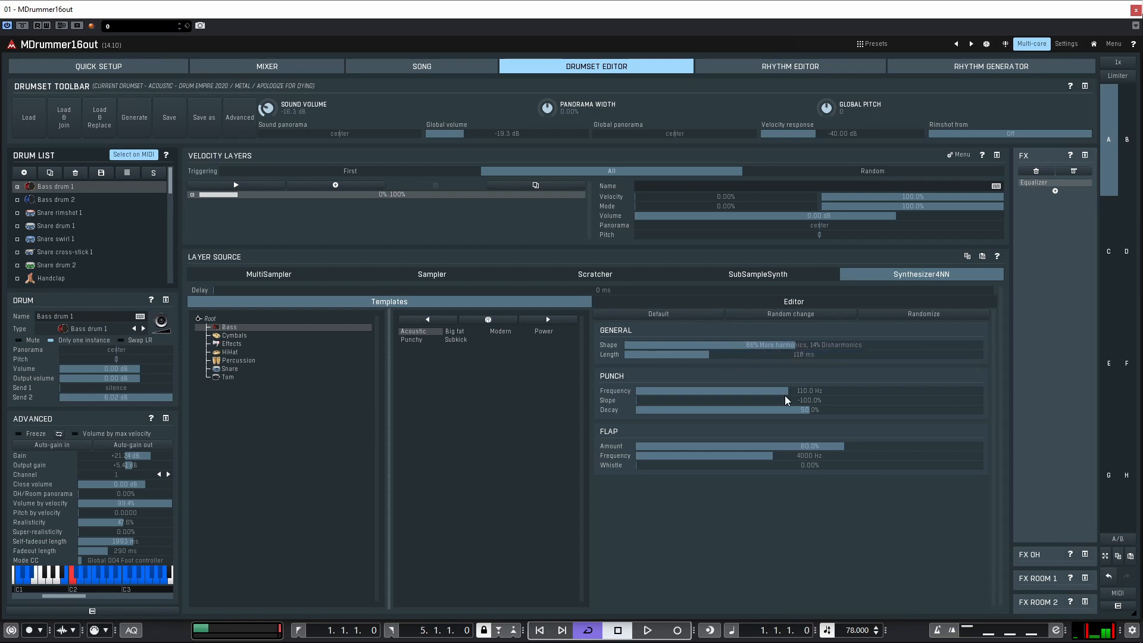
Step: Set Punch to frequency 61.12 Hz, slope -22.4%, decay 86.8%, and Flap to amount 41.6%, frequency 8950 Hz, whistle 47.2%
{"action": "left_click_drag", "start_coordinate": [783, 391], "coordinate": [682, 392]}
{"action": "left_click_drag", "start_coordinate": [783, 401], "coordinate": [905, 401]}
{"action": "left_click_drag", "start_coordinate": [777, 410], "coordinate": [936, 410]}
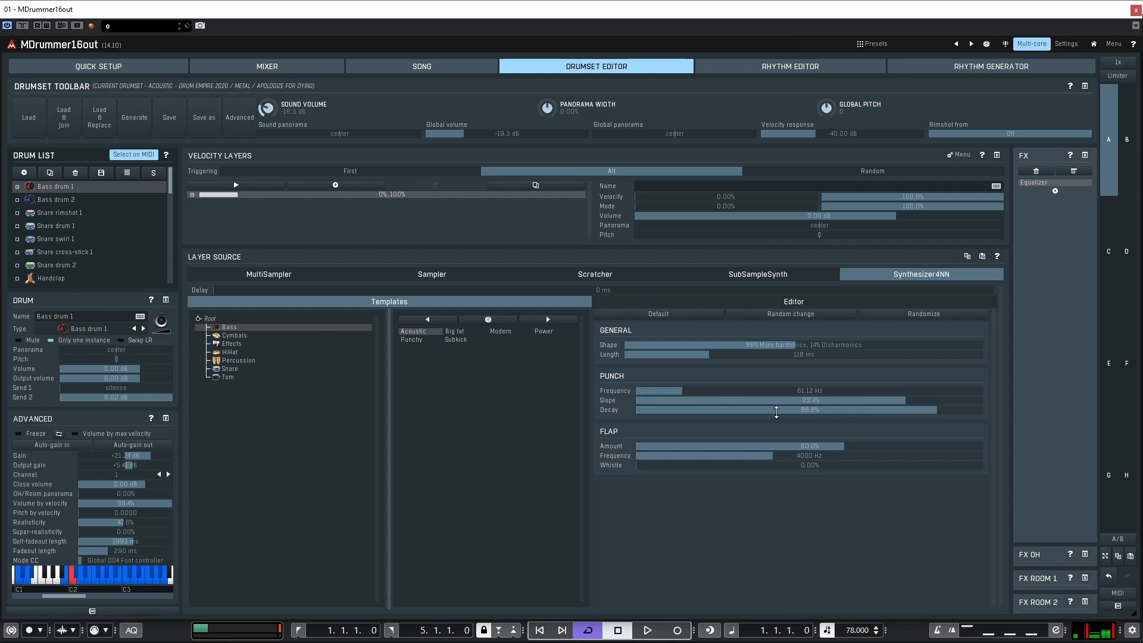
{"action": "left_click_drag", "start_coordinate": [758, 446], "coordinate": [938, 455]}
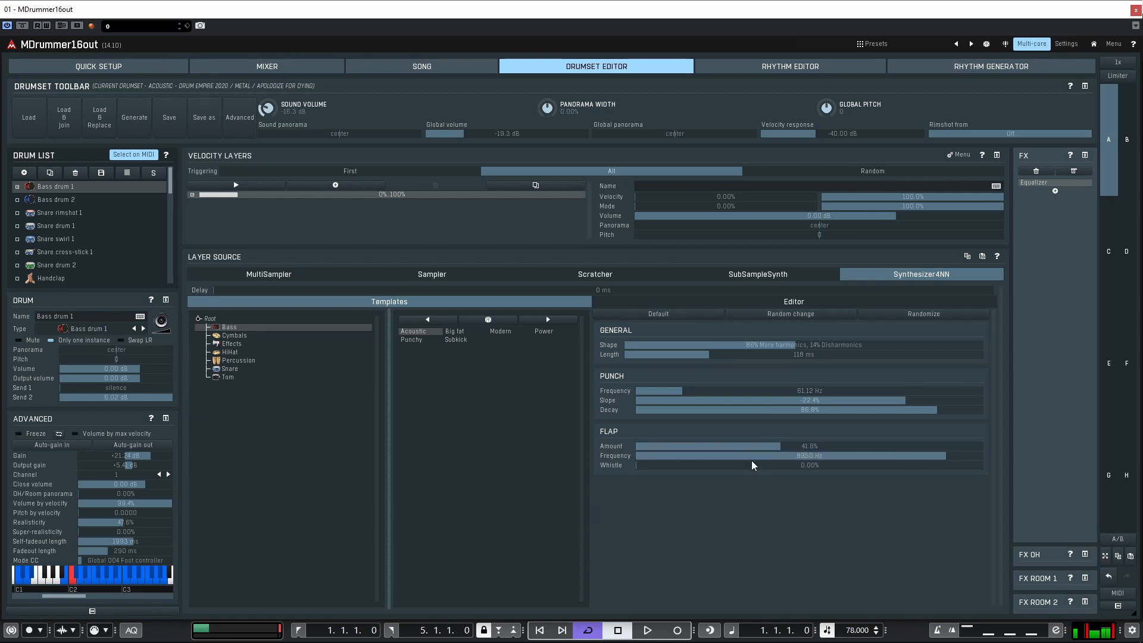
{"action": "left_click_drag", "start_coordinate": [731, 465], "coordinate": [800, 465]}
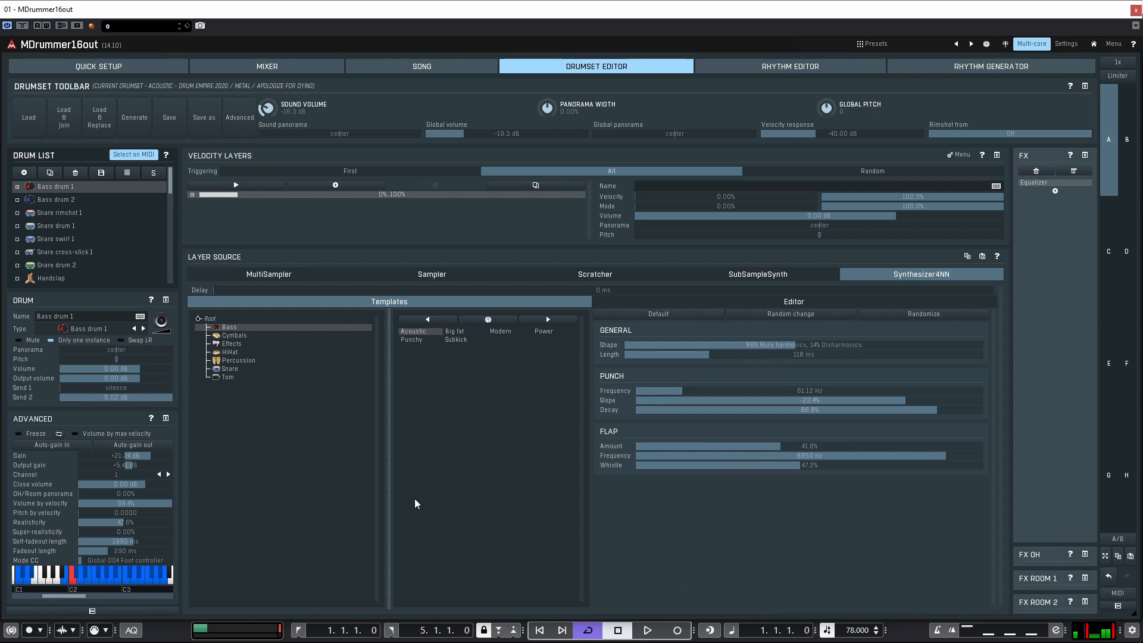
Step: Try the other Synthesizer4NN bass templates, from Punchy and Subkick through Big fat and Modern to Power
{"action": "left_click", "coordinate": [422, 340]}
{"action": "left_click", "coordinate": [448, 340]}
{"action": "left_click", "coordinate": [453, 335]}
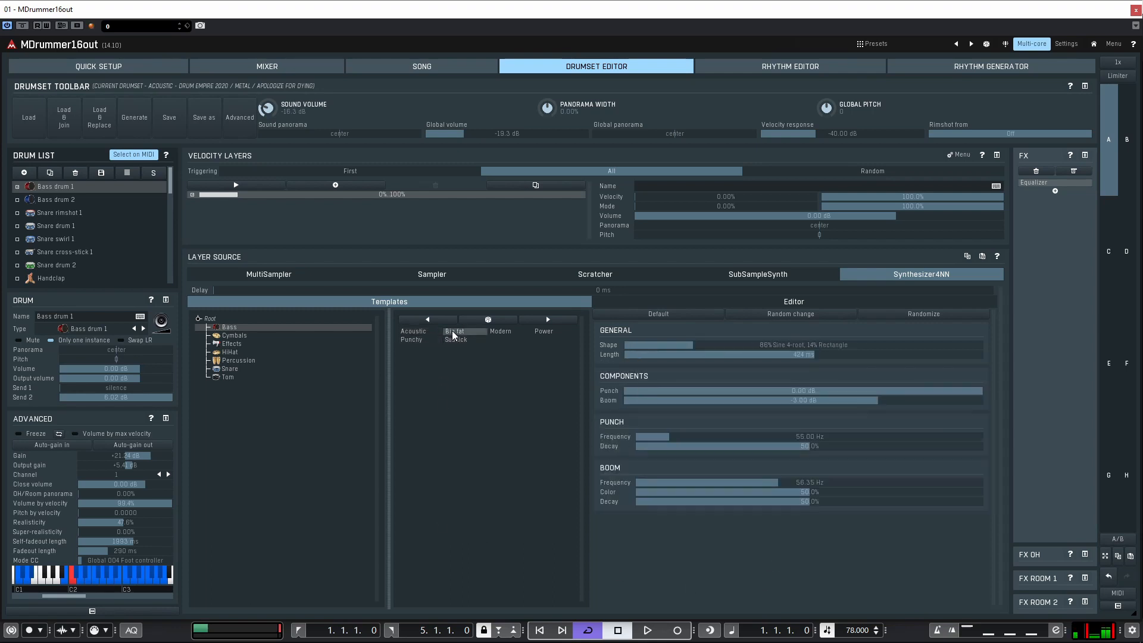
{"action": "left_click", "coordinate": [501, 332]}
{"action": "left_click", "coordinate": [535, 333]}
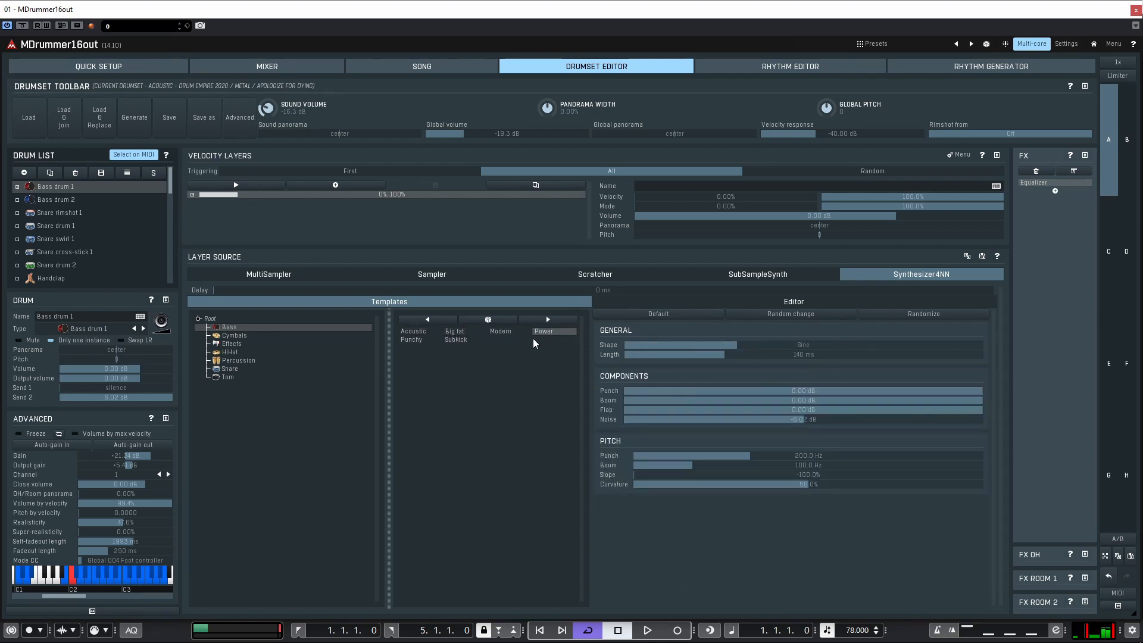
Step: Go through the Snare templates, comparing Electro with Acoustic, and load Electro
{"action": "left_click", "coordinate": [230, 370]}
{"action": "left_click", "coordinate": [409, 340]}
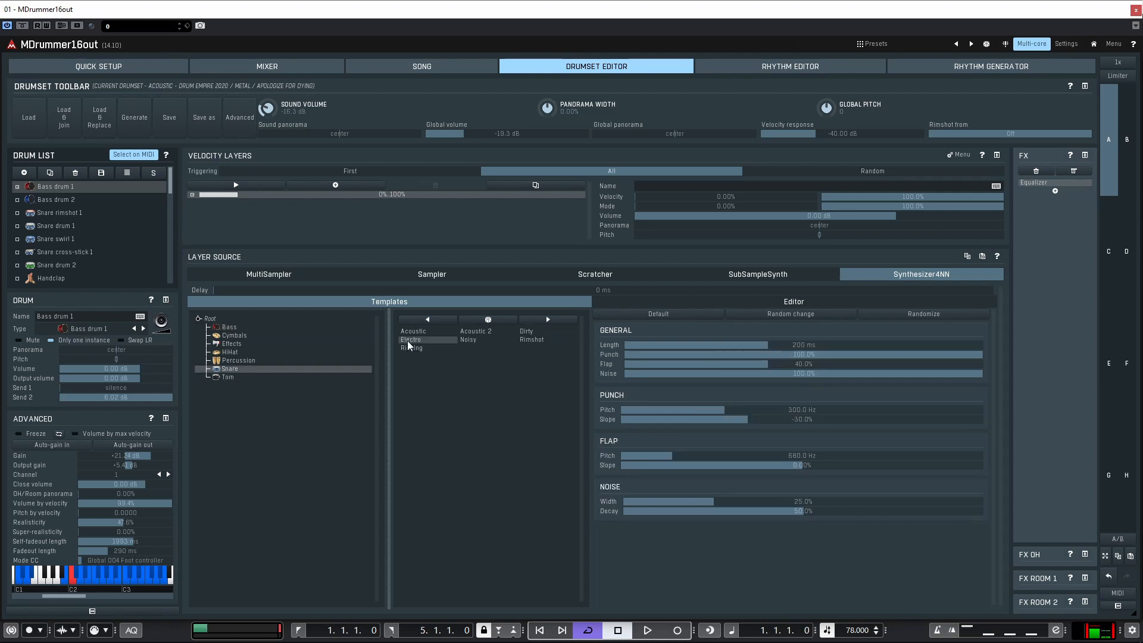
{"action": "left_click", "coordinate": [429, 332]}
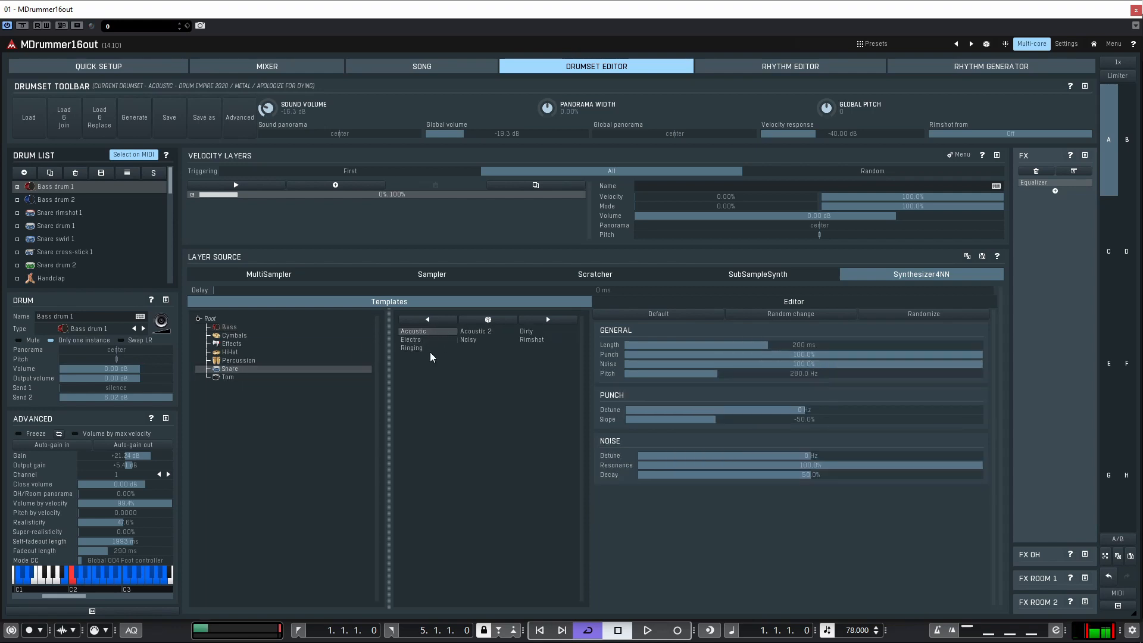
{"action": "left_click", "coordinate": [412, 340]}
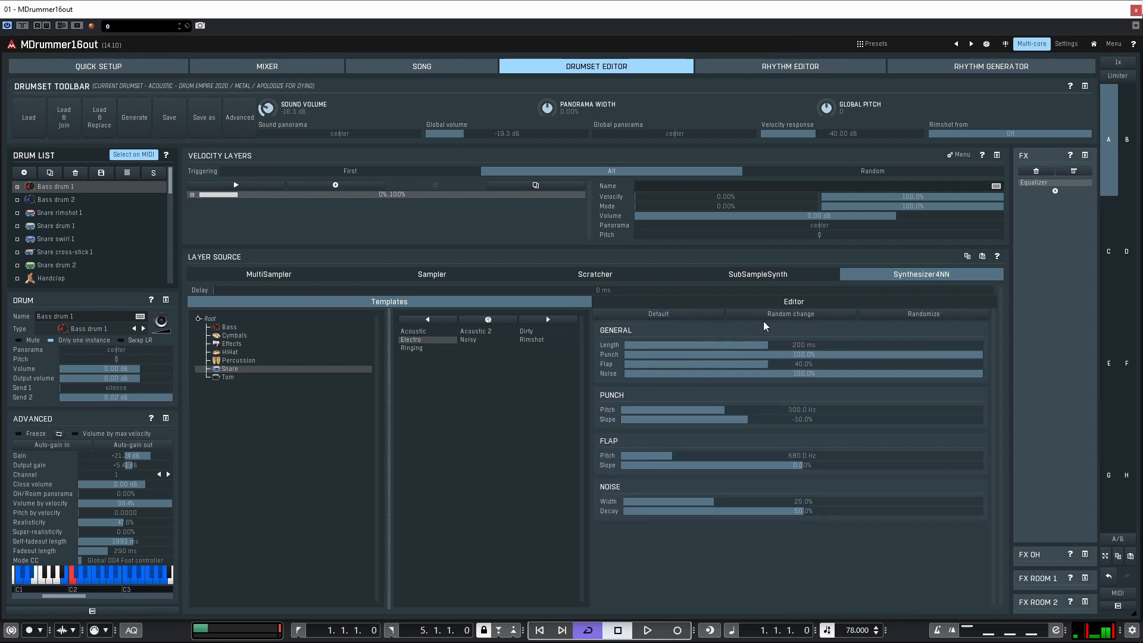
Step: Apply a random change and several full randomizations to the Electro snare, and set its length to 113 ms and punch to 100%
{"action": "left_click", "coordinate": [792, 320]}
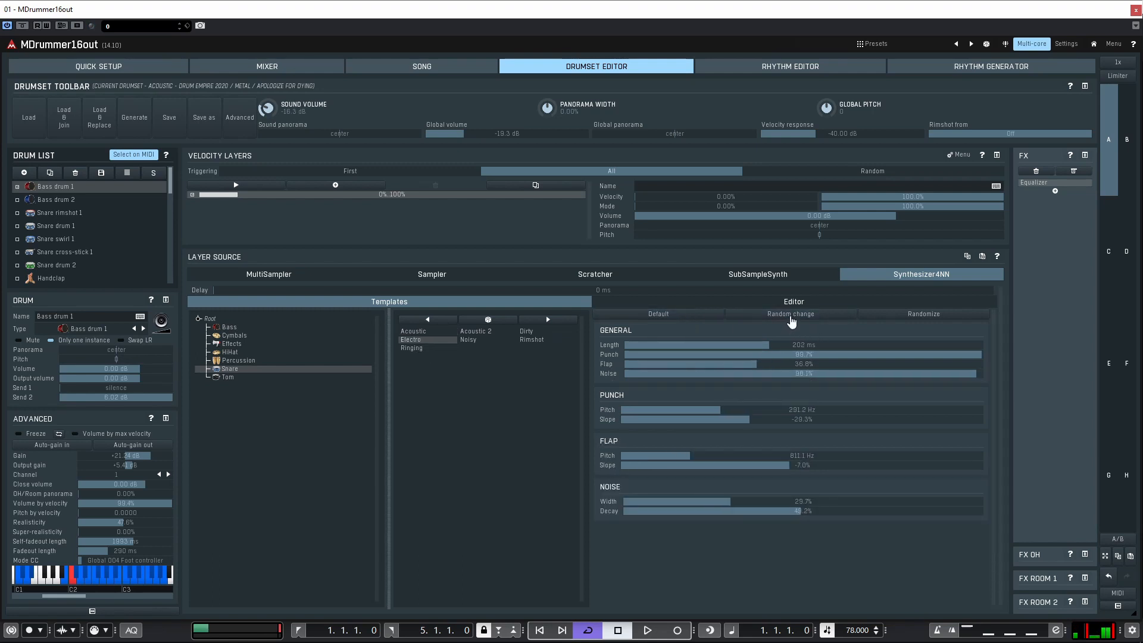
{"action": "left_click", "coordinate": [923, 315]}
{"action": "left_click", "coordinate": [923, 315]}
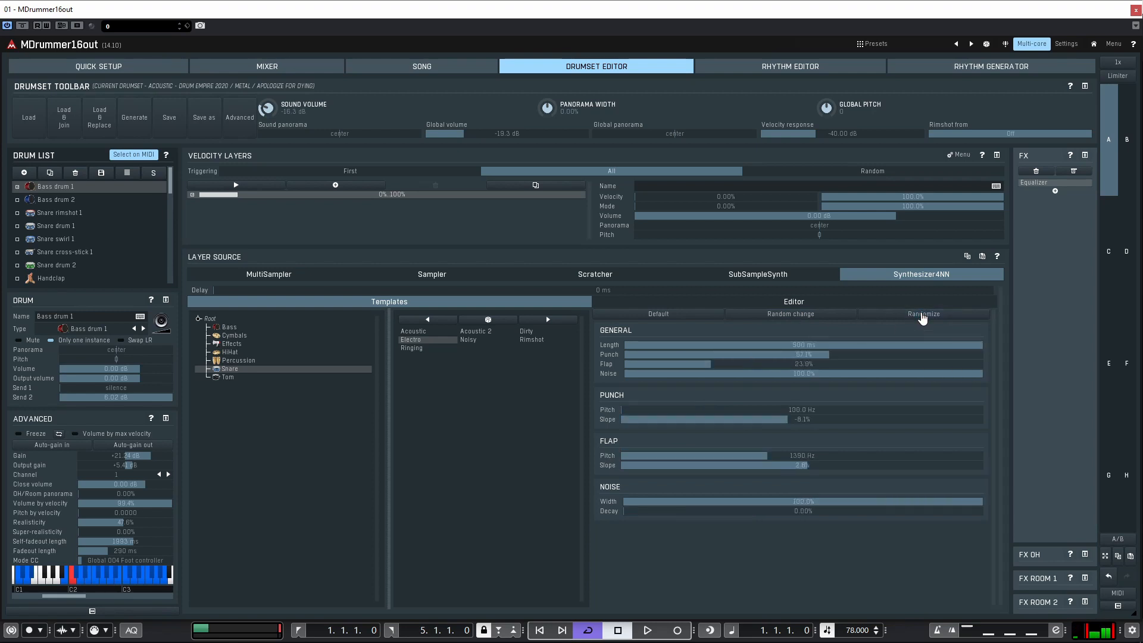
{"action": "left_click", "coordinate": [922, 315]}
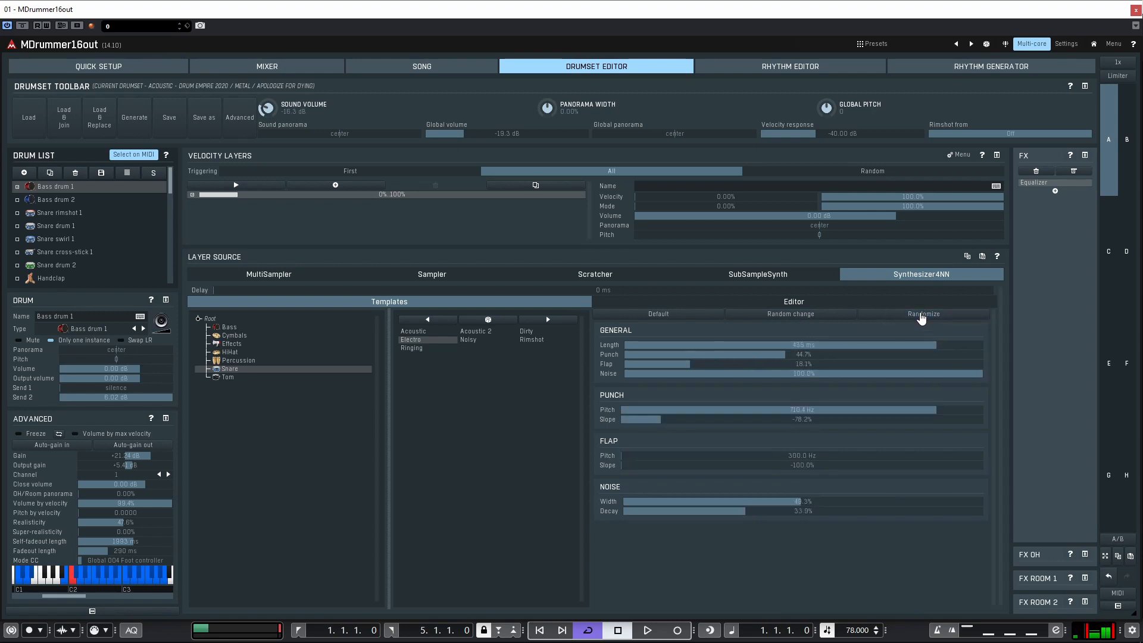
{"action": "left_click", "coordinate": [916, 316]}
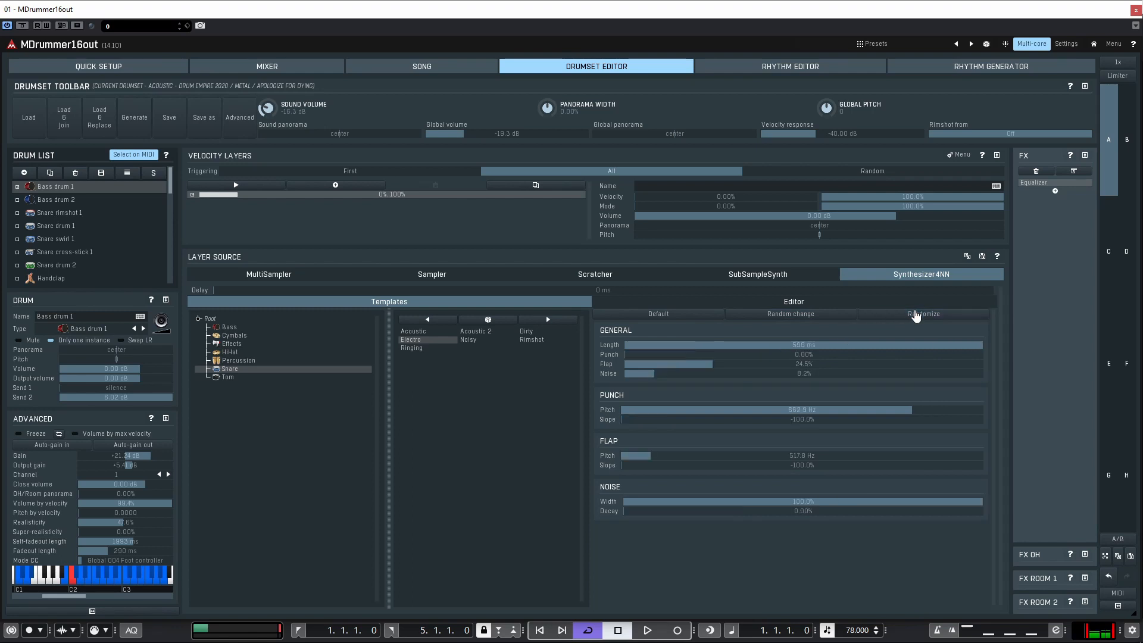
{"action": "left_click", "coordinate": [916, 316]}
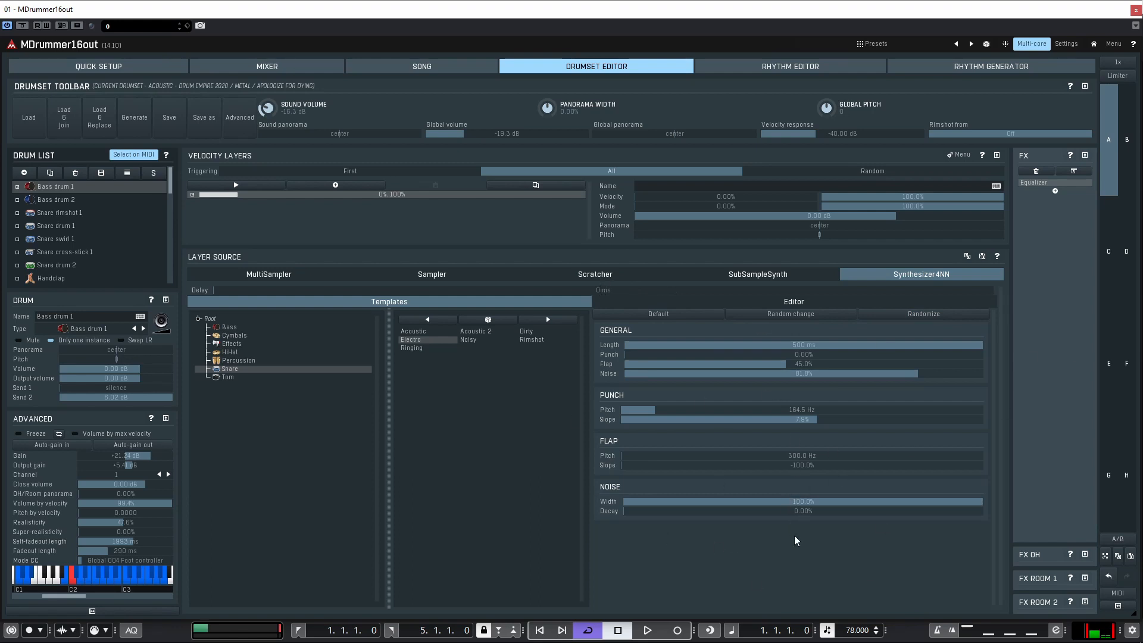
{"action": "left_click_drag", "start_coordinate": [728, 352], "coordinate": [729, 286]}
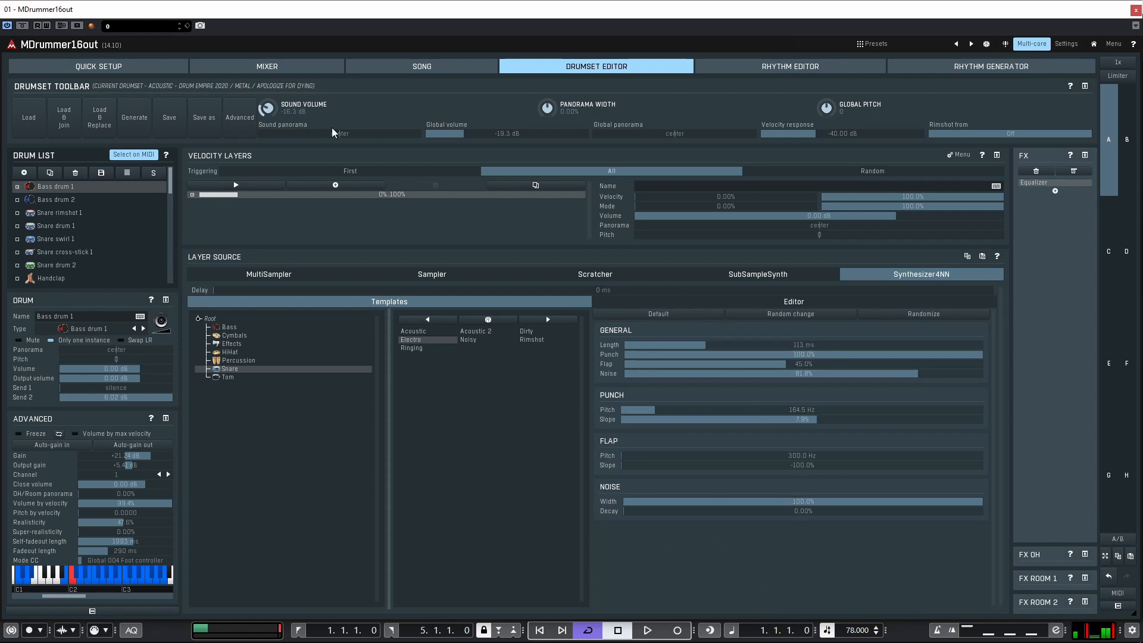
Step: Add a second velocity layer to Bass drum 1, try Synthesizer4NN as its source, and switch it to MultiSampler
{"action": "left_click", "coordinate": [336, 185]}
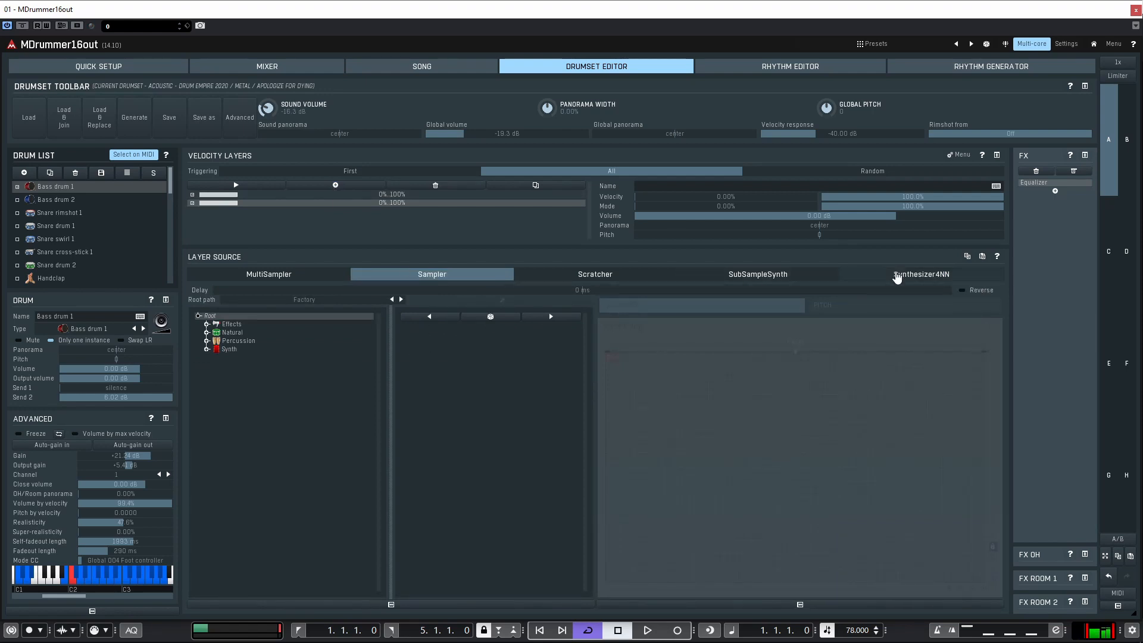
{"action": "left_click", "coordinate": [898, 278]}
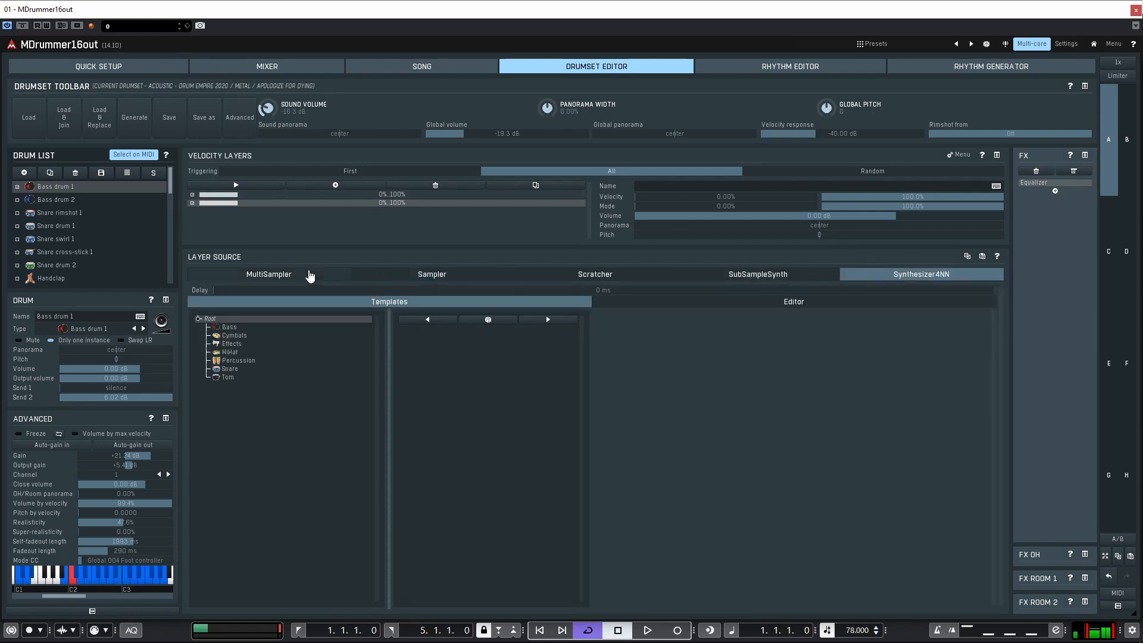
{"action": "left_click", "coordinate": [309, 275]}
Step: Browse the Studio 2009 Bass samples for the new layer, trying Pearl Masters 22 and choosing Pearl Masters Birch 20
{"action": "double_click", "coordinate": [241, 341]}
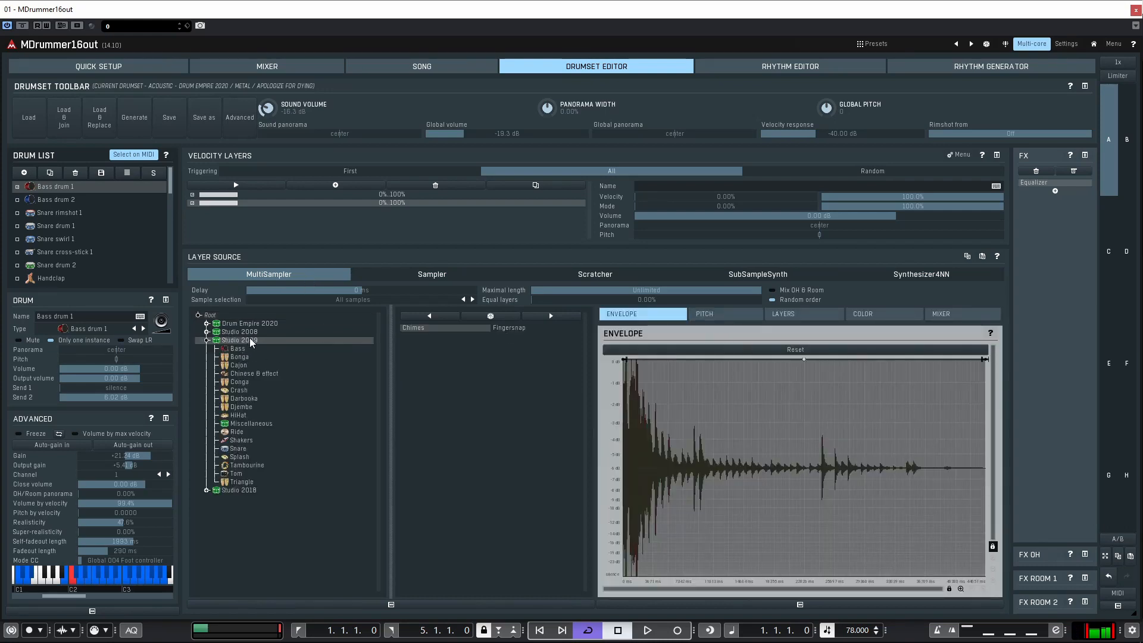
{"action": "left_click", "coordinate": [235, 348]}
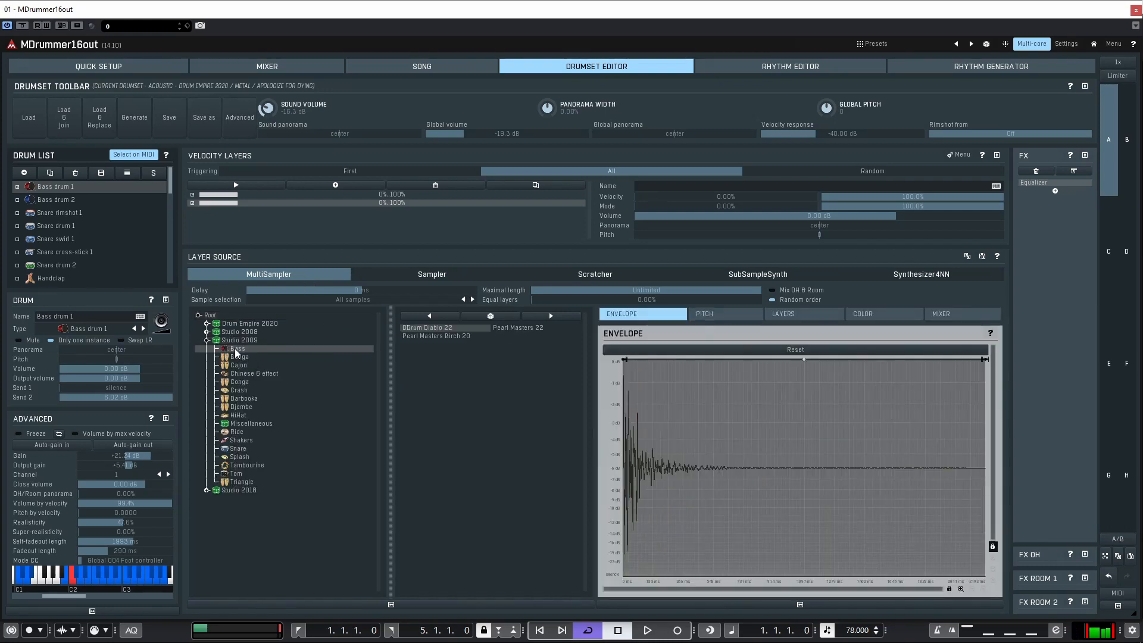
{"action": "left_click", "coordinate": [515, 331]}
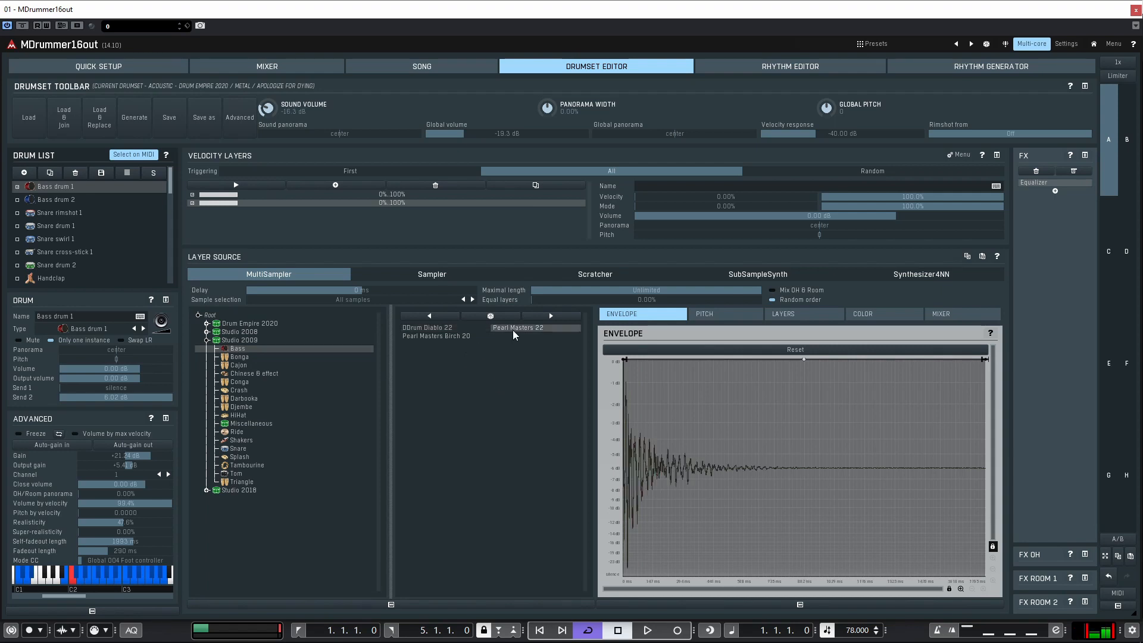
{"action": "left_click", "coordinate": [466, 340]}
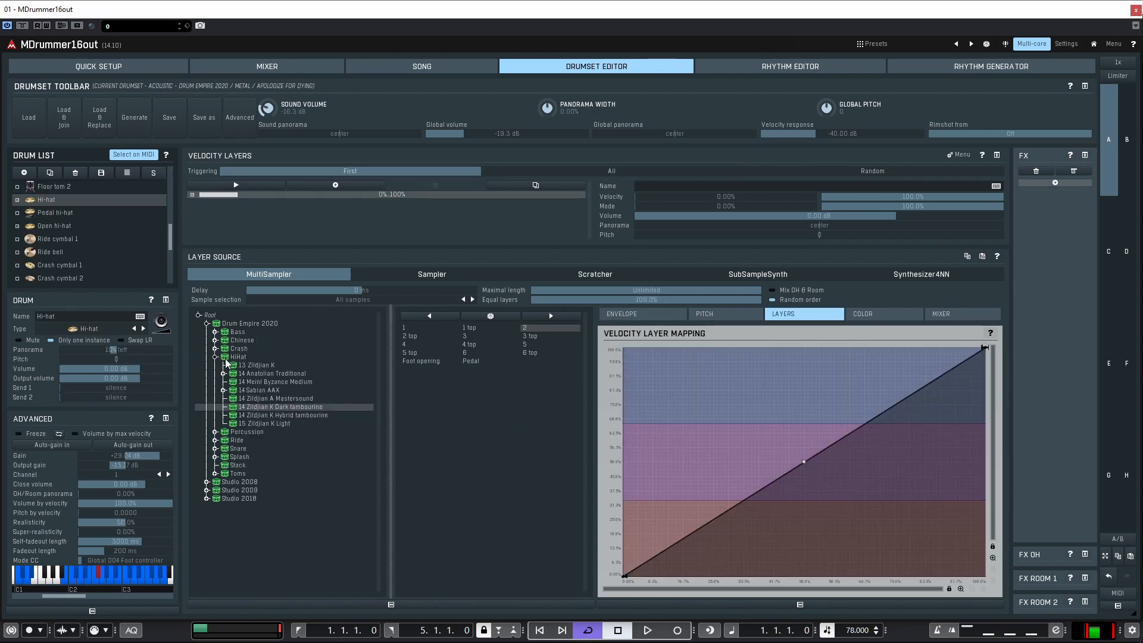
Step: Look through the Drum Empire 2020 sample folders in the MultiSampler library, from HiHat to Bass
{"action": "left_click", "coordinate": [234, 357]}
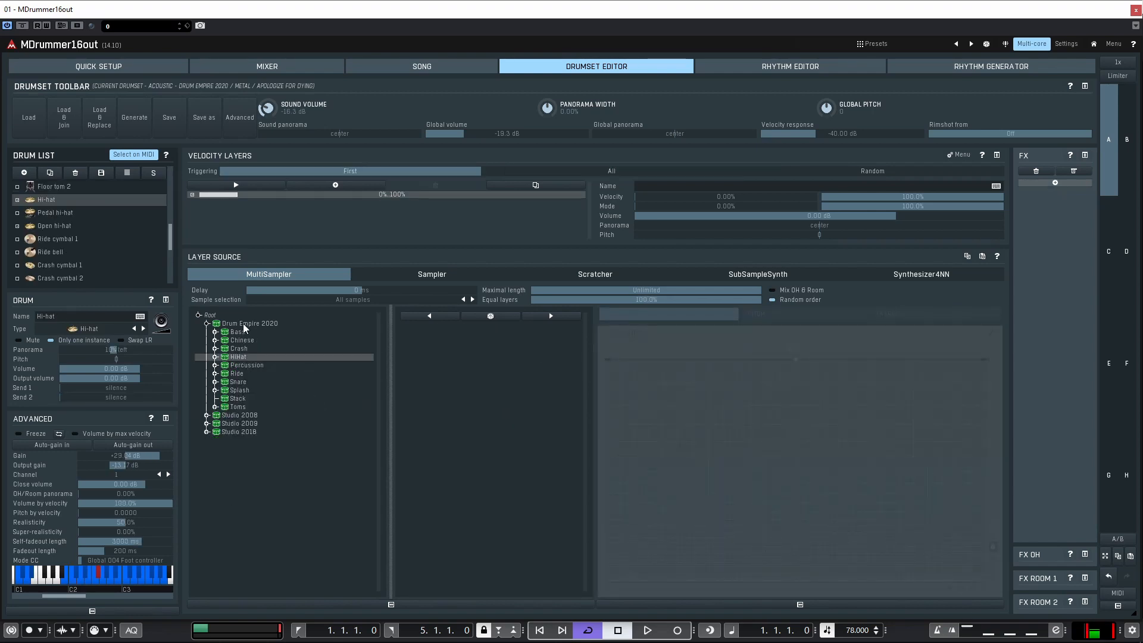
{"action": "left_click", "coordinate": [243, 324]}
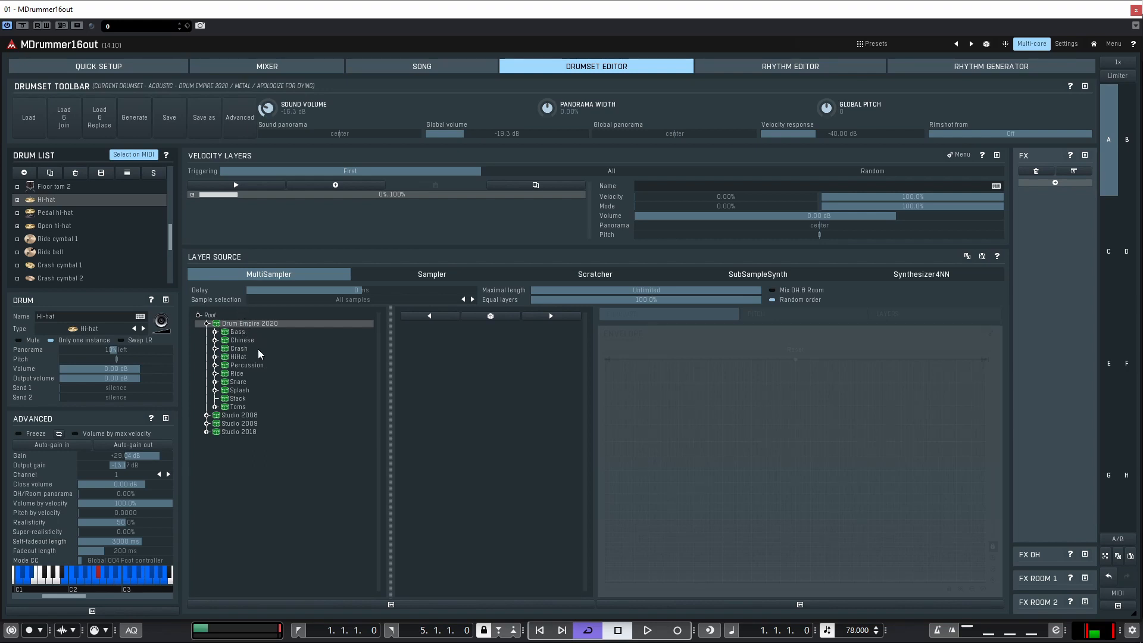
{"action": "left_click", "coordinate": [237, 333]}
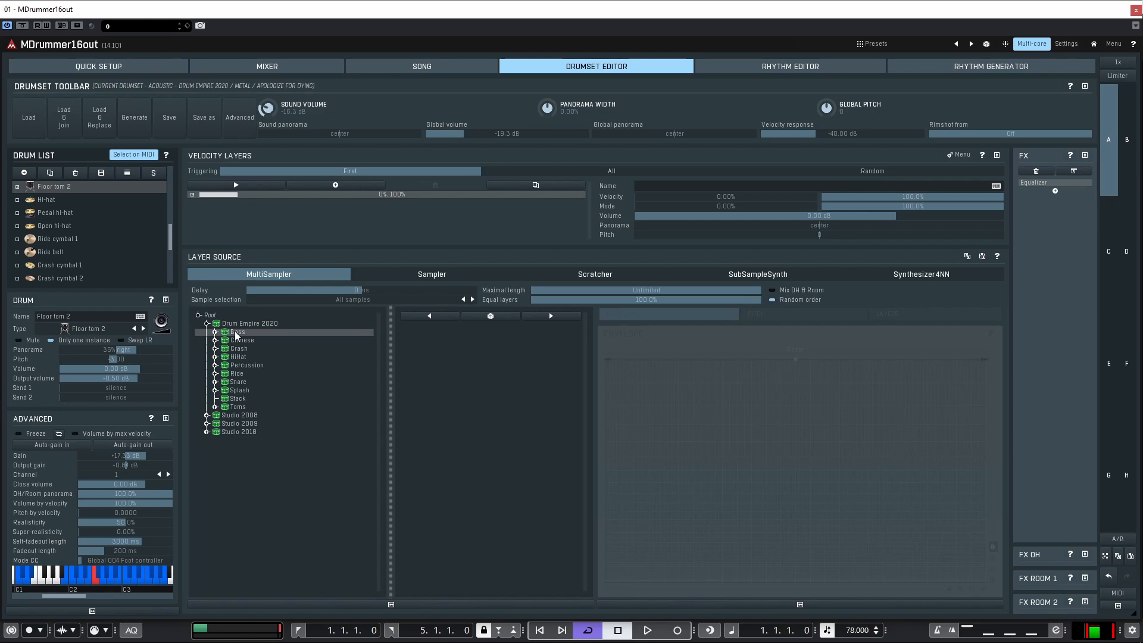
{"action": "double_click", "coordinate": [237, 333]}
Step: Open the quick setup's drumset selector and browse the Acoustic - Drum Empire 2020 kits
{"action": "left_click", "coordinate": [138, 68]}
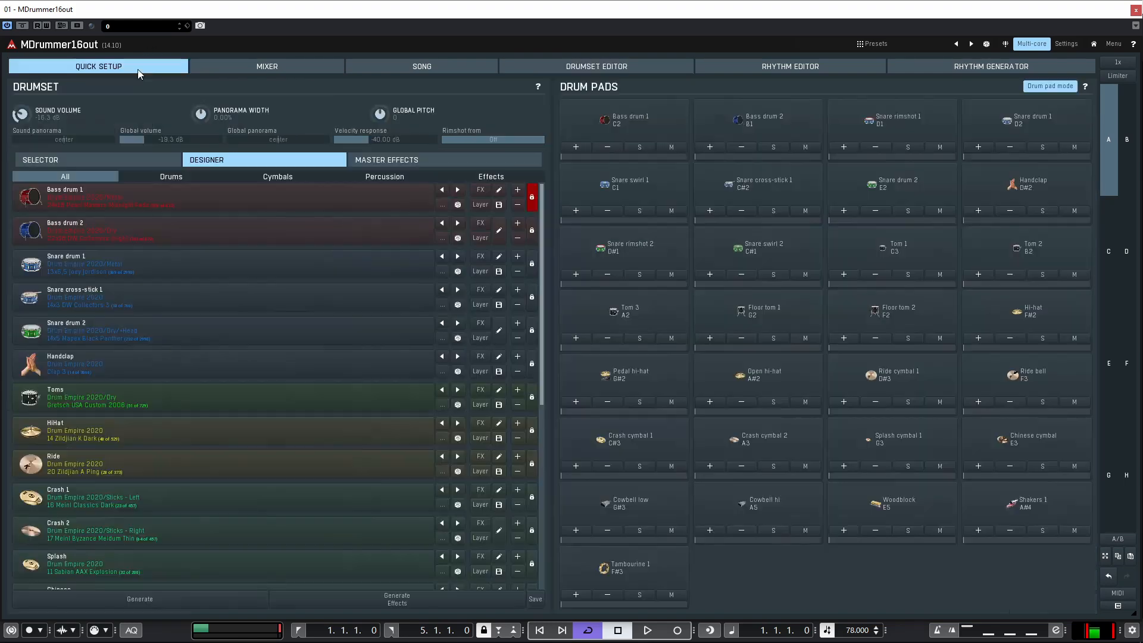
{"action": "left_click", "coordinate": [130, 169]}
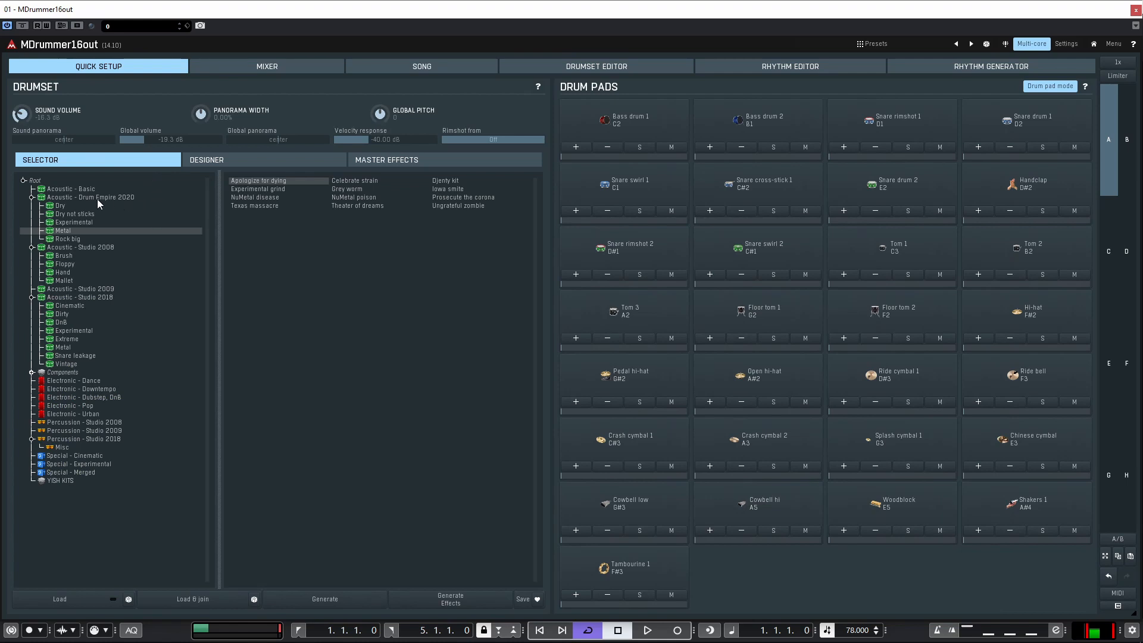
{"action": "left_click", "coordinate": [78, 198]}
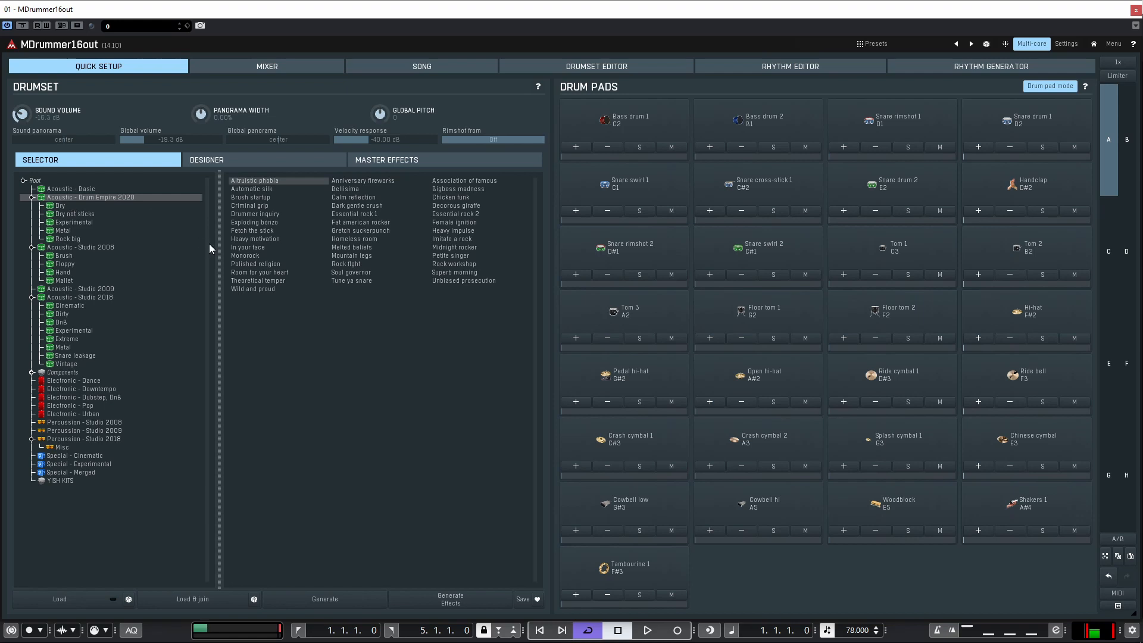
{"action": "left_click", "coordinate": [77, 198]}
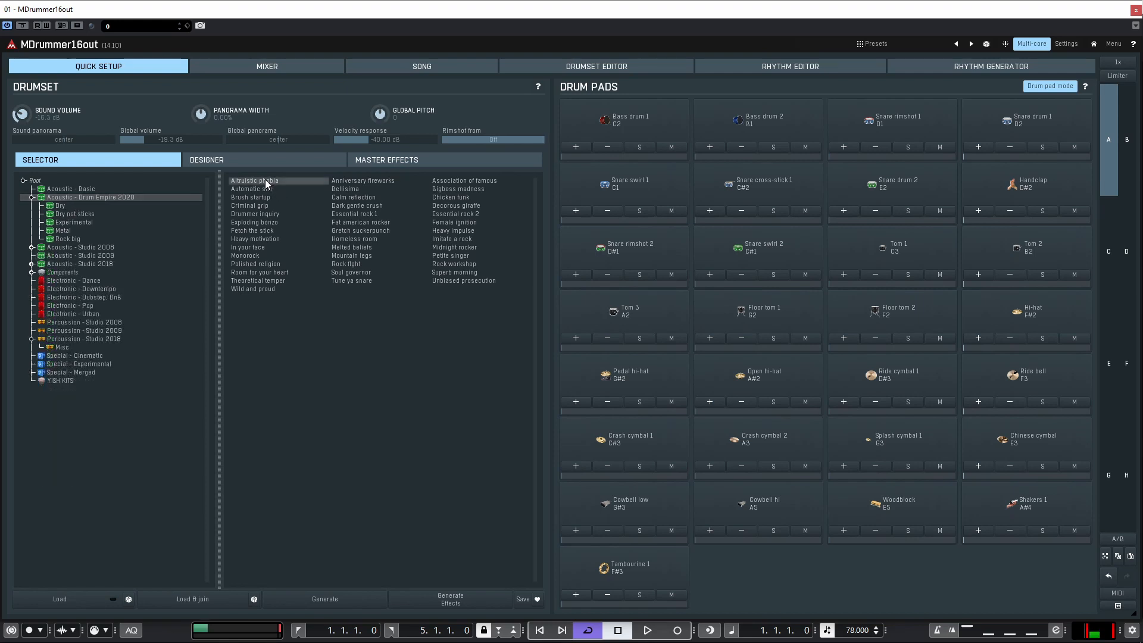
Step: Load and audition the Drum Empire 2020 kits Altruistic phobia, Automatic silk, Essential rock 1 and Unbiased prosecution
{"action": "left_click", "coordinate": [265, 180]}
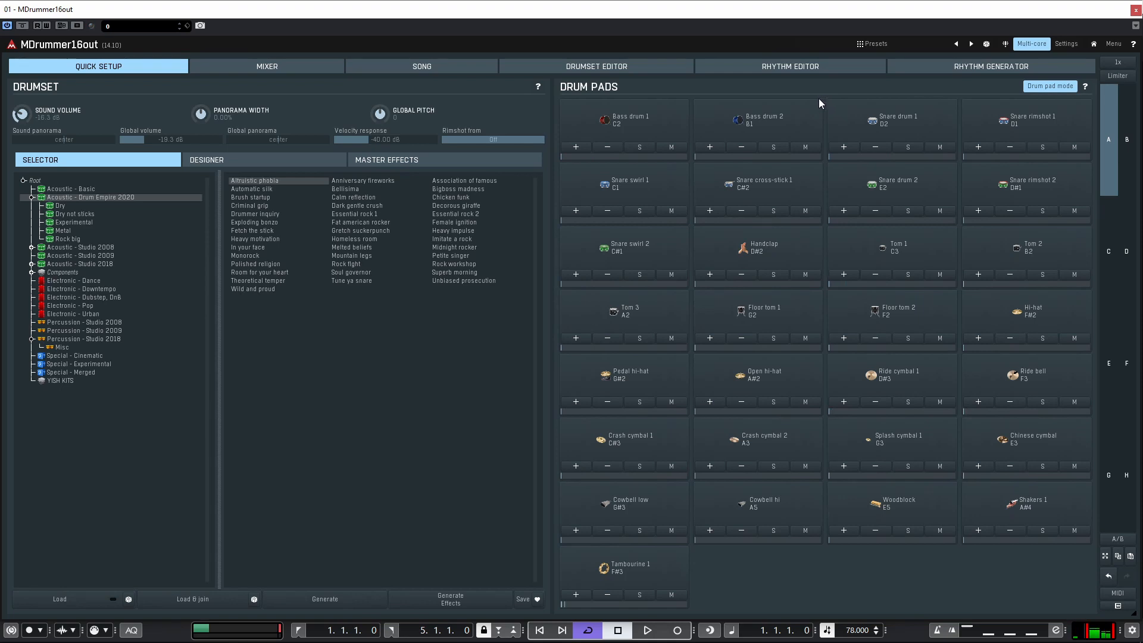
{"action": "left_click", "coordinate": [268, 187]}
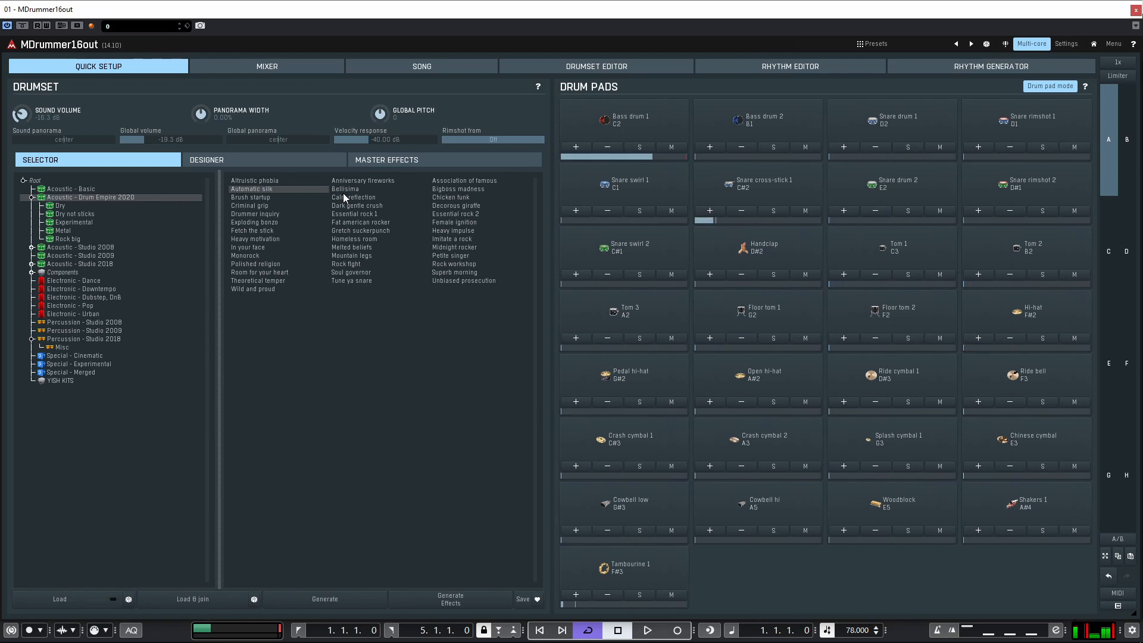
{"action": "left_click", "coordinate": [377, 214]}
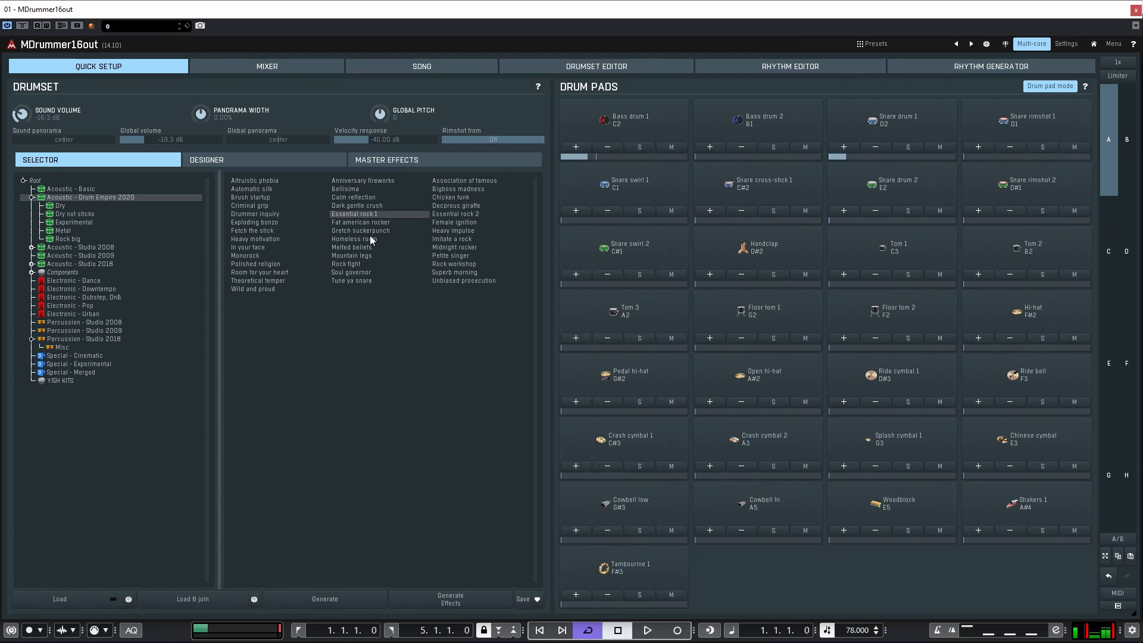
{"action": "left_click", "coordinate": [455, 282]}
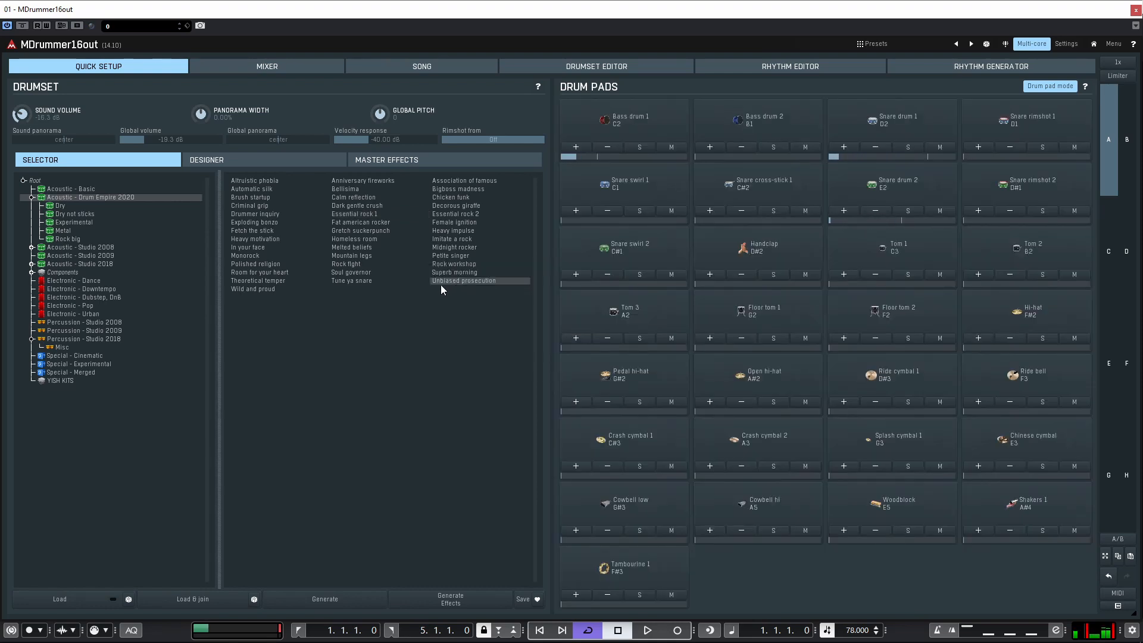
Step: From the Dry category, try the Yamaha Recording Custom bottomless kit and load Yamaha Recording Custom
{"action": "left_click", "coordinate": [61, 206]}
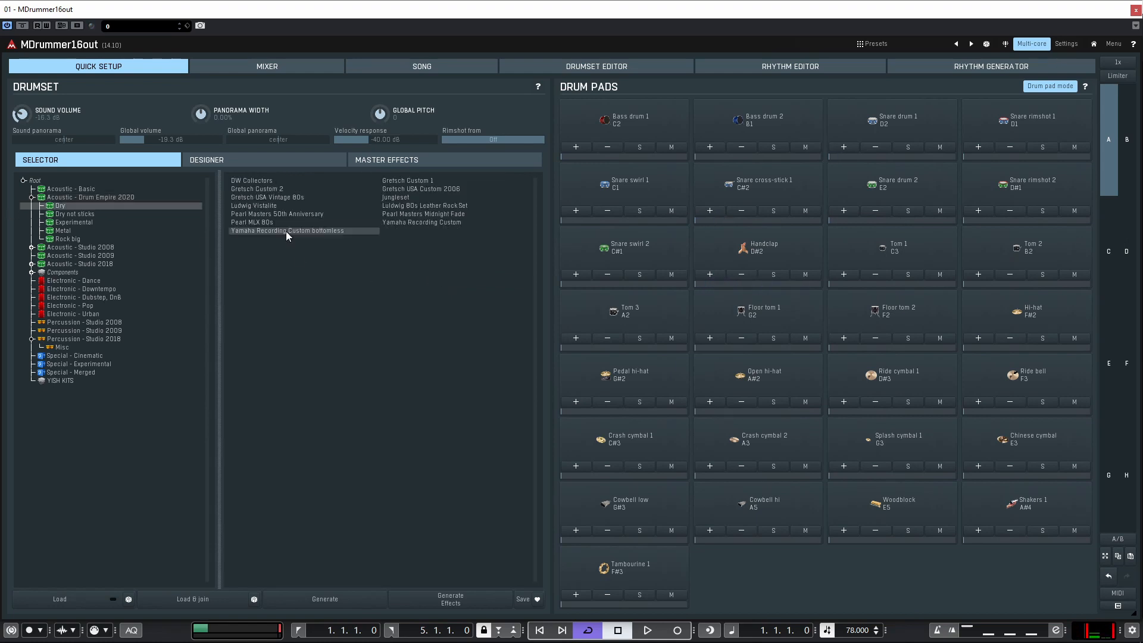
{"action": "left_click", "coordinate": [269, 231]}
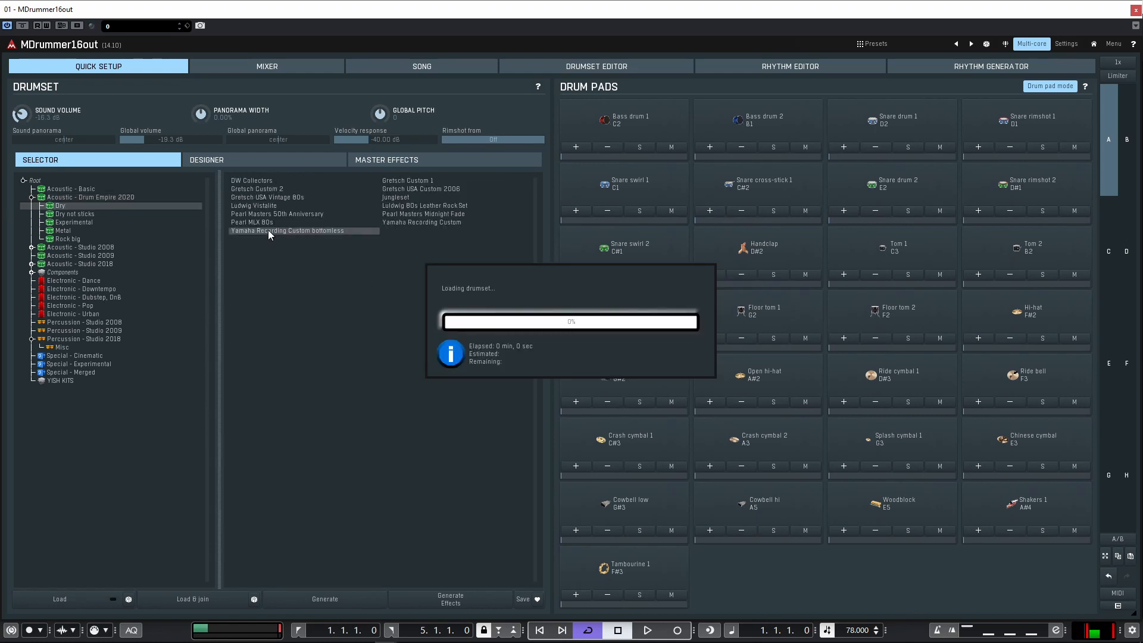
{"action": "left_click", "coordinate": [422, 224]}
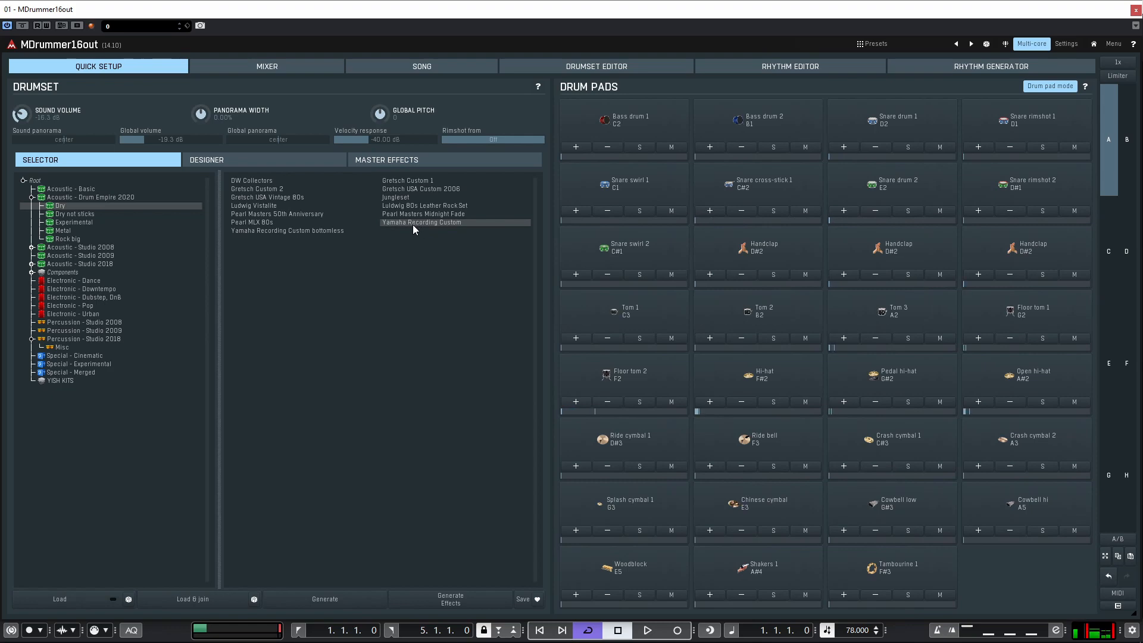
Step: Disable the global effects in the drum mixer, and compare the kit with the close microphones and the overheads and rooms muted
{"action": "left_click", "coordinate": [266, 66]}
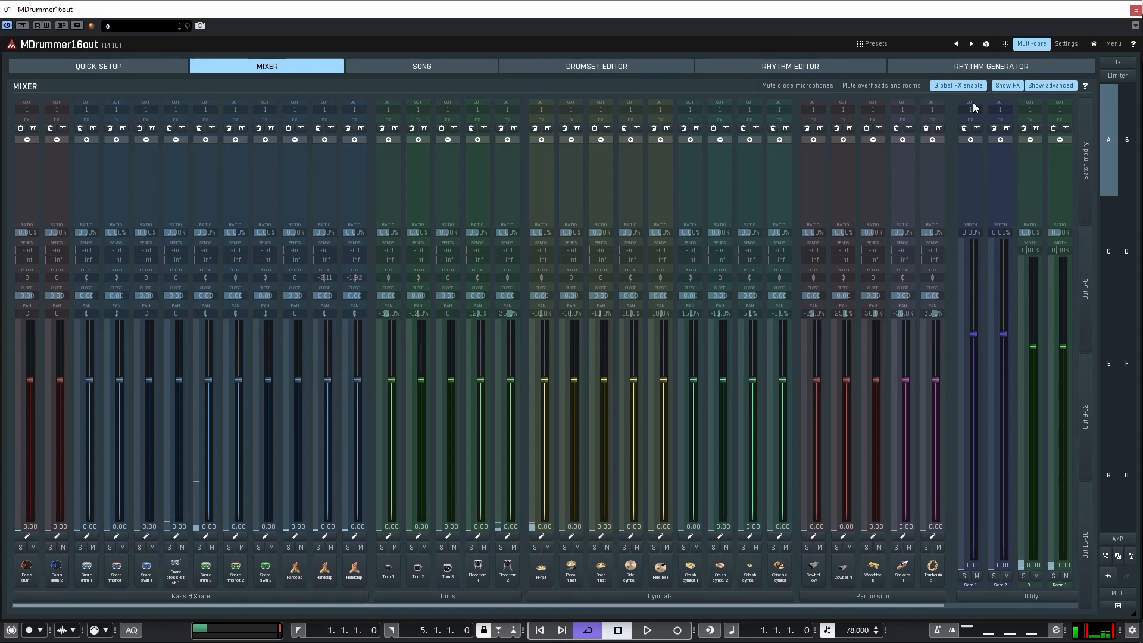
{"action": "left_click", "coordinate": [959, 85]}
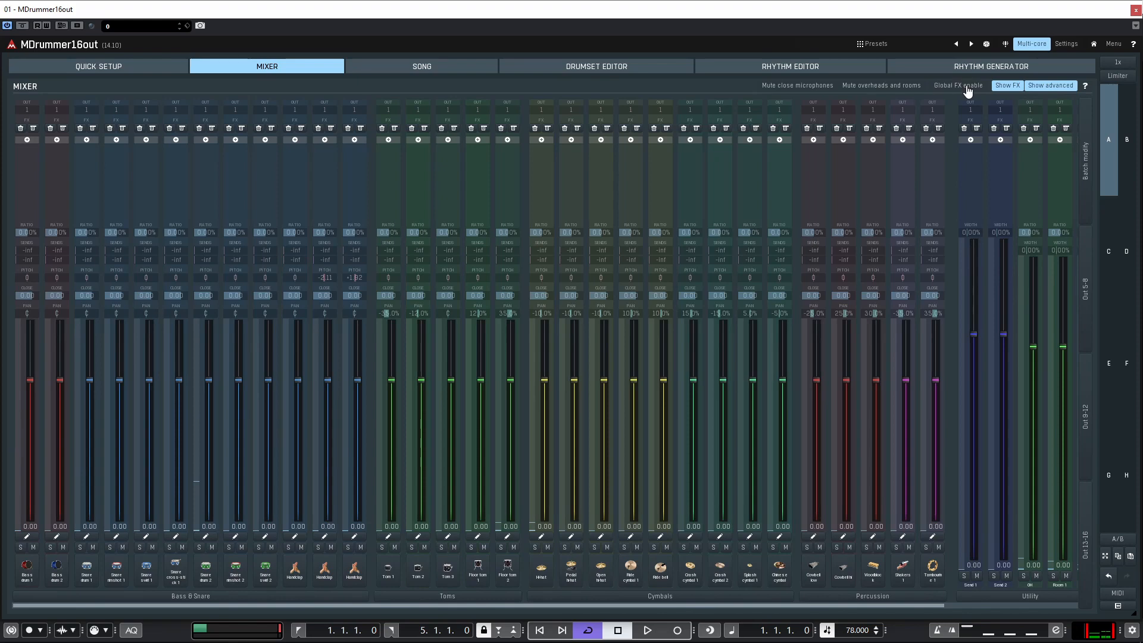
{"action": "left_click", "coordinate": [889, 87]}
{"action": "left_click", "coordinate": [788, 87]}
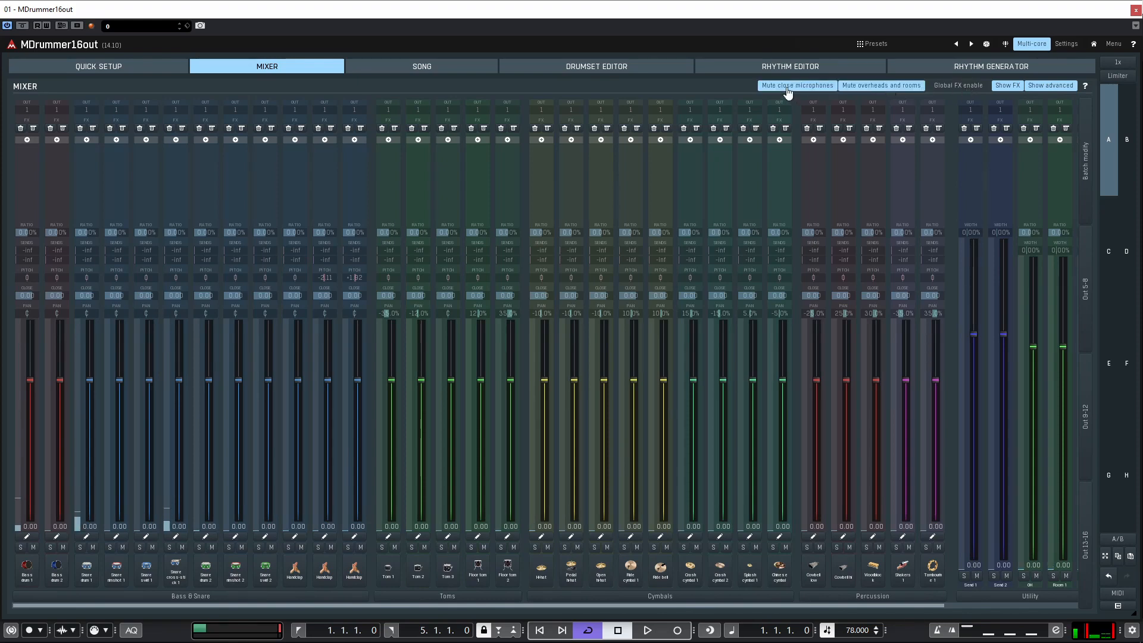
{"action": "left_click", "coordinate": [788, 88]}
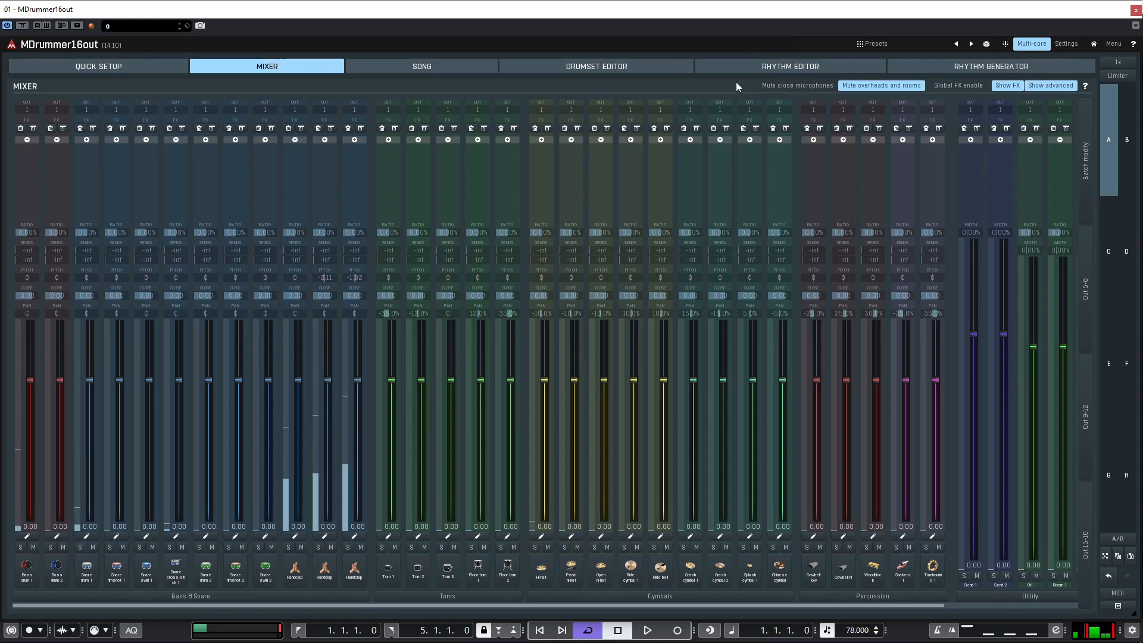
{"action": "left_click", "coordinate": [847, 88]}
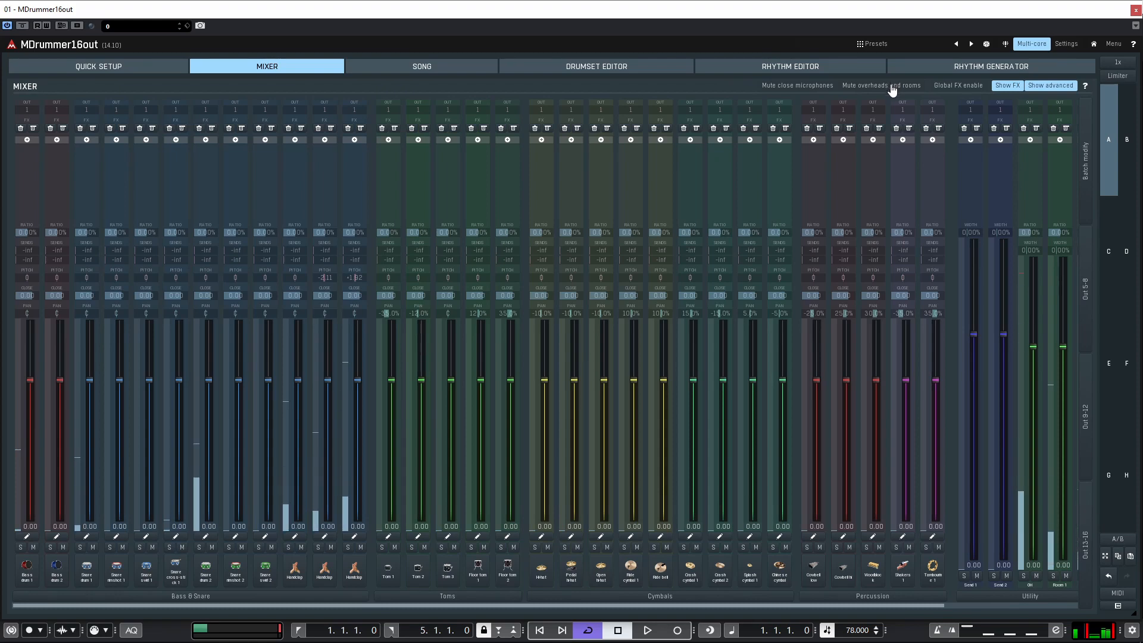
Step: Return to the quick setup, switch to the Cubase project and start playback of the loop
{"action": "left_click", "coordinate": [166, 66]}
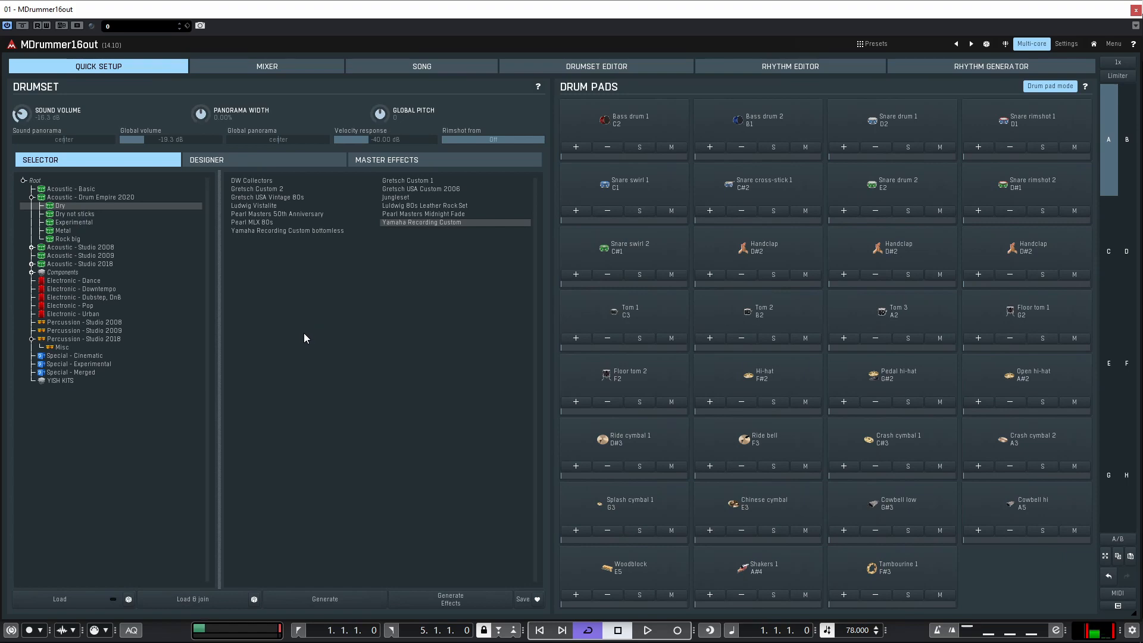
{"action": "left_click", "coordinate": [547, 70]}
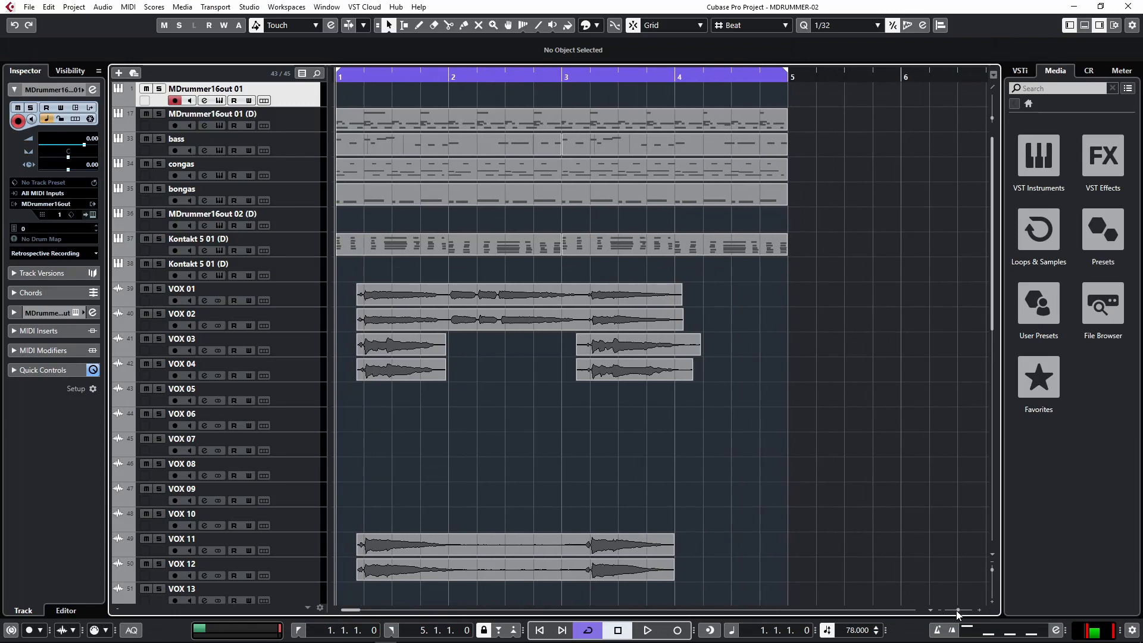
{"action": "key", "text": "space"}
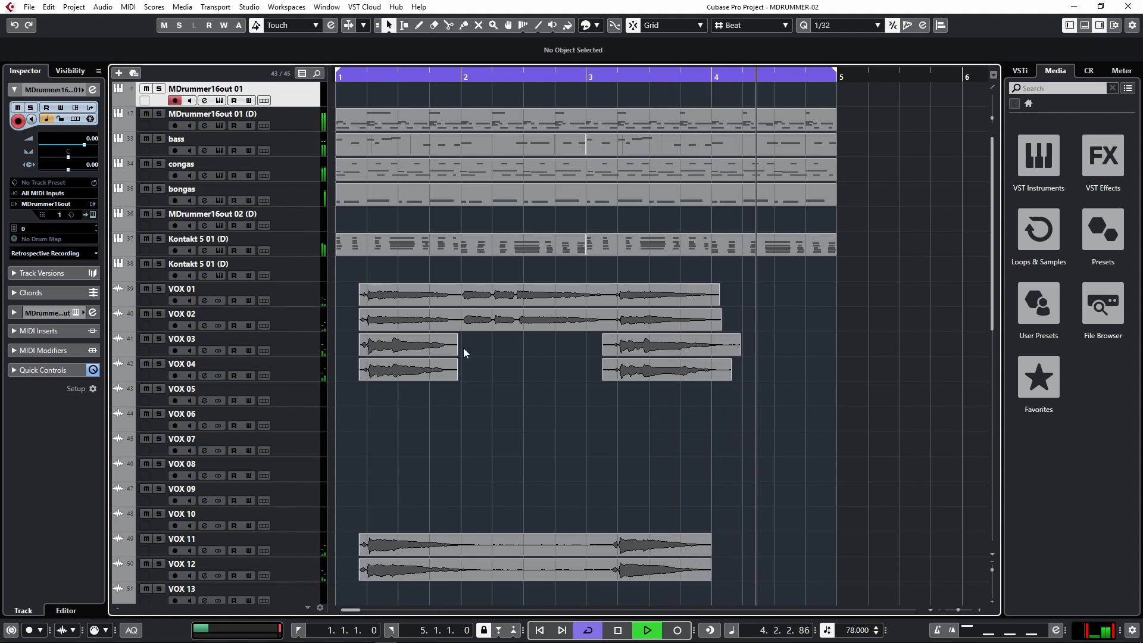
Step: Mute the Voxbus group, the Kontakt 5 01 track and the bass track during playback
{"action": "key", "text": "F3"}
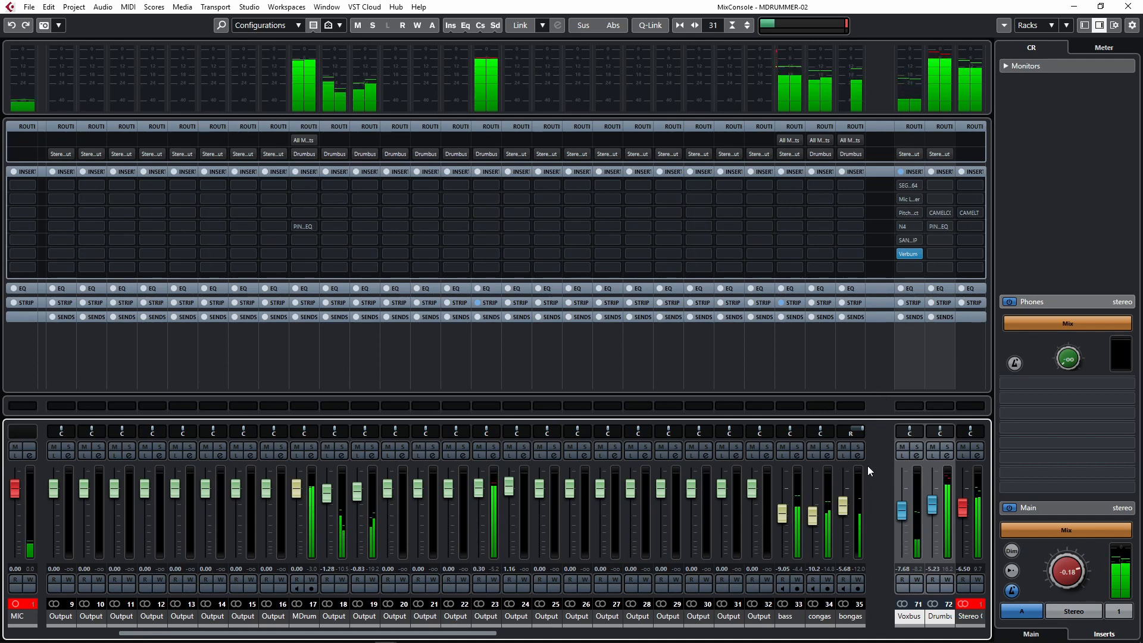
{"action": "left_click", "coordinate": [904, 447]}
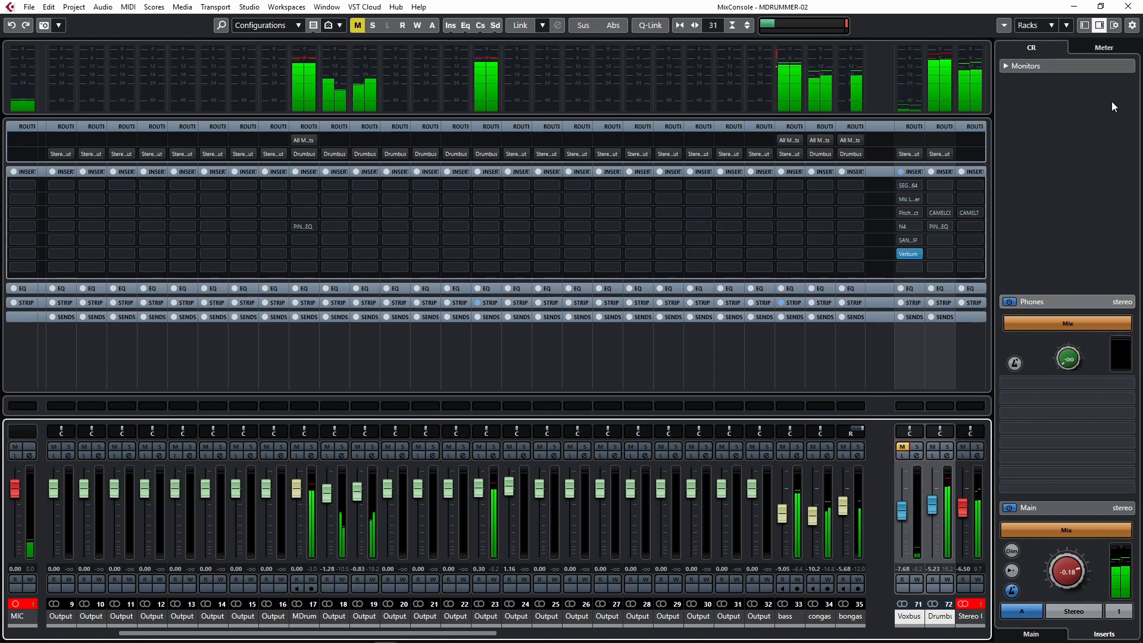
{"action": "left_click", "coordinate": [1127, 6]}
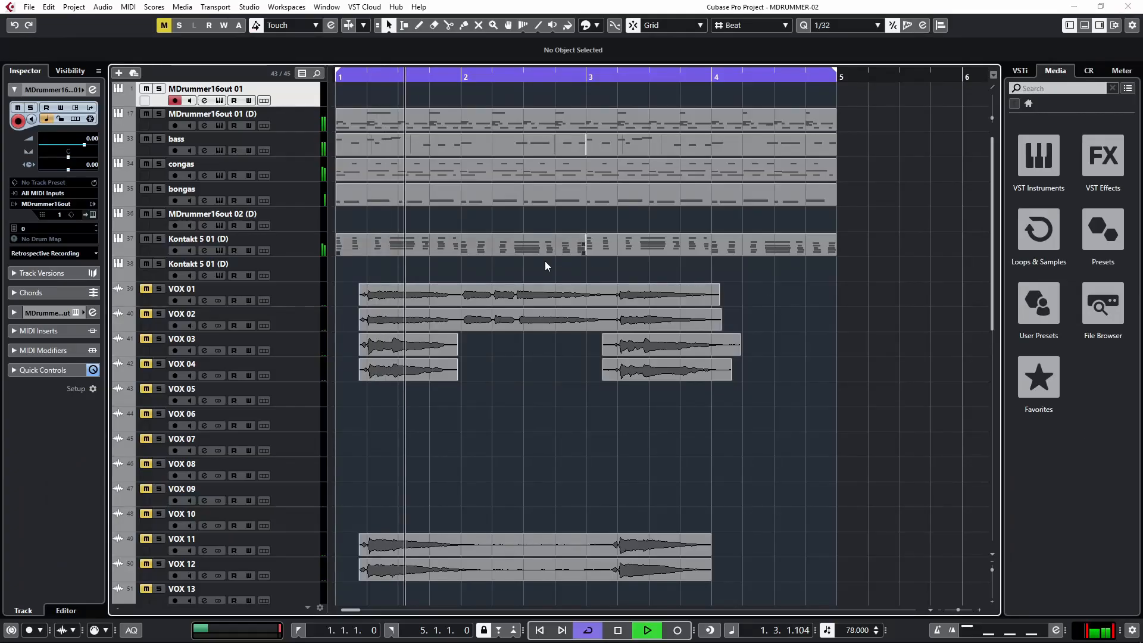
{"action": "left_click", "coordinate": [146, 239]}
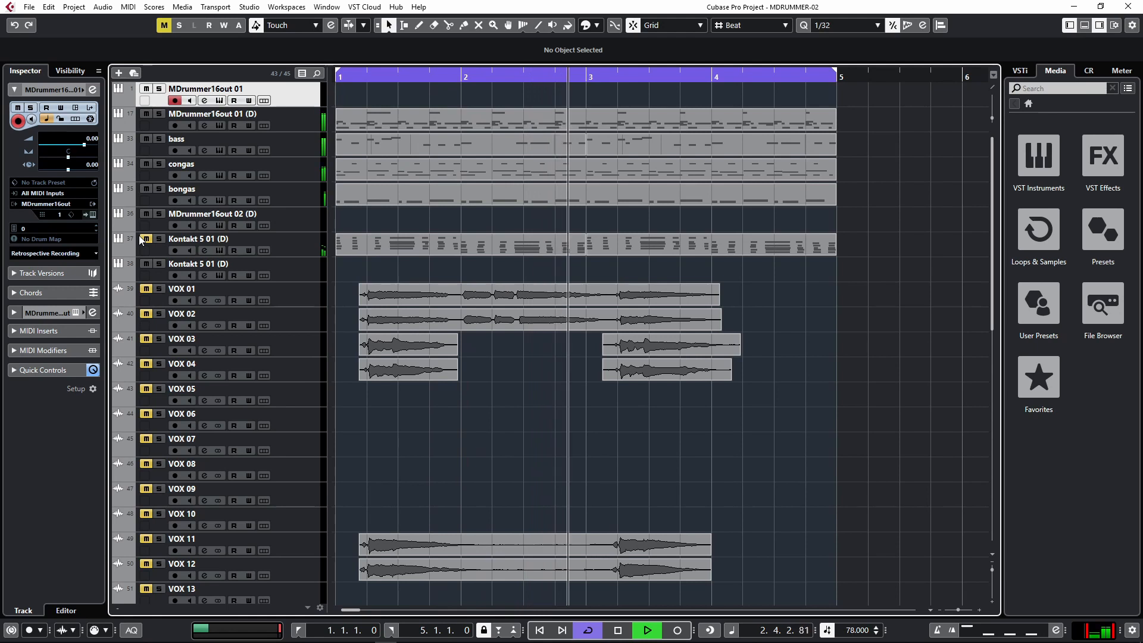
{"action": "left_click", "coordinate": [146, 139]}
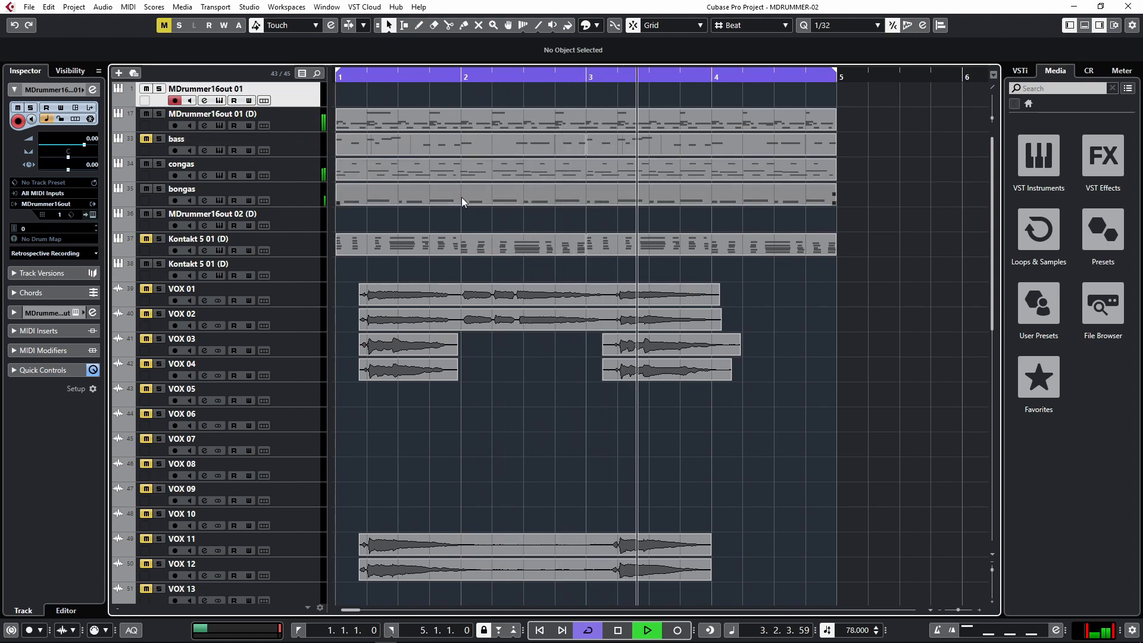
Step: In the MixConsole, solo the second MDrummer's channels 17, 18, 19 and 23 one after another to hear each output
{"action": "key", "text": "F3"}
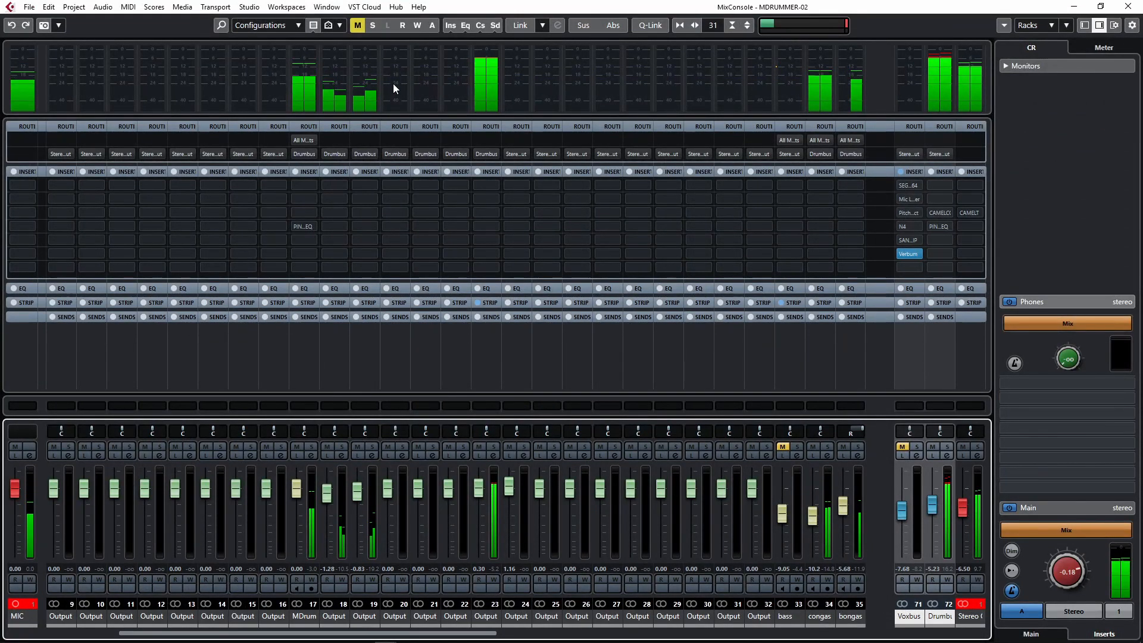
{"action": "left_click_drag", "start_coordinate": [470, 634], "coordinate": [312, 635]}
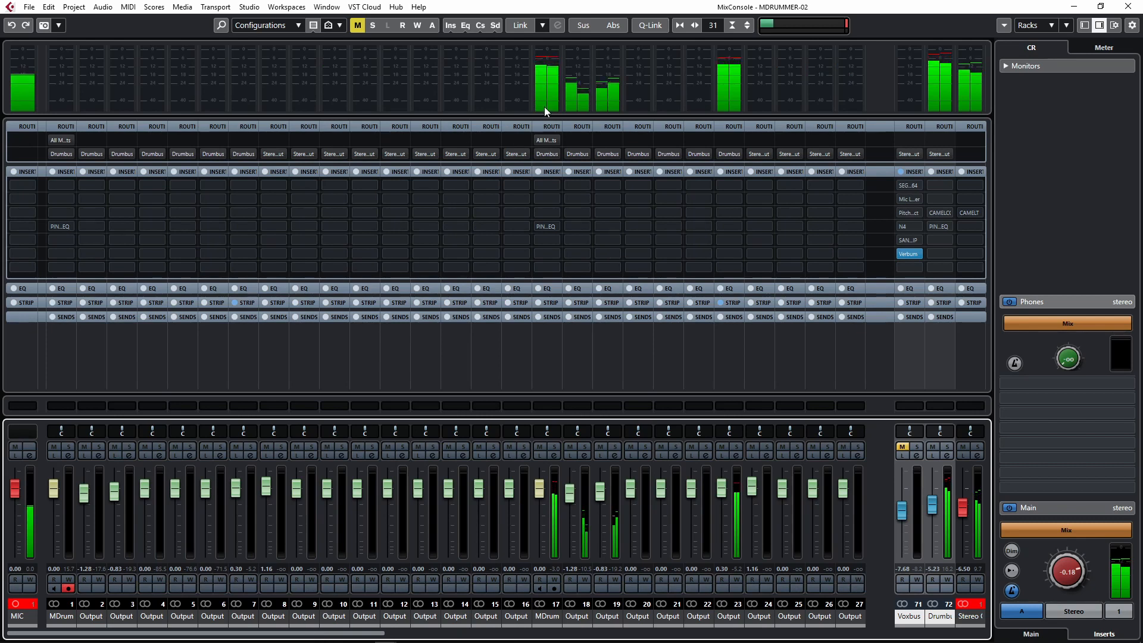
{"action": "left_click", "coordinate": [553, 446]}
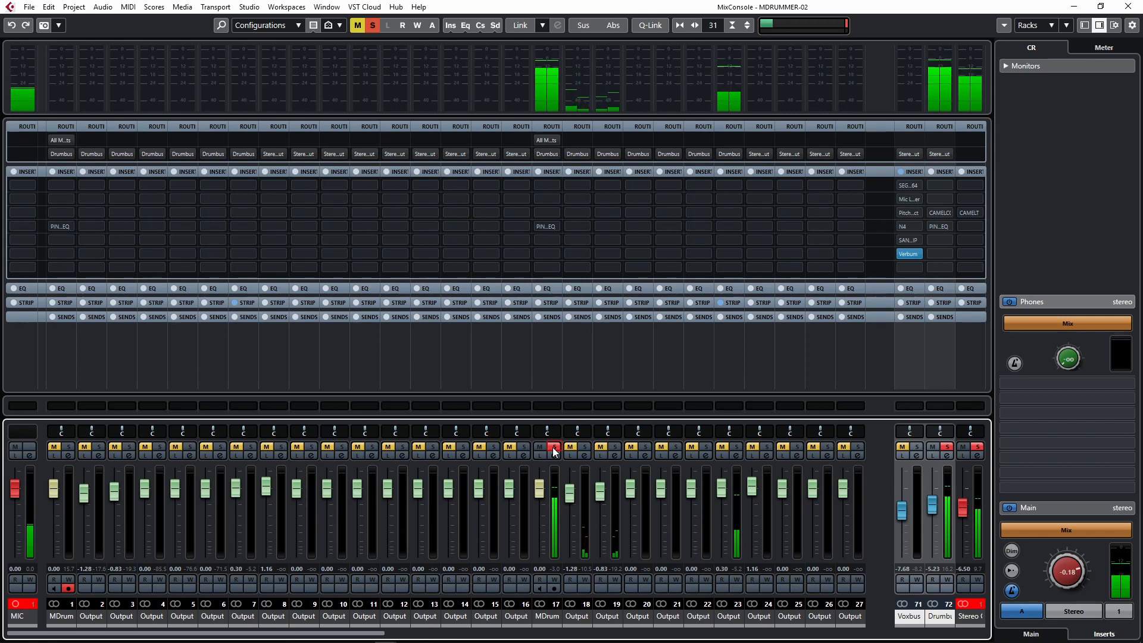
{"action": "left_click", "coordinate": [553, 447]}
{"action": "left_click", "coordinate": [585, 446]}
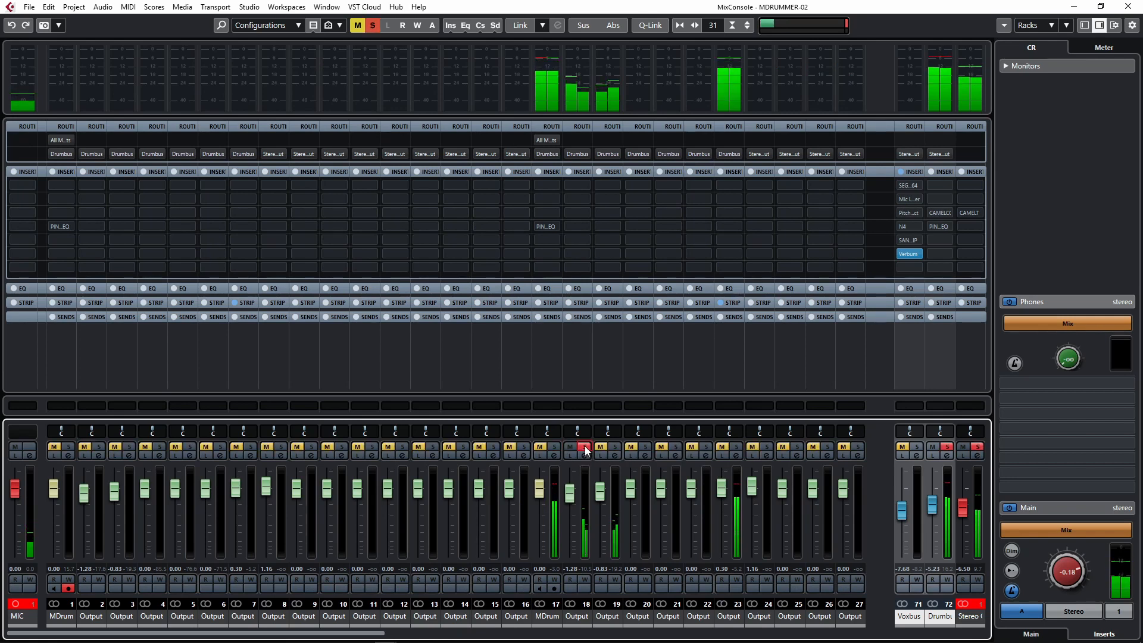
{"action": "left_click", "coordinate": [585, 446]}
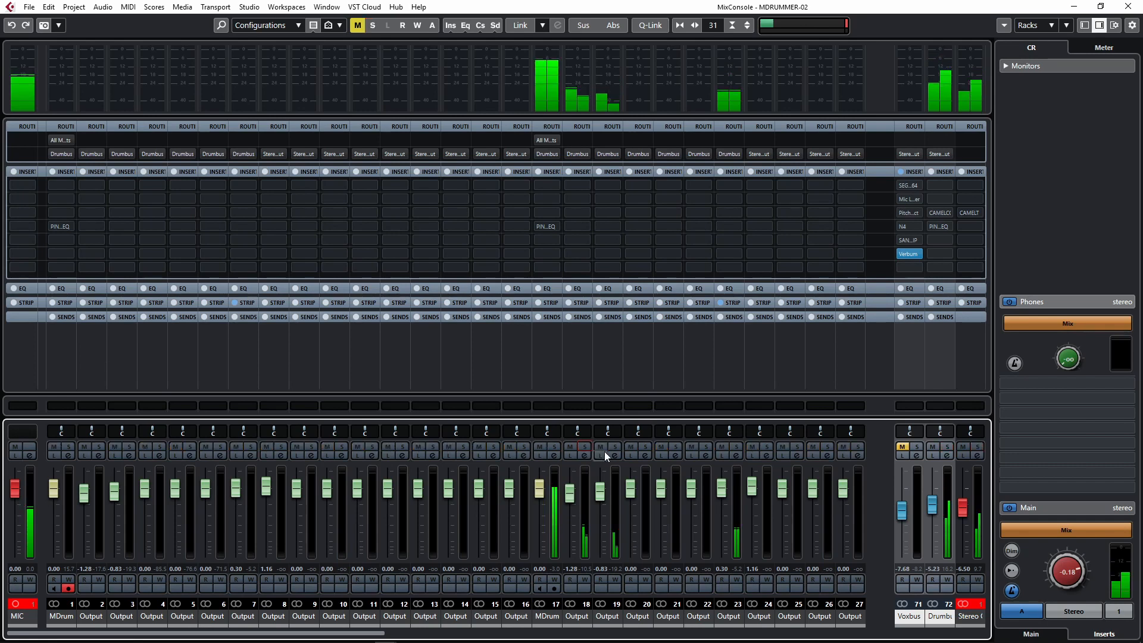
{"action": "left_click", "coordinate": [614, 446]}
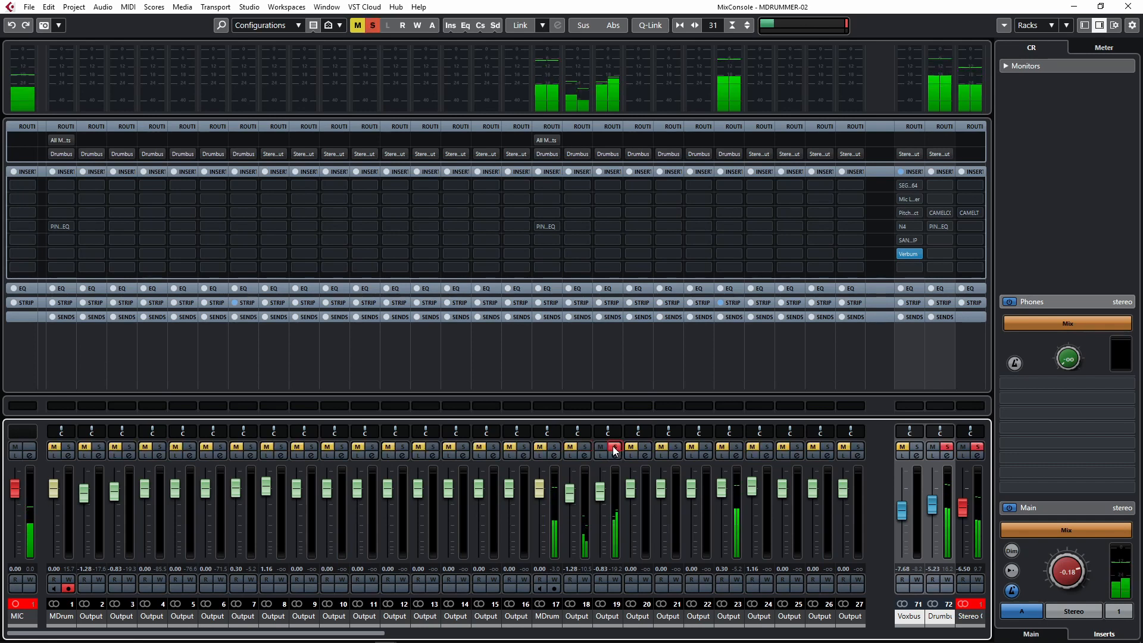
{"action": "left_click", "coordinate": [614, 446]}
{"action": "left_click", "coordinate": [736, 447]}
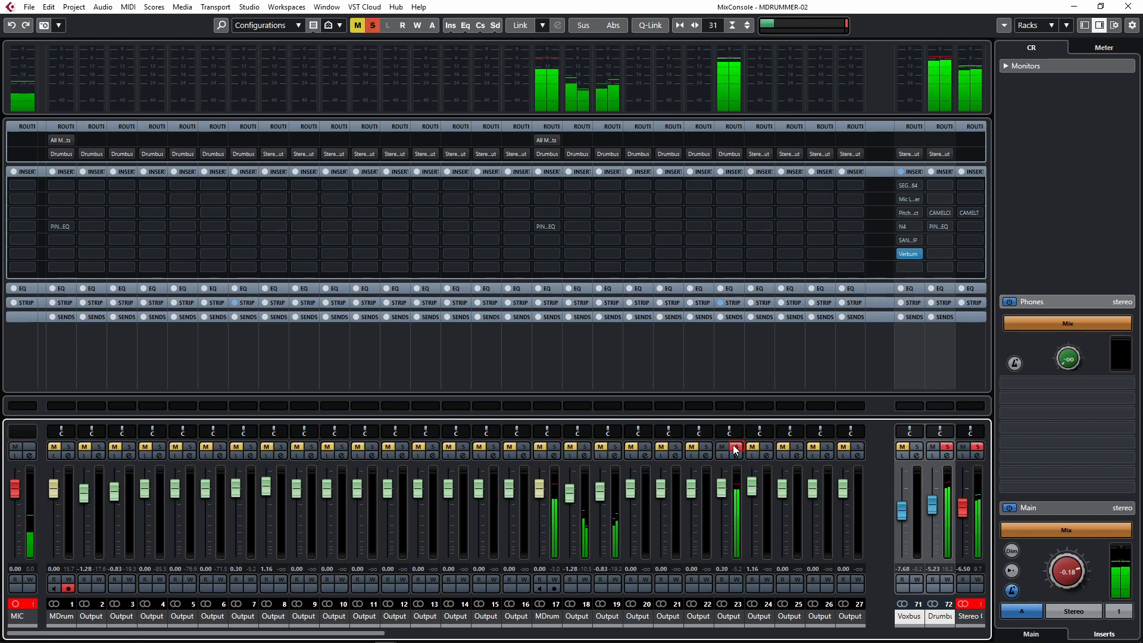
{"action": "left_click", "coordinate": [736, 447]}
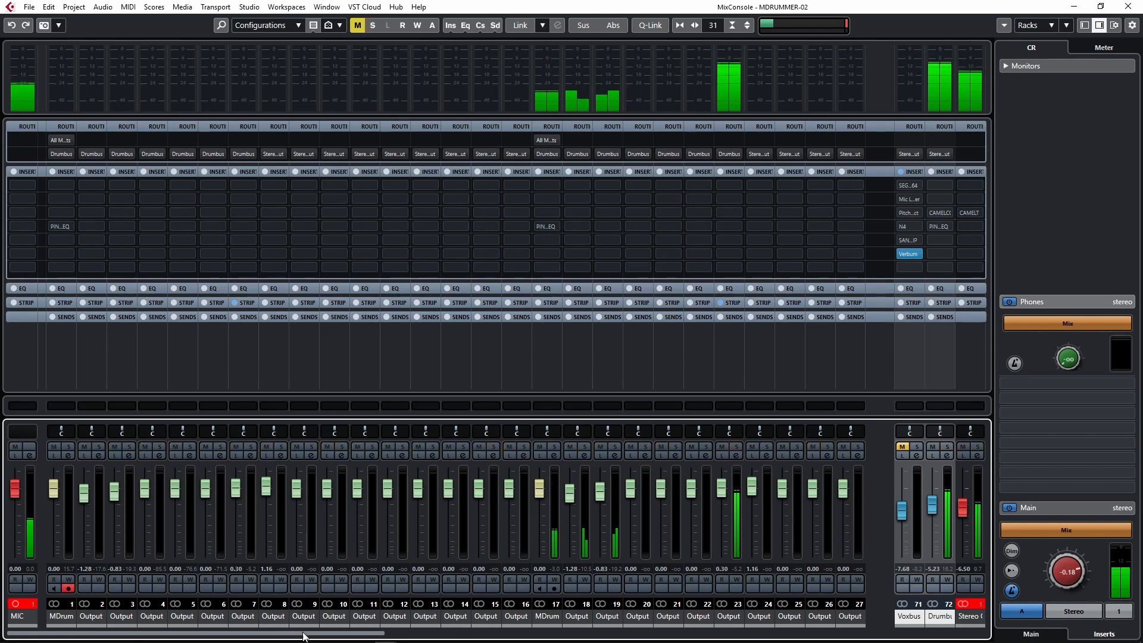
Step: Solo the congas and bongas channels in turn to hear each one, and go back to the MDrummer channels
{"action": "left_click_drag", "start_coordinate": [373, 636], "coordinate": [653, 636]}
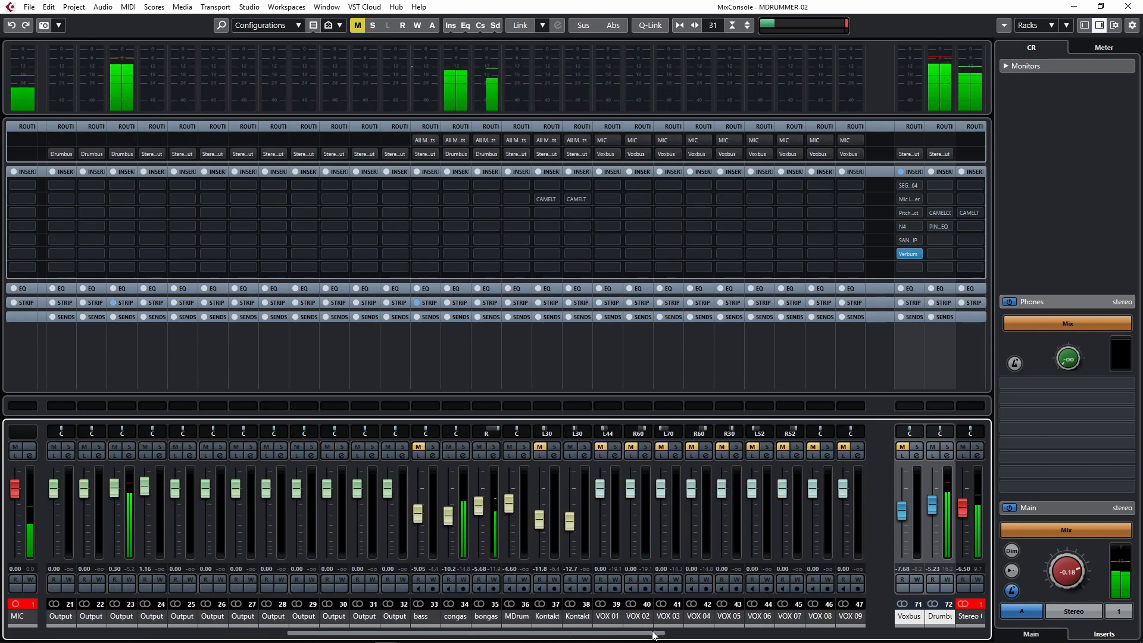
{"action": "left_click", "coordinate": [465, 447]}
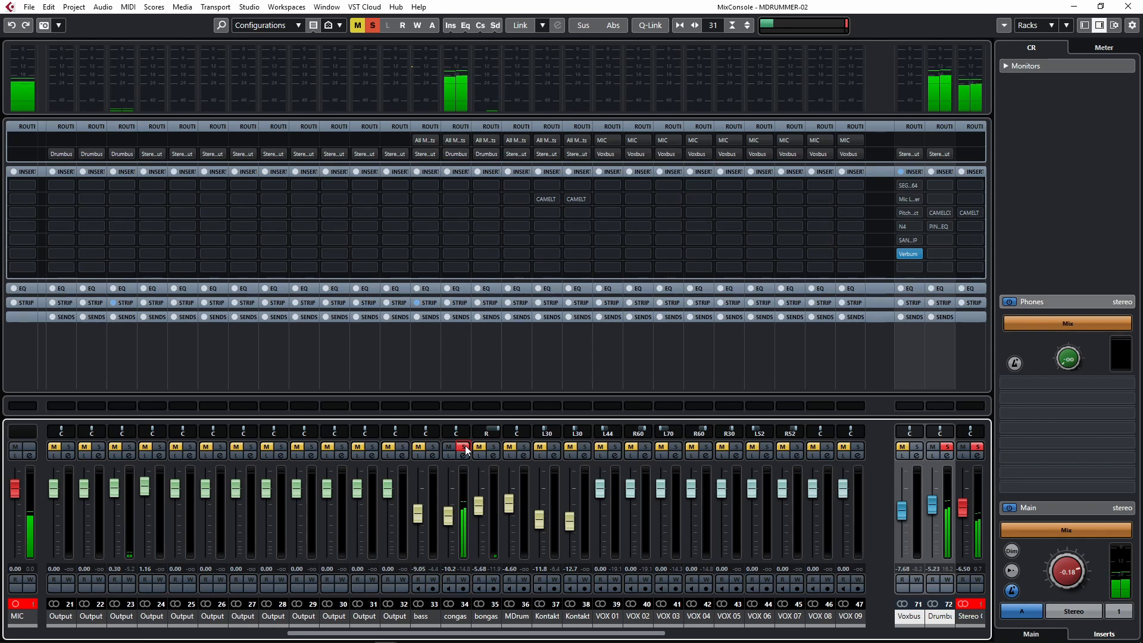
{"action": "left_click", "coordinate": [465, 446]}
{"action": "left_click", "coordinate": [495, 447]}
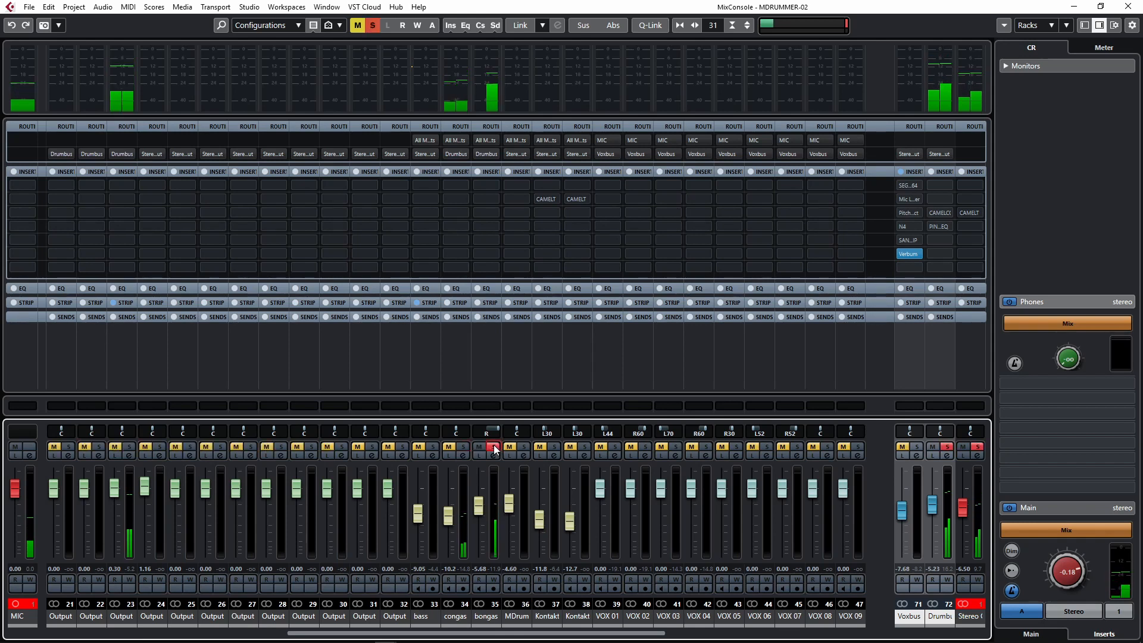
{"action": "left_click", "coordinate": [495, 448]}
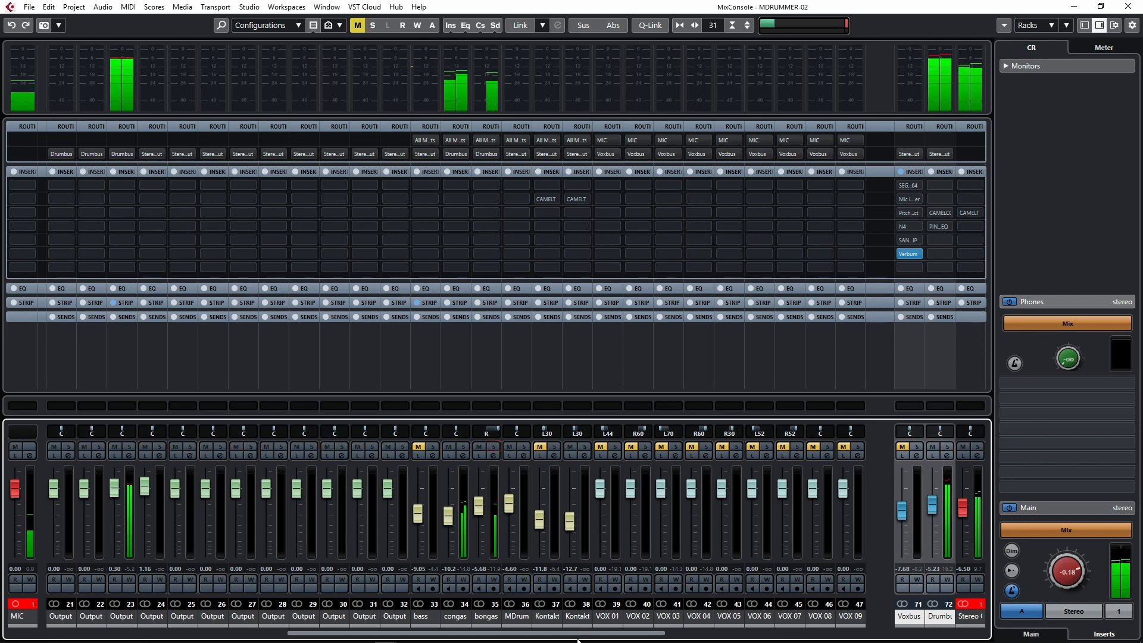
{"action": "left_click_drag", "start_coordinate": [560, 634], "coordinate": [398, 635]}
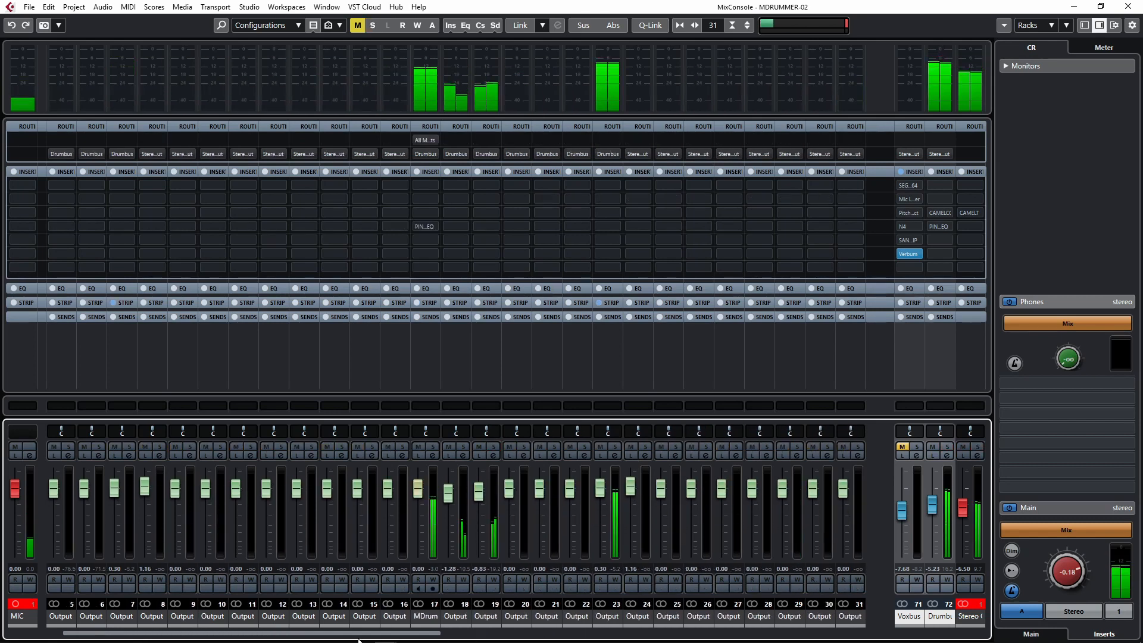